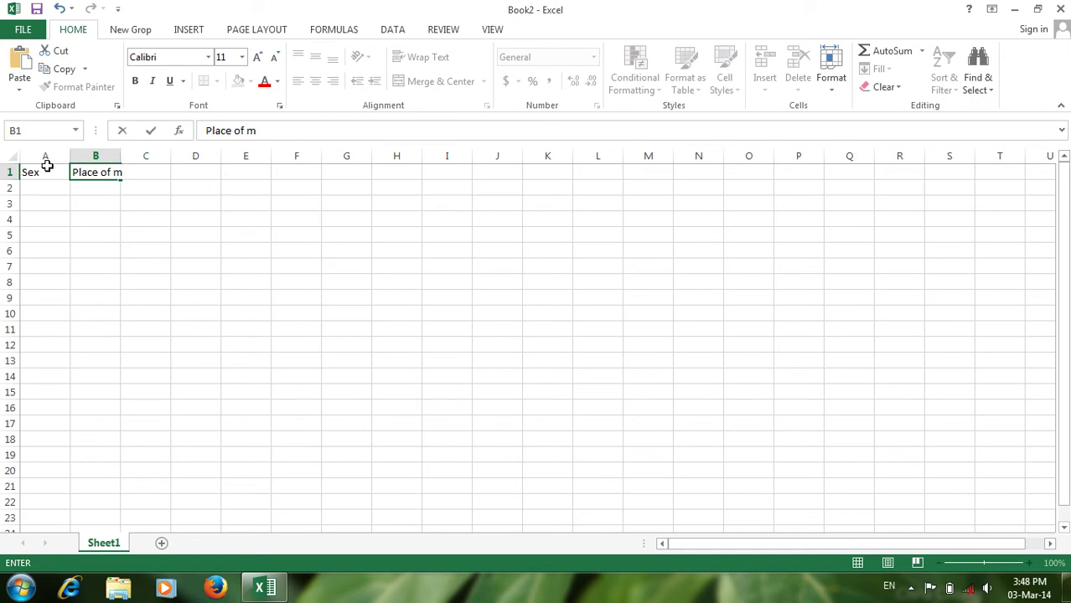
- Complete the headings Place of Birth in B1 and Position in C1
key(BackSpace)
text(Birth)
key(Tab)
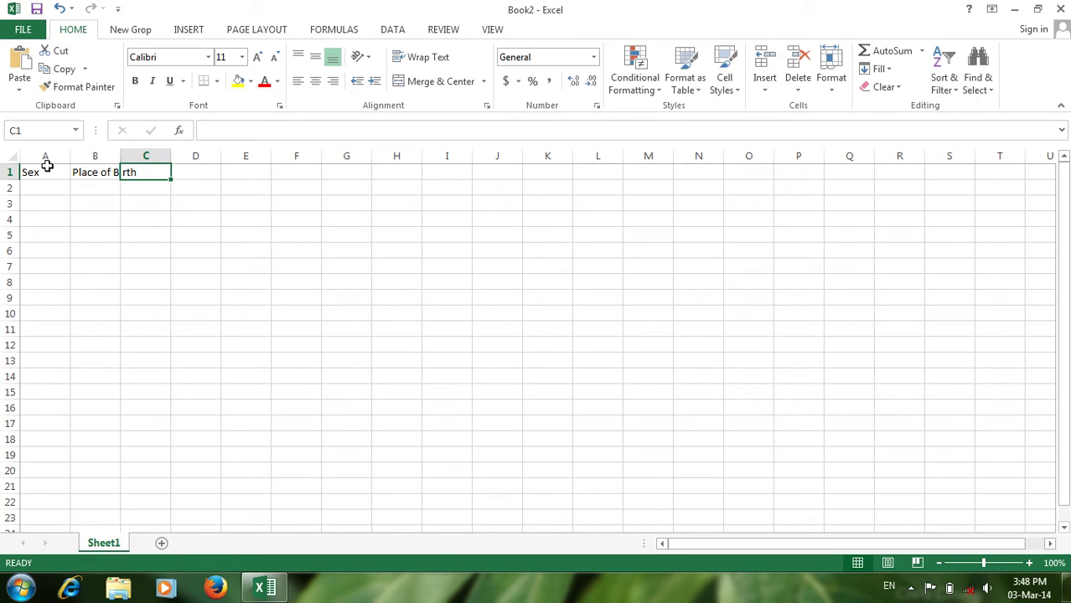
text(Pos)
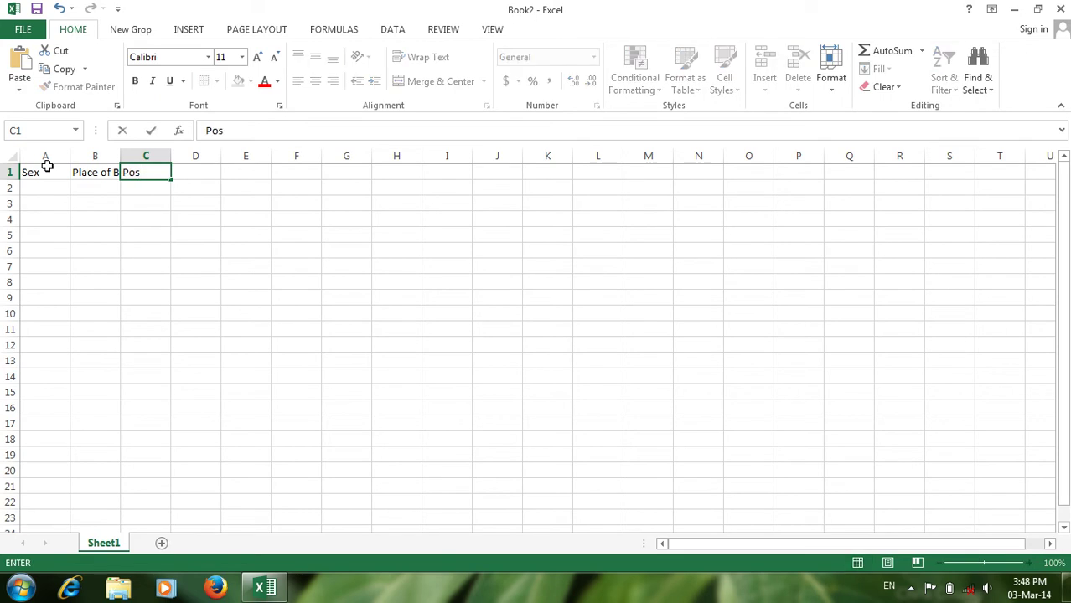
text(ition)
key(Tab)
- Enter the heading Salary in D1
key(Down)
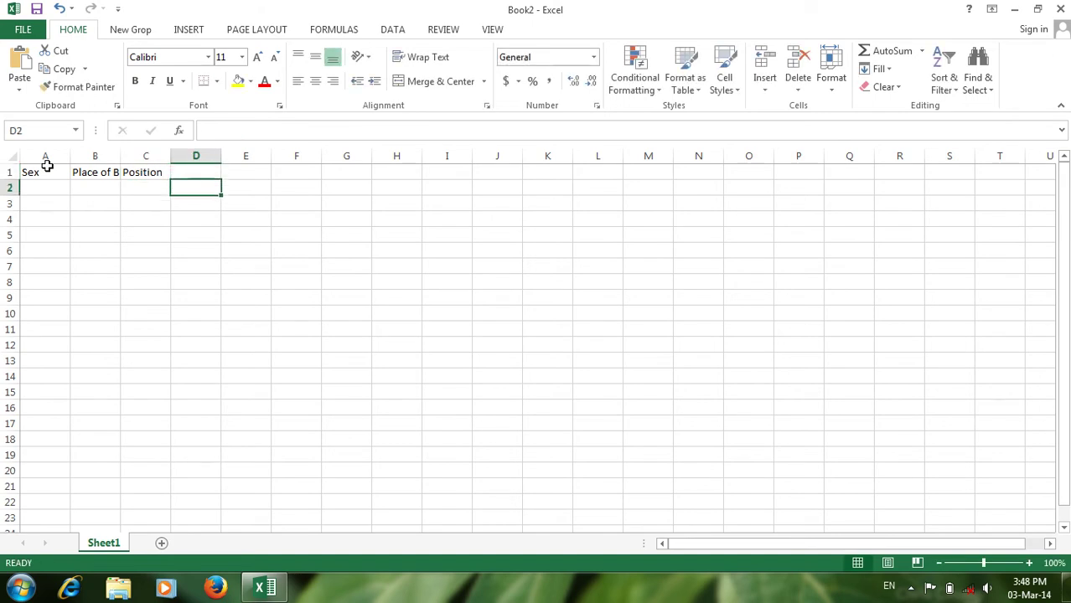
key(Down)
key(Up)
key(Up)
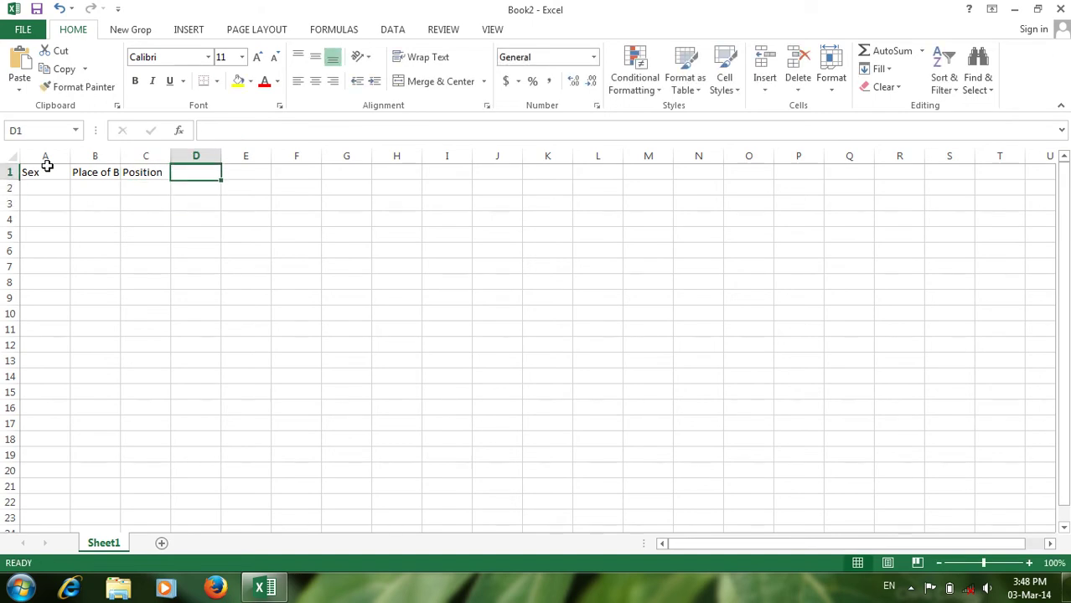
text(Saoa)
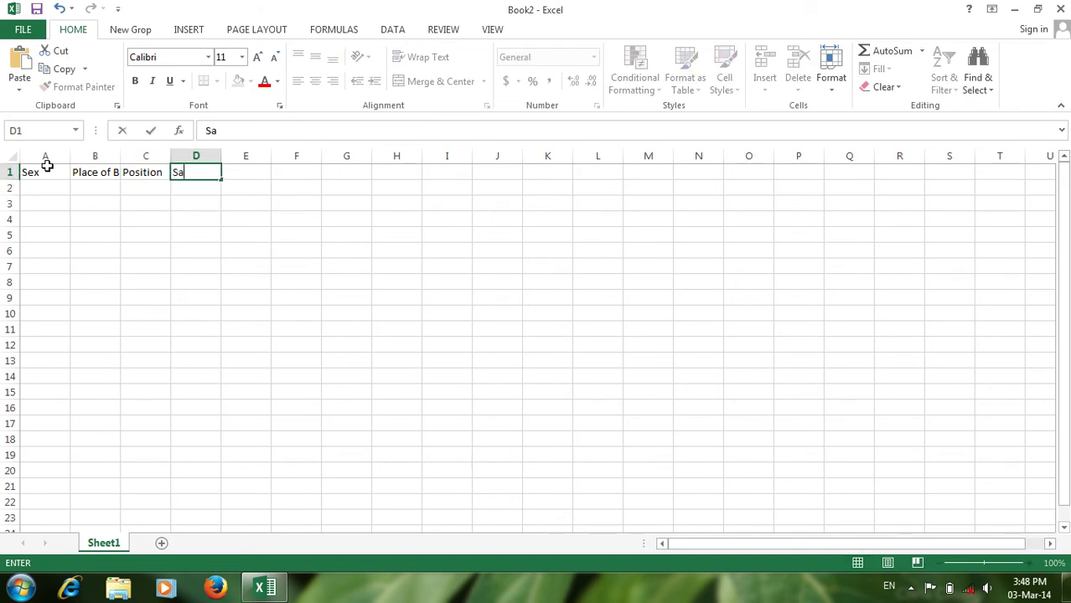
key(BackSpace)
key(BackSpace)
text(lary)
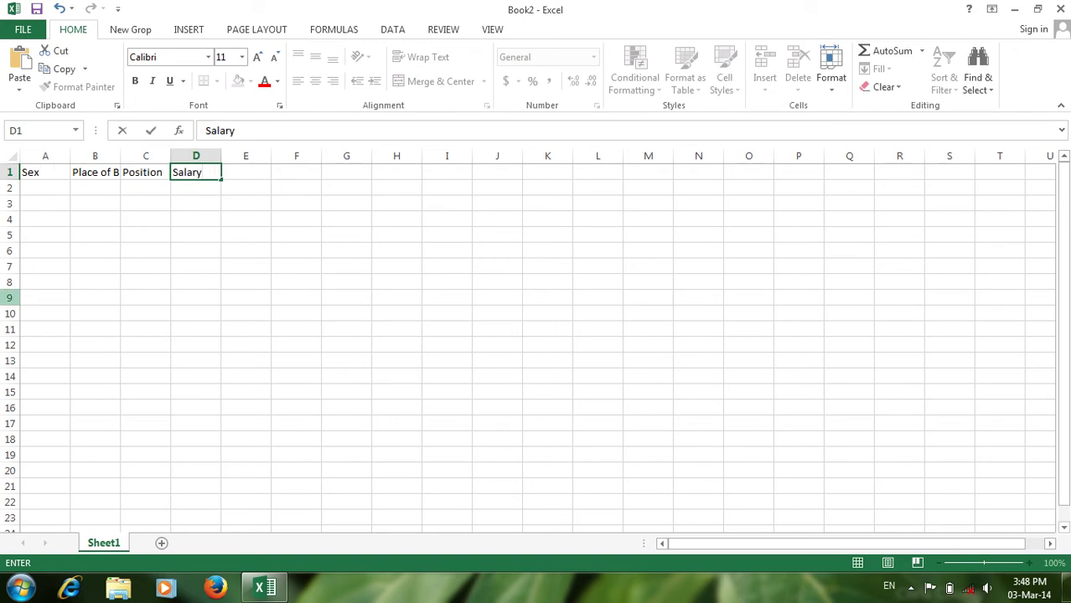
key(Left)
key(Left)
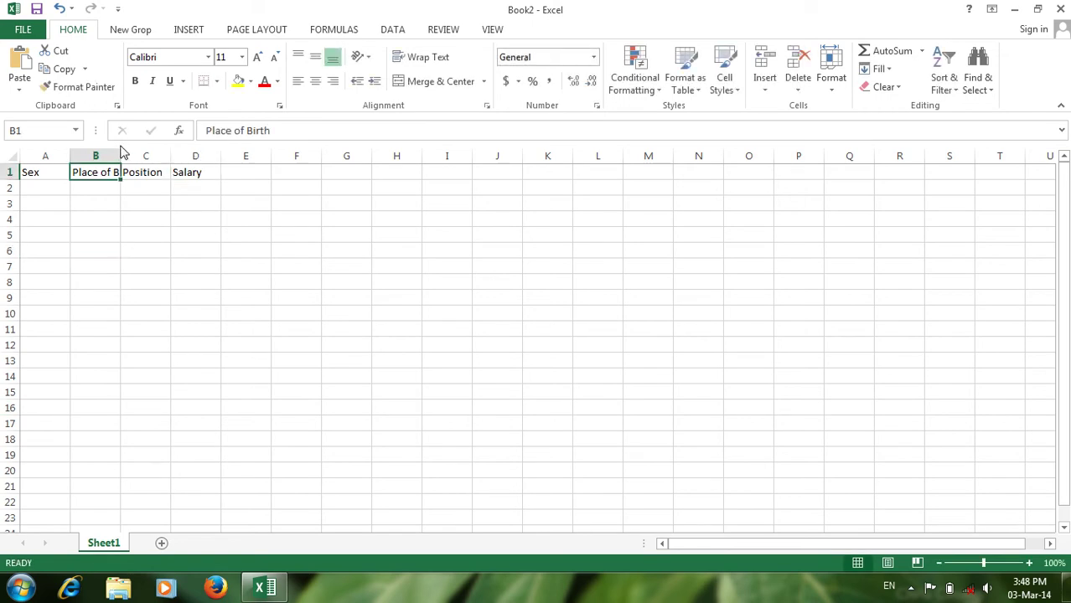
- Fit column B to the width of its Place of Birth heading and widen column C for the Position data
double_click(121, 155)
click(194, 171)
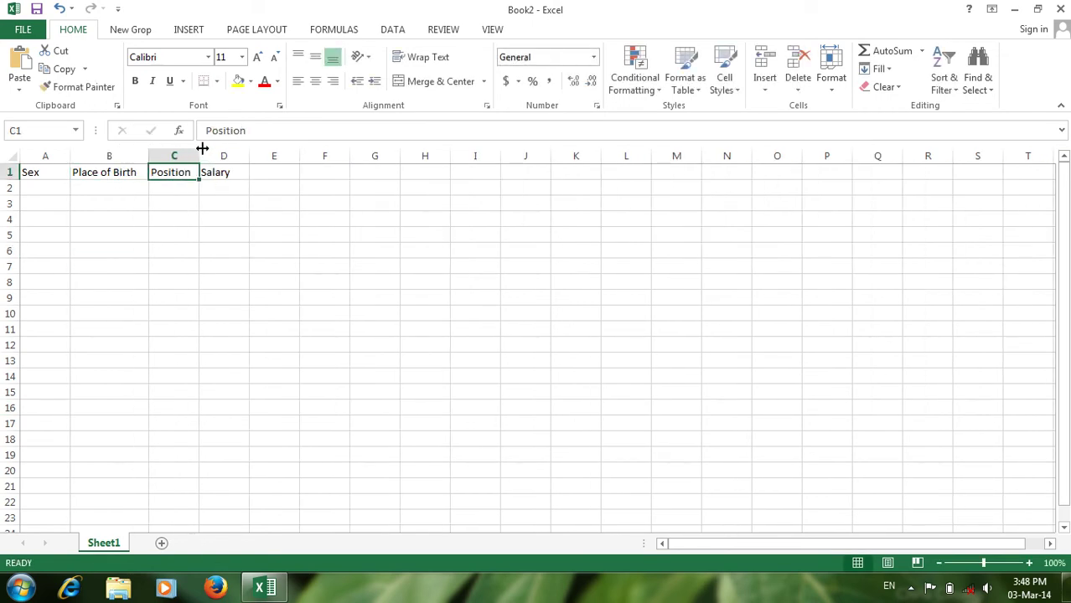
double_click(198, 156)
click(81, 172)
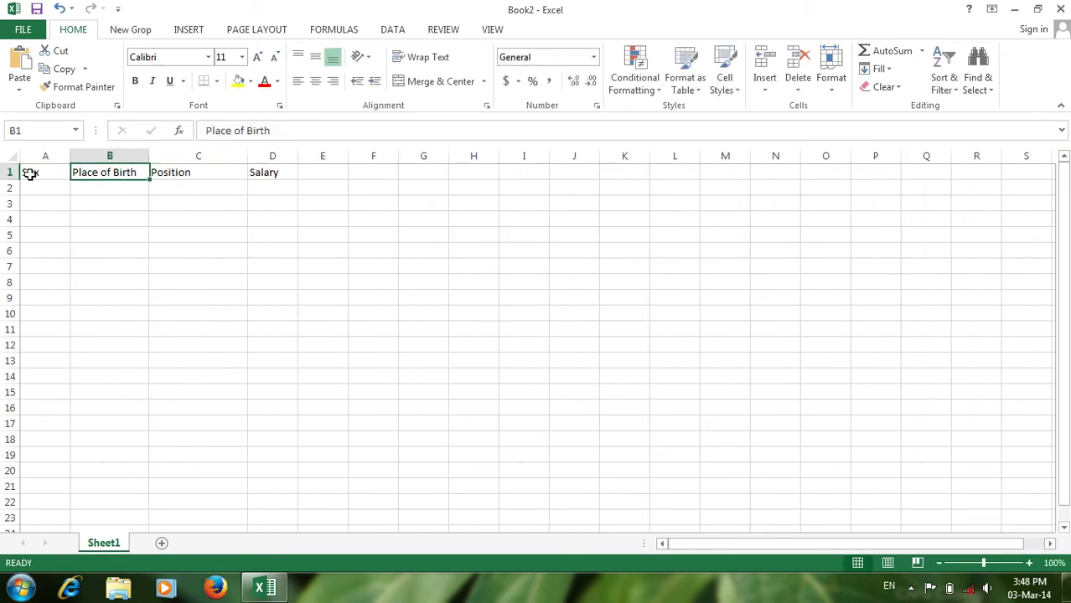
- Apply all borders to the range A1:D8 and centre its contents horizontally and vertically
drag(28, 172, 293, 285)
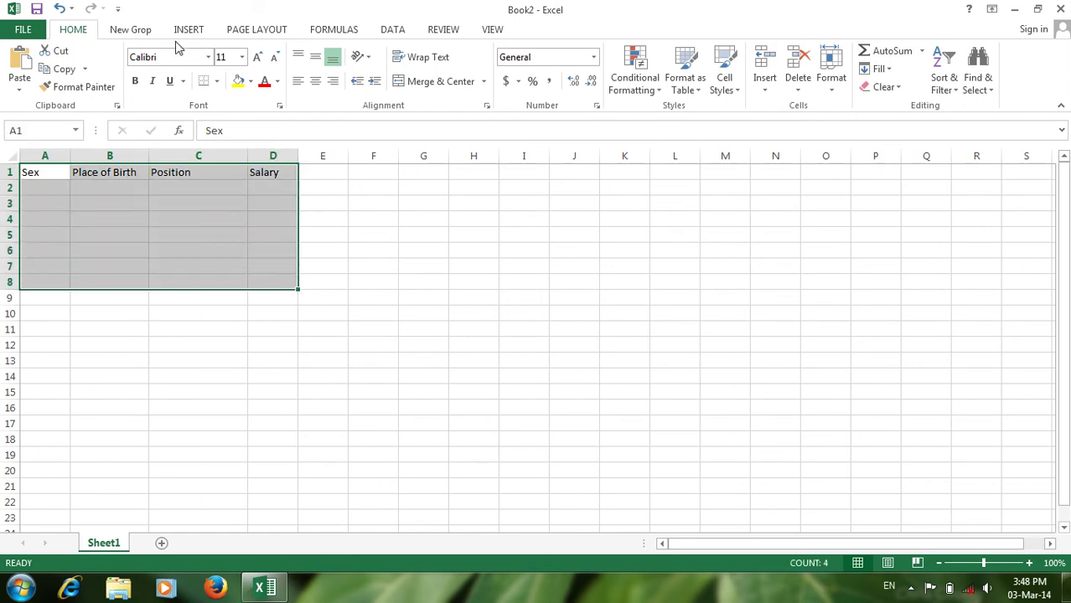
click(217, 81)
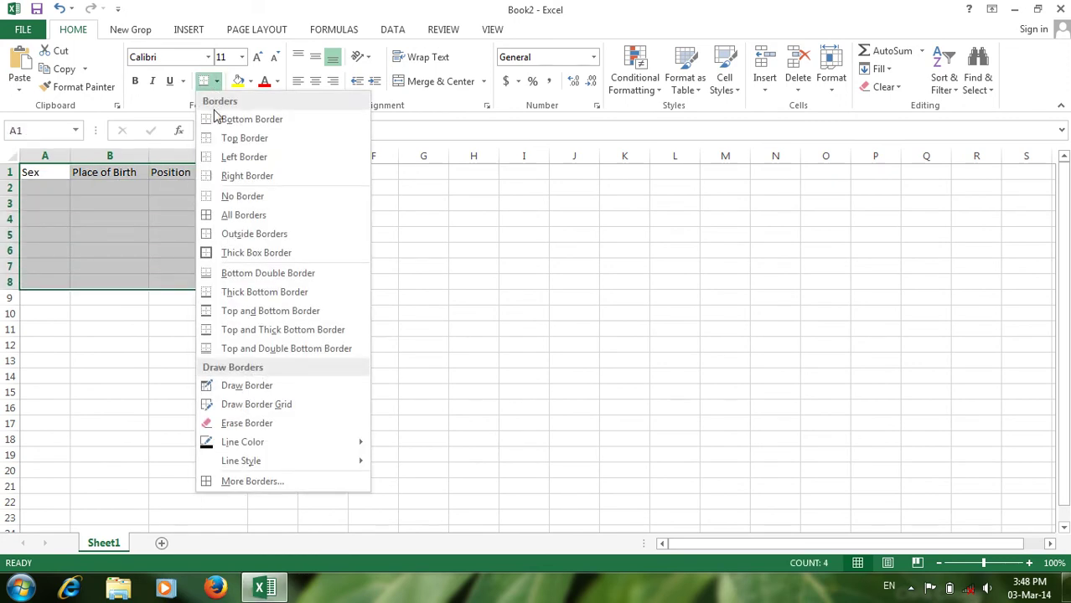
click(213, 215)
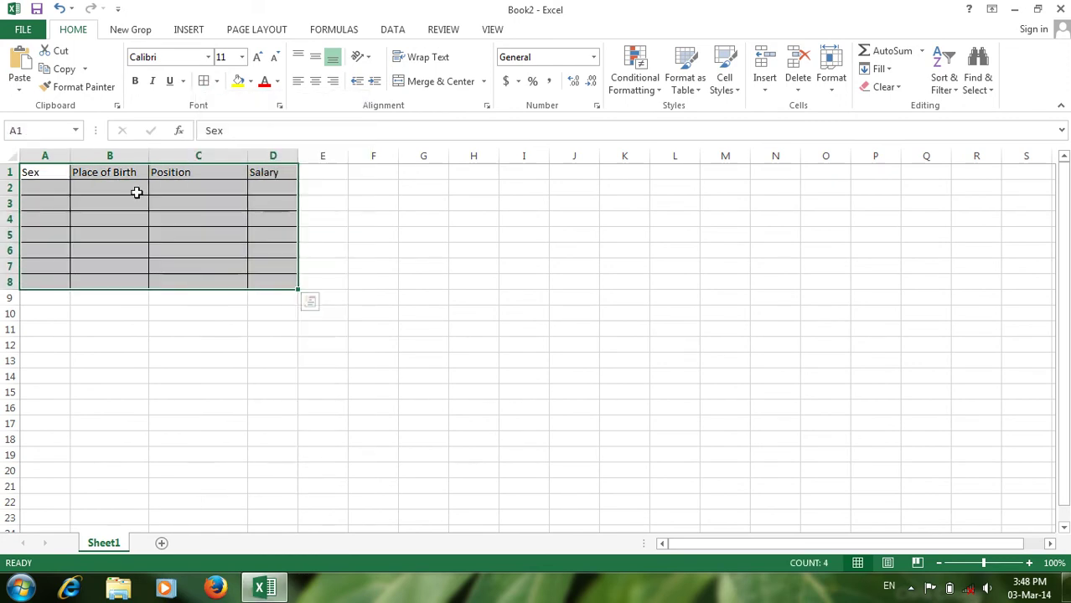
click(315, 81)
click(315, 57)
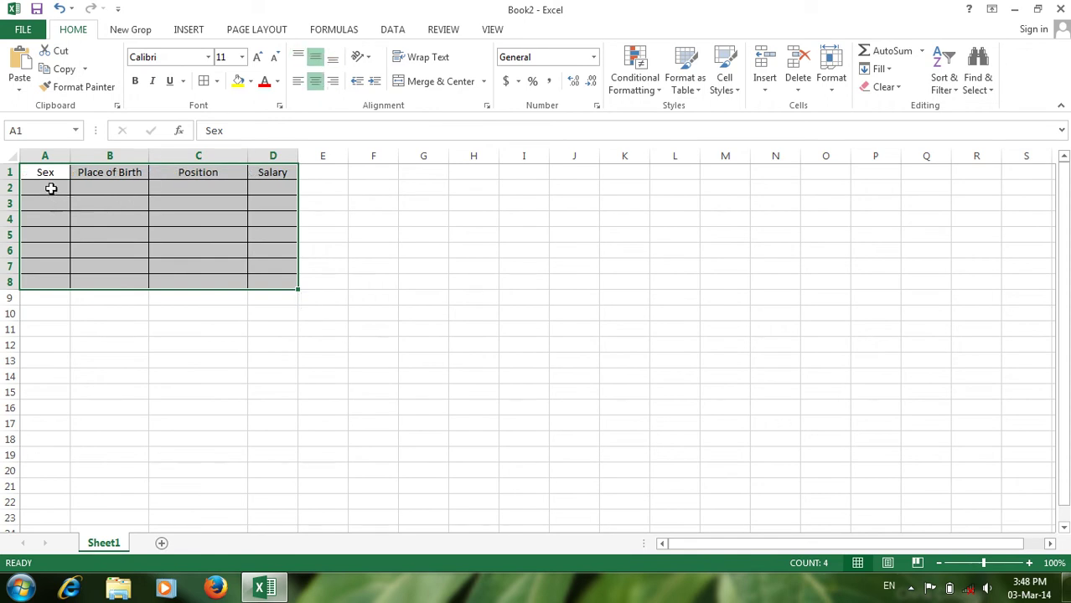
- Enter M as the sex and Phnom Penh as the place of birth in row 2
click(49, 187)
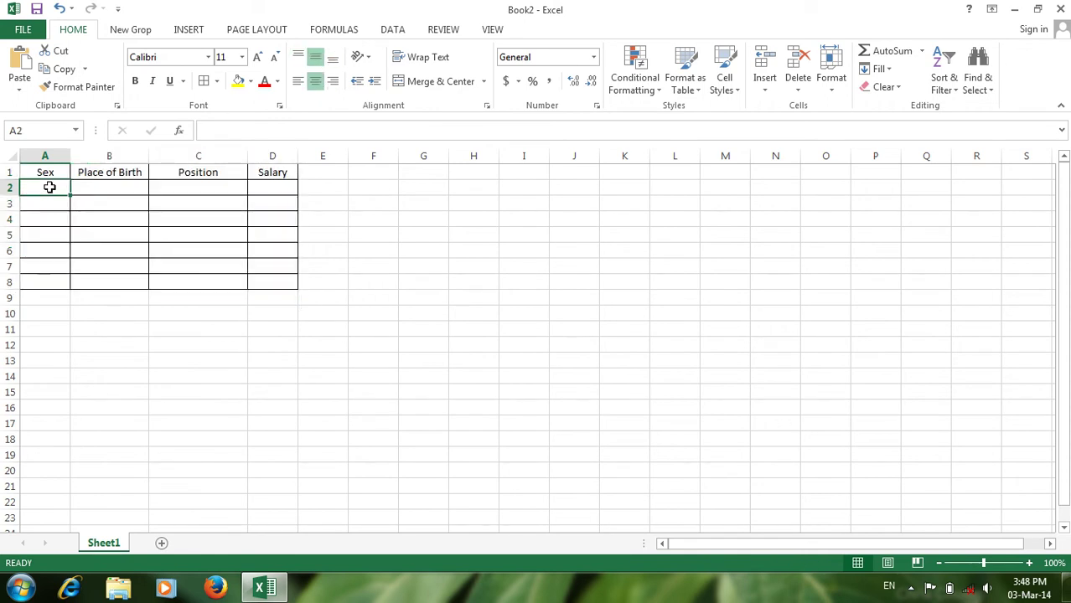
text(M)
key(Tab)
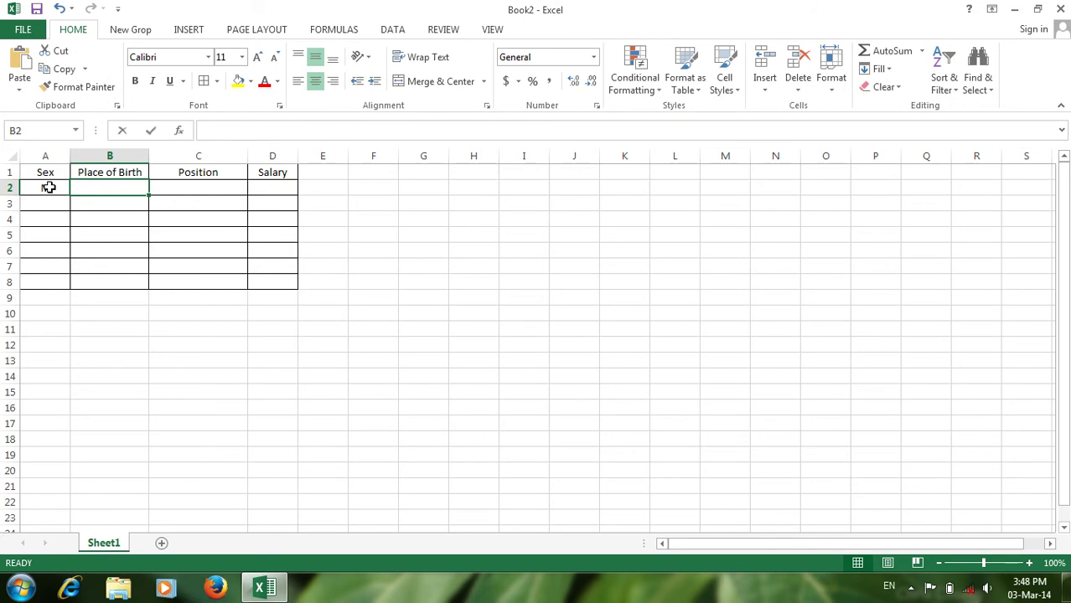
text(Phnom)
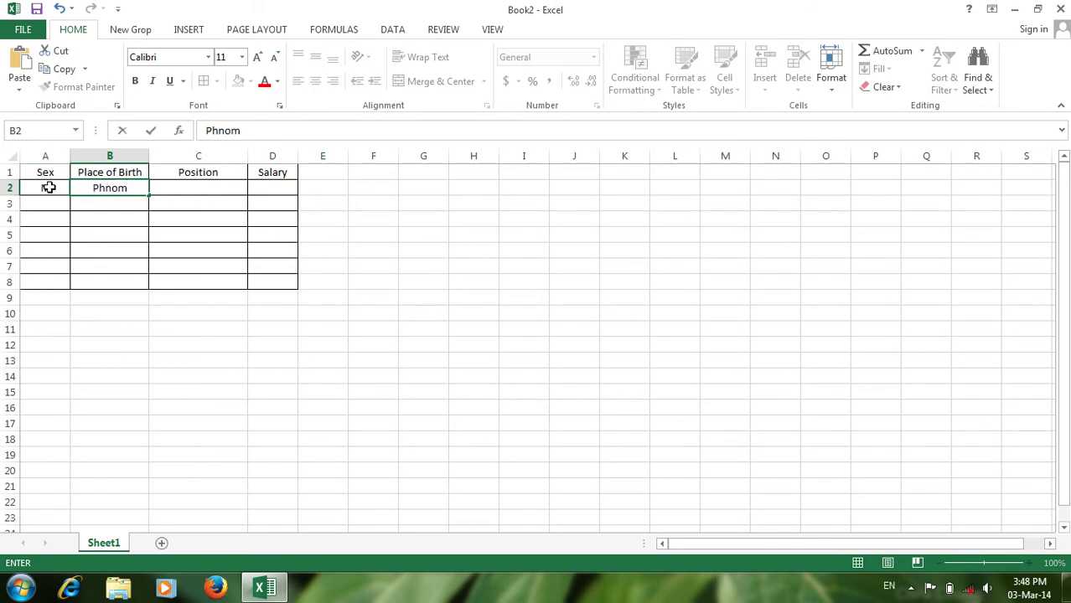
text( Penh)
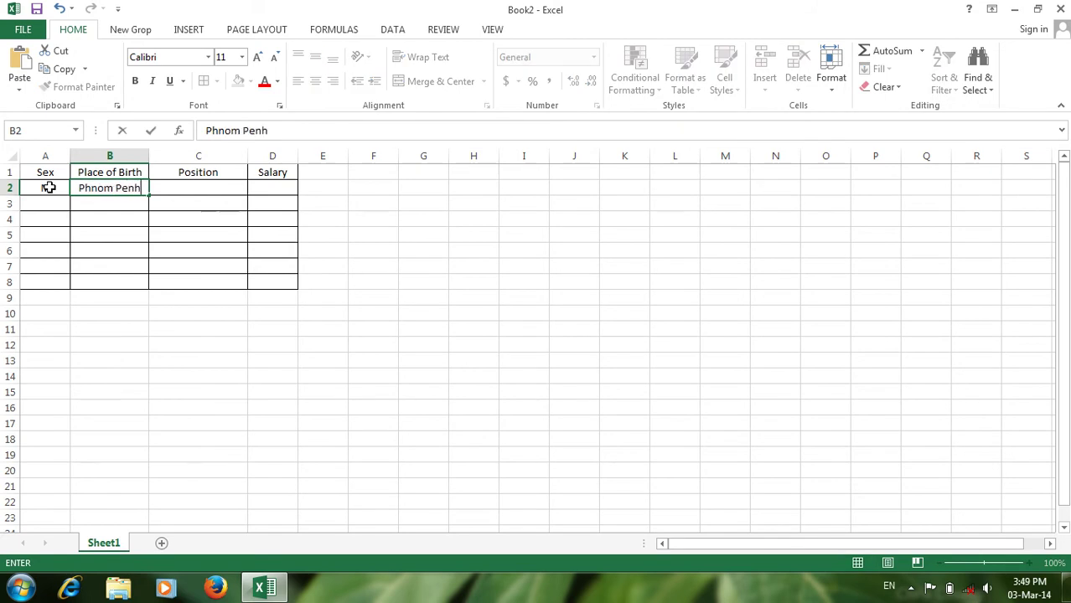
key(ctrl+Return)
key(Tab)
- Enter Manager as the position and 1500 as the salary in row 2
text(Mana)
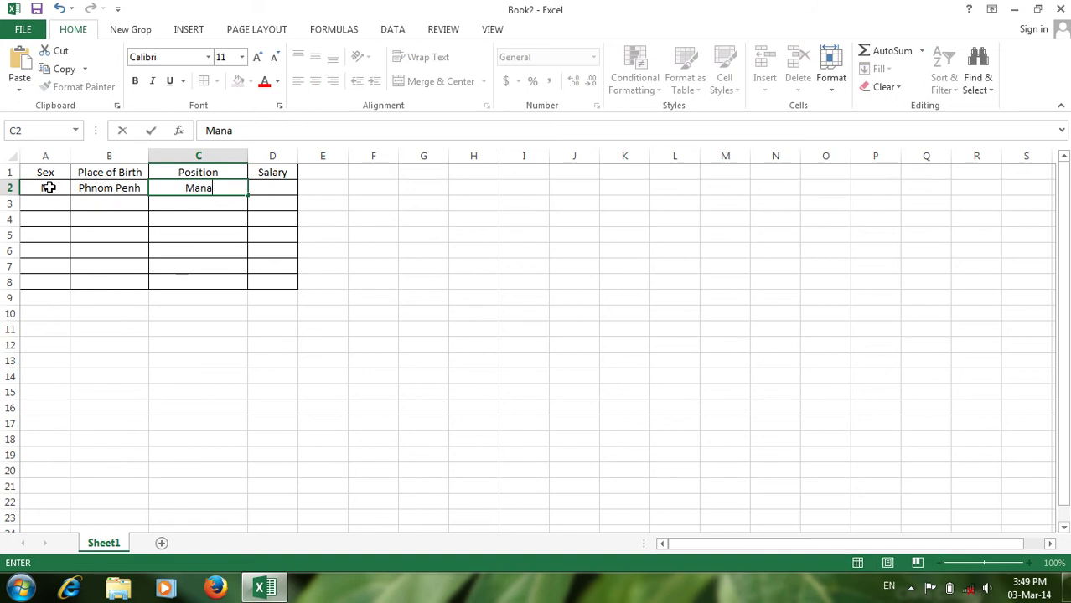
text(ger)
key(Tab)
key(Down)
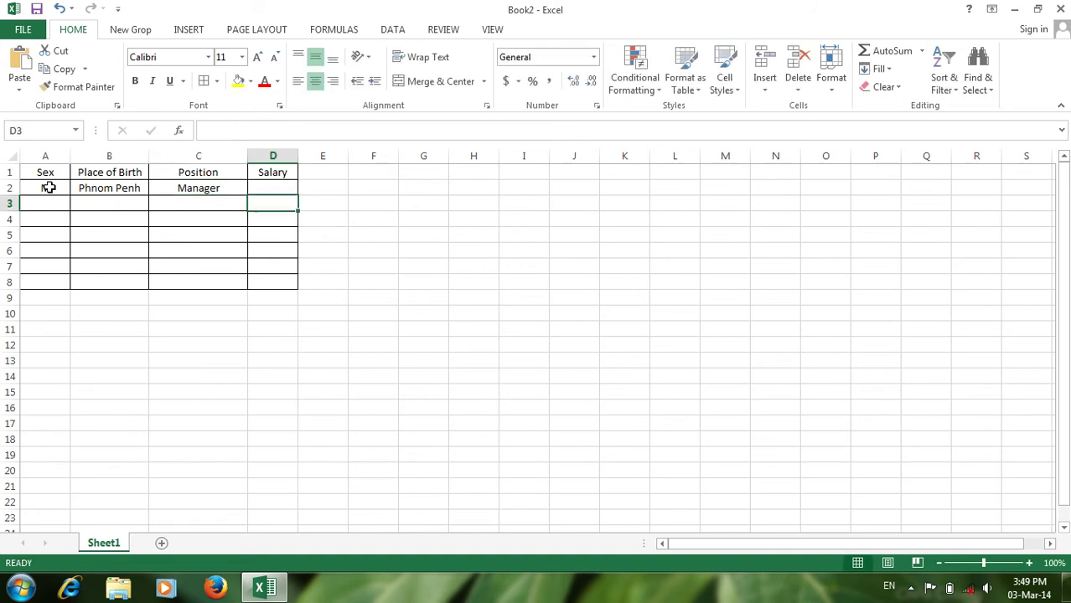
key(Up)
text(150)
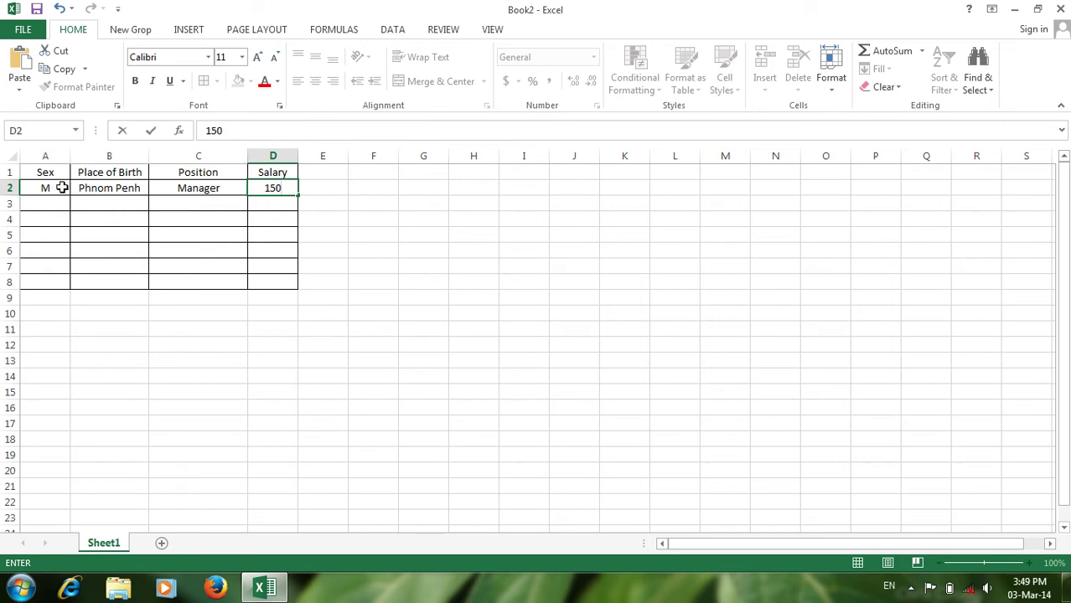
text(0)
- Format the salary cells D2:D8 as dollar accounting values without decimal places
drag(270, 189, 268, 284)
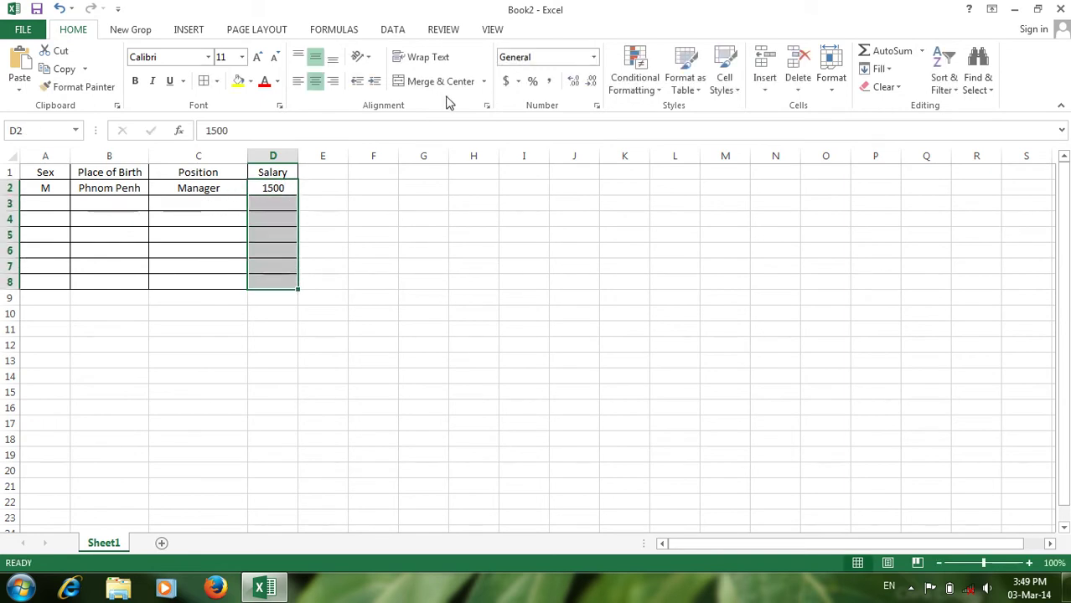
click(506, 82)
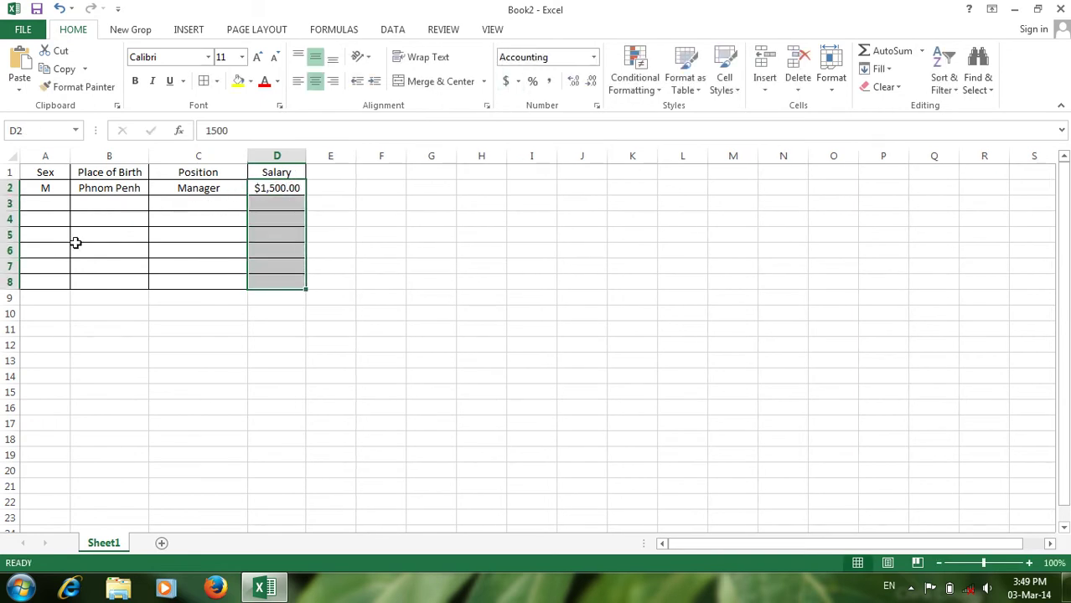
click(574, 81)
click(590, 83)
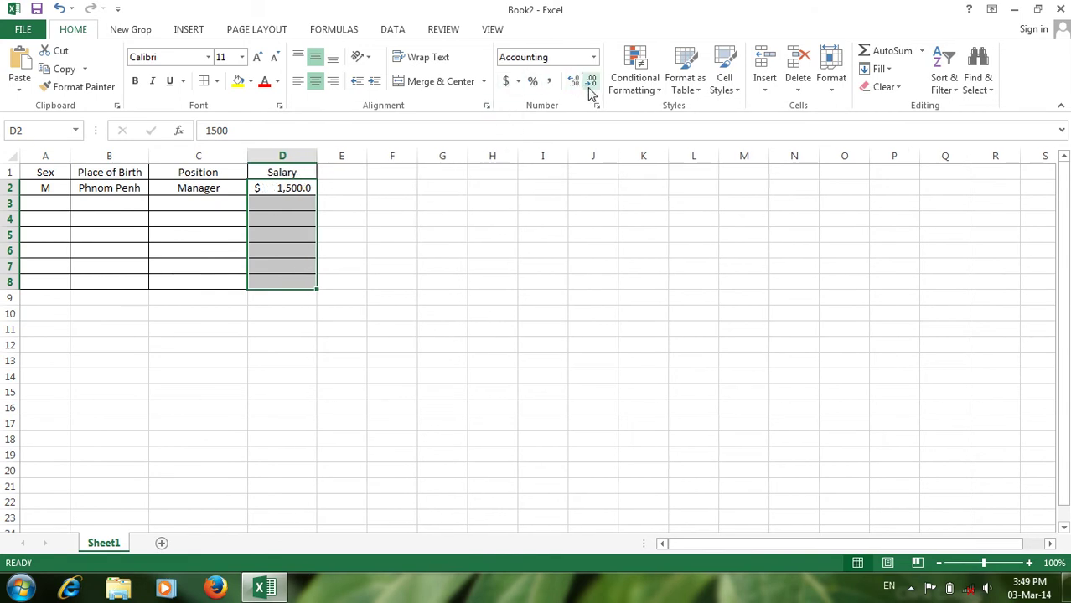
click(591, 83)
click(591, 84)
- Fill row 3 with sex F, place of birth Takeo, position Manager and salary 1500
click(46, 201)
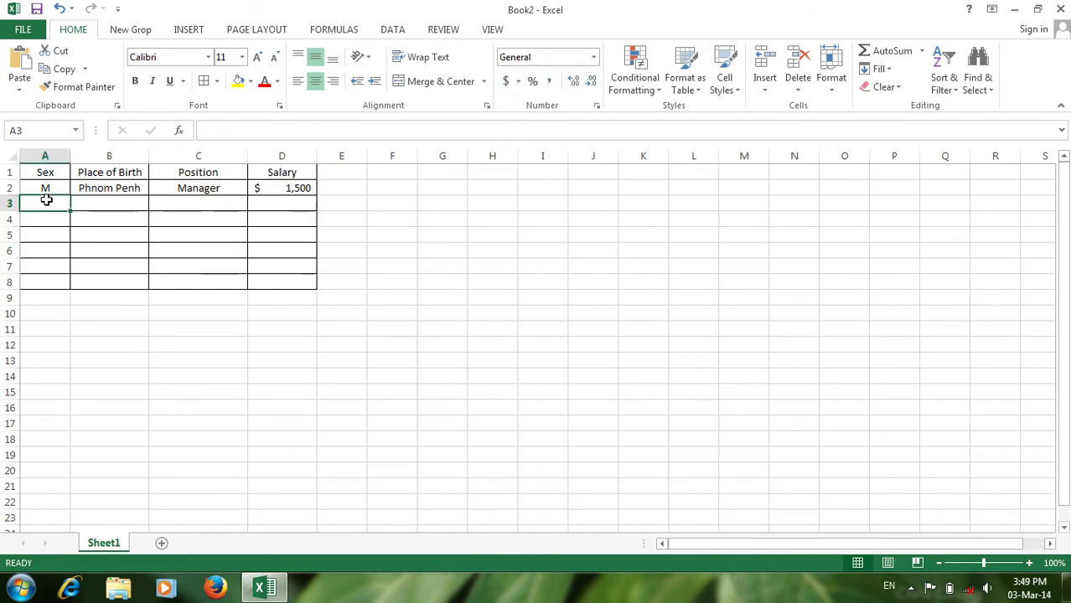
text(F)
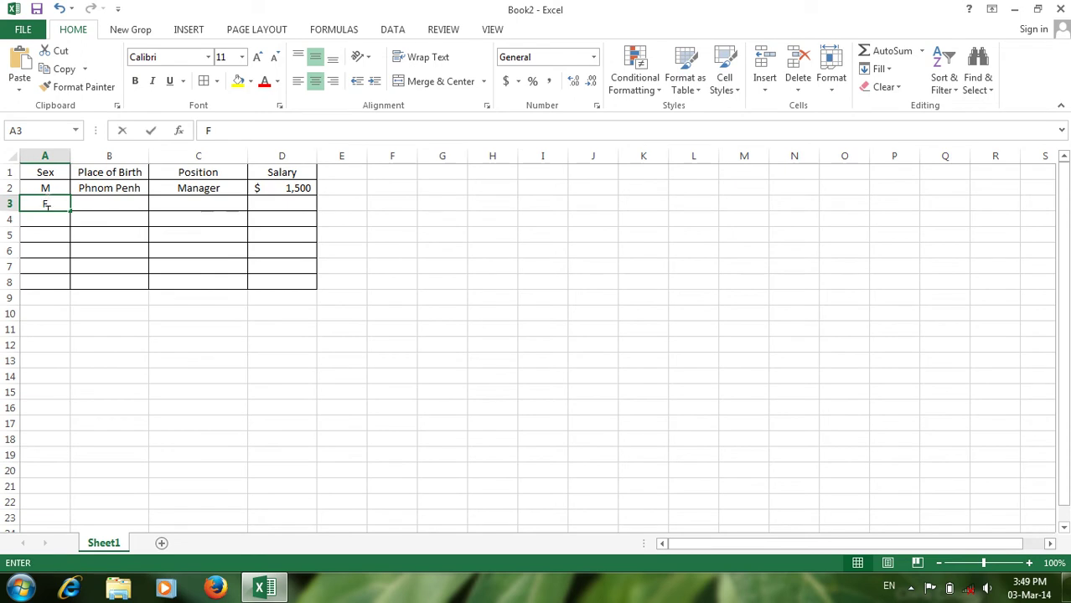
key(Tab)
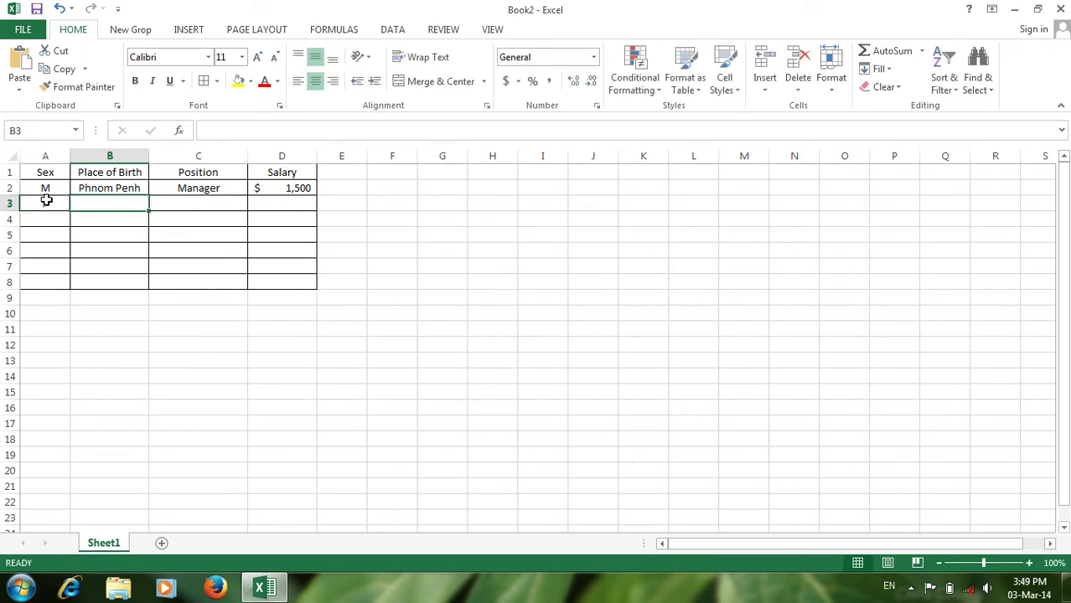
text(Takeo)
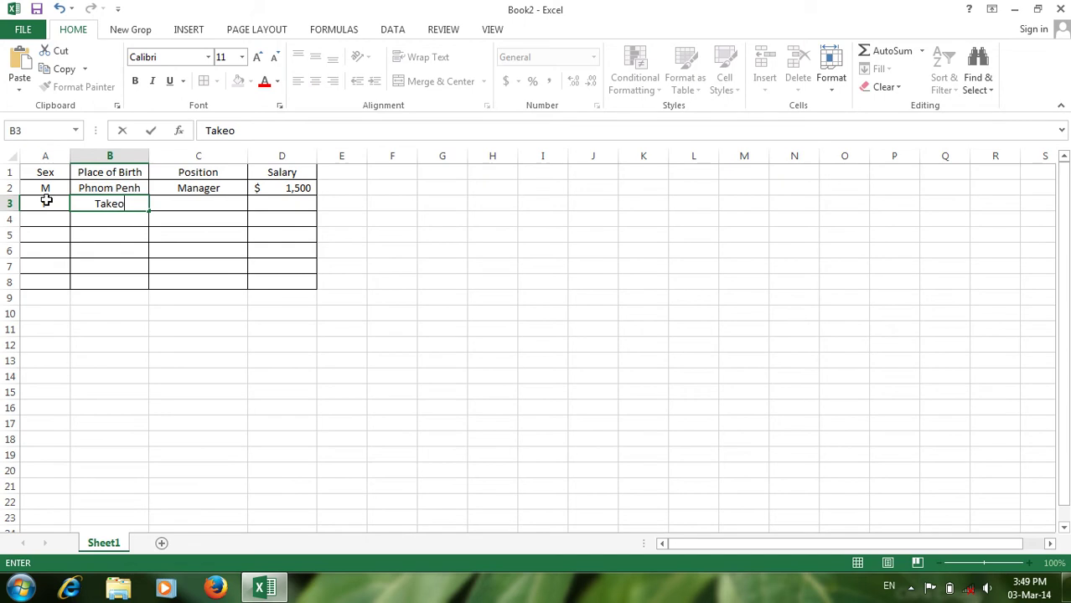
key(Tab)
text(Mana)
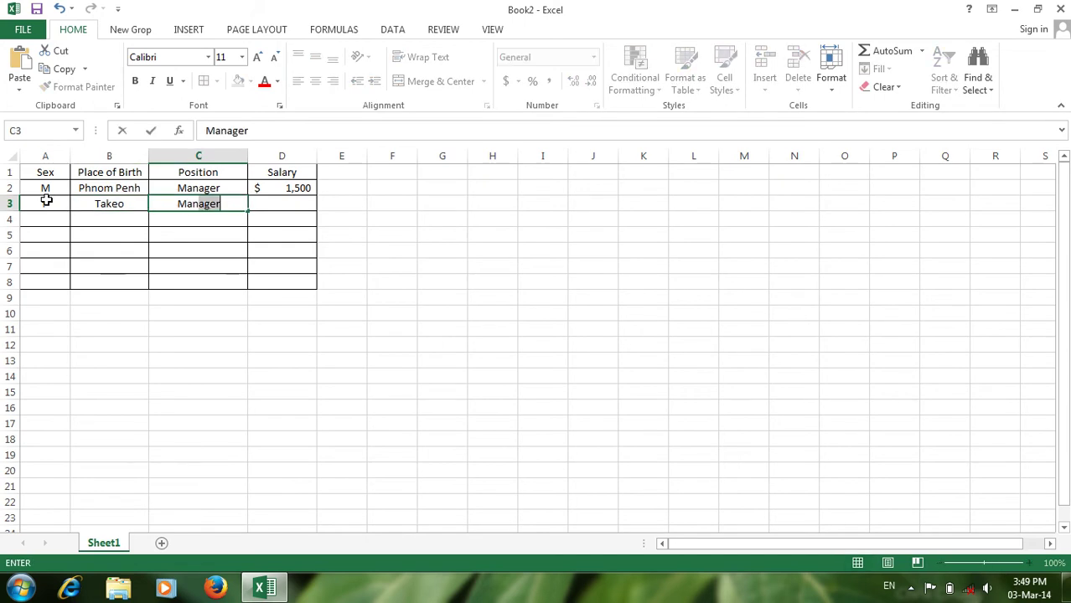
key(Tab)
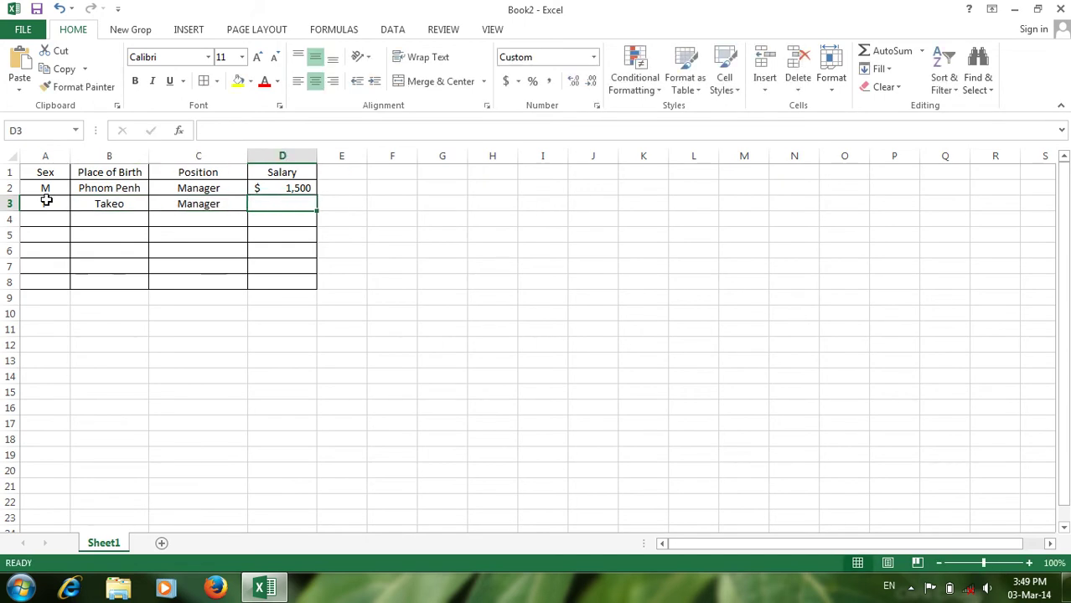
text(1,500)
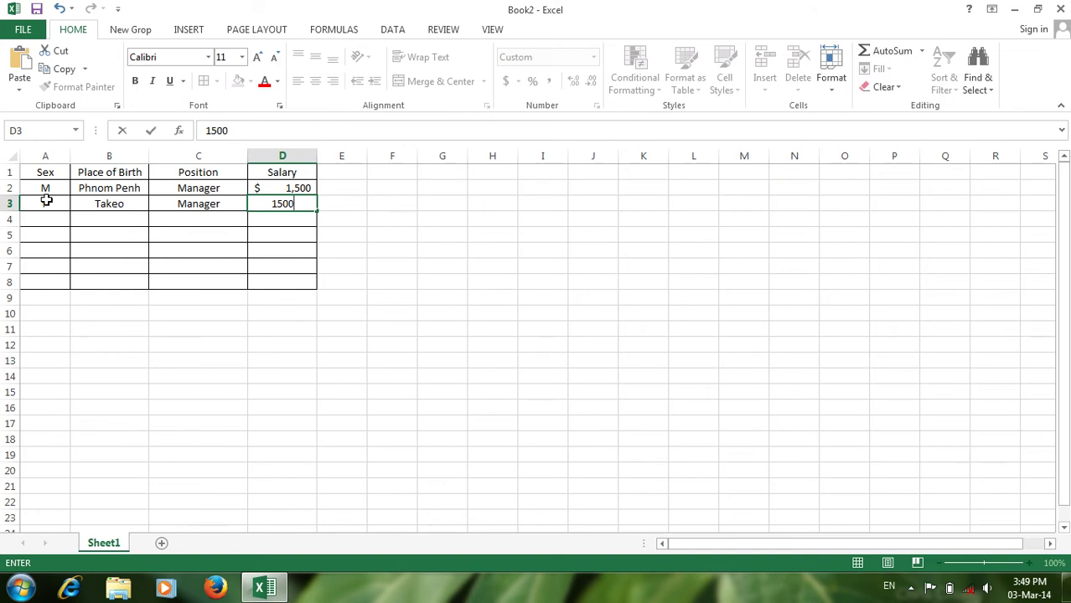
key(Return)
- Enter M as the sex and Phnom Penh as the place of birth in row 4
key(Left)
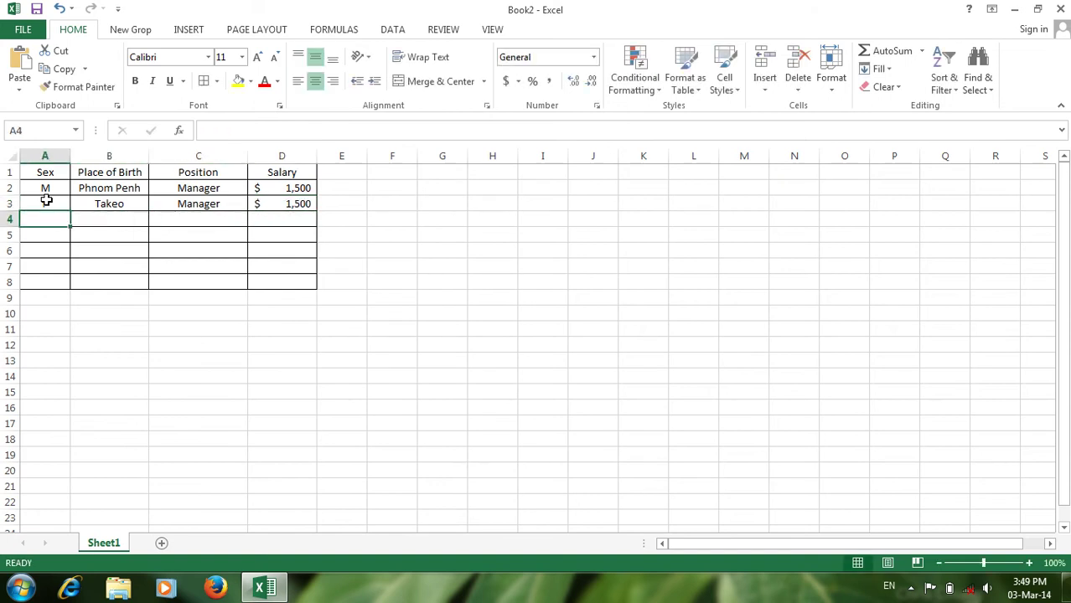
text(M)
key(Tab)
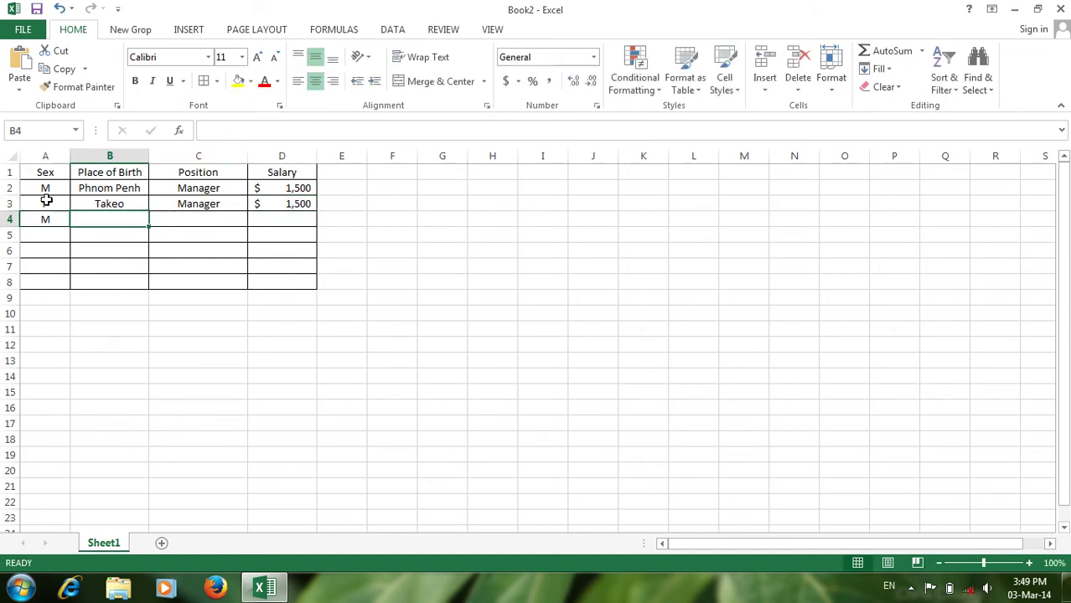
text(Manager)
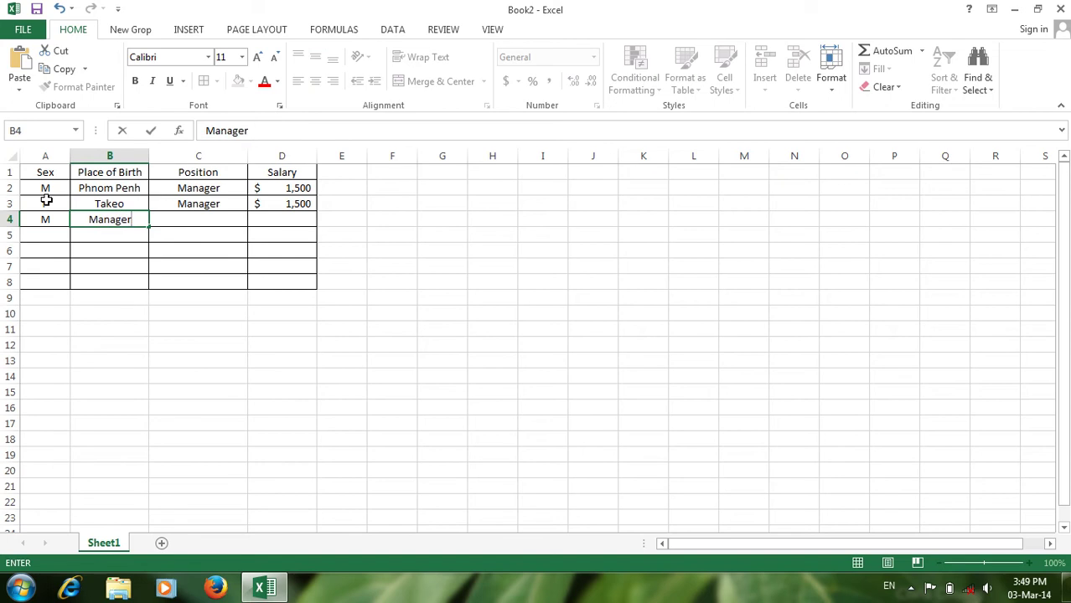
key(Tab)
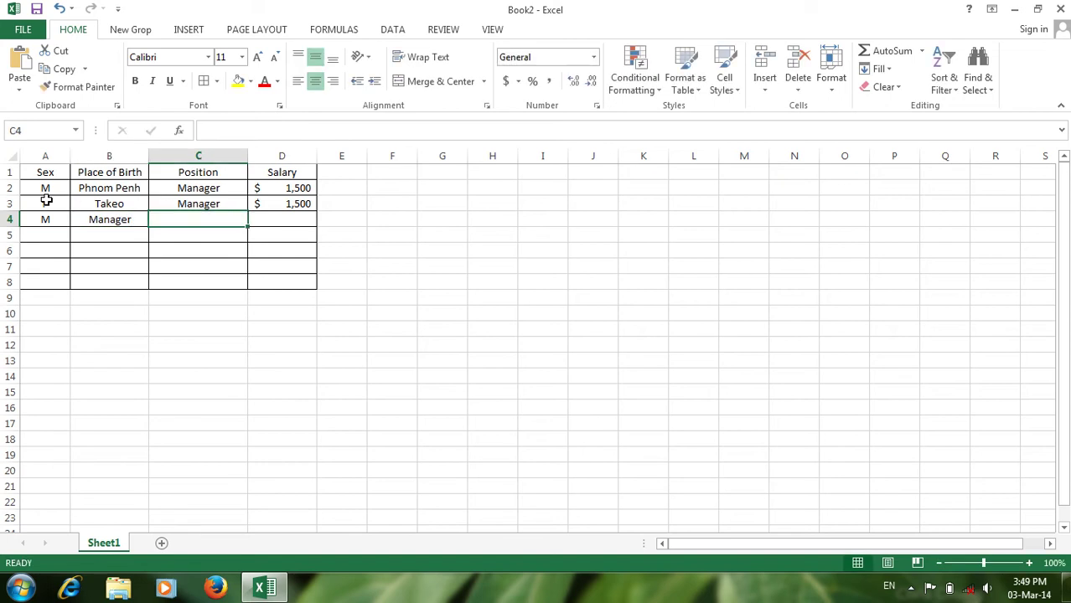
key(Left)
key(Left)
key(Right)
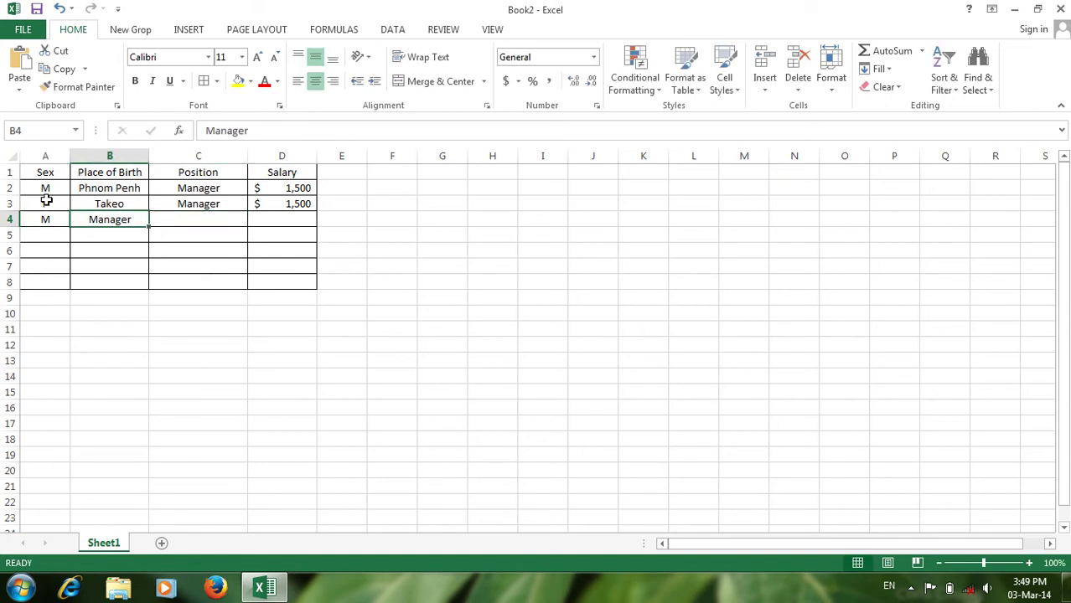
text(P)
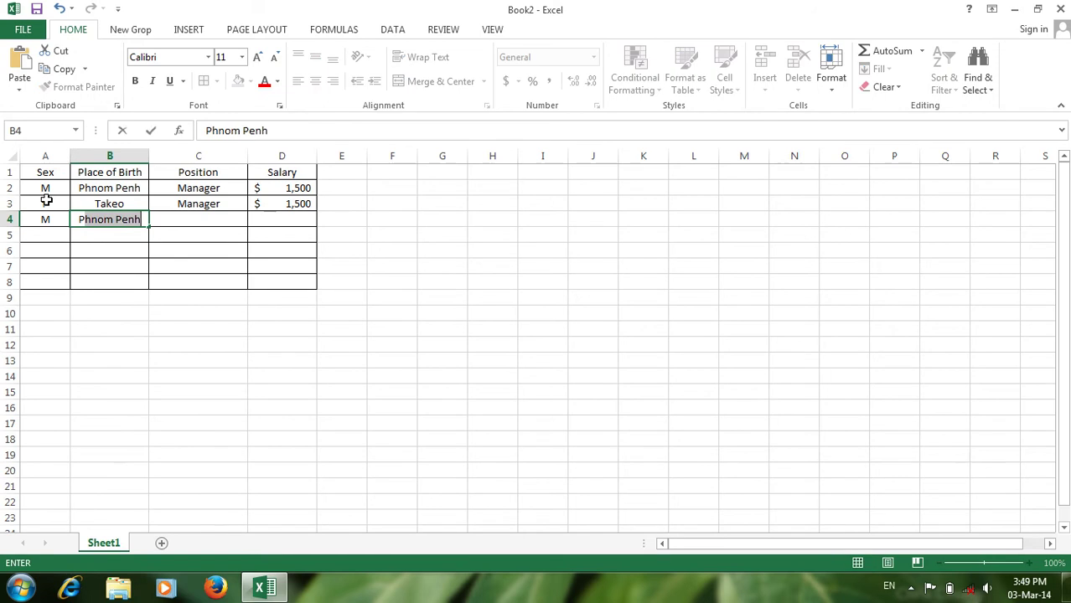
key(Tab)
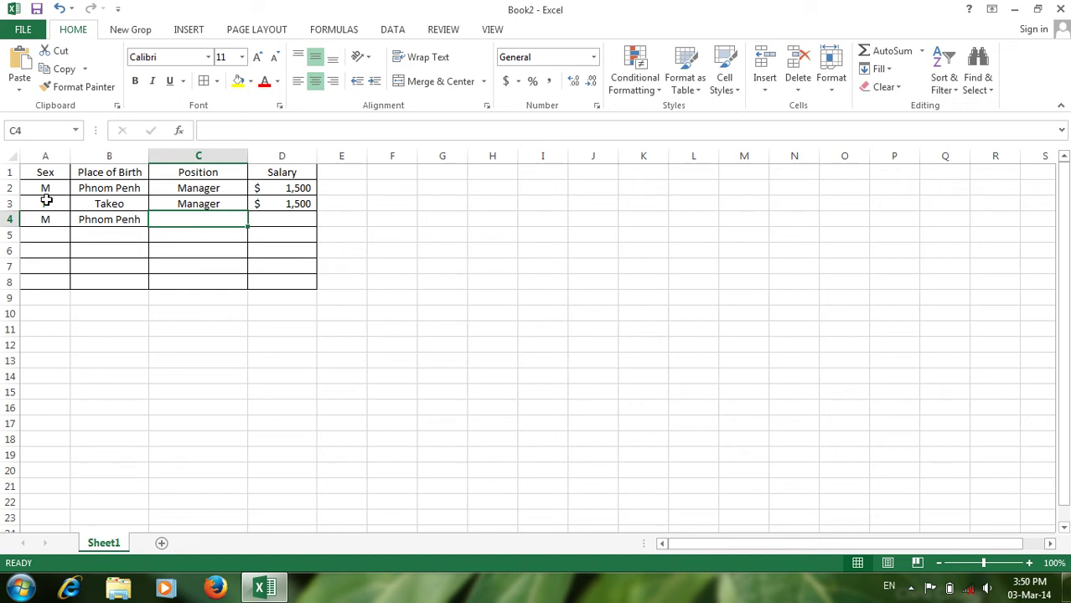
- Enter IT as the position and 1000 as the salary in row 4
text(cY)
key(BackSpace)
key(BackSpace)
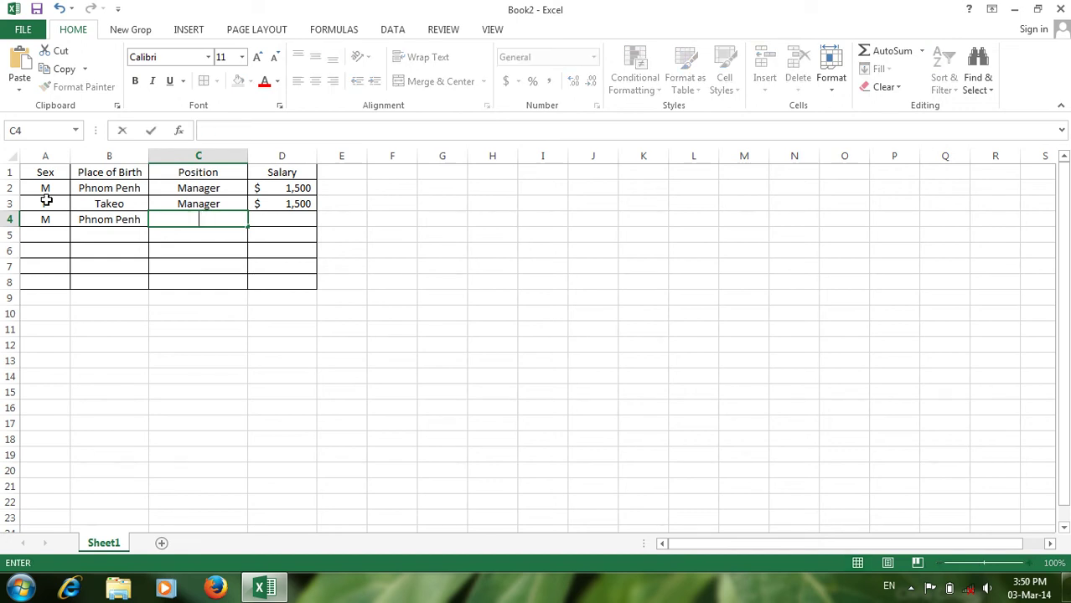
text(Cha)
key(BackSpace)
key(BackSpace)
key(BackSpace)
text(IT)
key(Tab)
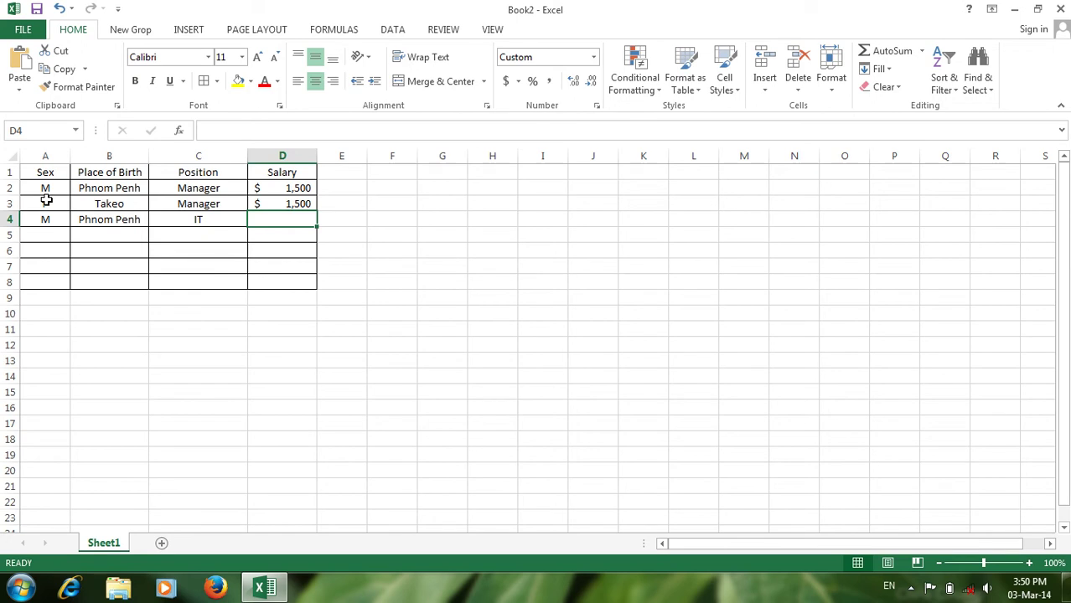
text(1000)
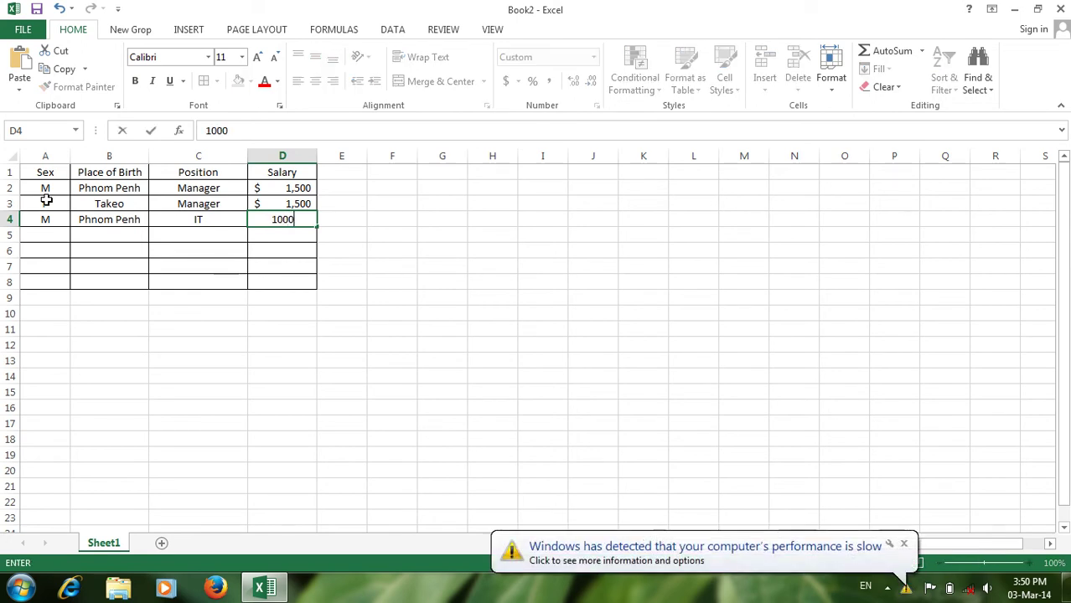
key(Return)
key(Left)
key(Left)
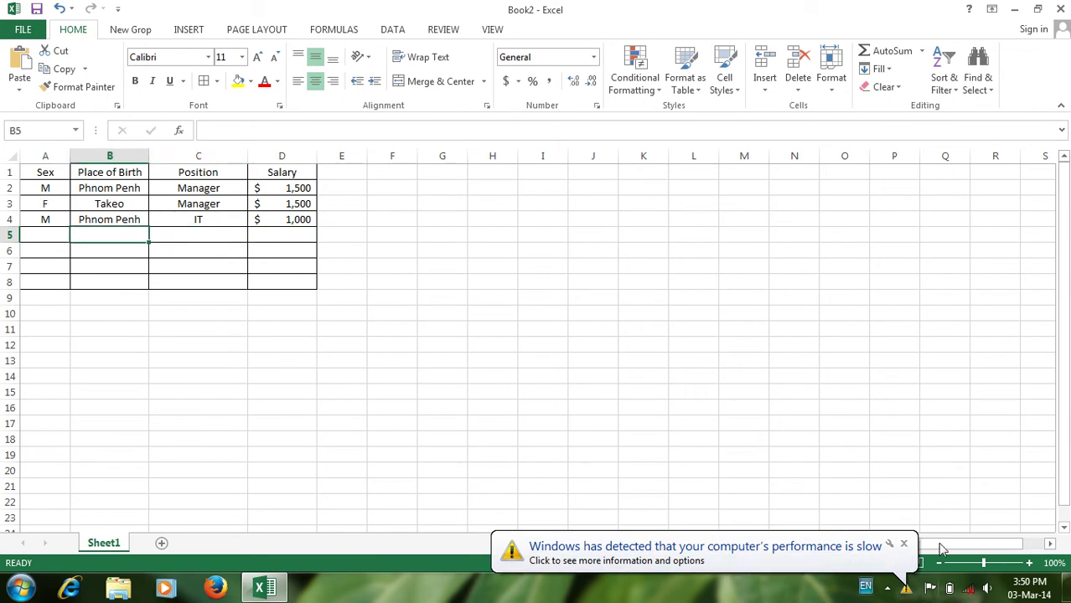
- Answer the Windows performance notice by keeping the current color scheme, and return to the Excel workbook
click(907, 557)
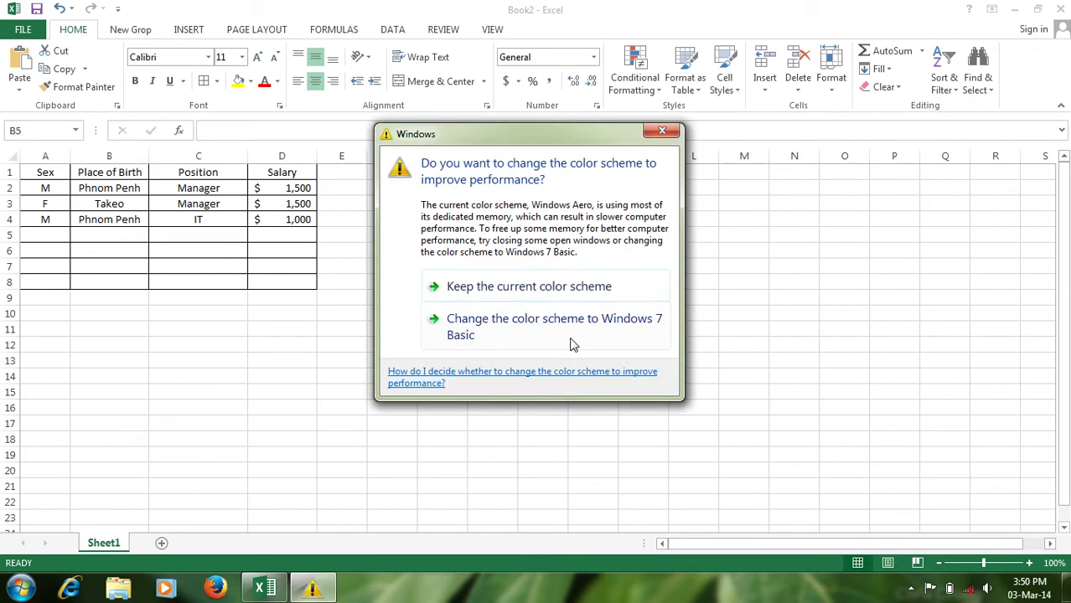
click(523, 288)
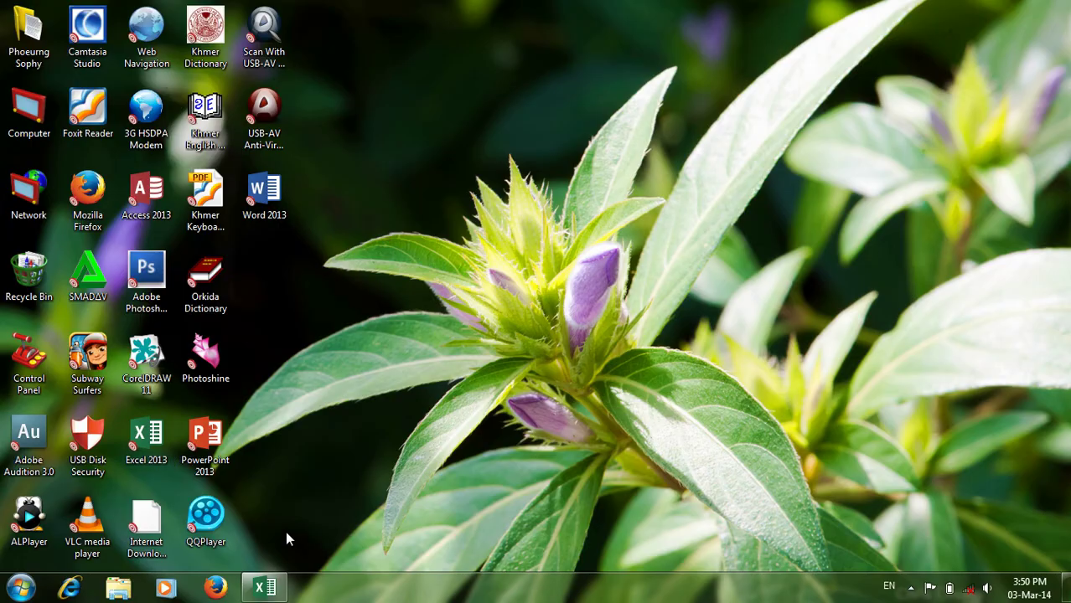
click(264, 588)
click(289, 189)
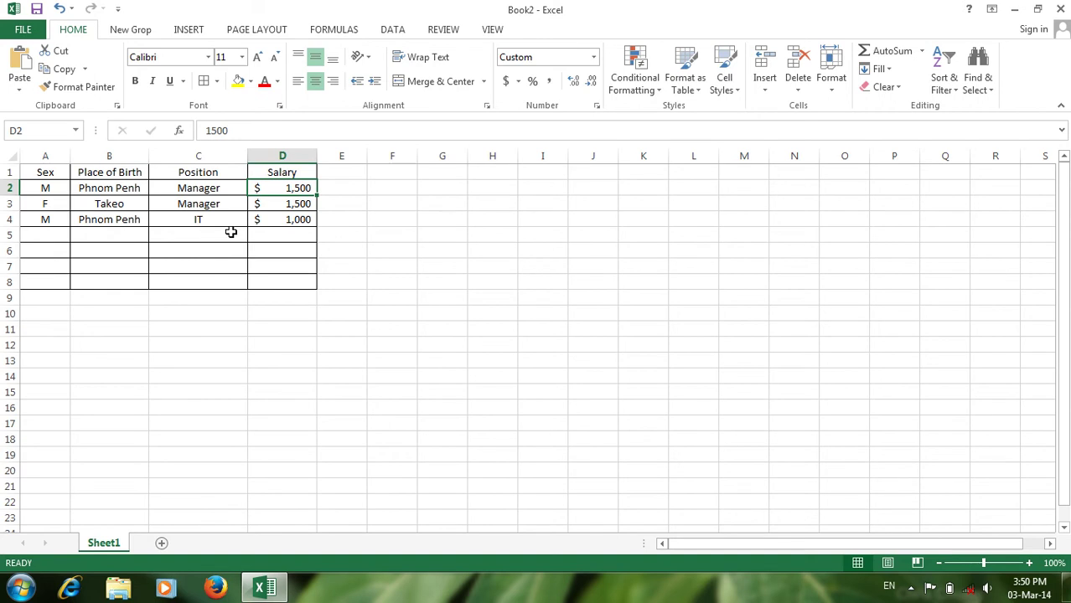
click(490, 252)
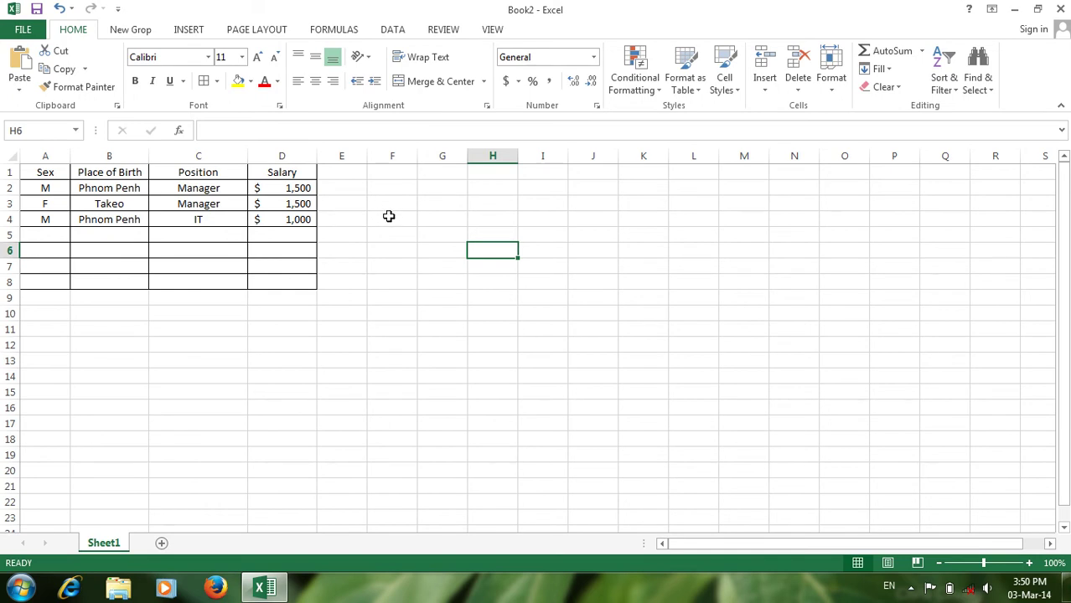
click(303, 221)
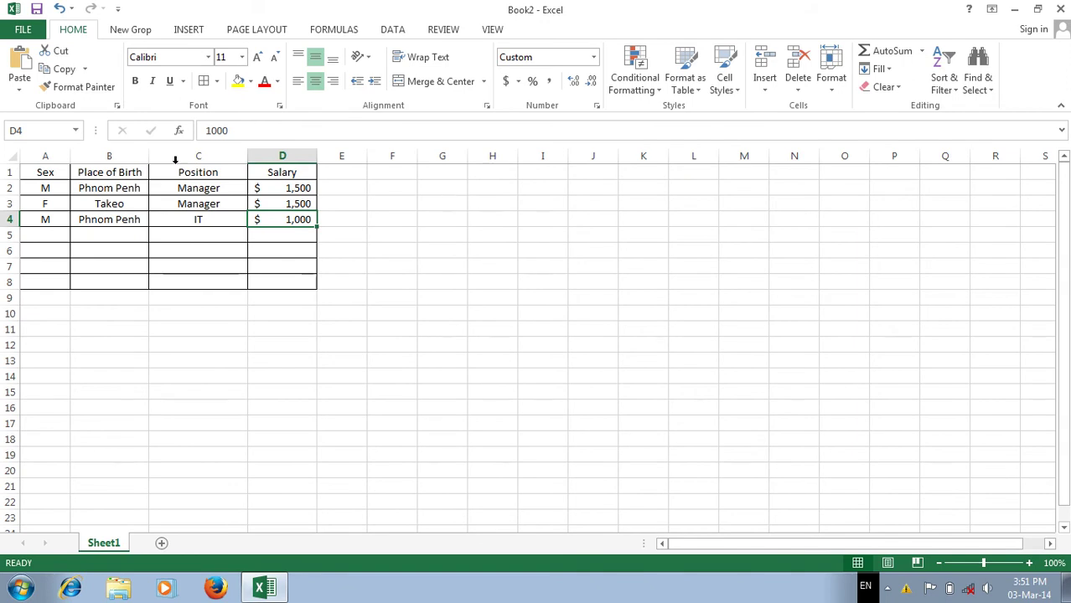
click(513, 298)
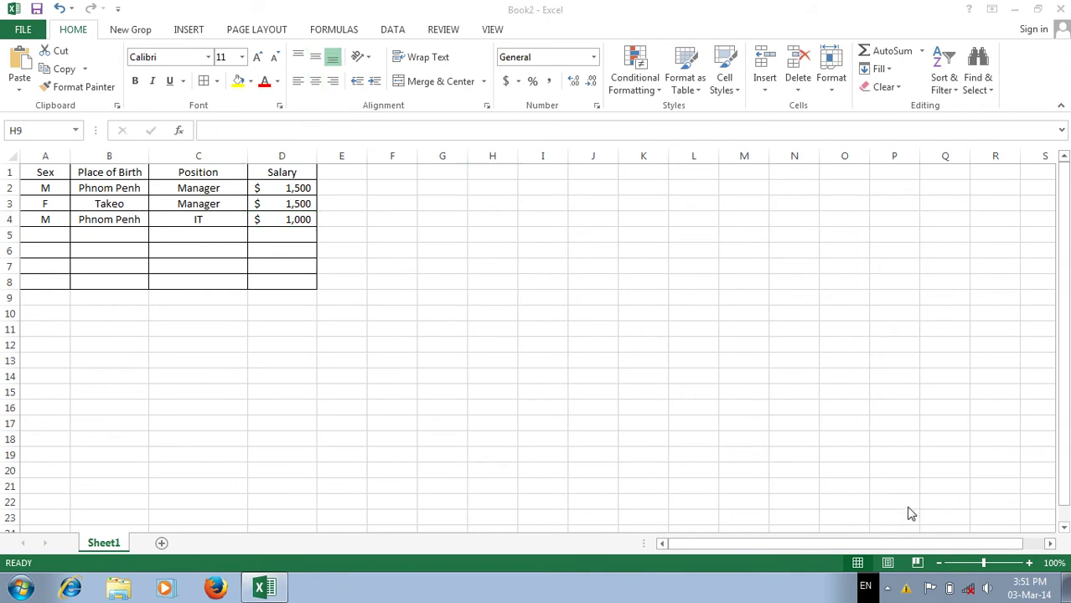
- Turn off the Windows Backup maintenance messages in the Action Center settings and close Action Center
click(931, 588)
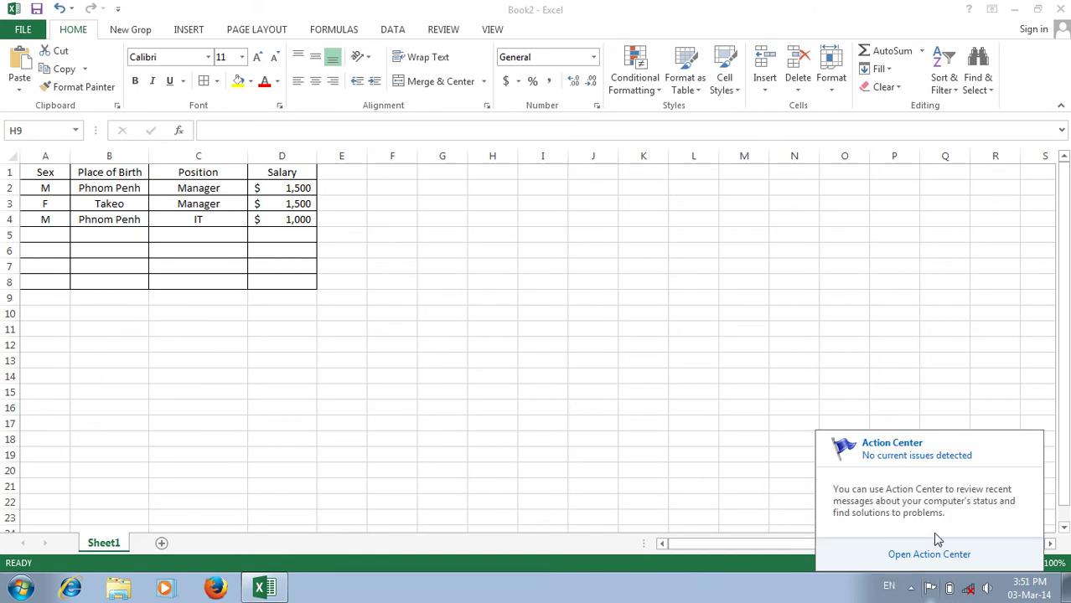
click(912, 554)
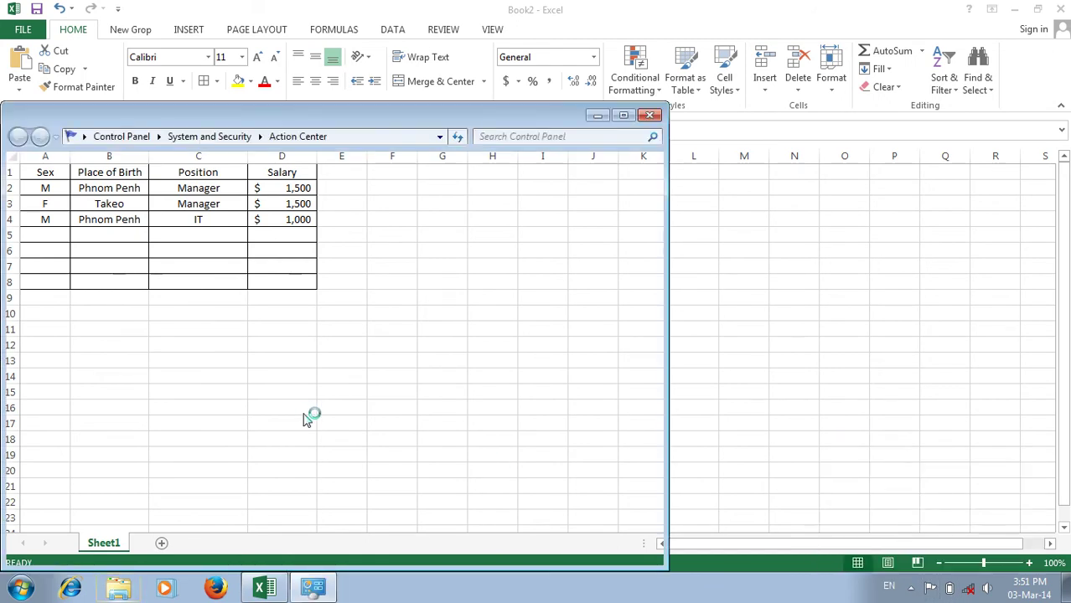
click(60, 199)
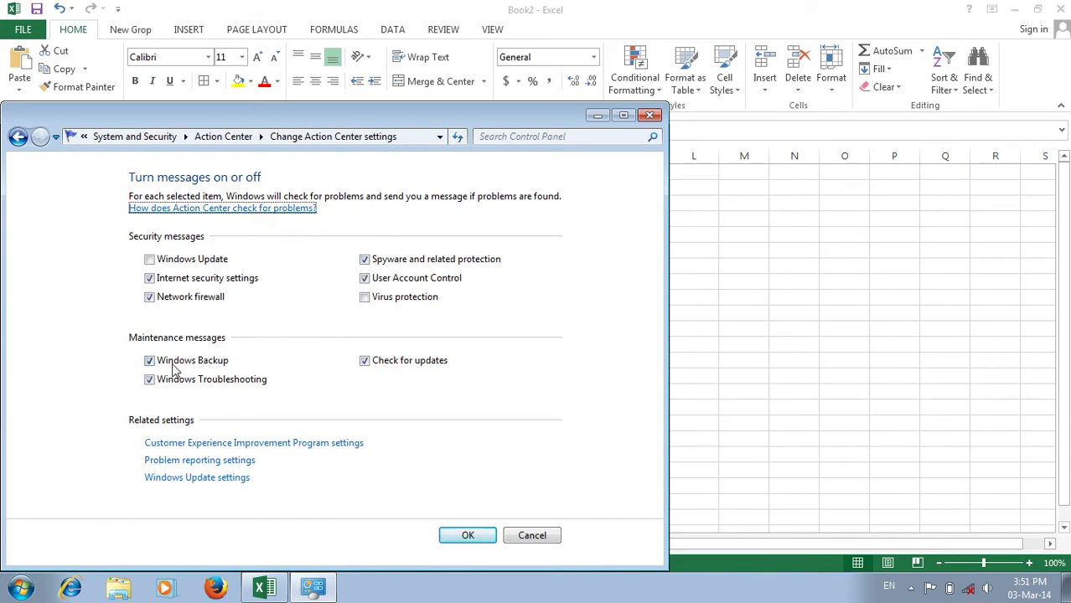
click(149, 360)
click(468, 537)
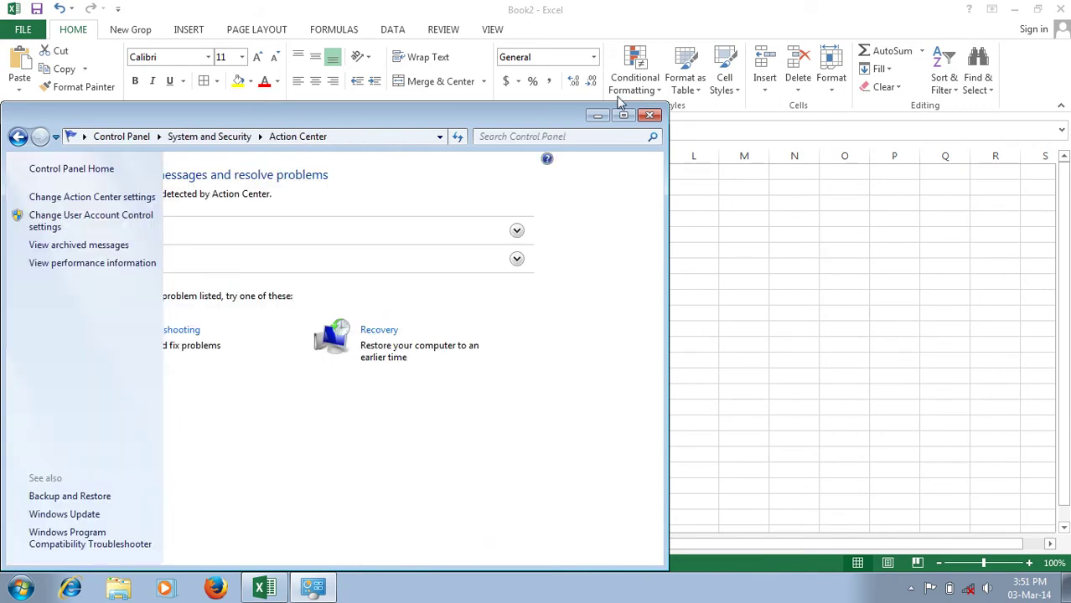
click(650, 115)
click(307, 243)
click(385, 200)
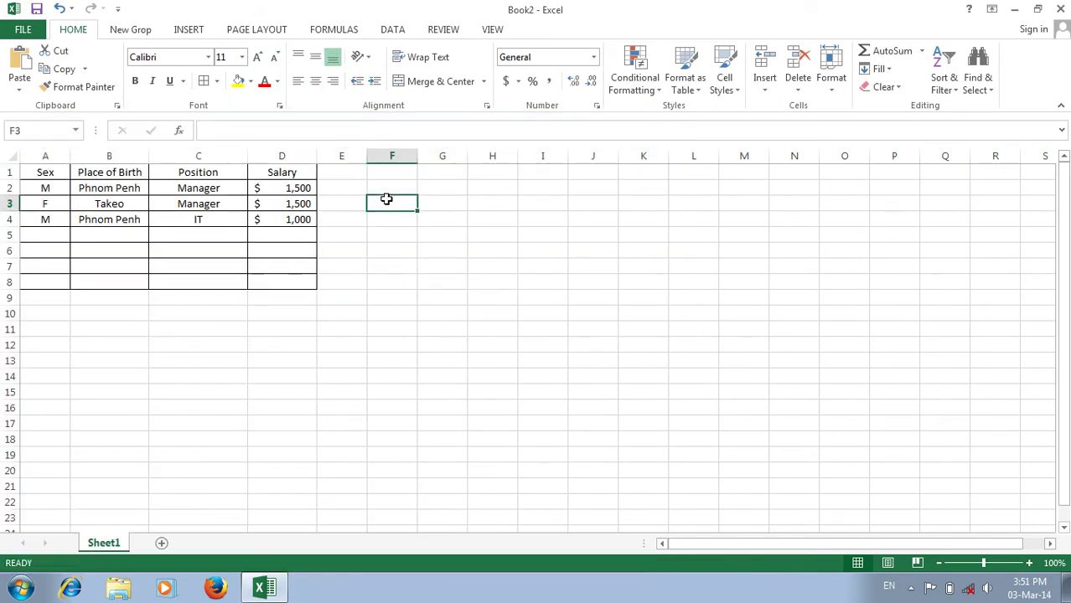
click(260, 346)
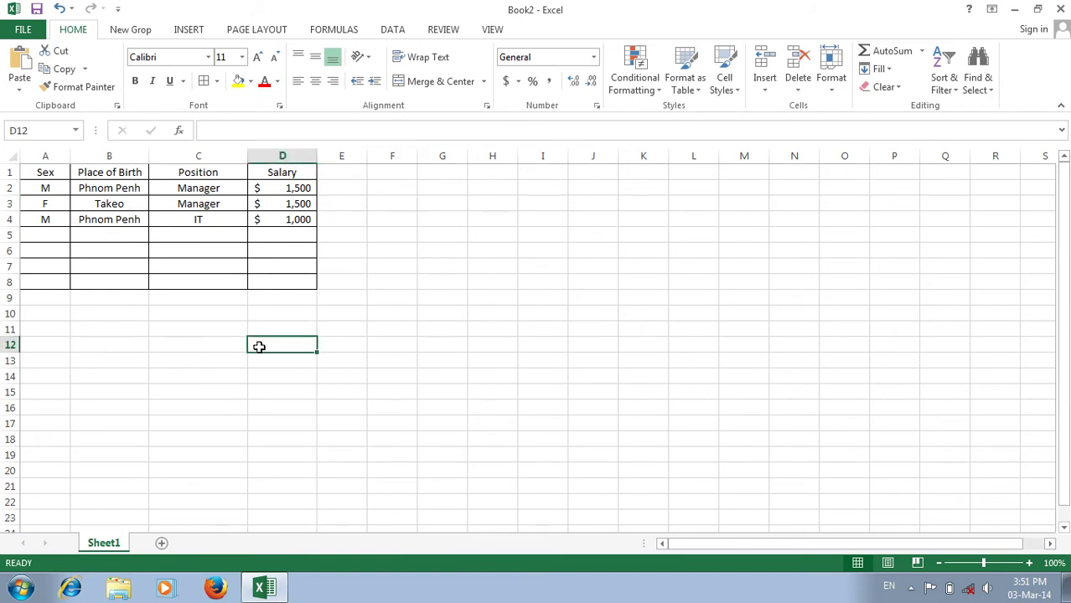
click(239, 324)
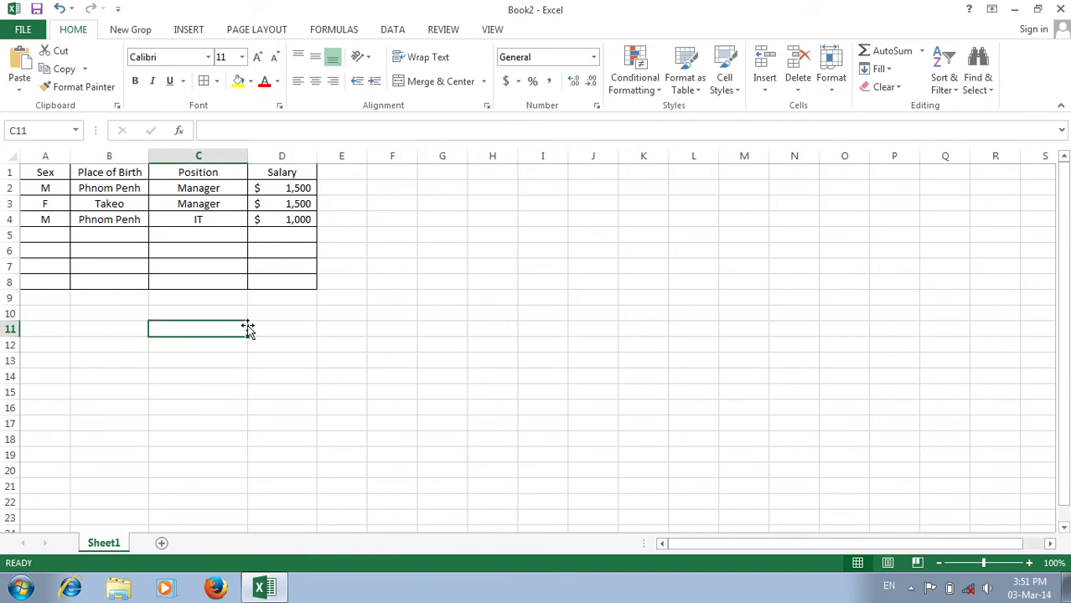
click(368, 177)
drag(67, 173, 306, 222)
click(438, 227)
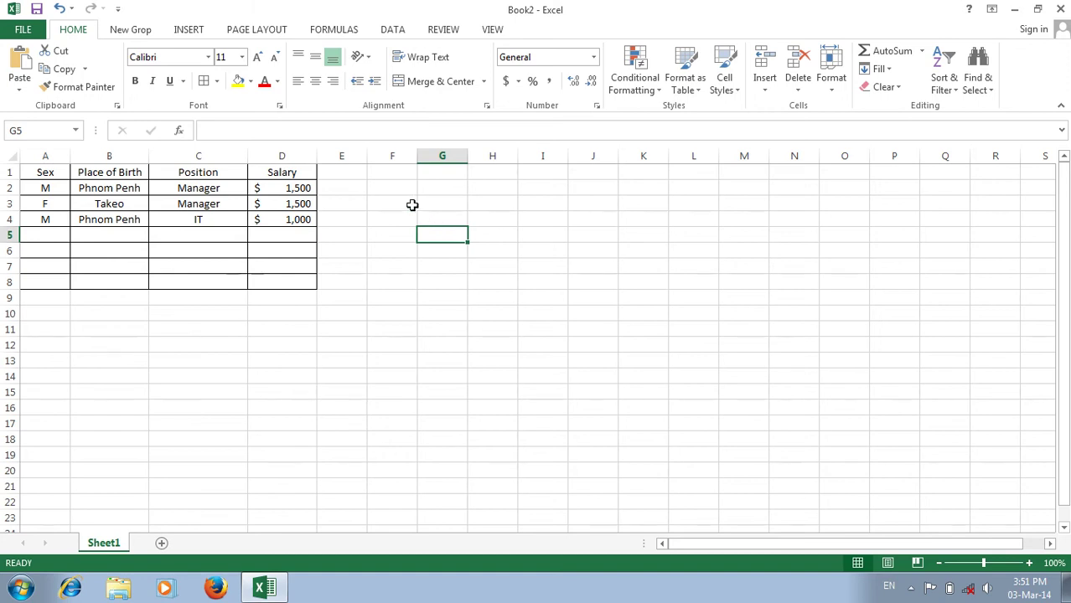
- Add the column heading Bonus in cell E1 beside Salary
click(339, 167)
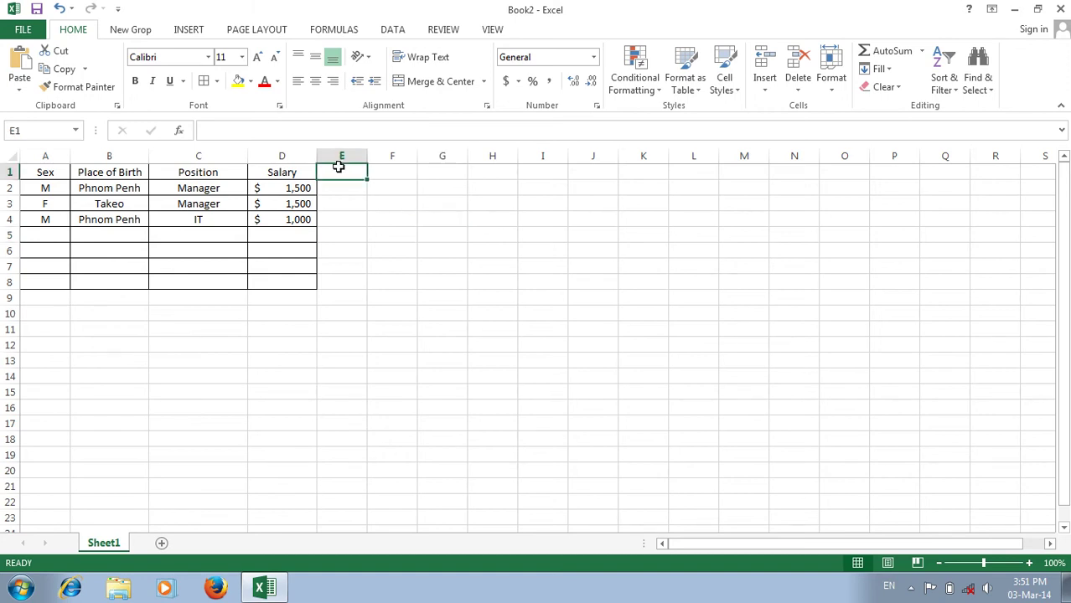
text(Bous)
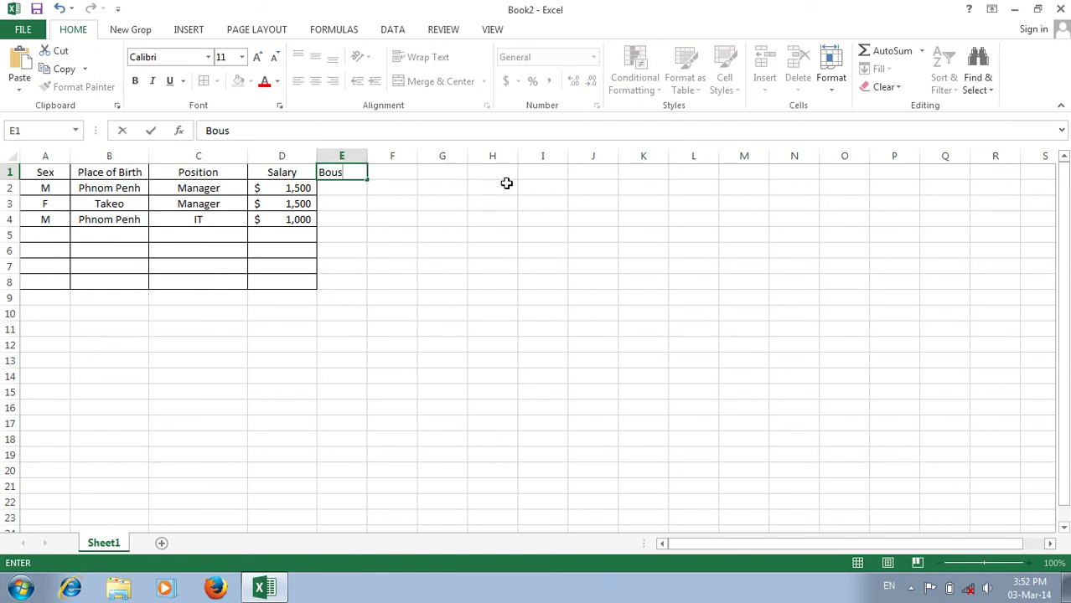
click(354, 172)
key(BackSpace)
key(BackSpace)
text(ns)
key(BackSpace)
text(us)
click(336, 201)
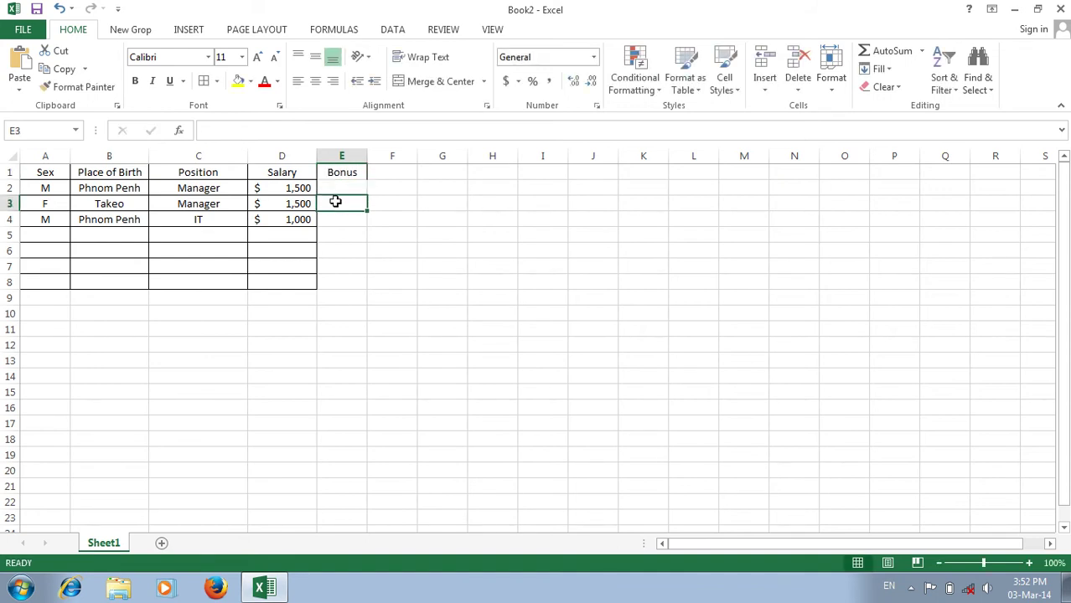
- Apply all borders to the Bonus column cells E1:E8
drag(337, 173, 337, 278)
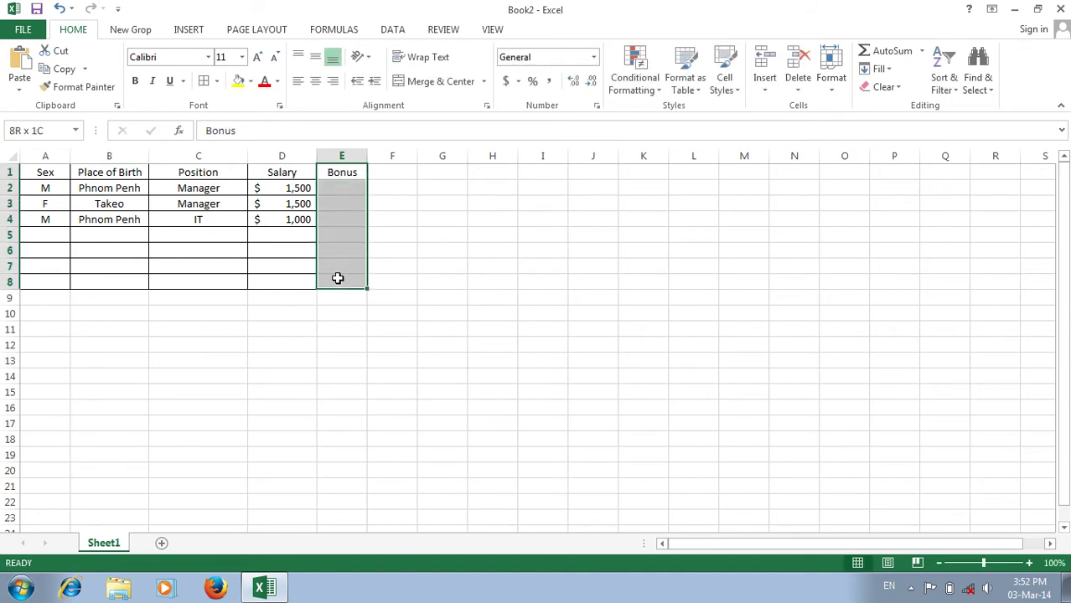
click(204, 81)
click(543, 219)
- Enter an AND formula in cell E2 with A1 and "F" as its two separate arguments
click(333, 187)
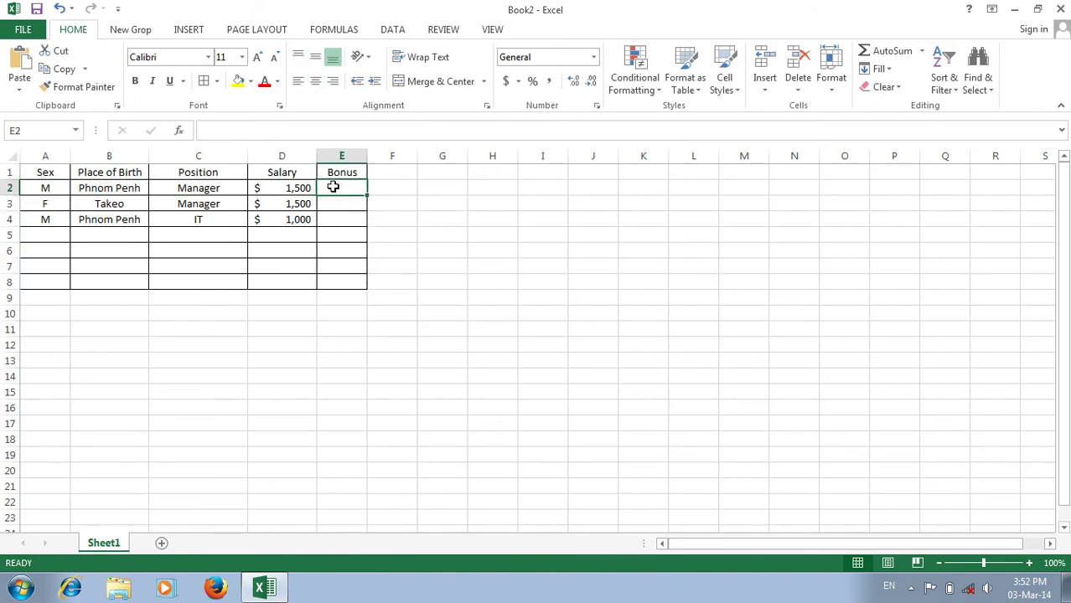
text(=and)
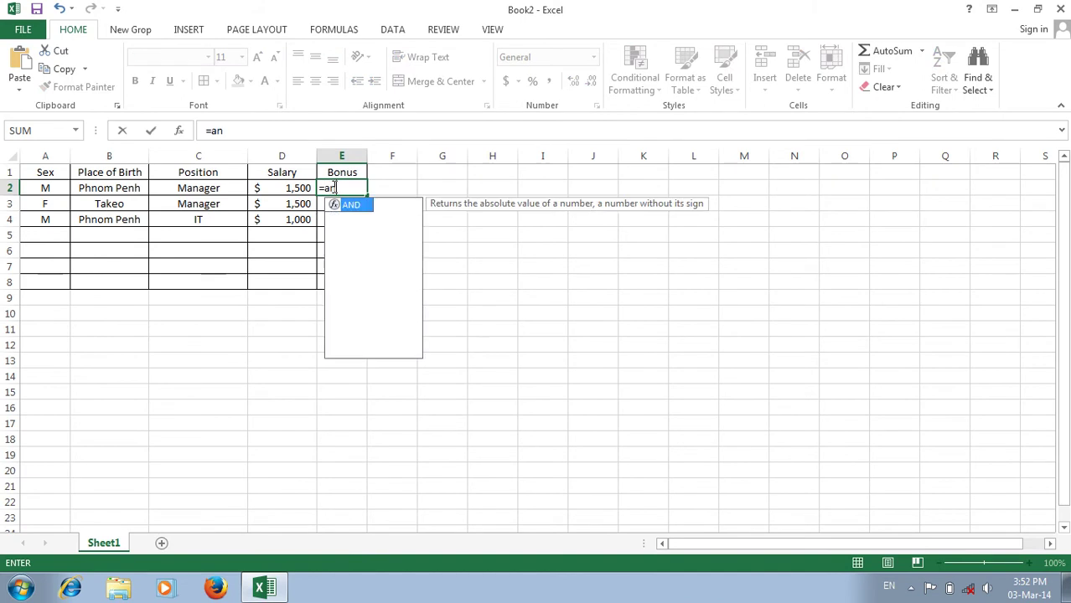
key(BackSpace)
key(BackSpace)
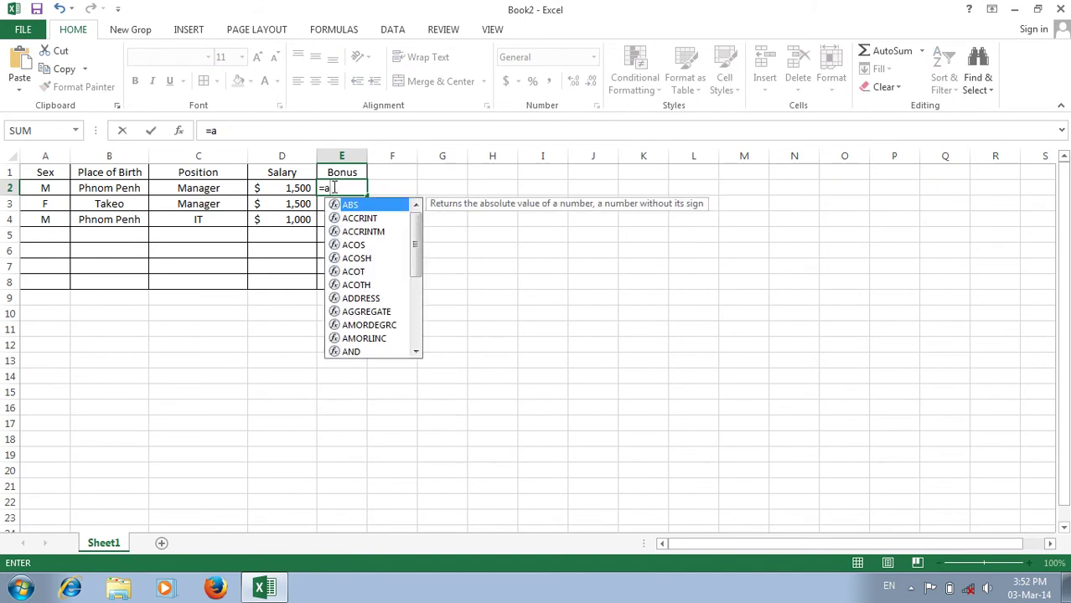
text(nd)
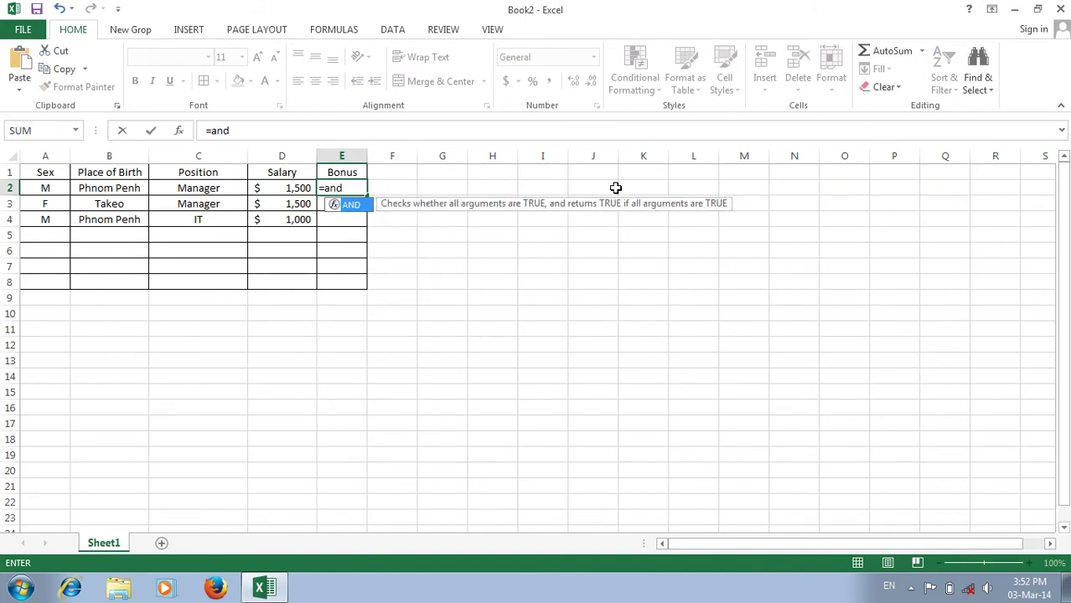
text(()
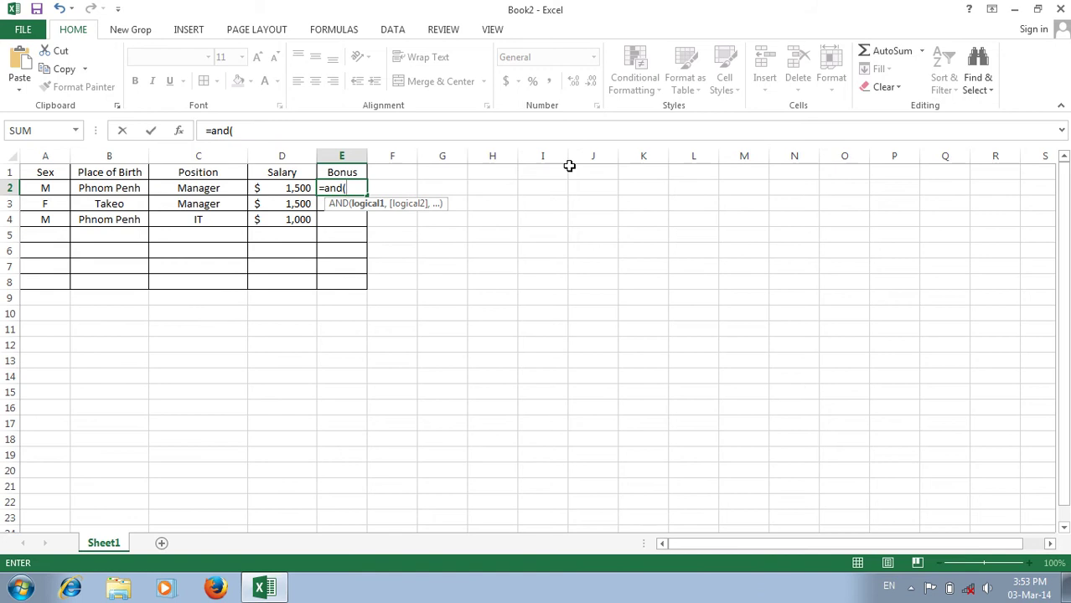
click(48, 174)
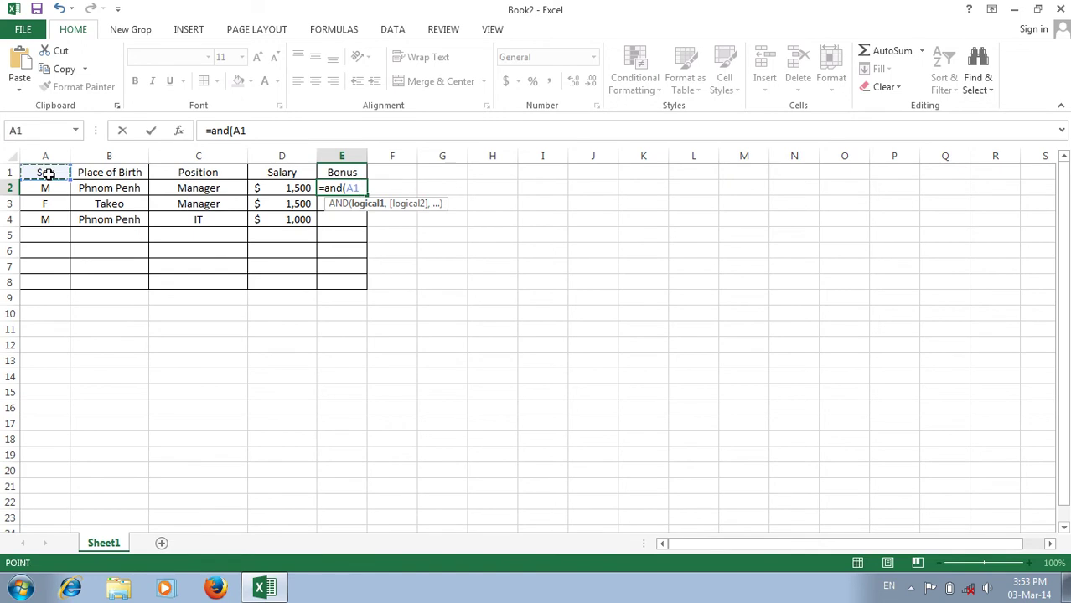
click(46, 190)
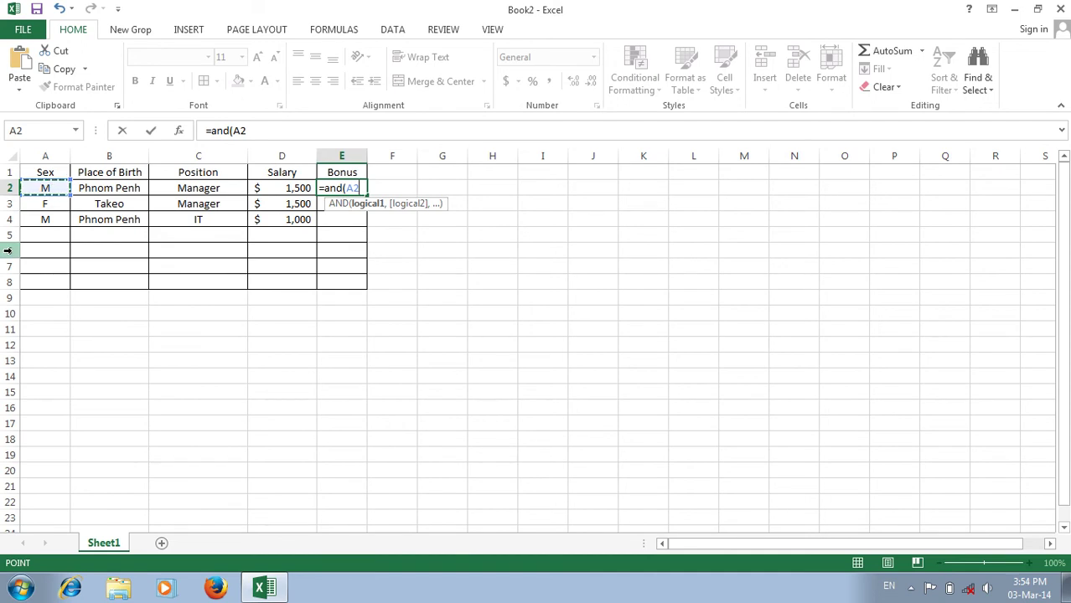
click(42, 171)
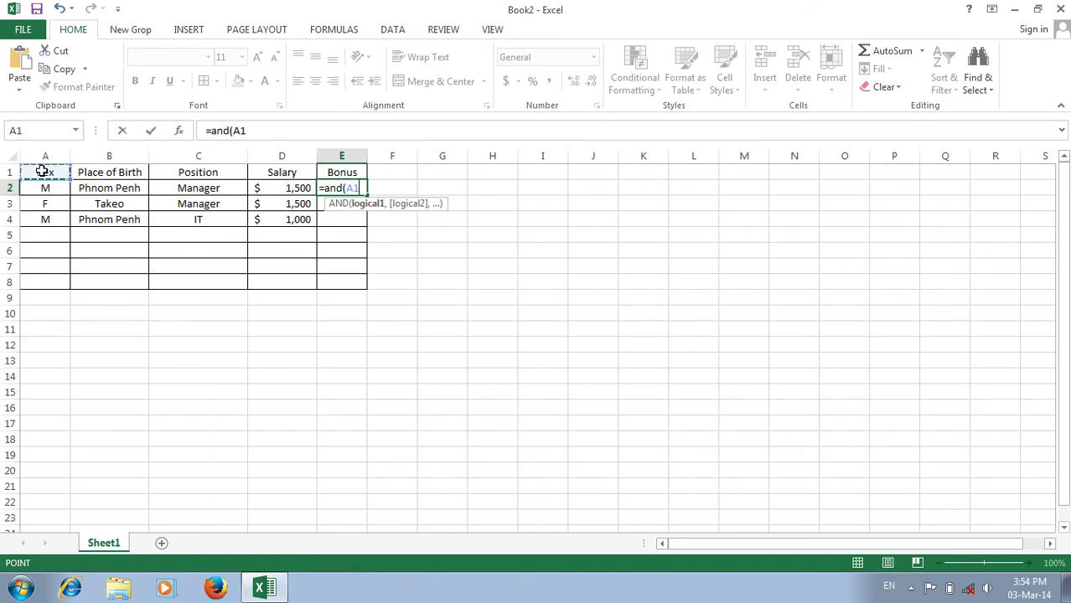
text(,)
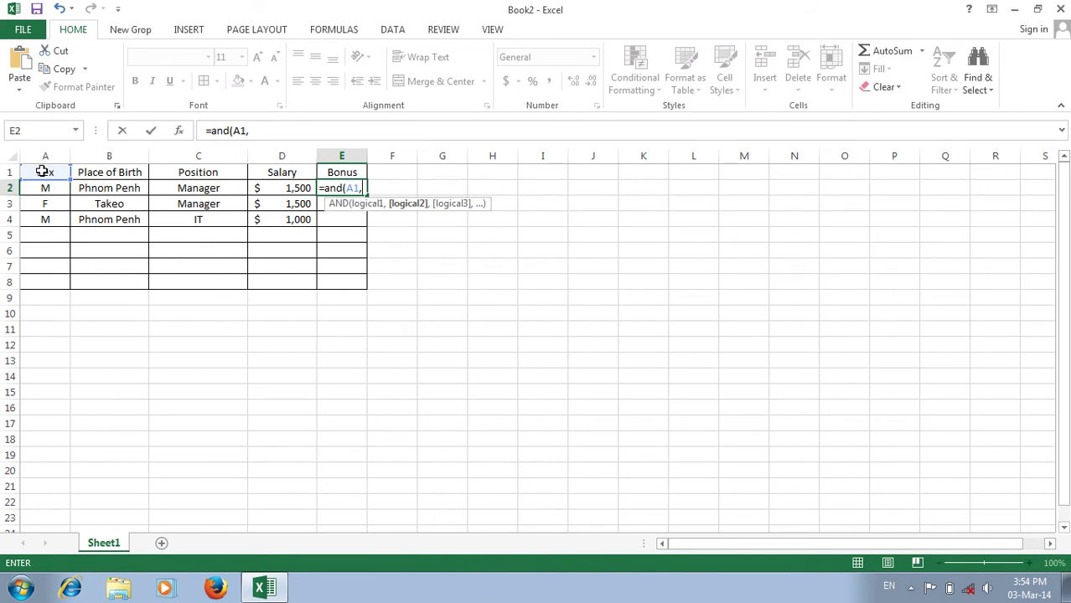
text("F")
key(Left)
key(Right)
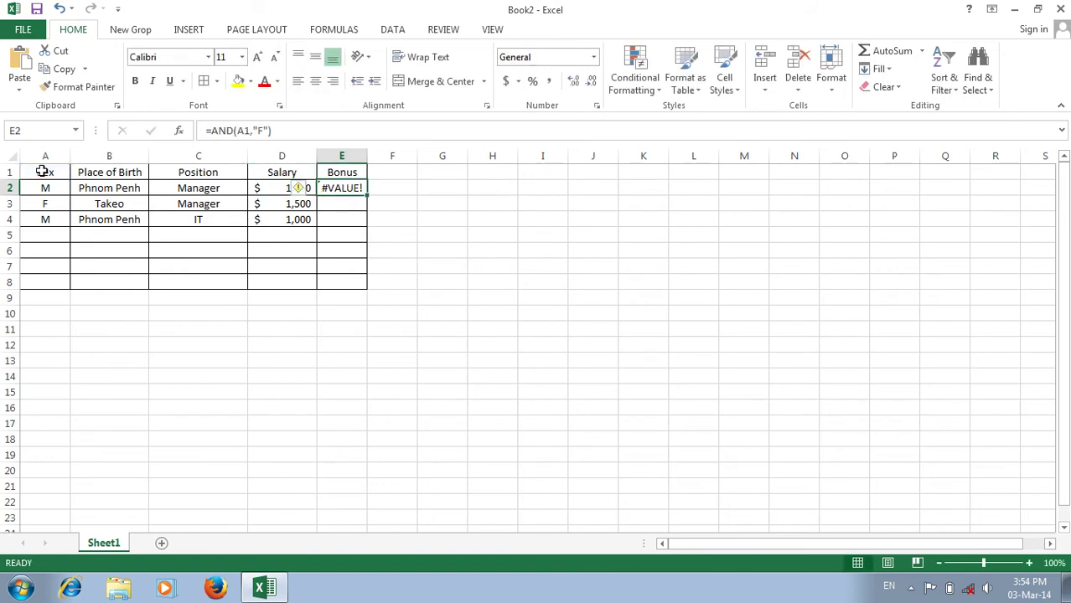
- Edit the AND formula in E2 so its first condition reads A1="F"
click(41, 171)
click(340, 194)
double_click(349, 191)
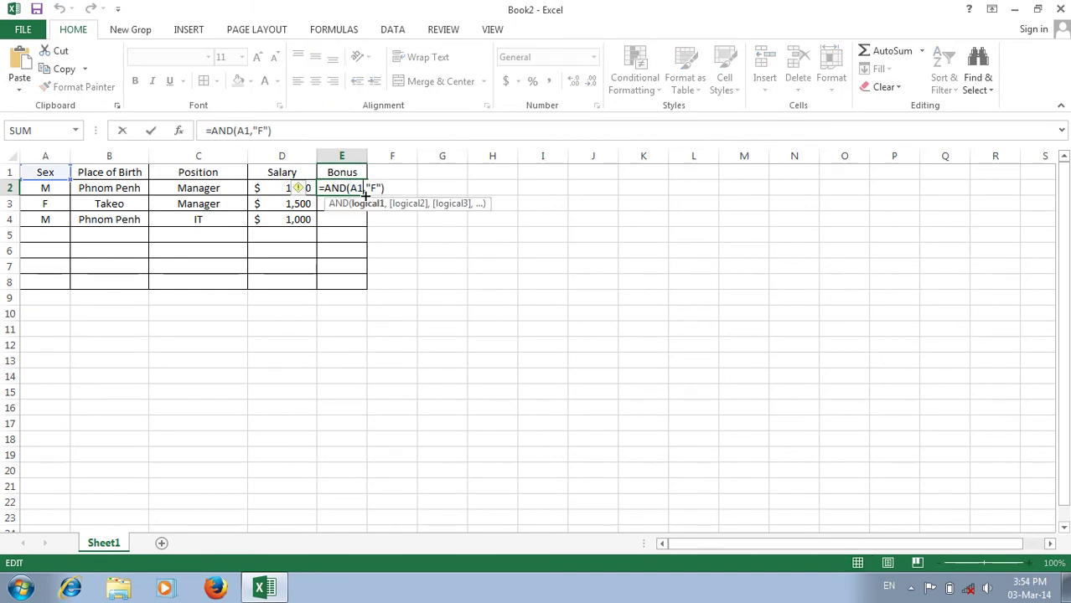
key(Escape)
double_click(364, 192)
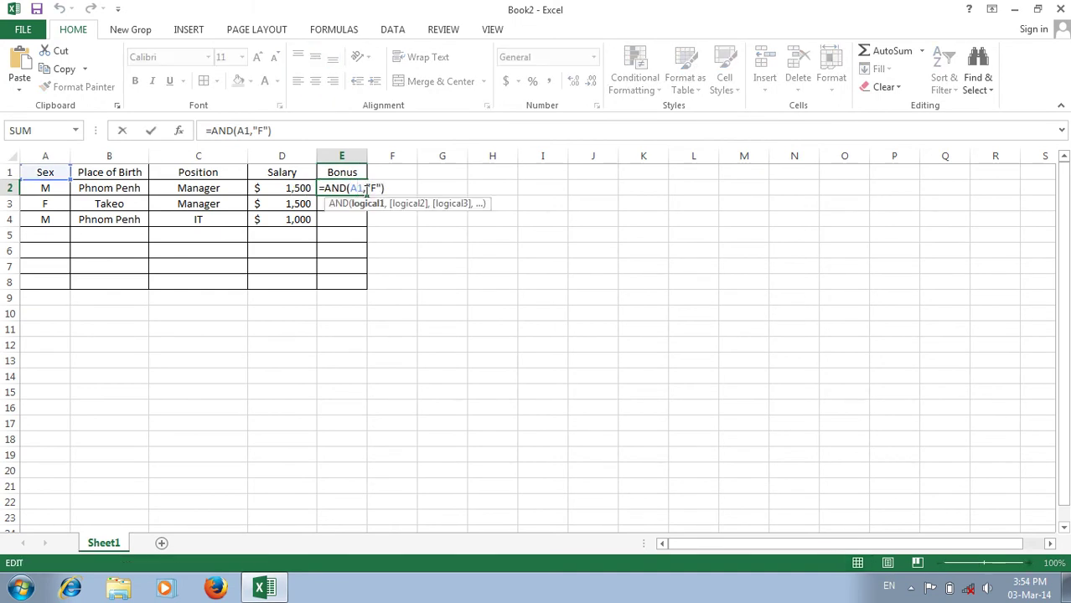
key(BackSpace)
text(=)
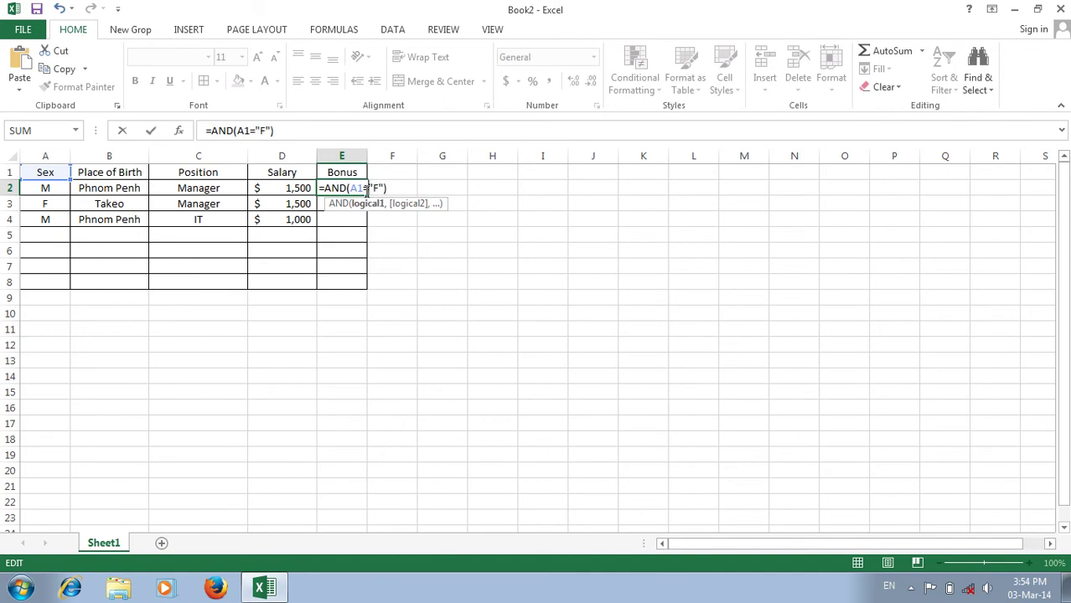
- Add C2="Manager" as the second condition of the AND formula in E2 and close its parenthesis
click(395, 188)
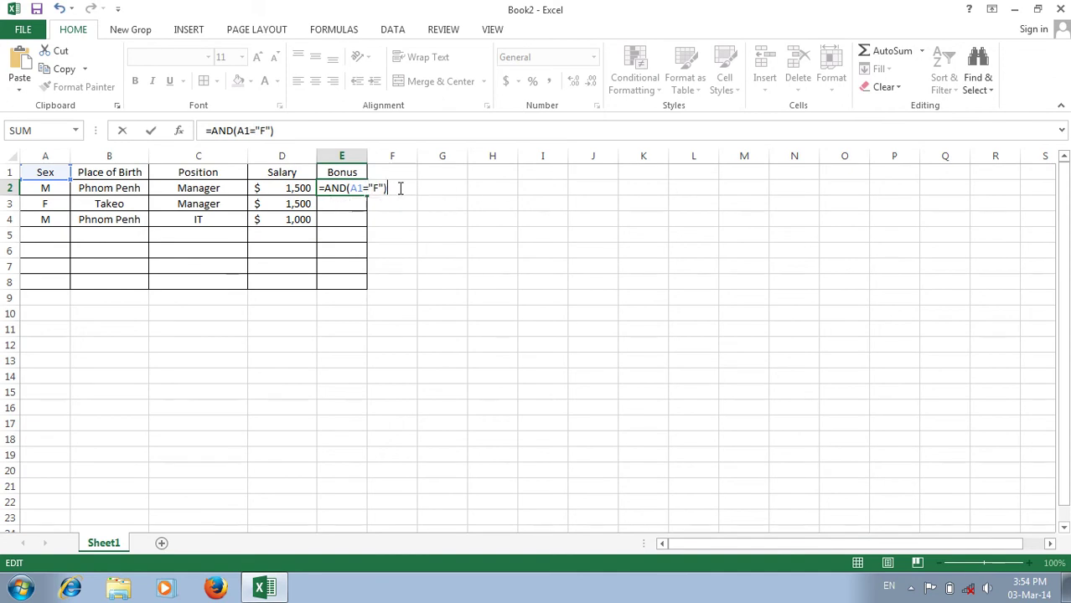
key(BackSpace)
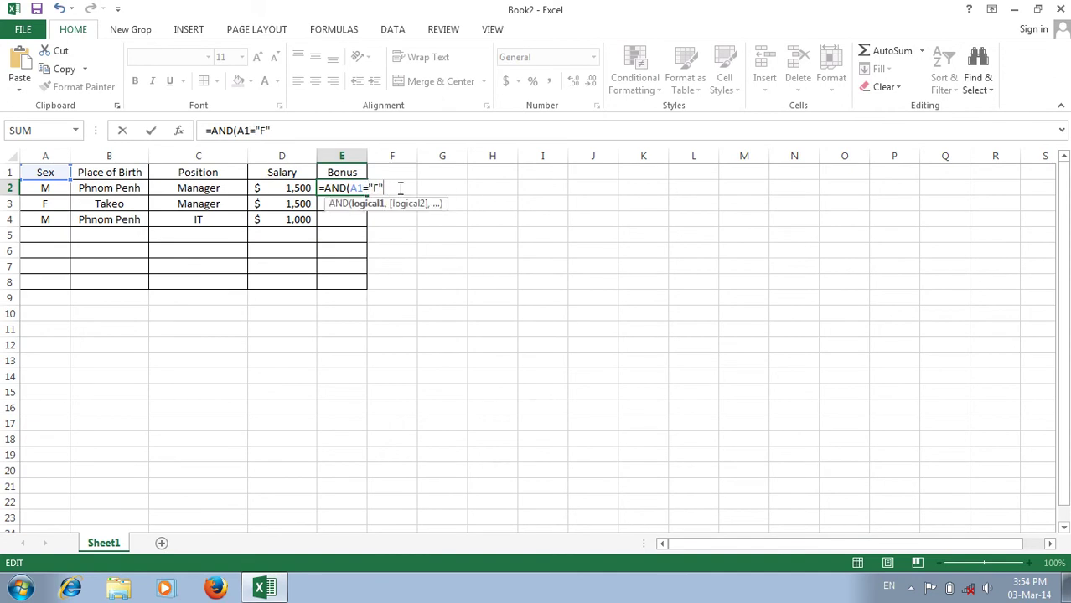
text(,)
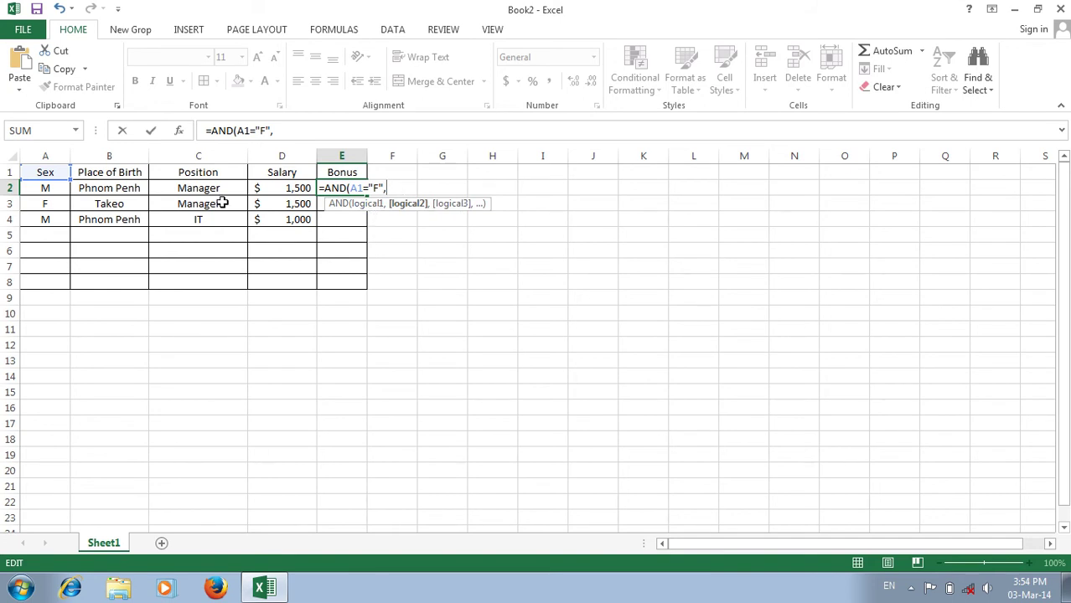
click(202, 174)
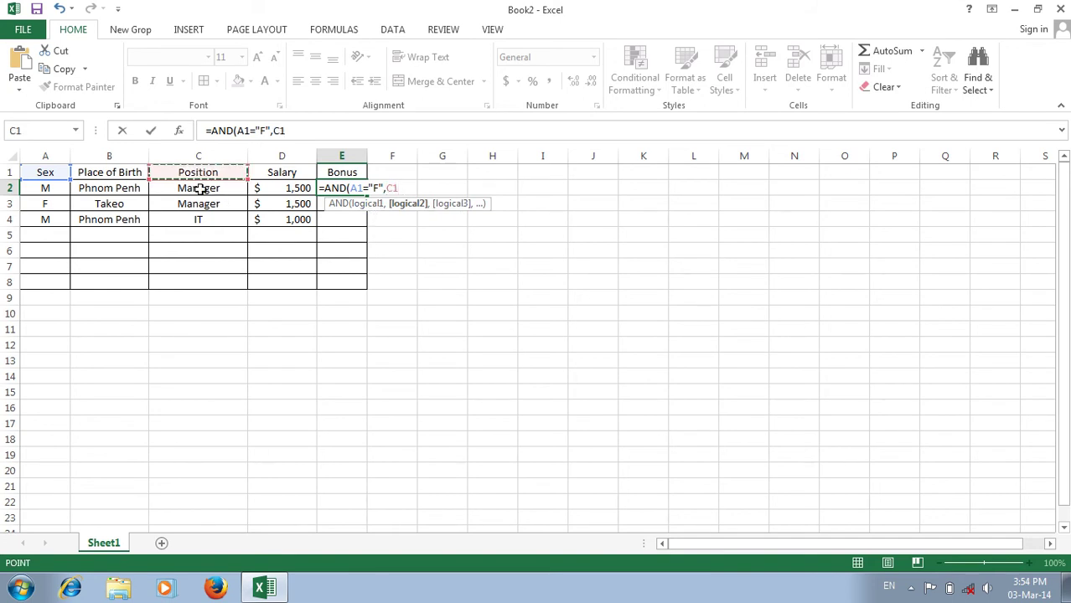
click(202, 188)
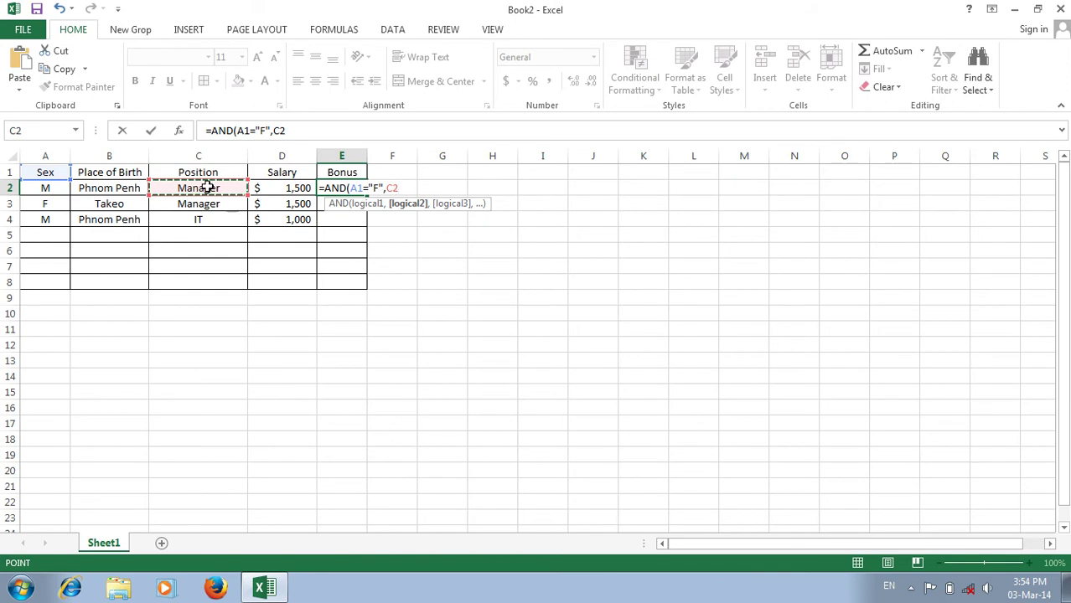
text(=)
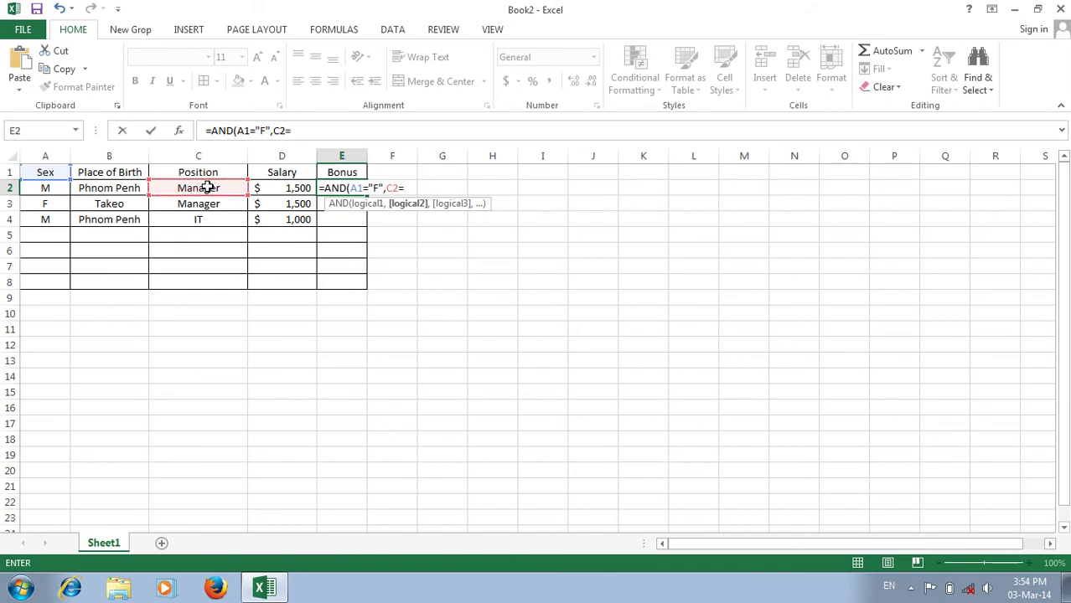
text("Manager)
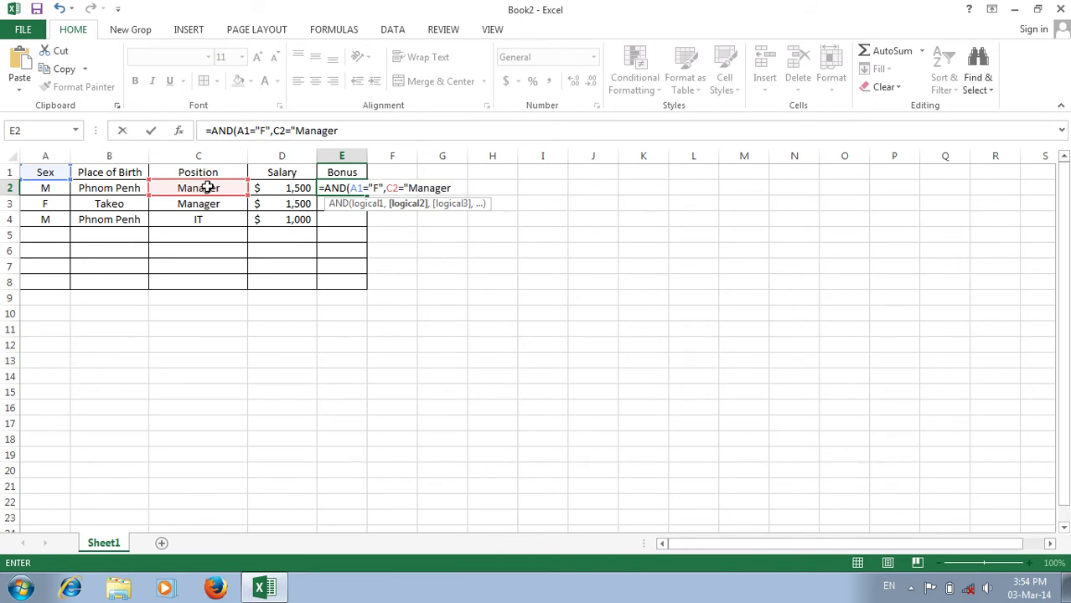
text(")
text())
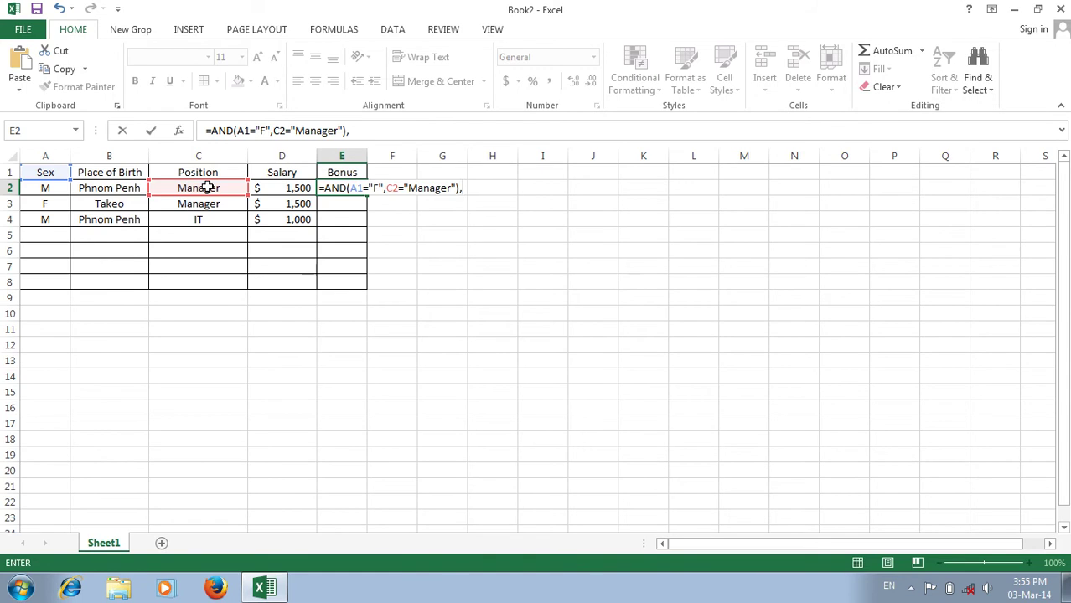
- Append D2>1000*25%, " " and 0 after the AND function in E2, close the formula and try to enter it
text(,)
click(286, 184)
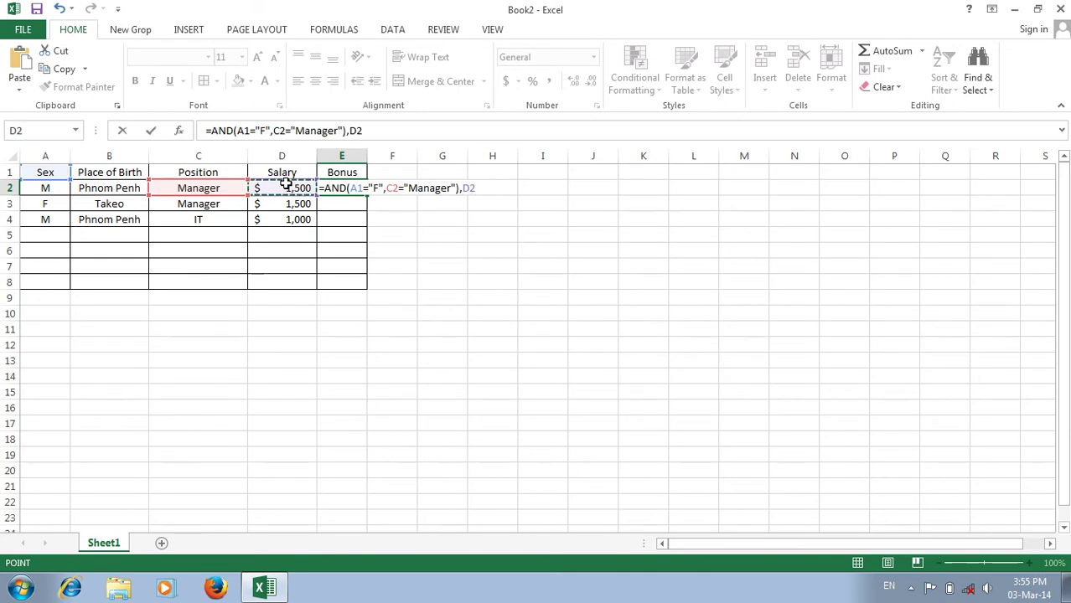
key(F8)
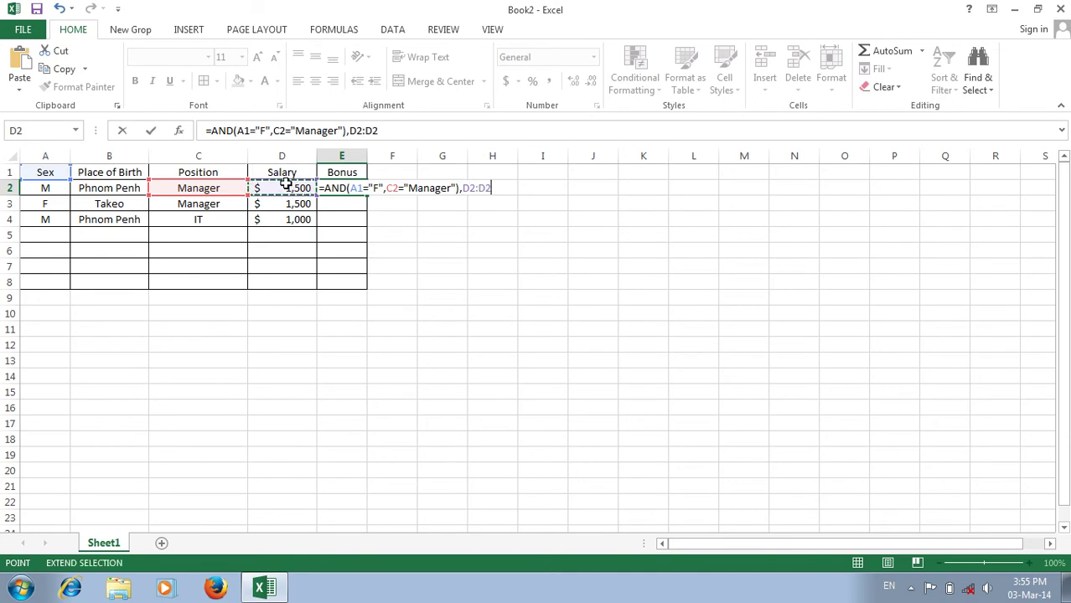
key(BackSpace)
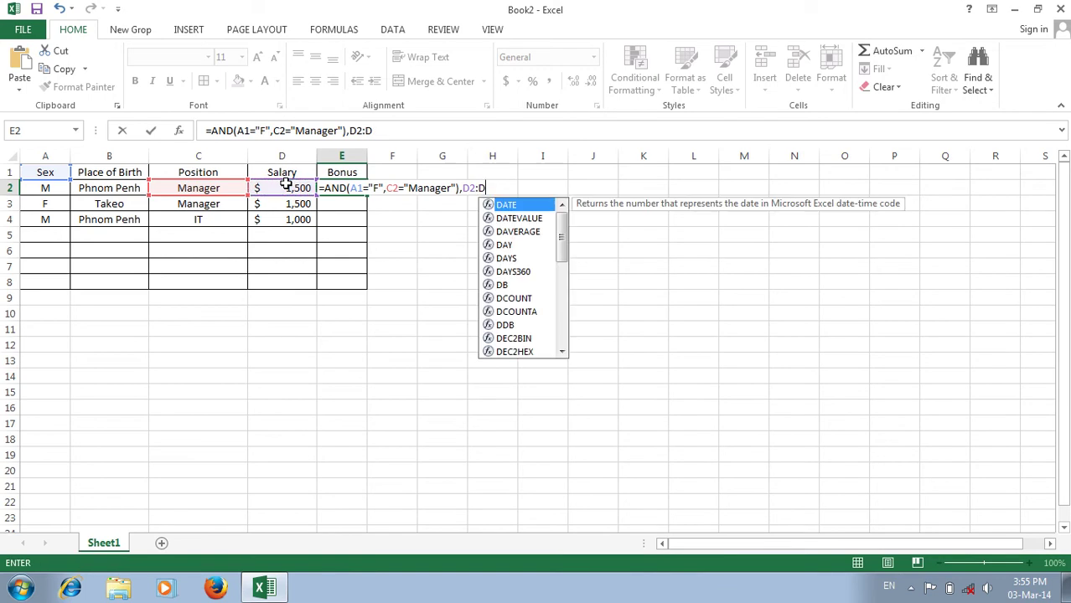
key(BackSpace)
key(BackSpace)
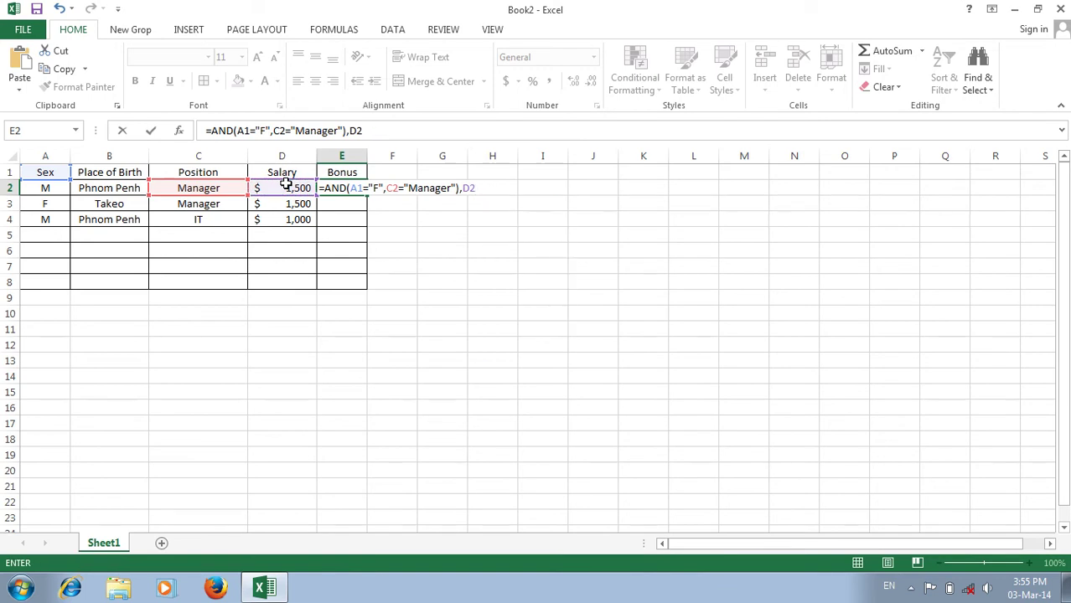
text(>1000)
text(*25)
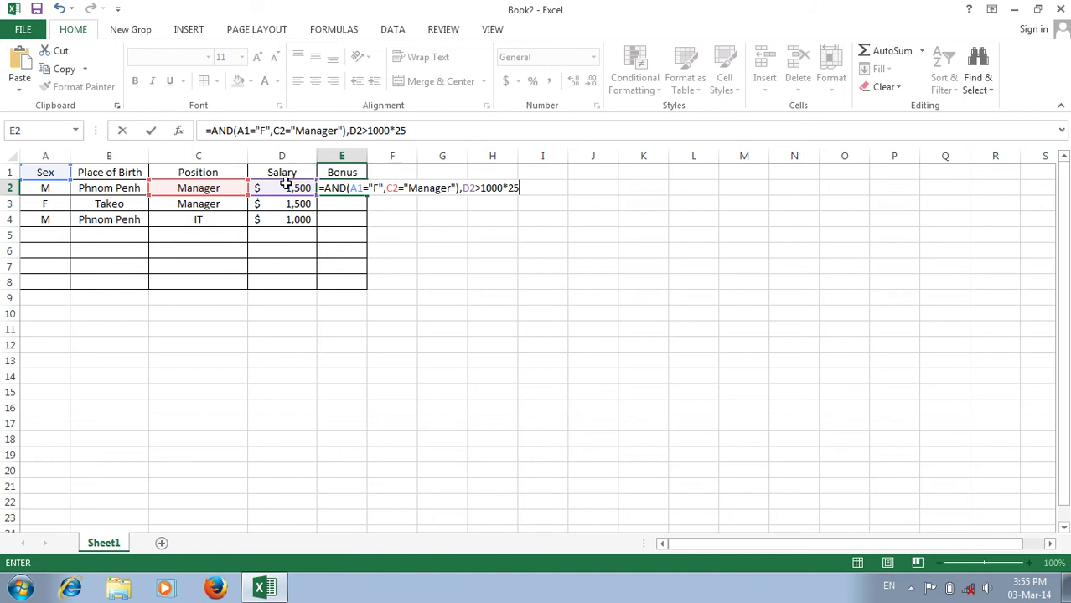
text(%," ",0))
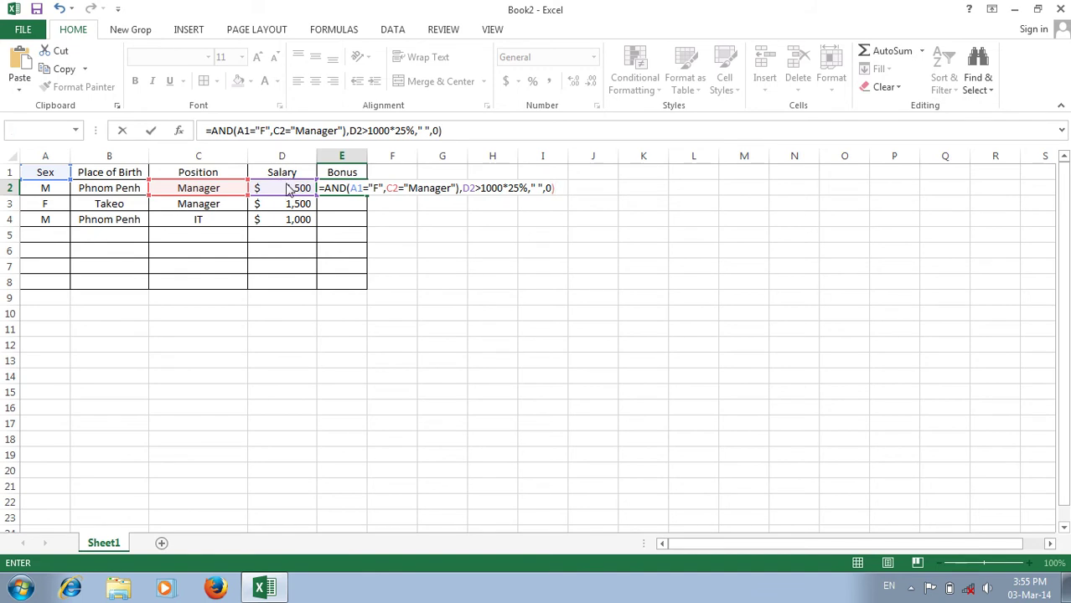
key(Return)
key(Return)
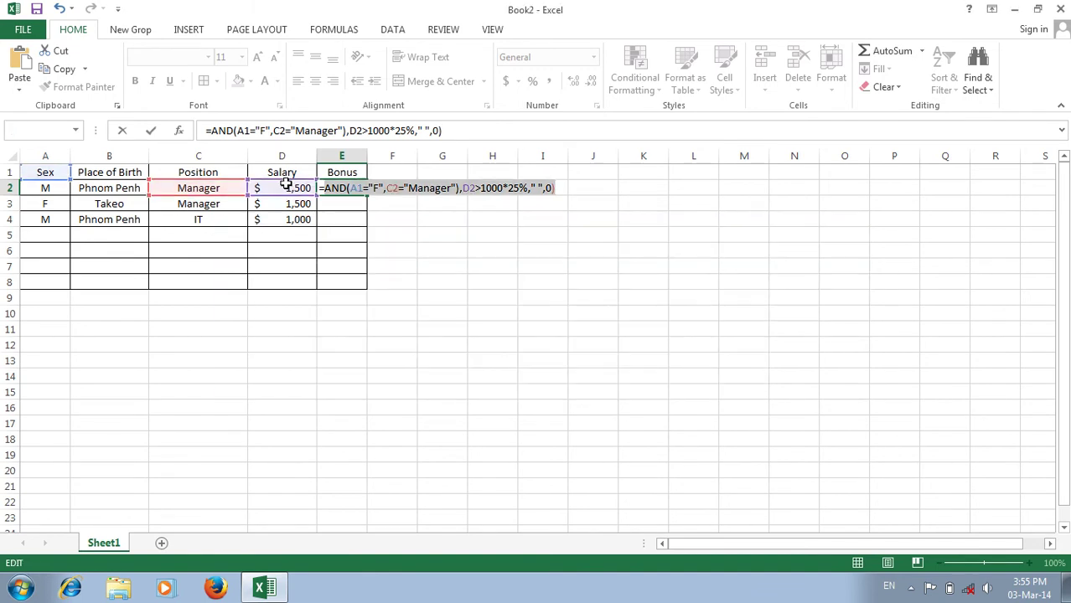
- Change the first condition's reference in the E2 formula to A2 and try to enter the formula
click(363, 190)
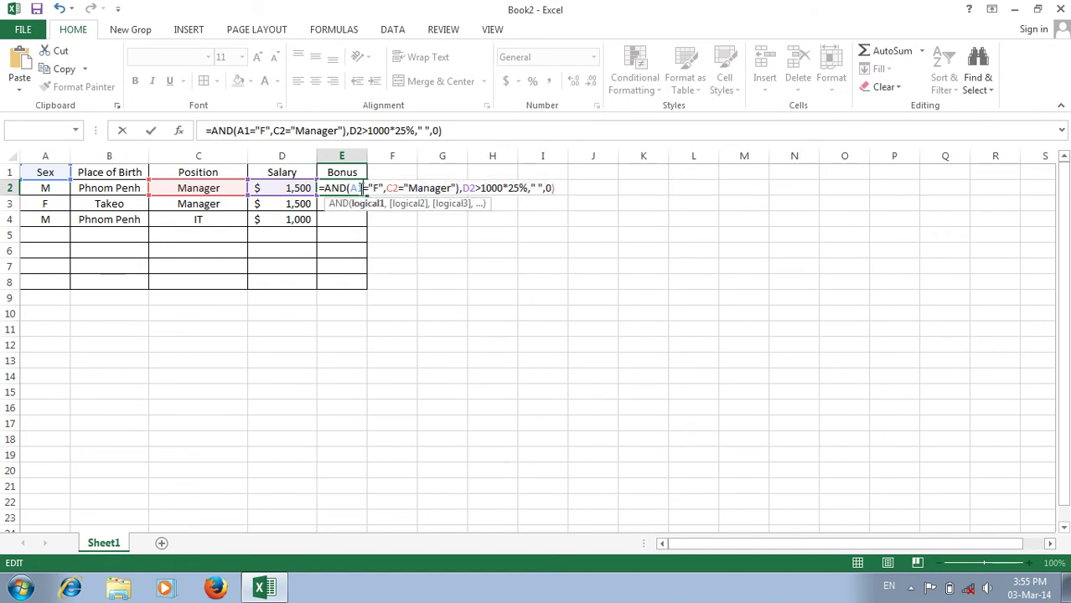
key(BackSpace)
key(BackSpace)
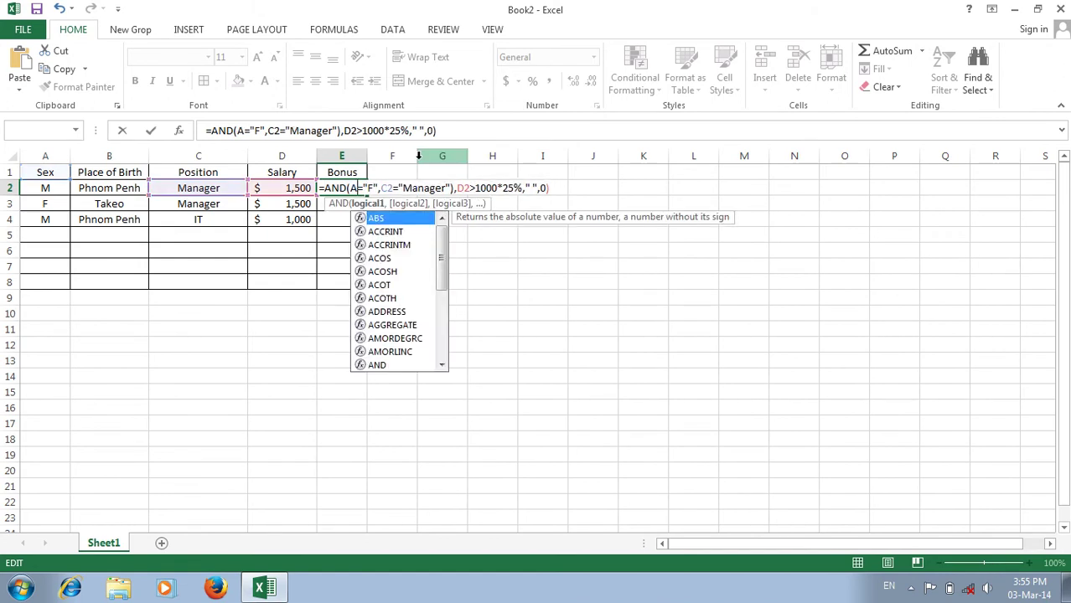
click(56, 189)
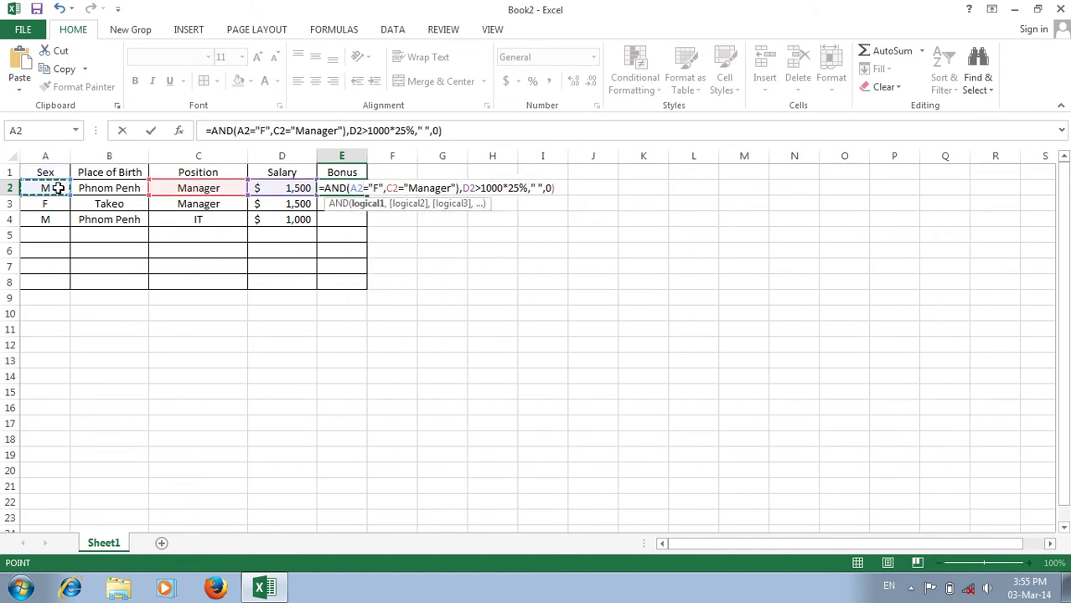
key(Return)
key(Return)
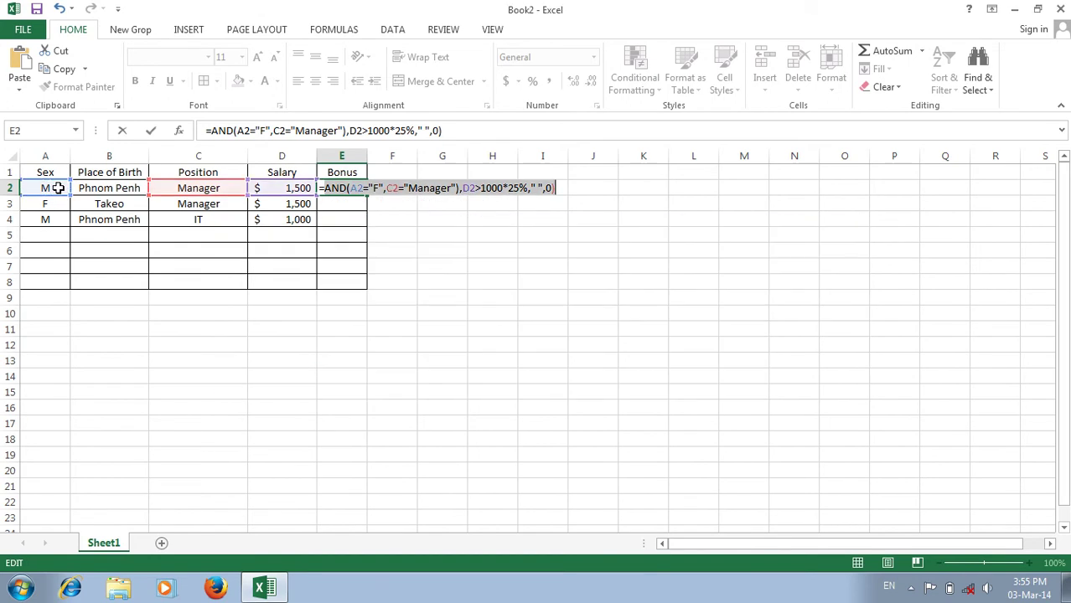
- Add a second closing parenthesis at the end of the AND formula in E2 and try to enter it
click(400, 189)
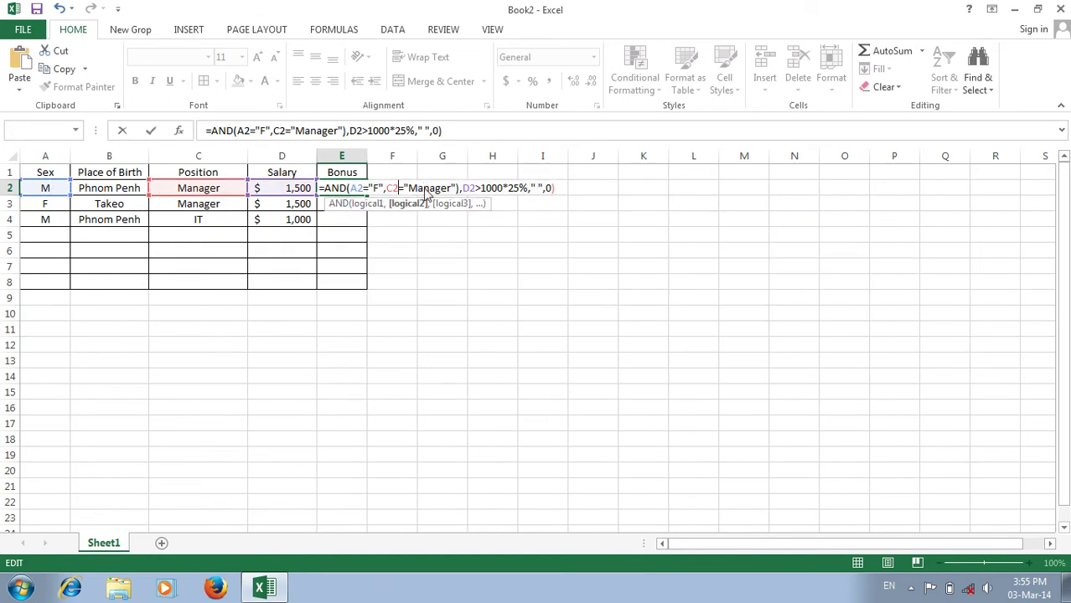
key(Return)
click(504, 376)
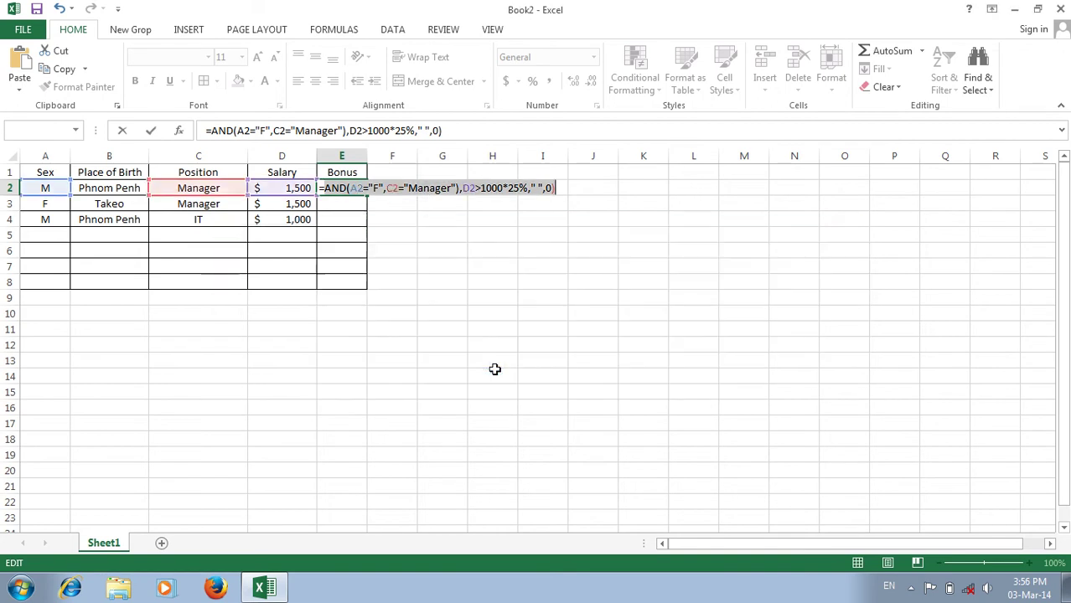
click(566, 190)
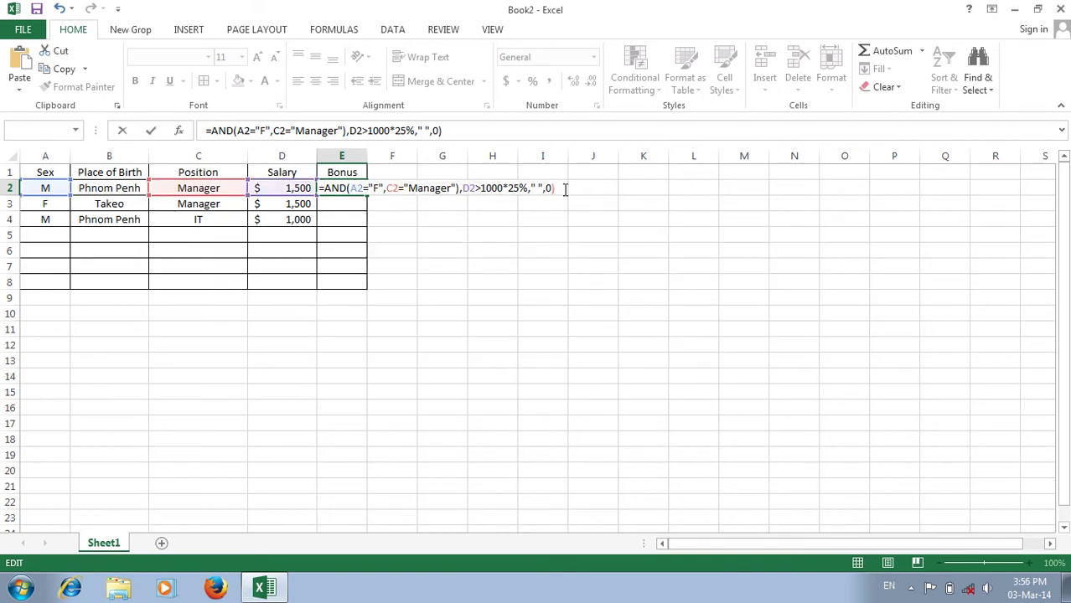
click(435, 188)
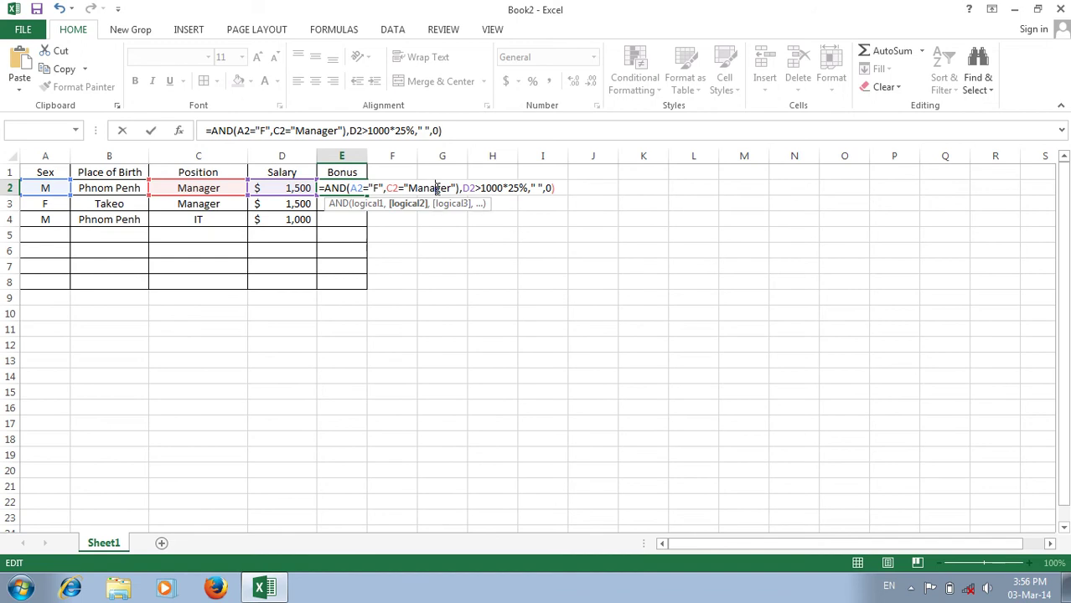
click(560, 188)
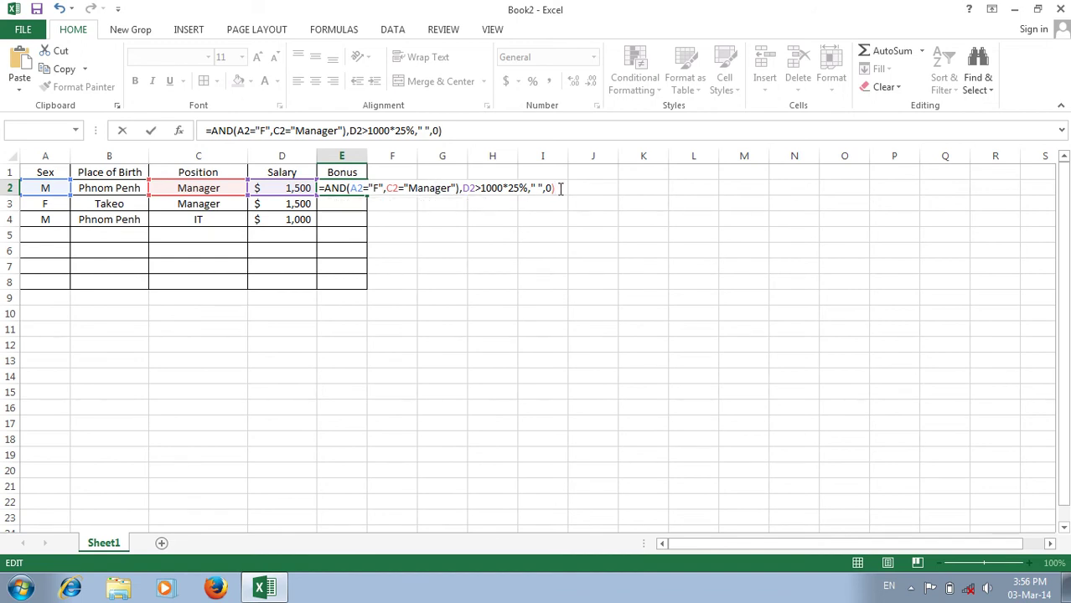
text())
key(Return)
click(499, 377)
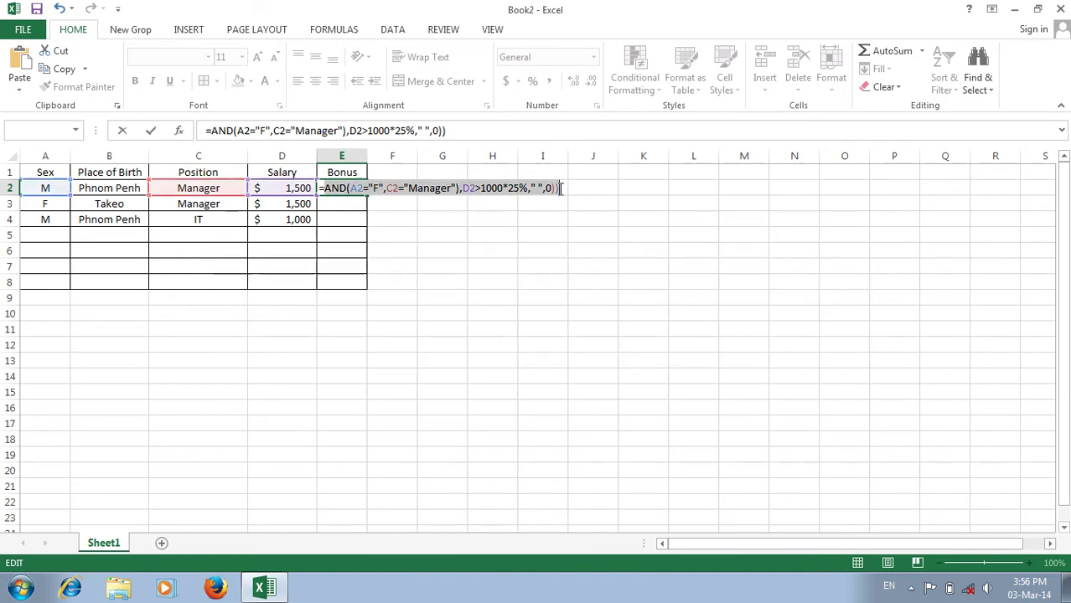
- Move the 0 ahead of the " " argument at the end of the E2 formula and try to enter it
click(524, 188)
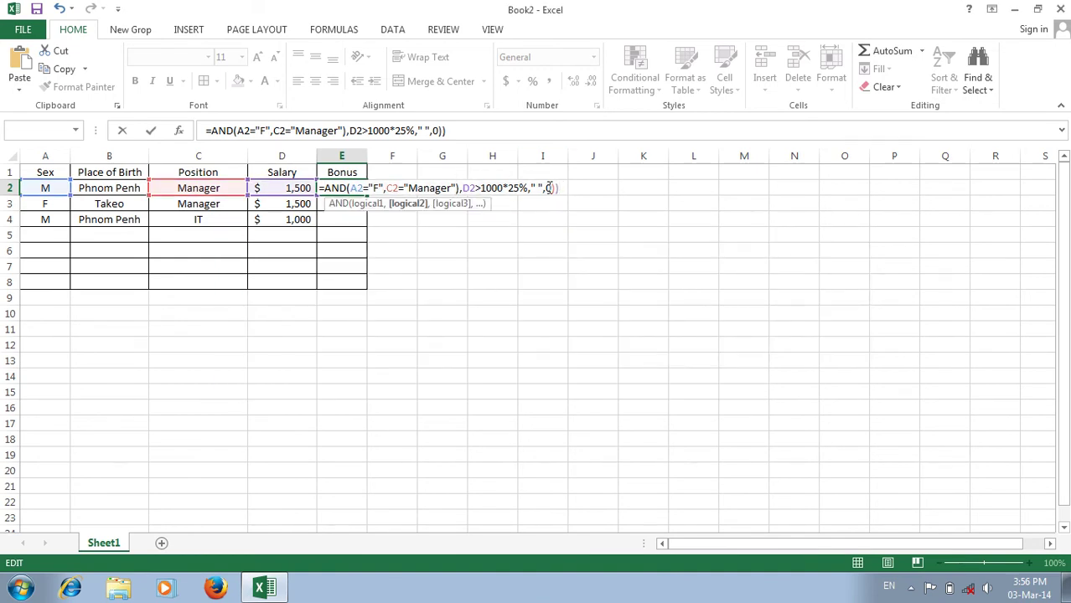
click(553, 187)
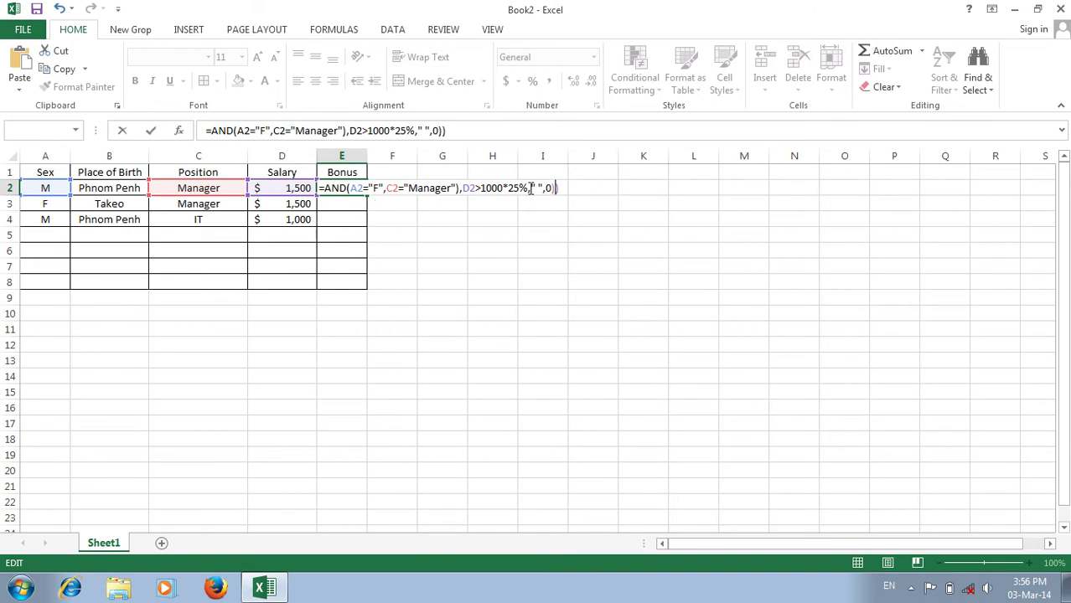
click(349, 187)
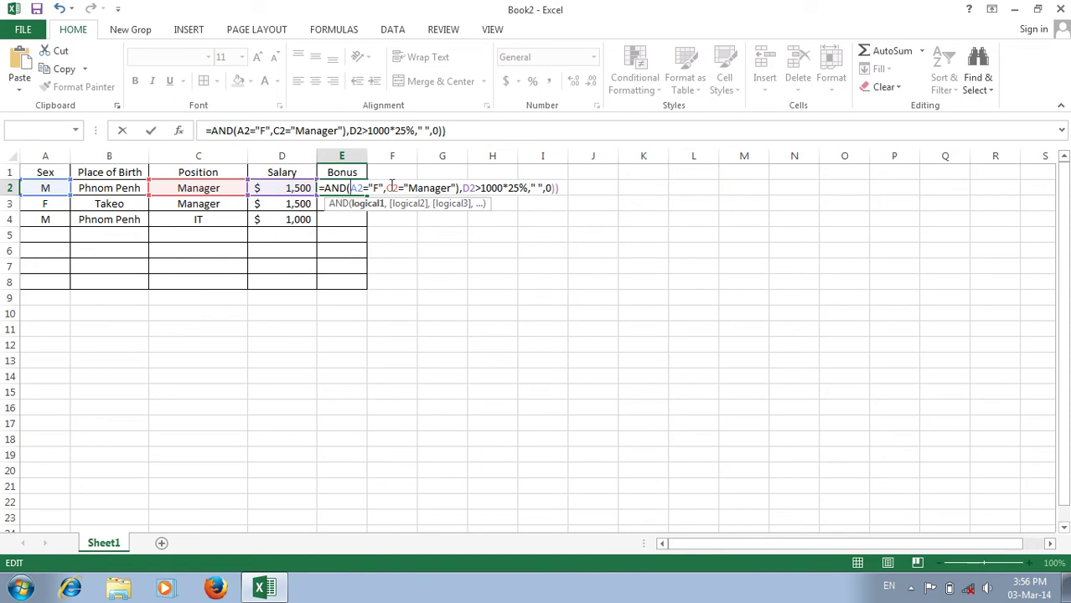
double_click(393, 188)
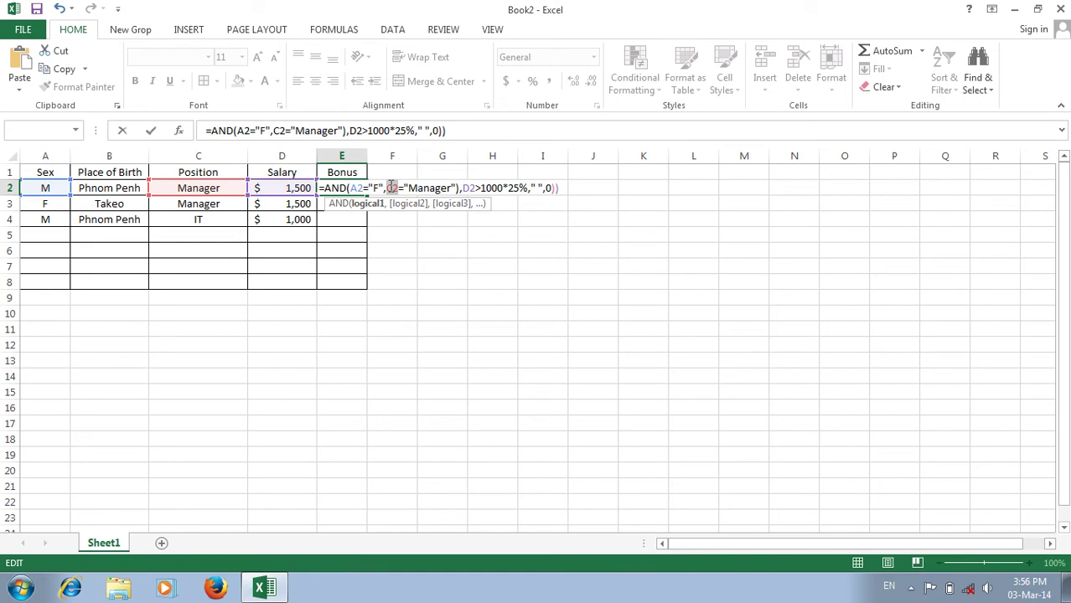
click(552, 187)
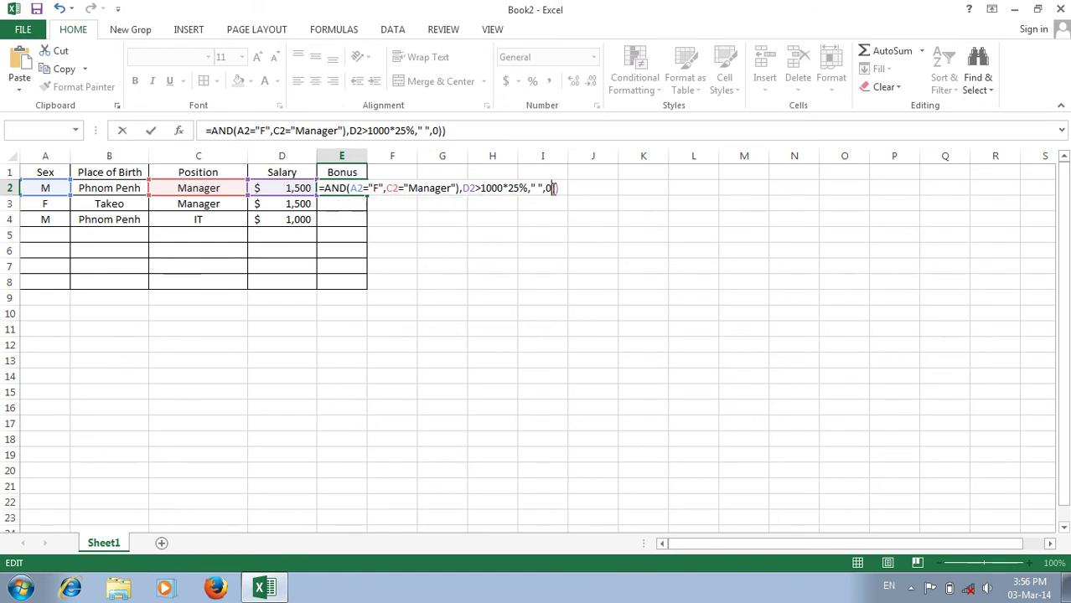
key(BackSpace)
text(,)
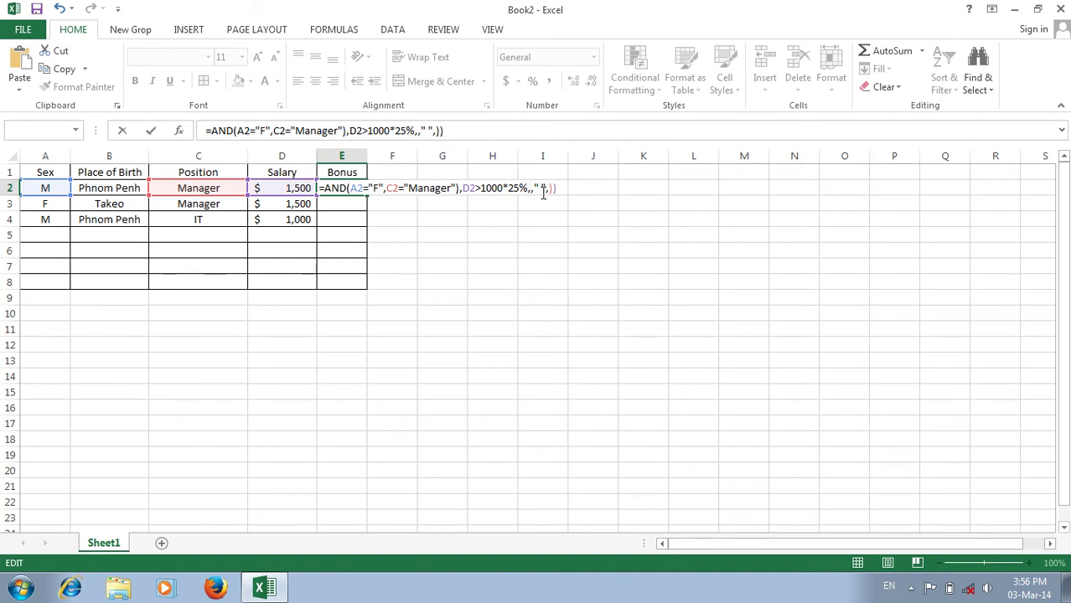
text(0)
key(Return)
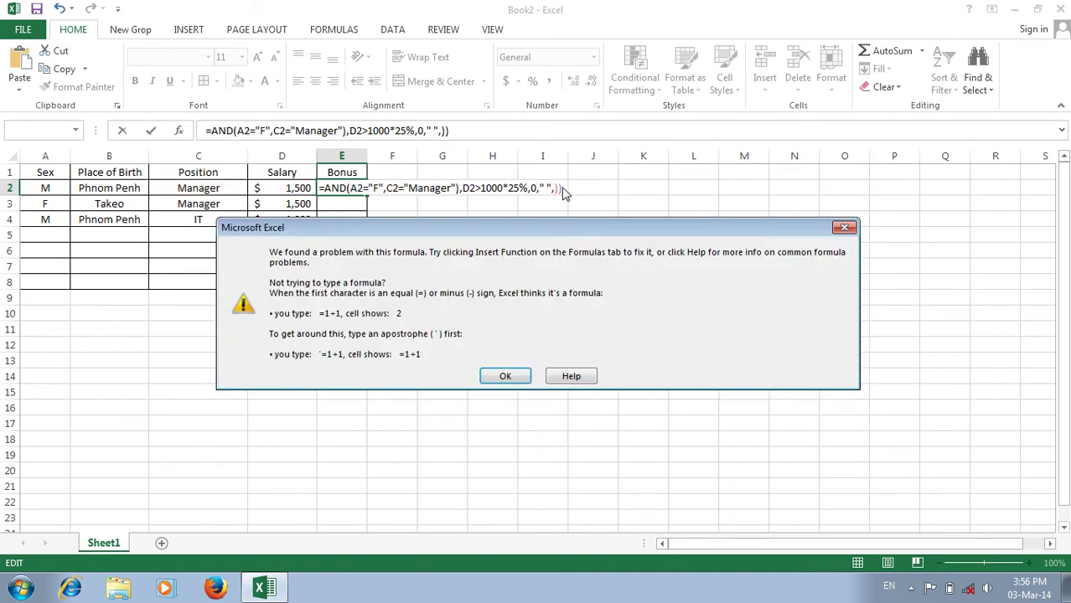
key(Return)
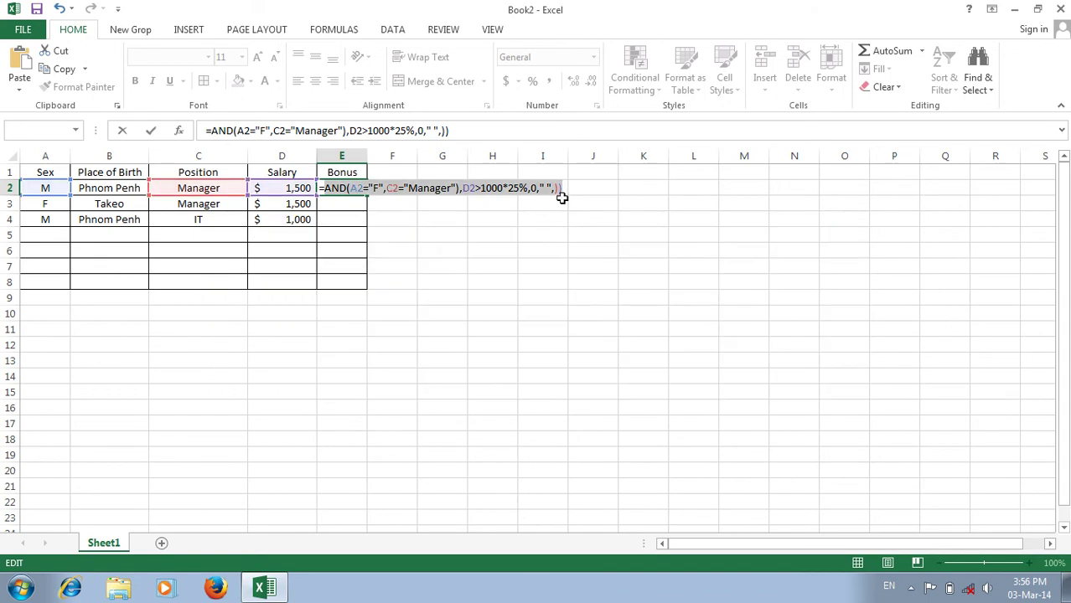
- Remove the stray comma after " " in the E2 formula and try to enter it
click(555, 189)
key(BackSpace)
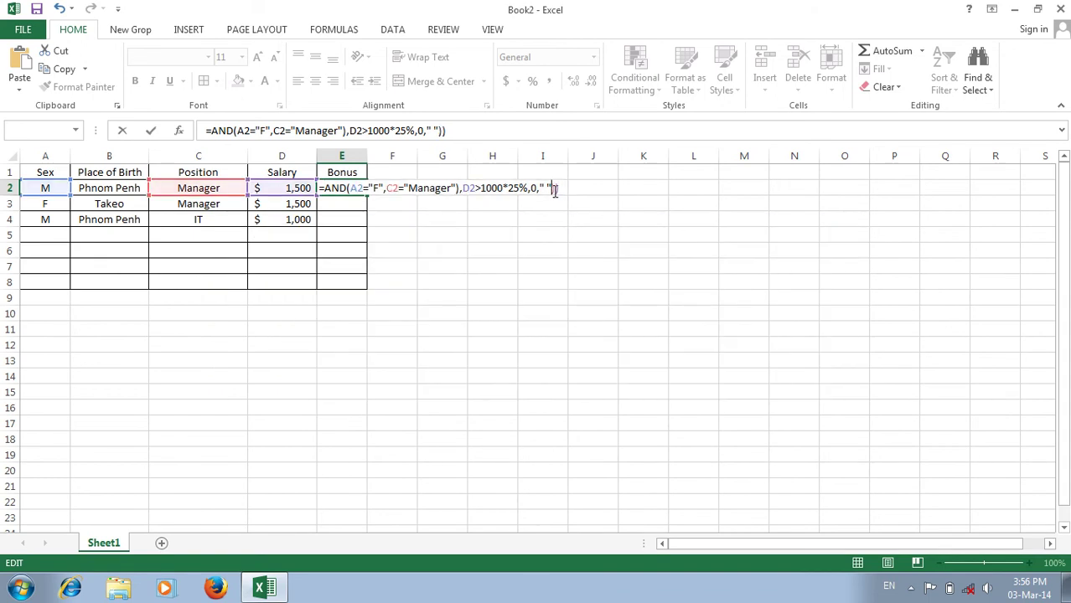
key(Return)
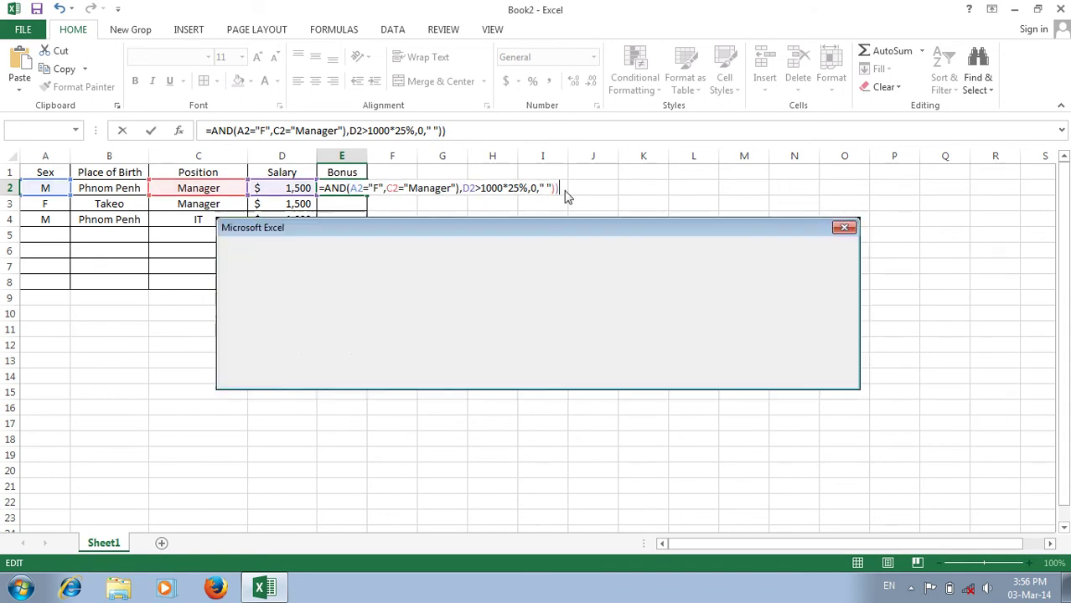
click(498, 376)
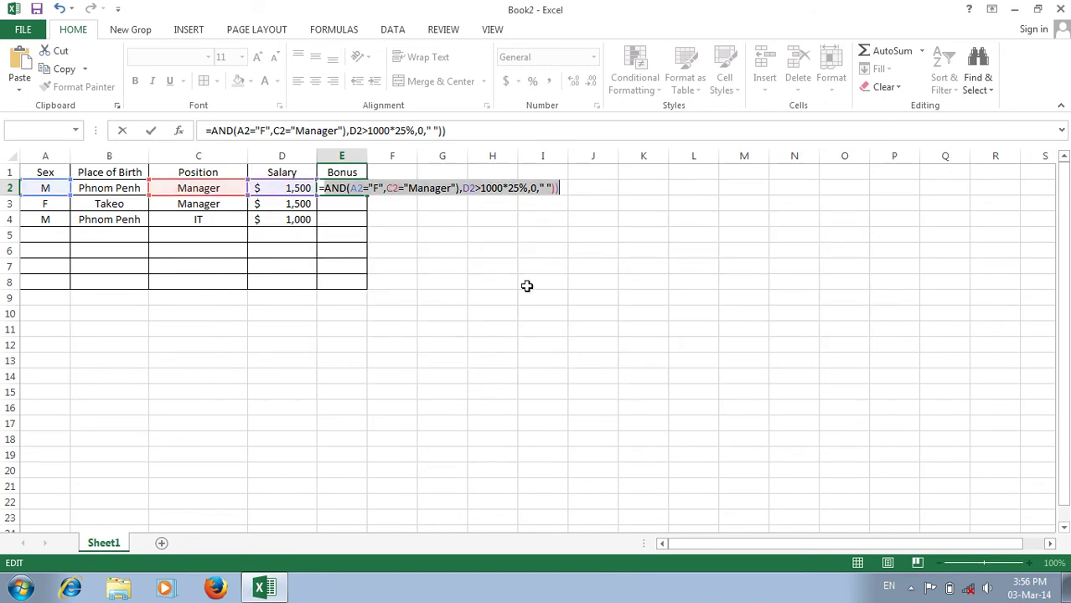
- Retry entering the AND formula in E2 as written, checking its arguments between attempts
click(544, 190)
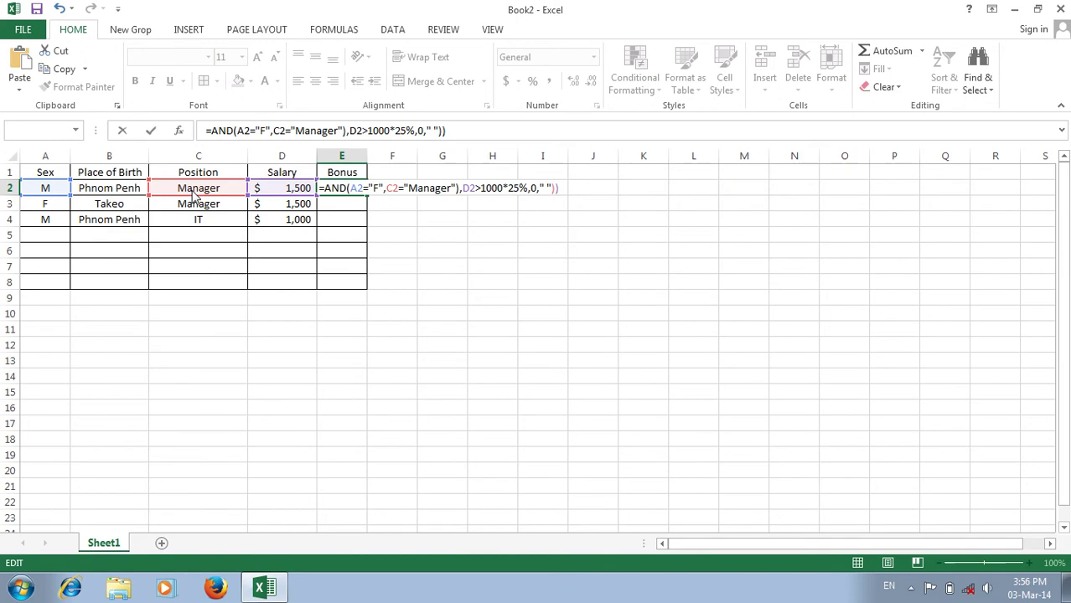
key(Return)
click(504, 376)
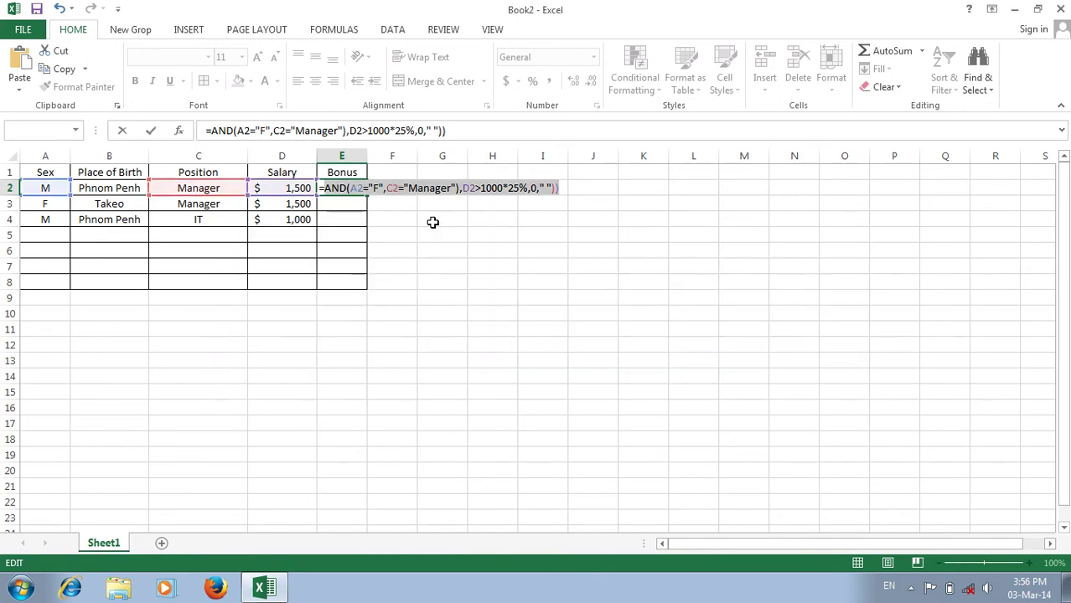
click(442, 189)
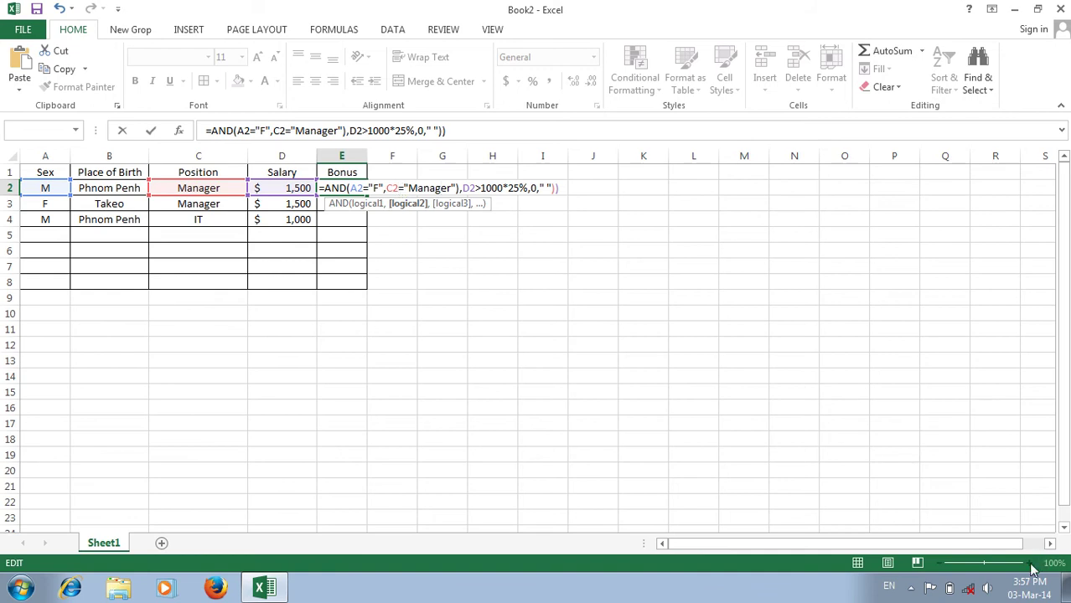
key(Return)
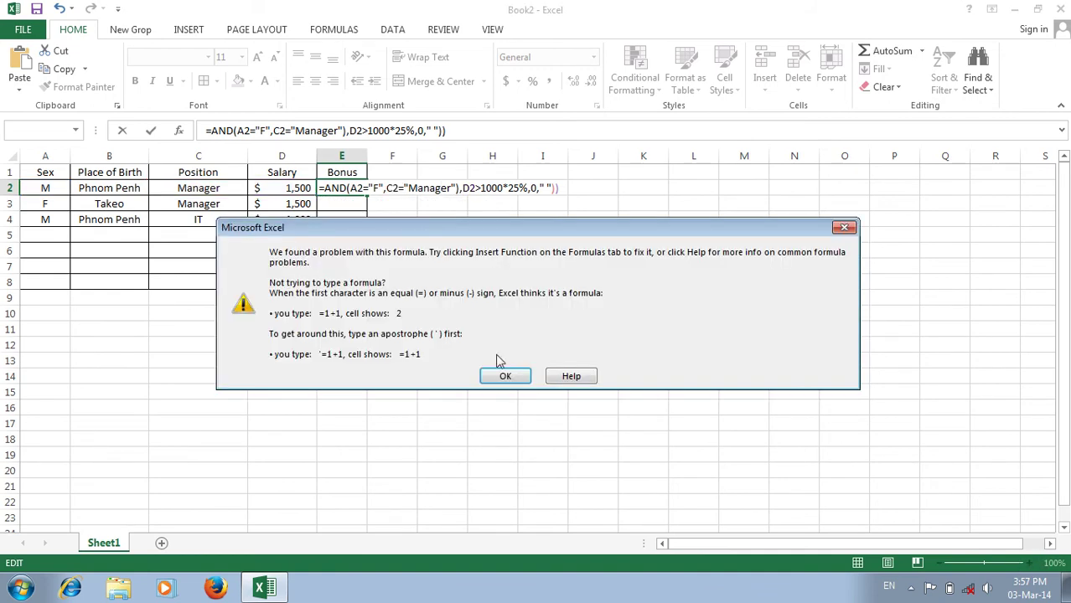
click(504, 376)
click(350, 190)
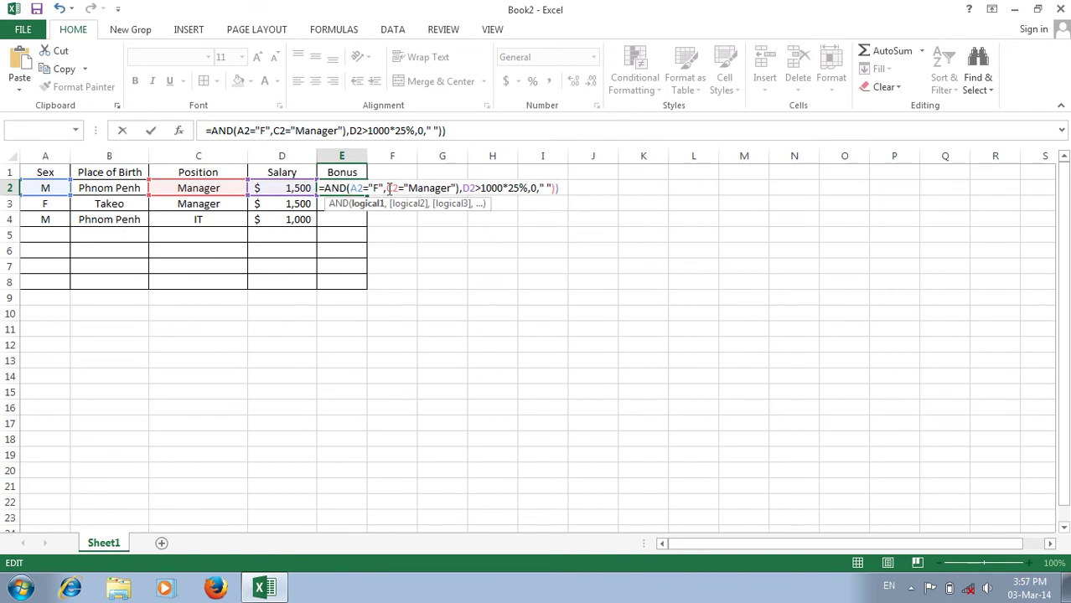
key(Return)
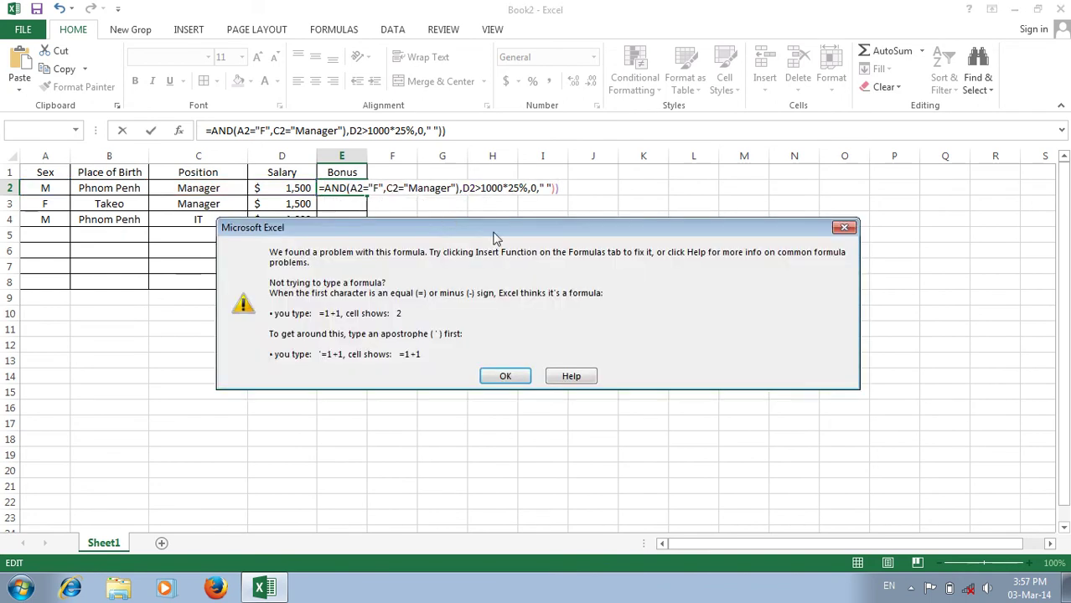
click(506, 376)
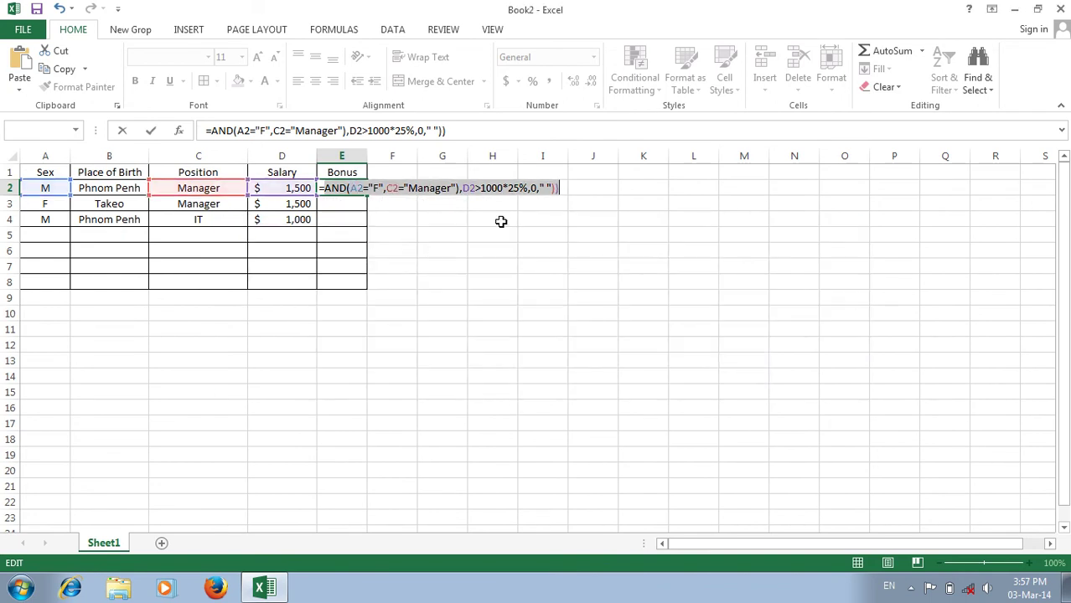
- Clear the entire formula from E2 and leave the cell empty
key(BackSpace)
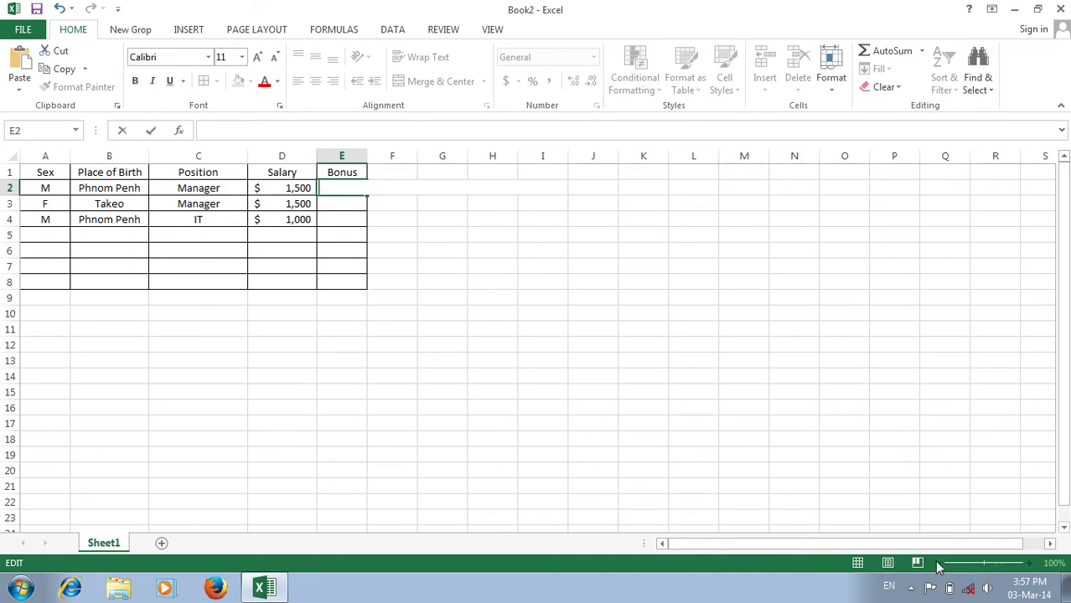
click(653, 473)
click(493, 330)
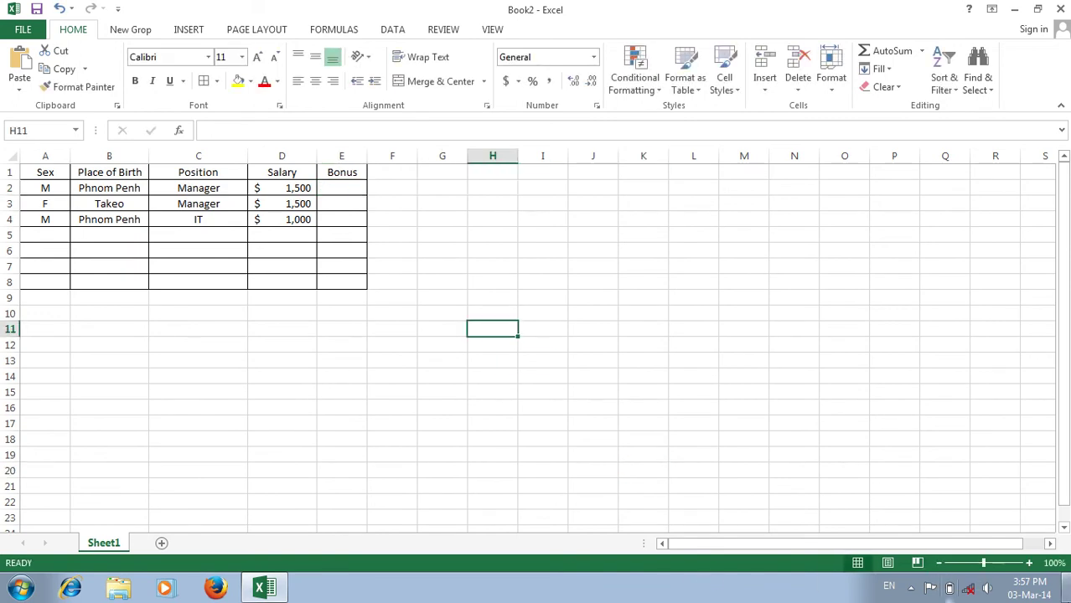
- Start an AND formula in cell E2 with the first condition A2="F", followed by a comma
click(1029, 563)
click(1029, 563)
click(1029, 563)
click(1028, 563)
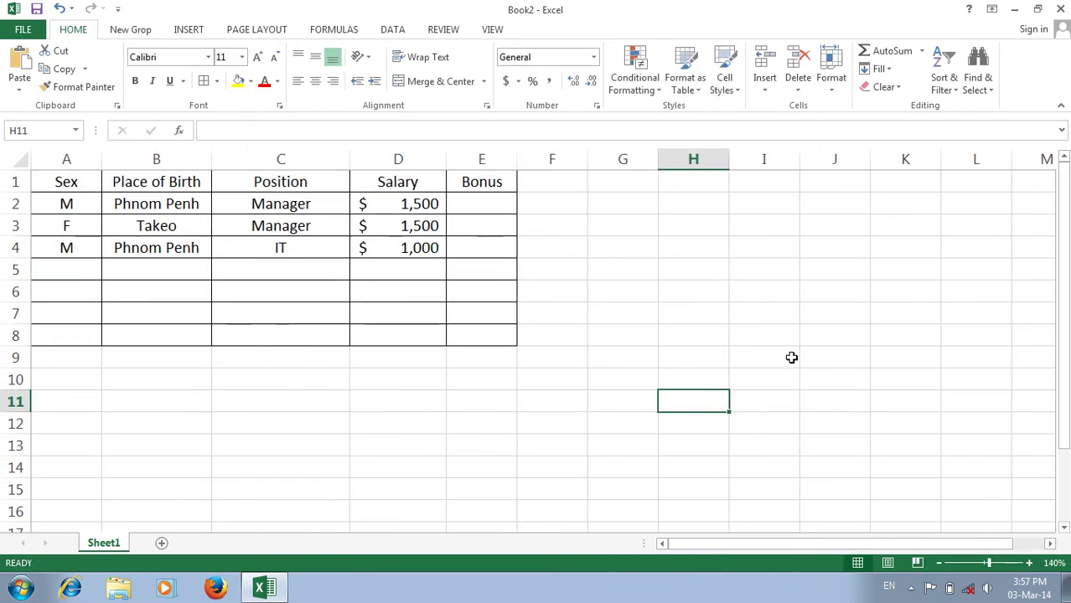
click(471, 207)
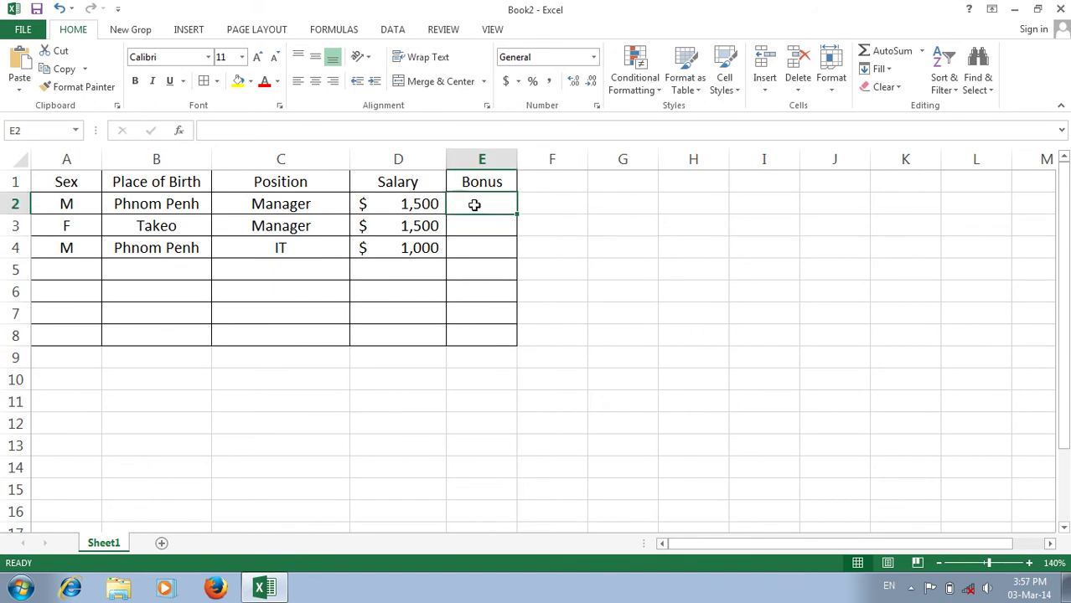
text(=ans)
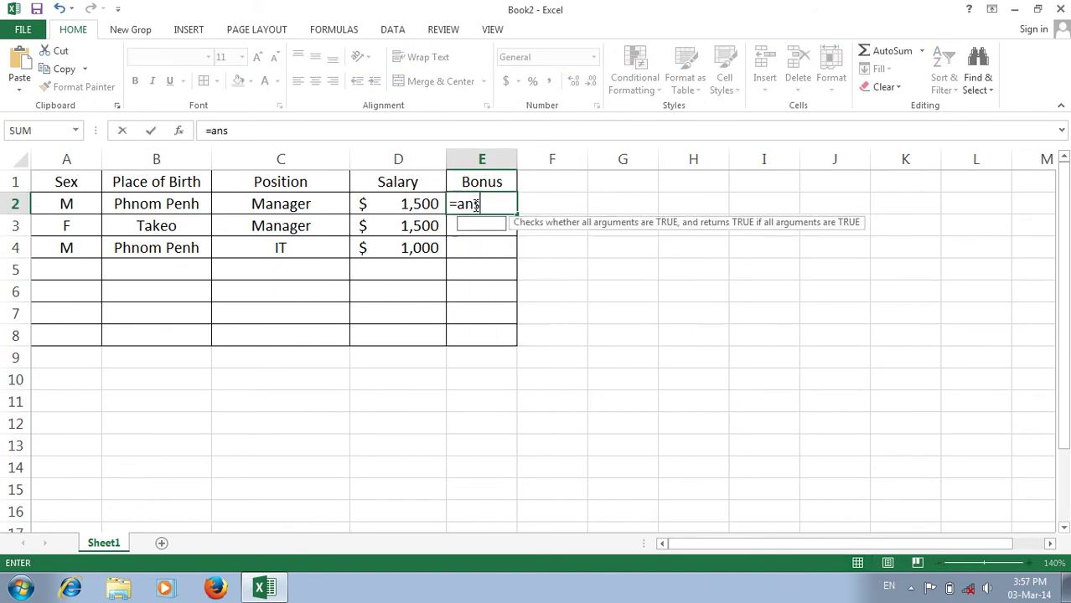
key(BackSpace)
text(d)
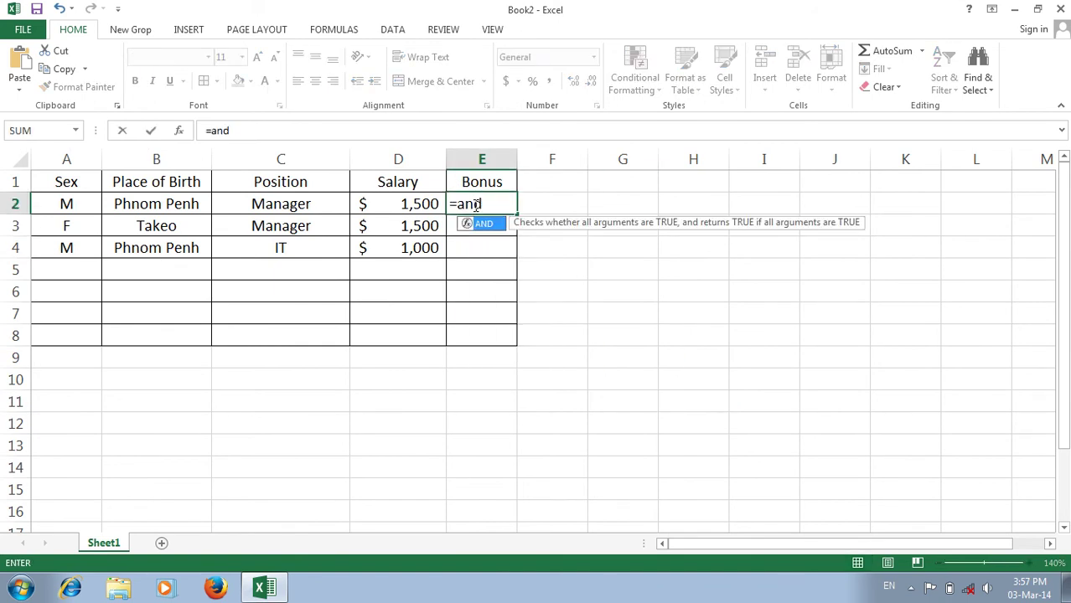
text(()
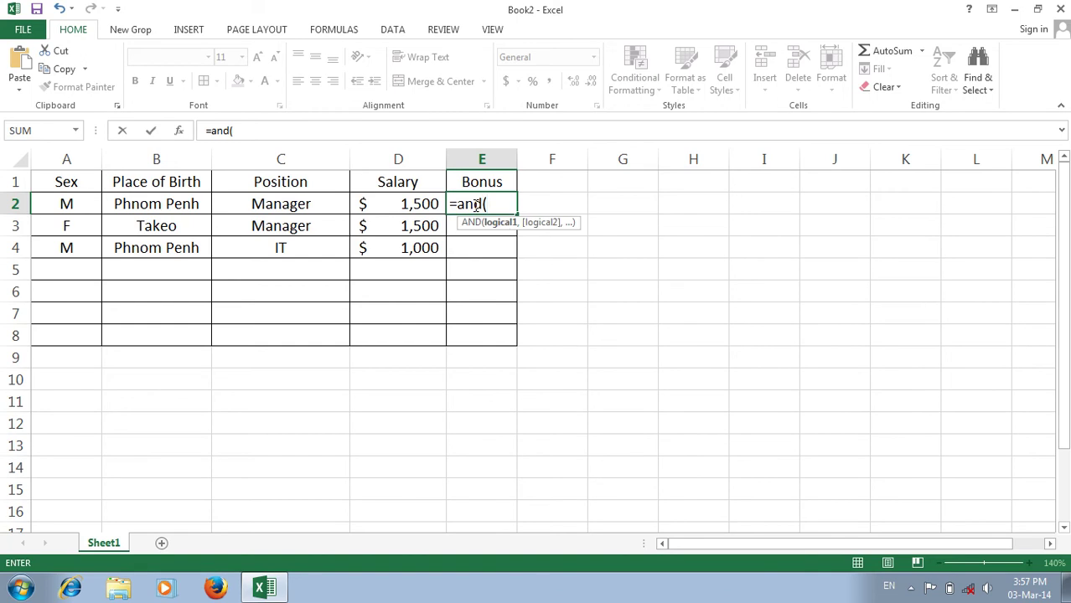
click(82, 201)
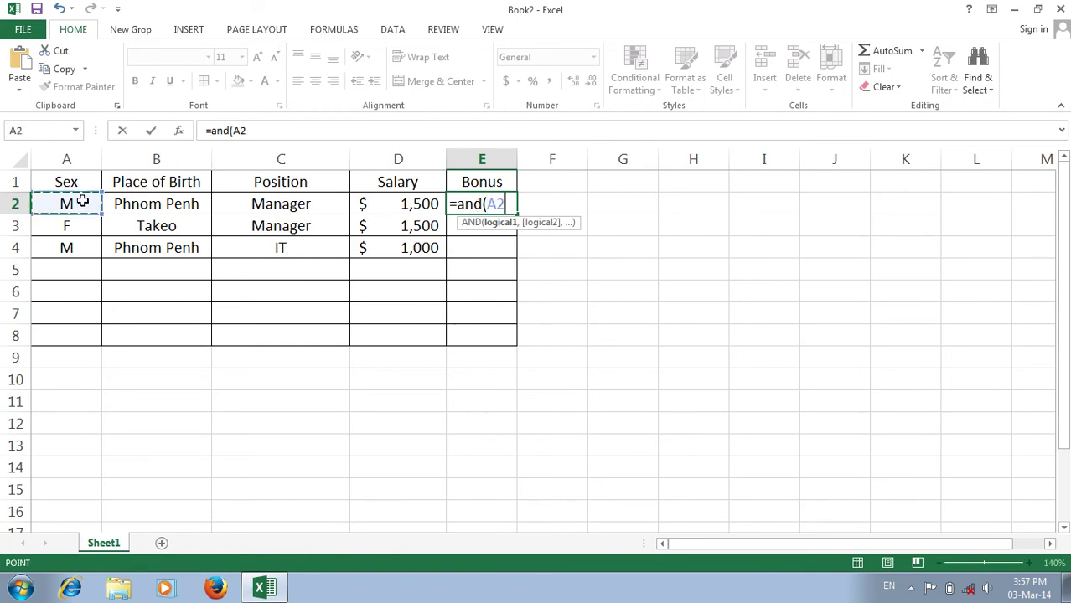
text(=)
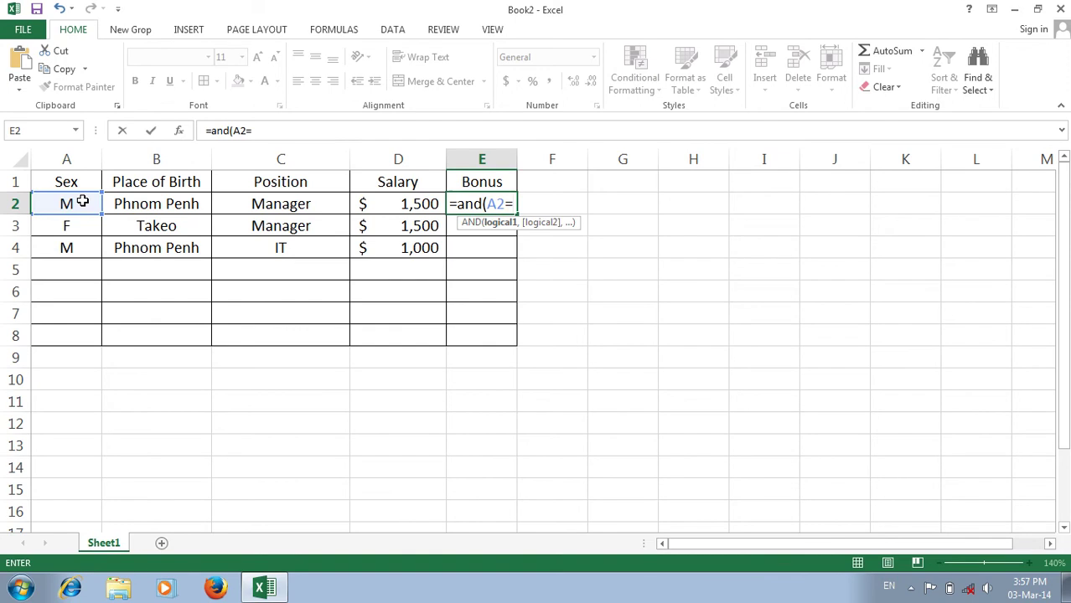
text("F",)
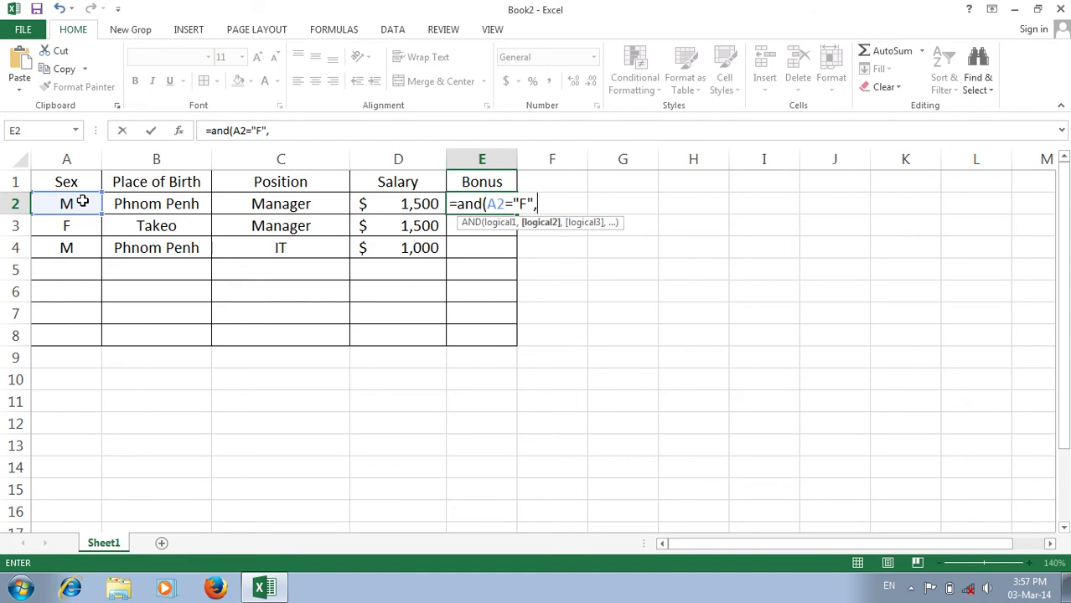
- Add the condition C2="Manager" to the AND formula in E2 and close its parenthesis
click(259, 198)
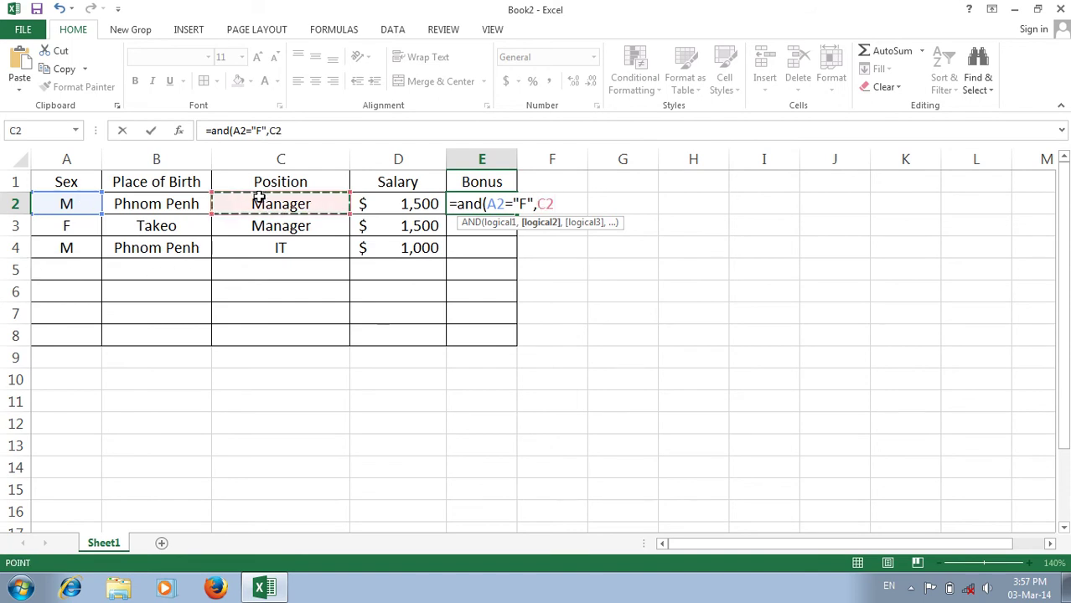
text(=")
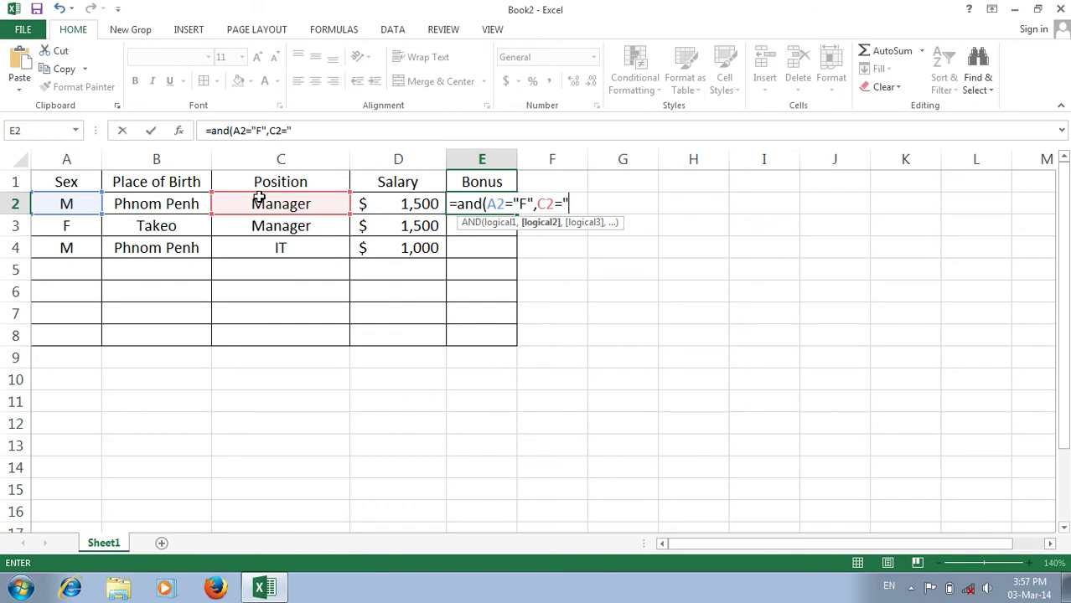
text(Manager)
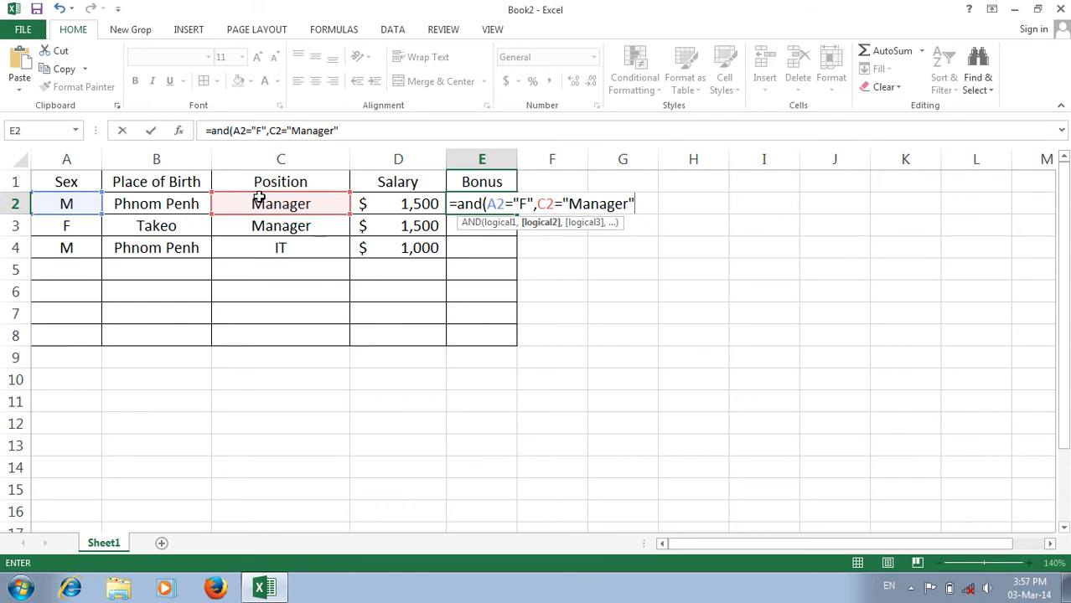
text("))
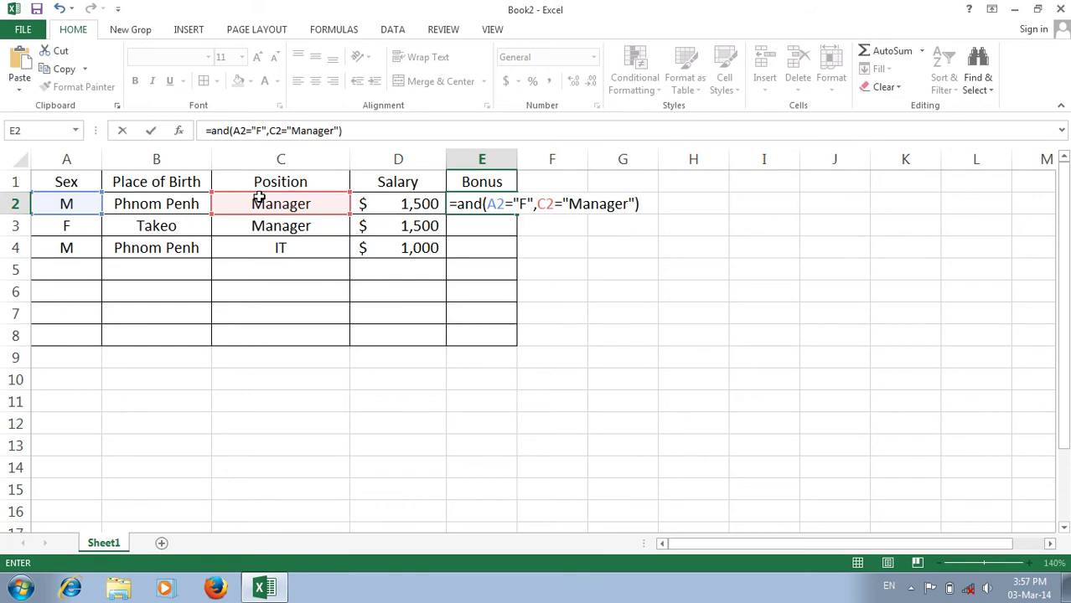
- Append a comma and the salary expression D2>1000*25% to the formula in E2
text(,)
click(385, 204)
text(=)
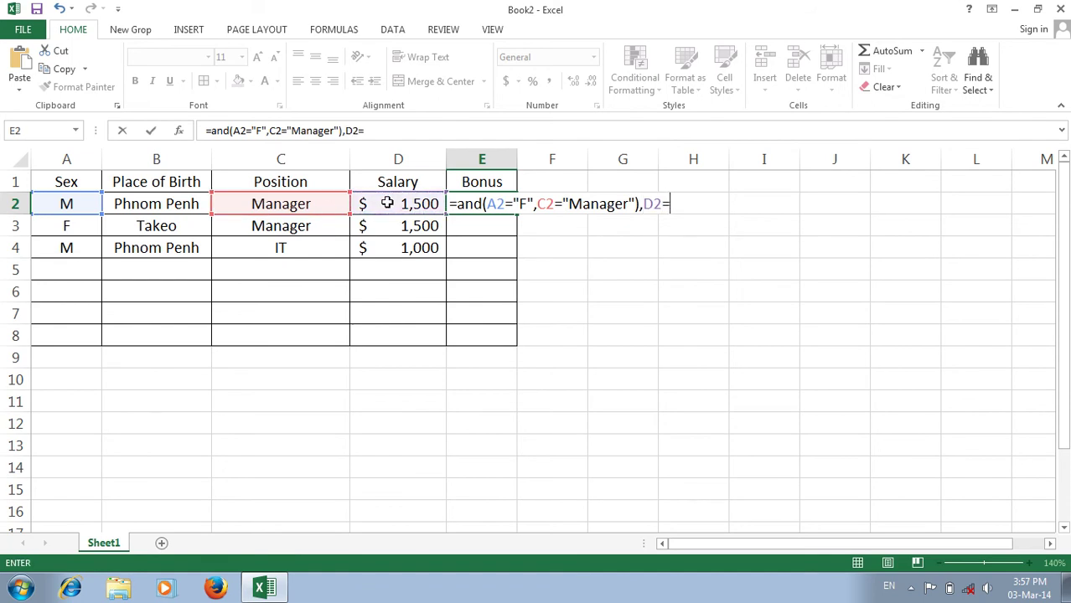
text(.)
key(BackSpace)
text(>)
key(BackSpace)
key(BackSpace)
text(>)
text(0)
key(BackSpace)
text(1000)
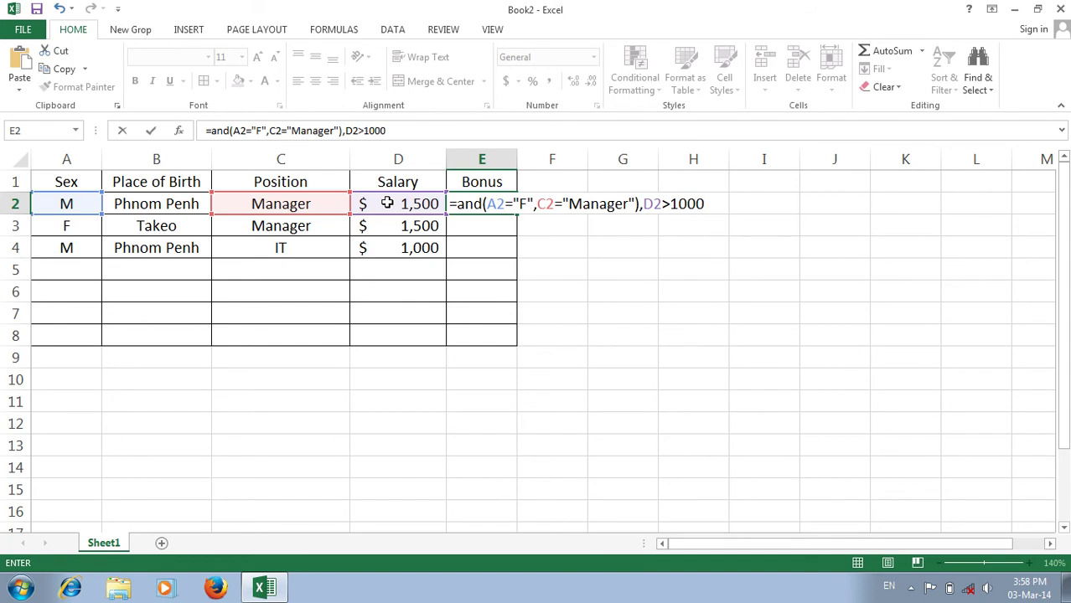
text(*25)
text(%)
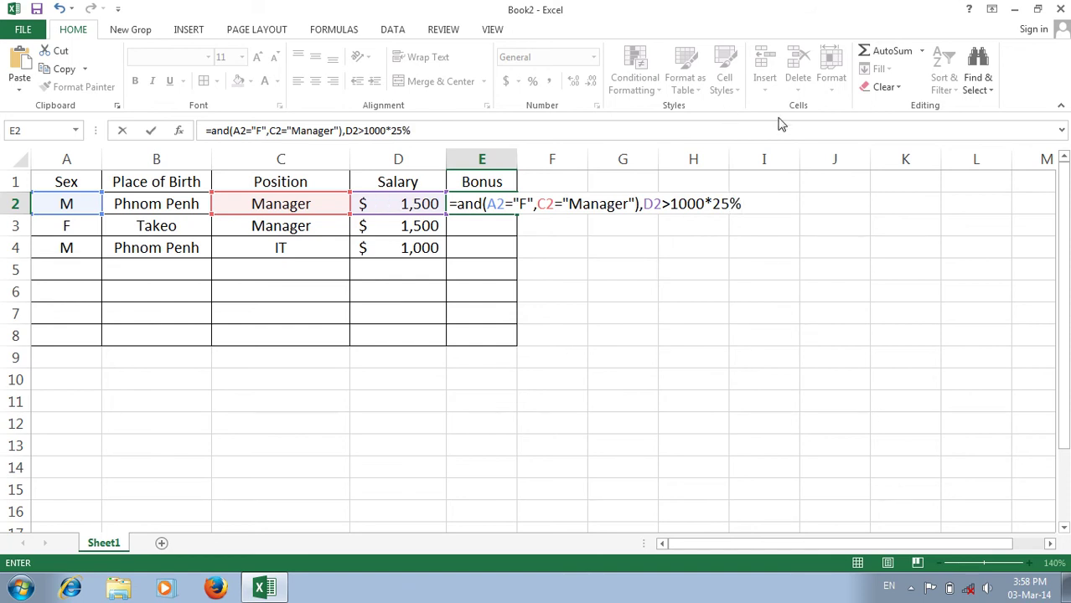
- Remove the closing parenthesis after "Manager" so the salary condition falls inside the AND function
click(639, 204)
click(641, 204)
key(BackSpace)
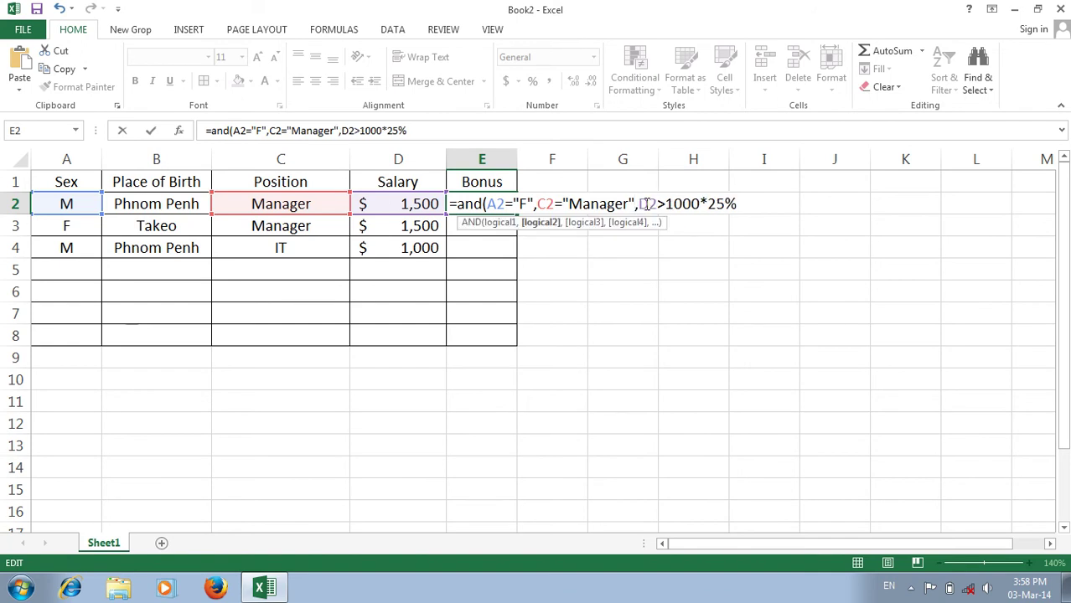
- Finish the E2 formula with the argument 0, a trailing comma and a closing parenthesis, and enter it
click(734, 203)
text(,)
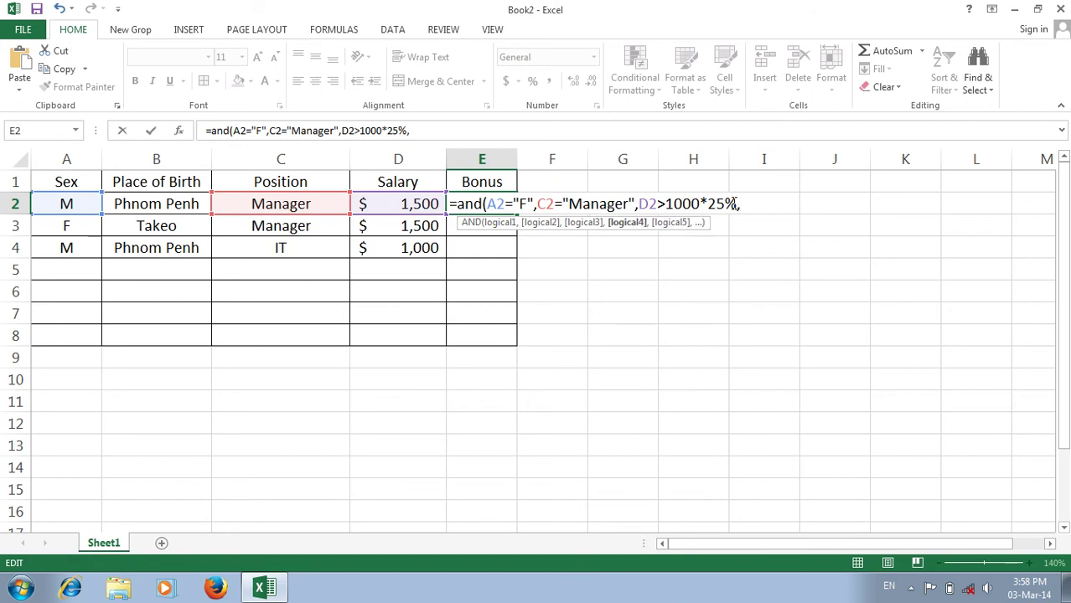
text(")
text(-)
text(0)
key(BackSpace)
key(BackSpace)
text(0,)
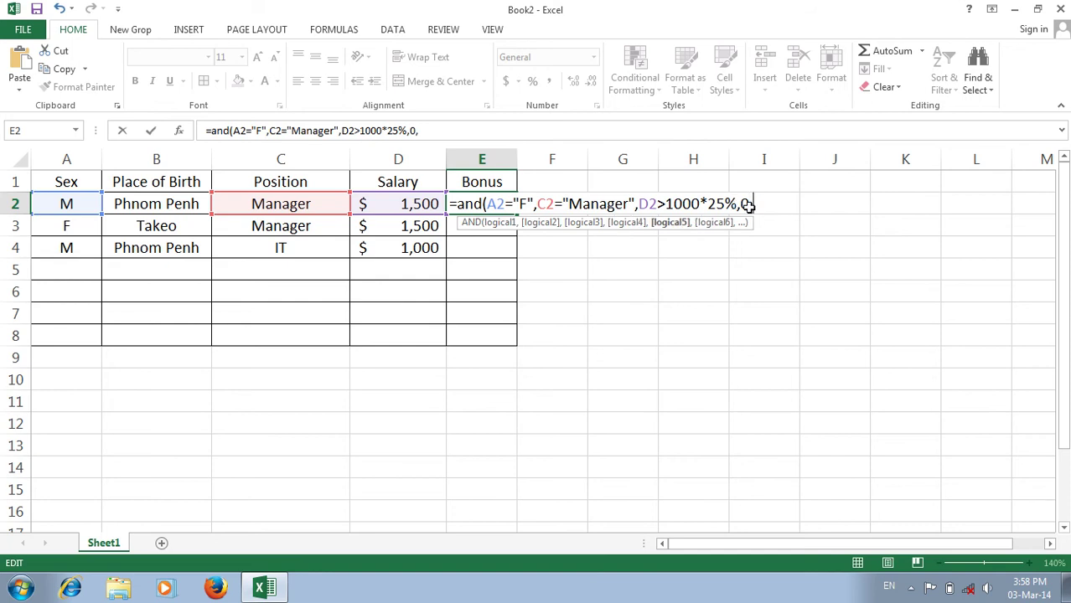
text())
key(Return)
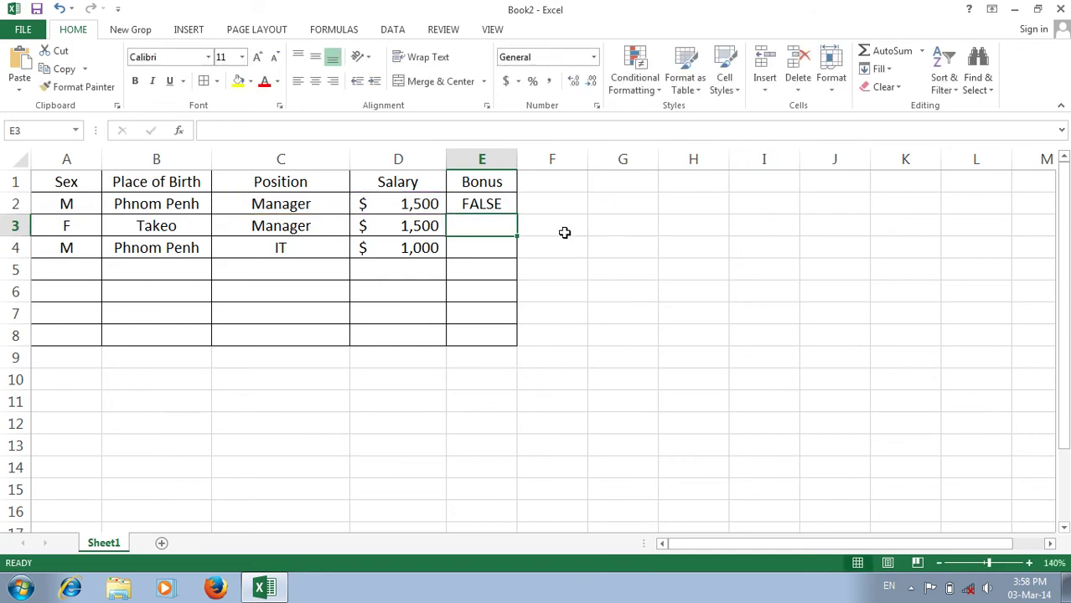
- Fill the AND formula from E2 down through E4 in the Bonus column
click(500, 204)
drag(509, 214, 523, 252)
click(617, 244)
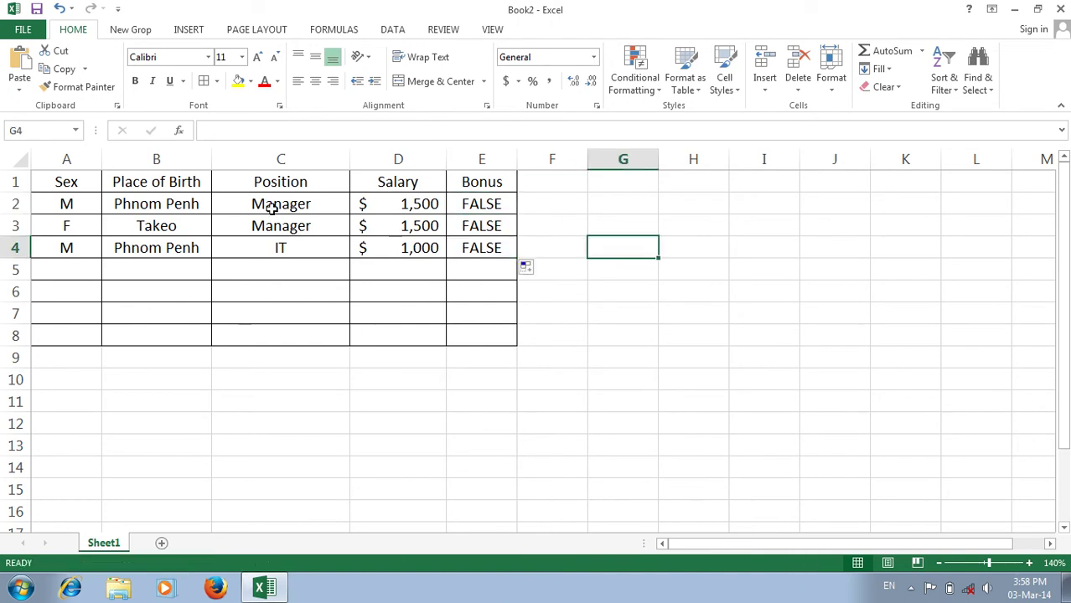
- Examine the AND formulas in E2:E4 against the salary and place of birth entries of the staff rows
click(486, 228)
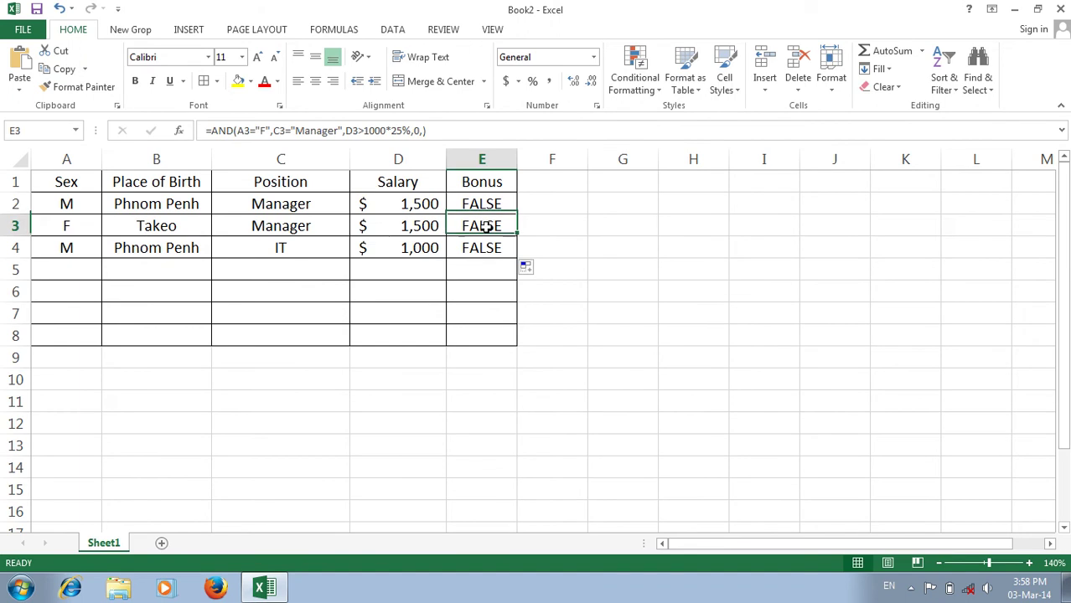
double_click(486, 228)
click(478, 190)
click(478, 208)
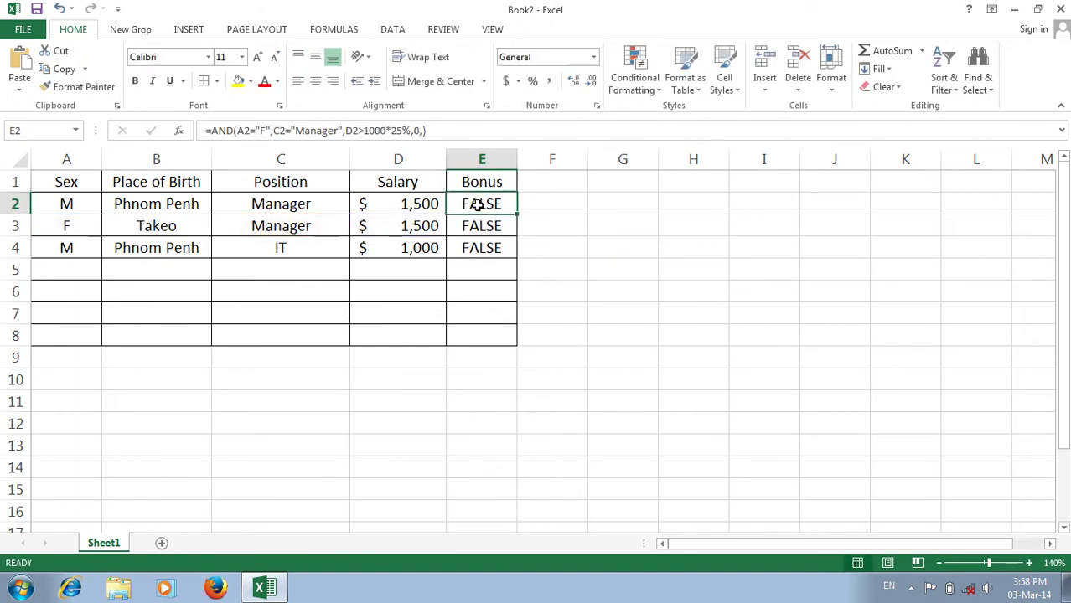
click(476, 230)
click(458, 252)
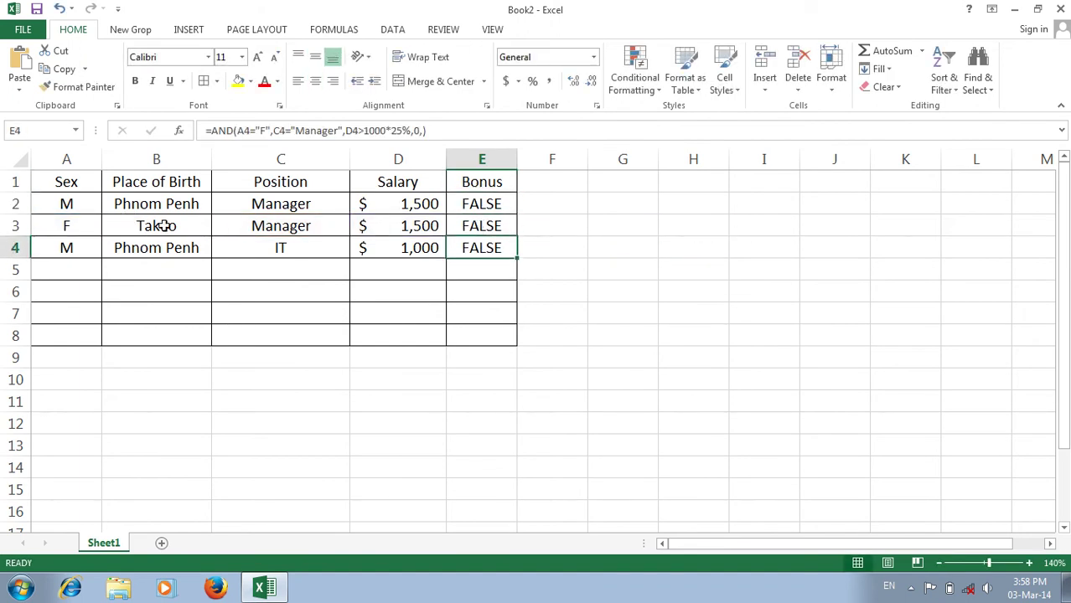
click(419, 226)
click(416, 206)
click(411, 227)
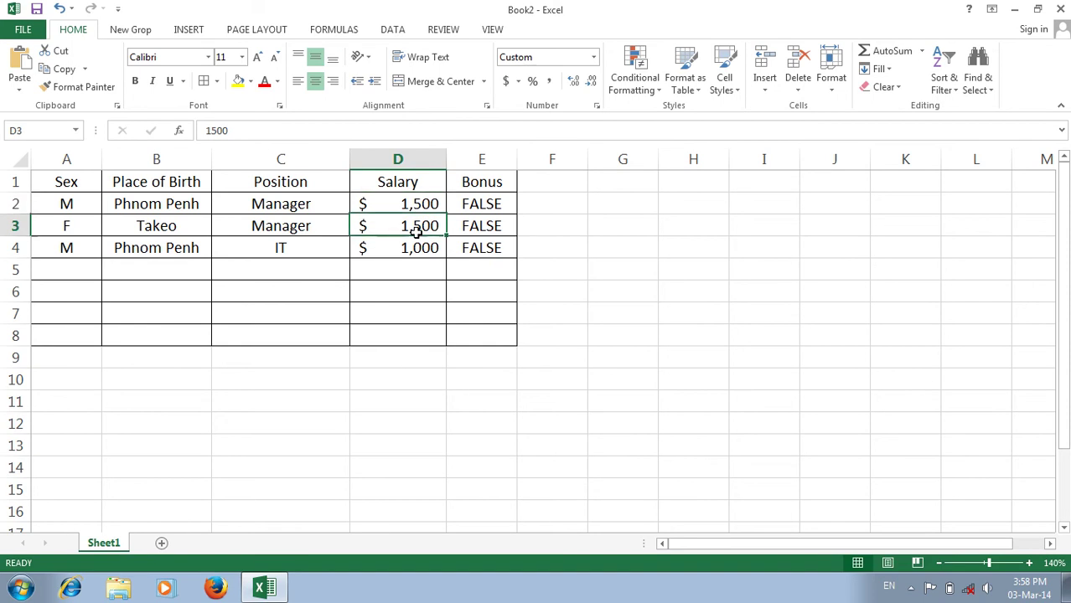
click(471, 203)
double_click(469, 204)
click(490, 251)
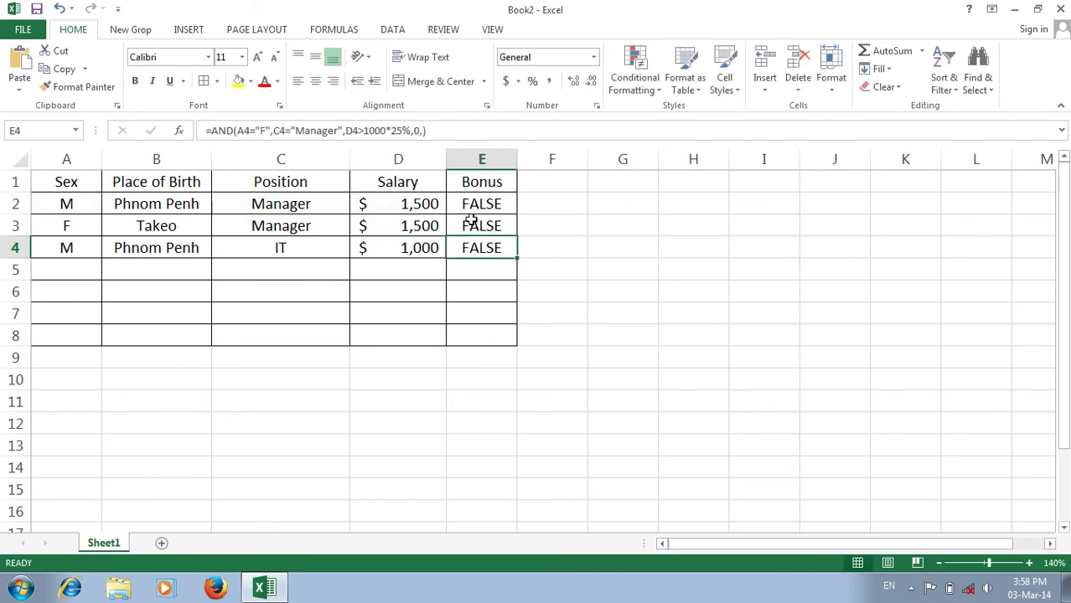
click(469, 204)
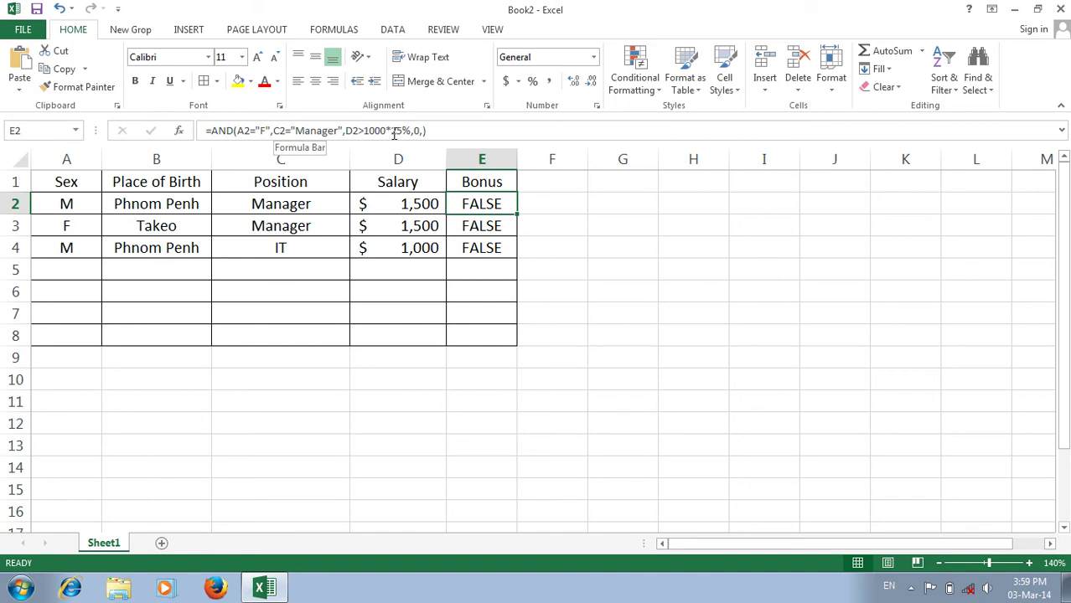
click(478, 223)
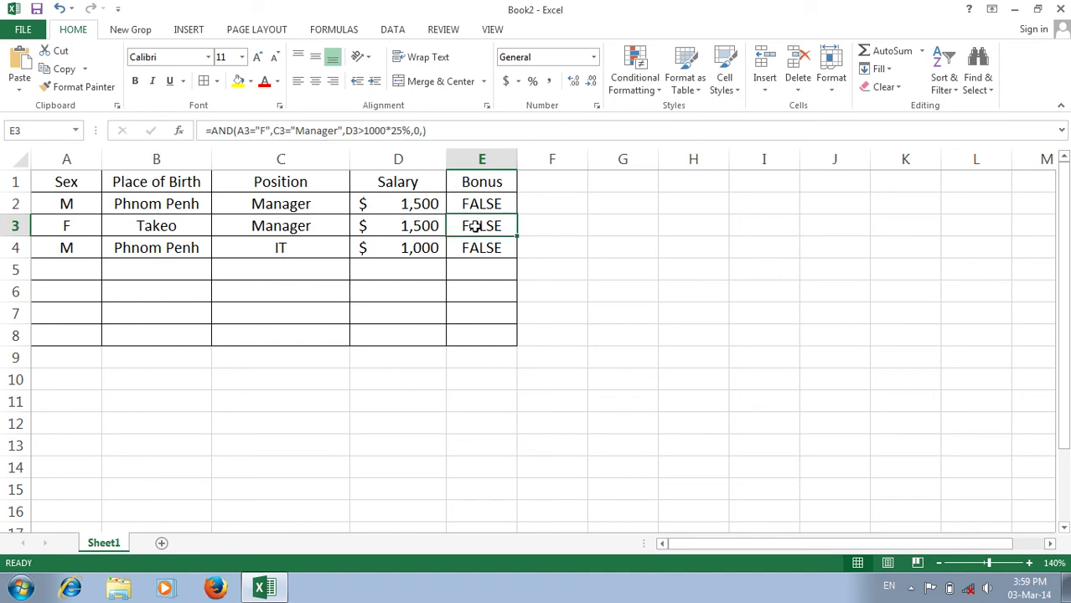
click(485, 197)
click(145, 205)
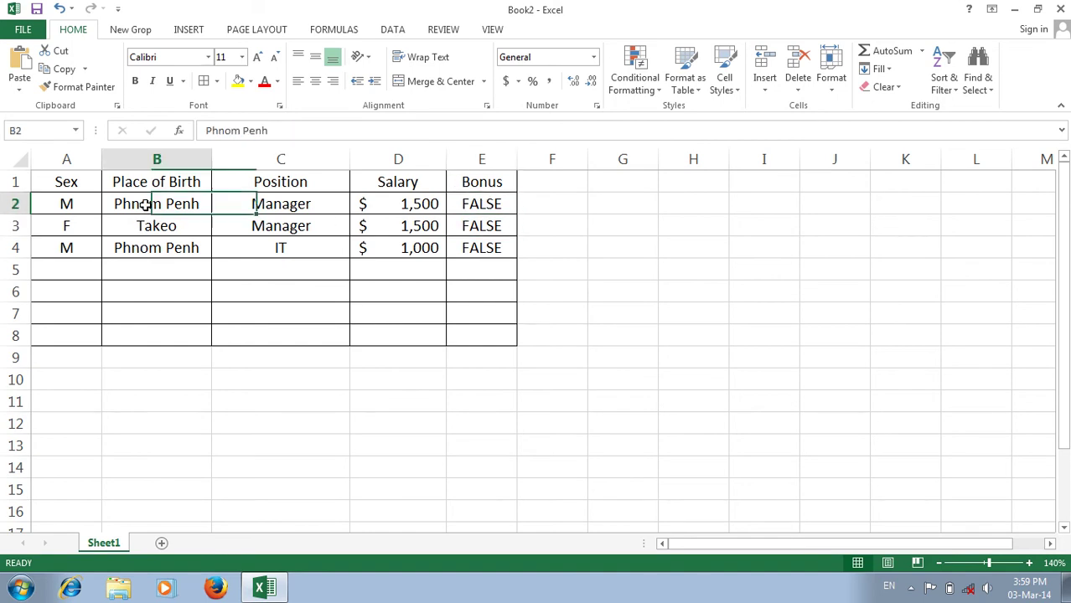
click(147, 222)
click(147, 205)
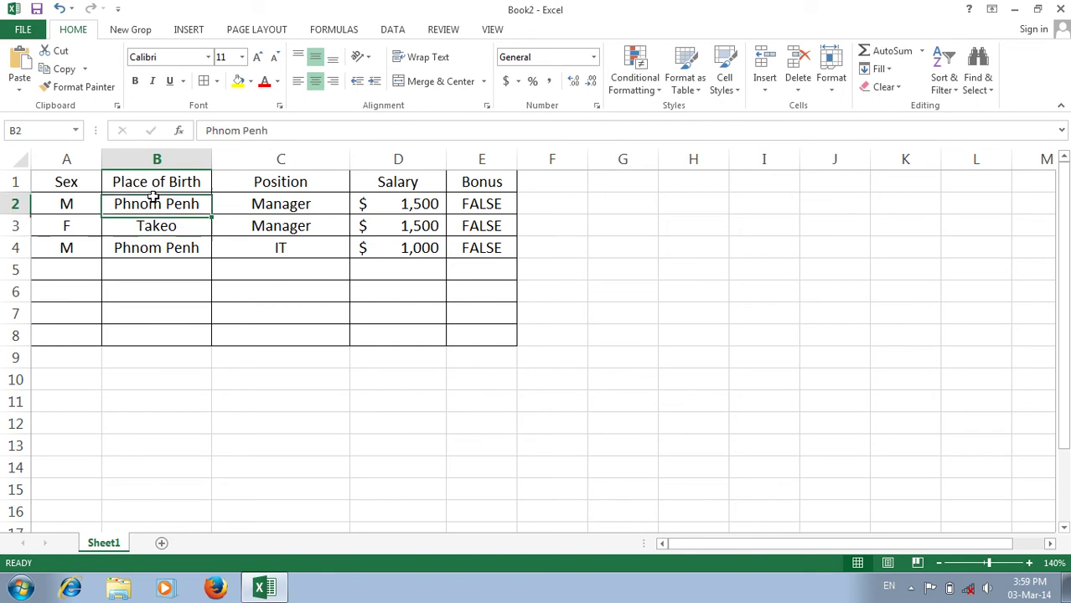
click(471, 245)
double_click(467, 207)
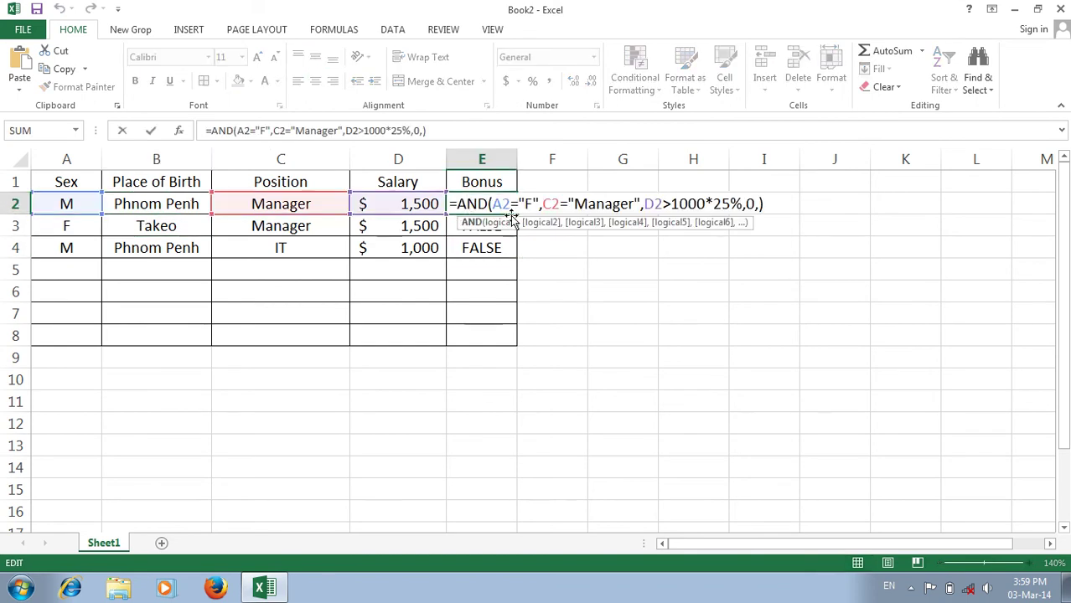
click(800, 206)
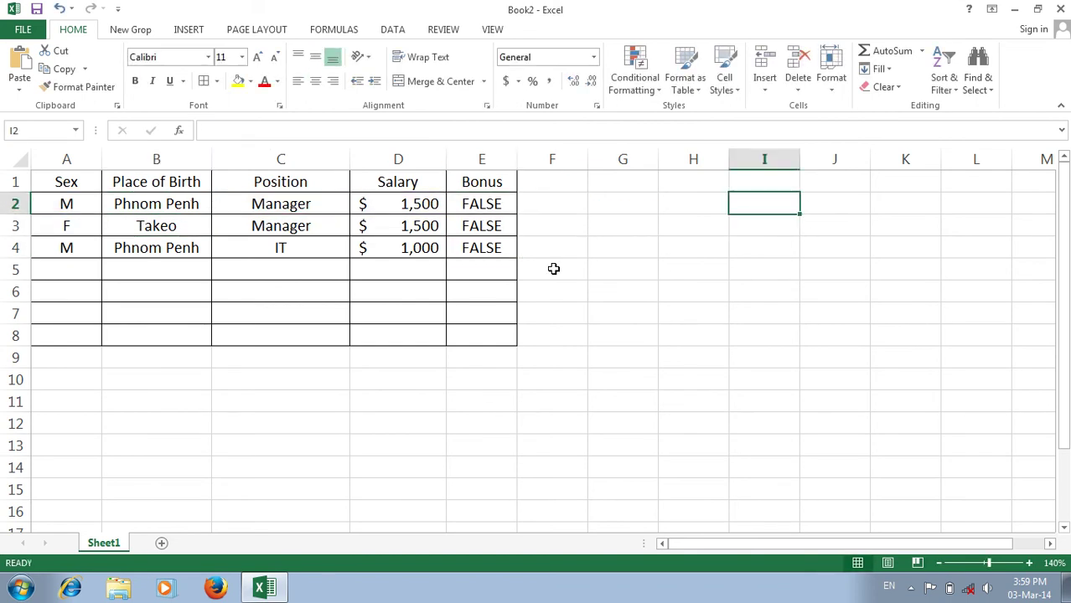
- Clear the AND formulas from the filled Bonus cells E2:E4
click(501, 208)
drag(515, 273, 484, 199)
key(Delete)
- Start an AND formula in E2 with the test A2="F" and begin an equality test on B2
click(481, 203)
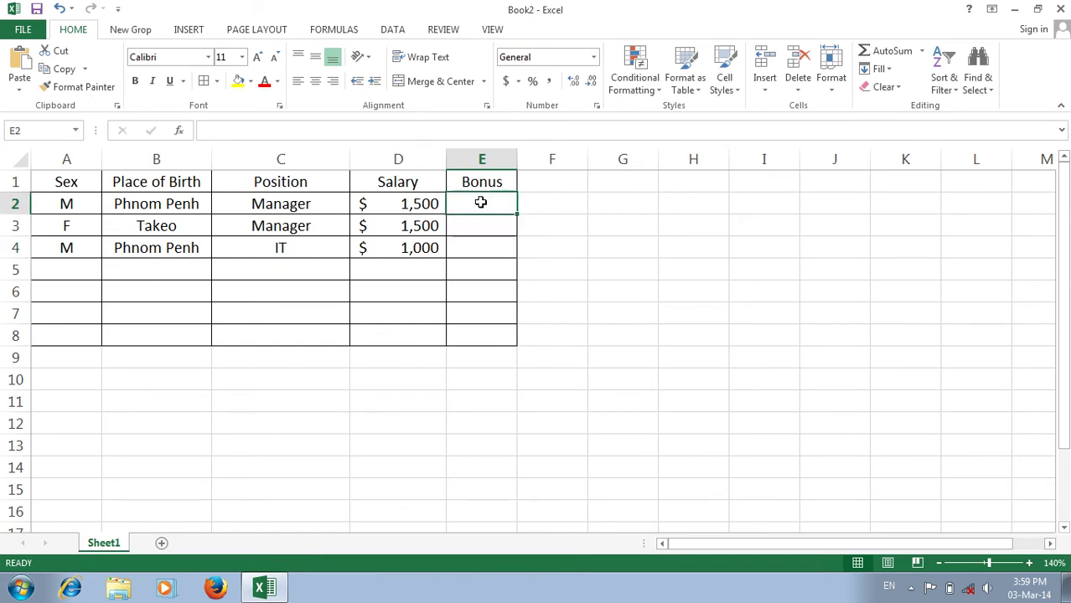
text(=and)
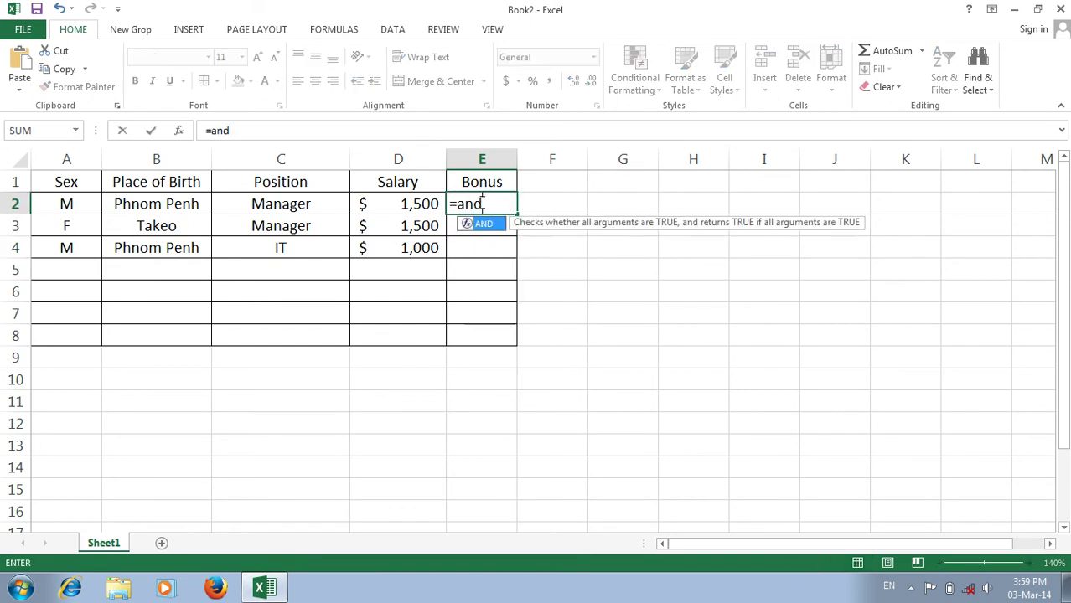
text(()
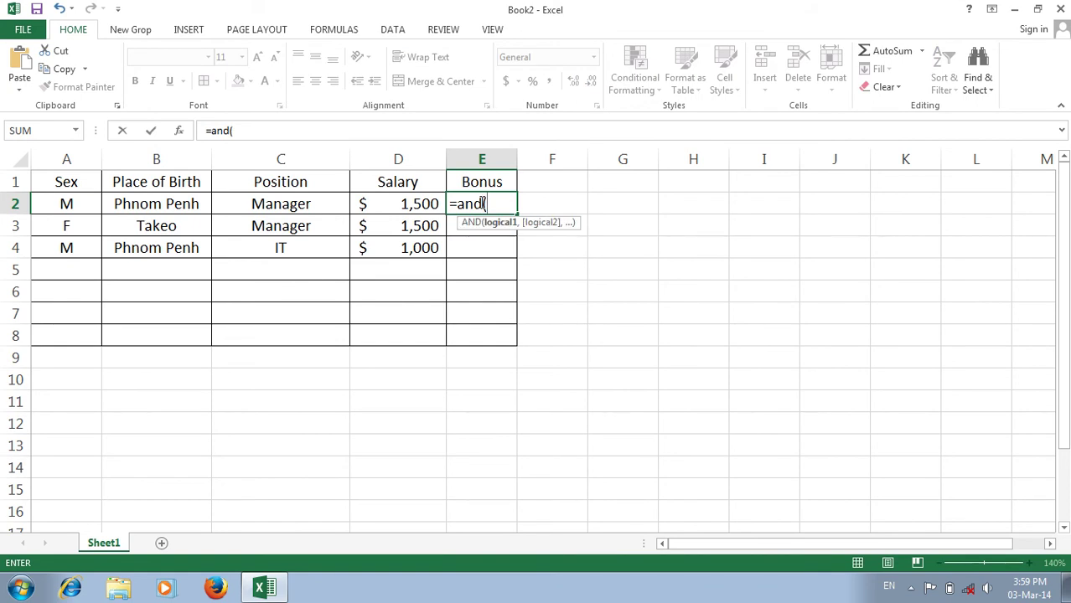
click(68, 210)
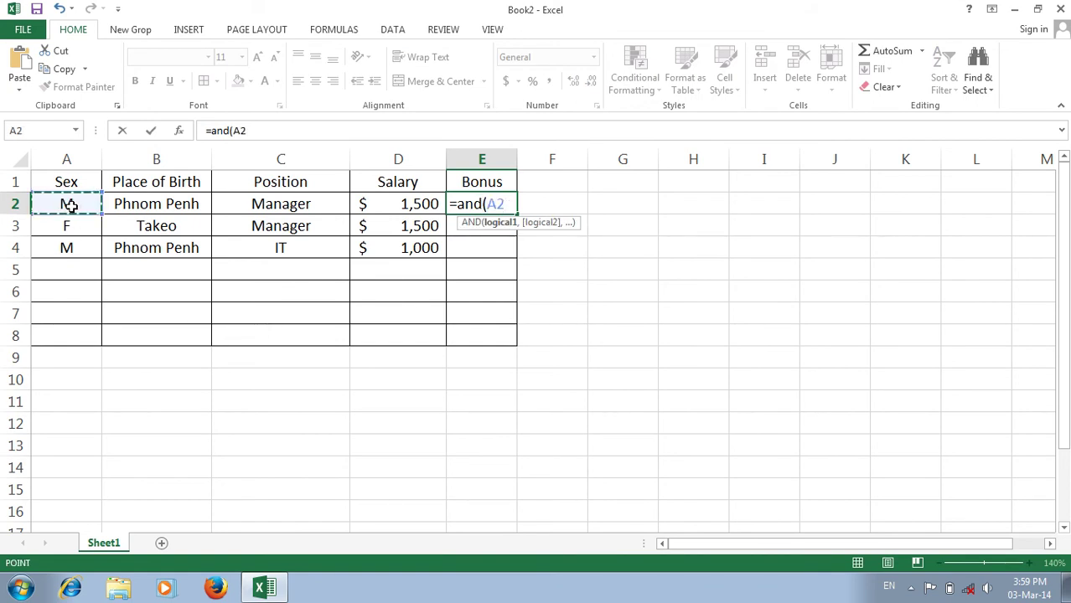
text(="F")
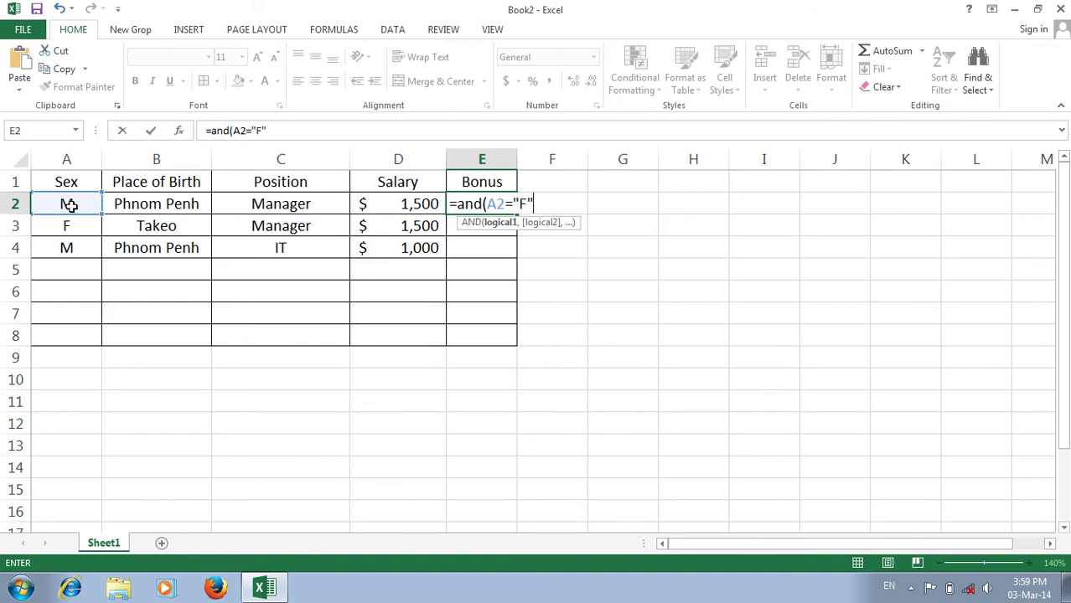
text(,)
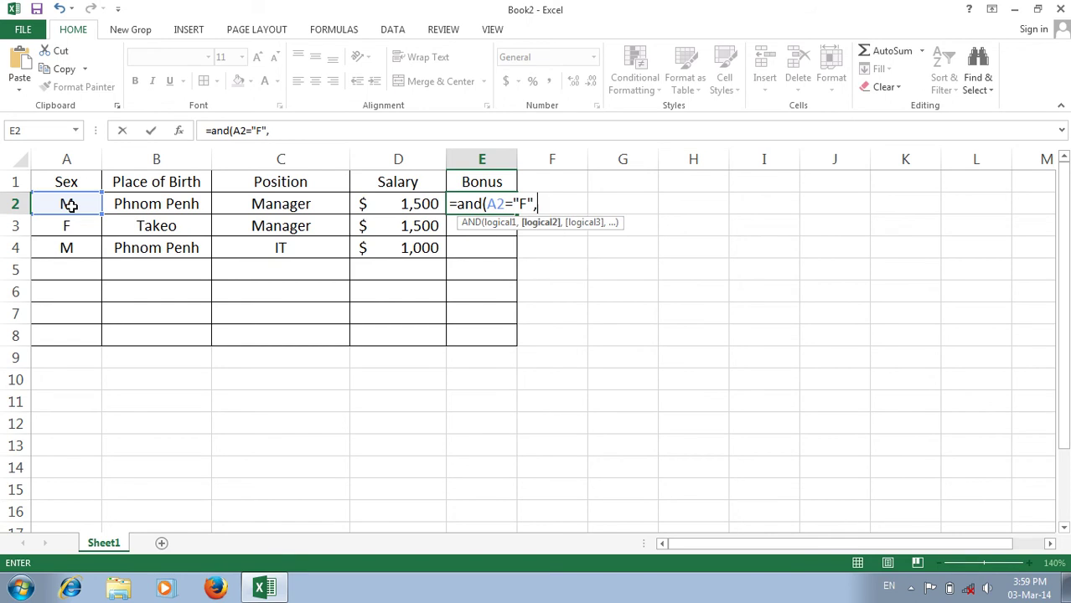
click(172, 204)
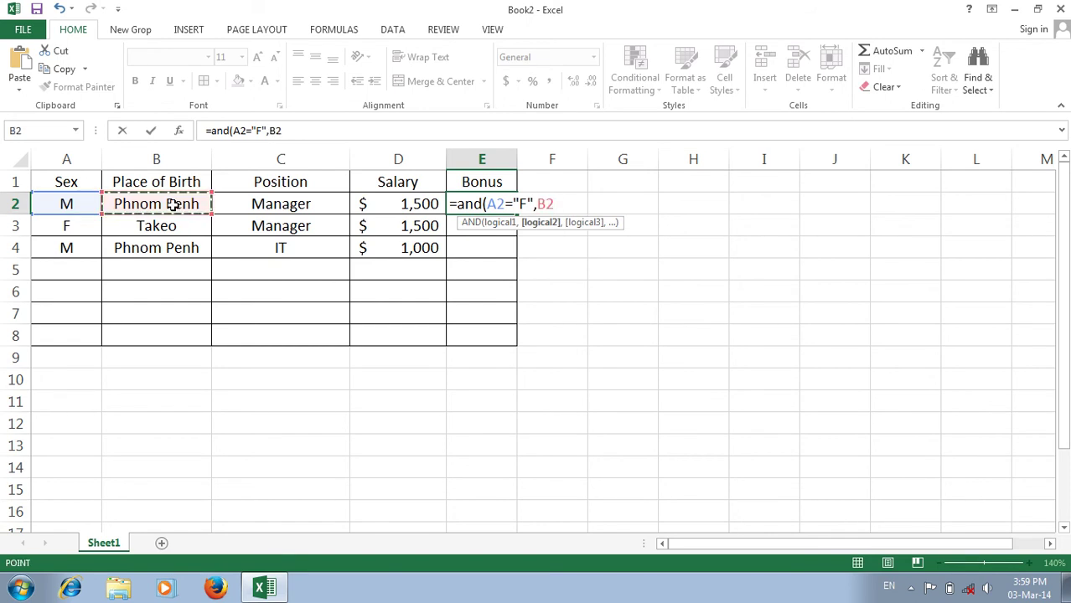
text(=)
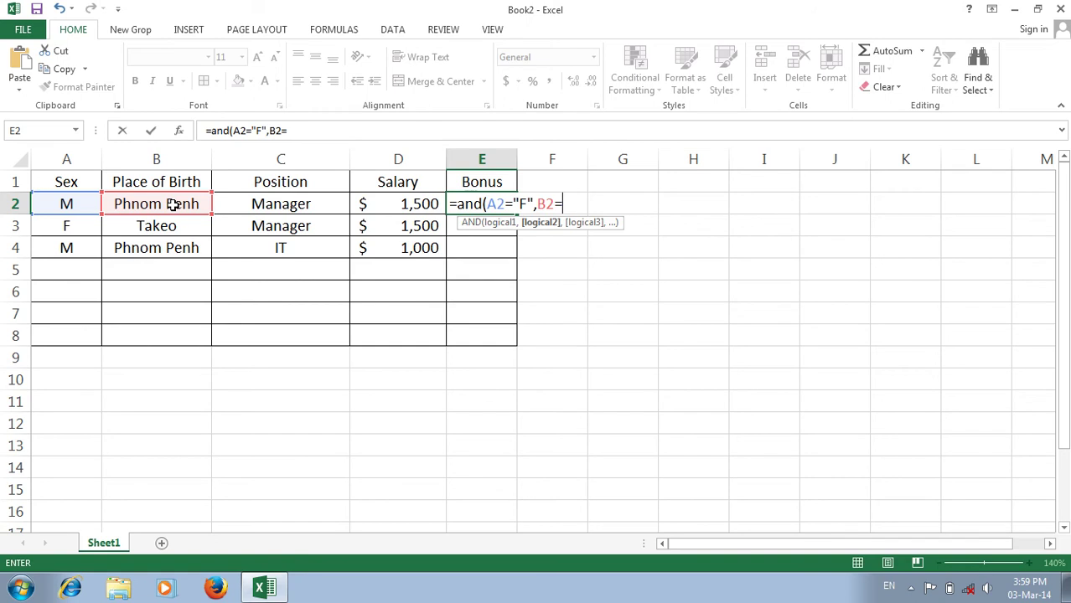
text("Phnom)
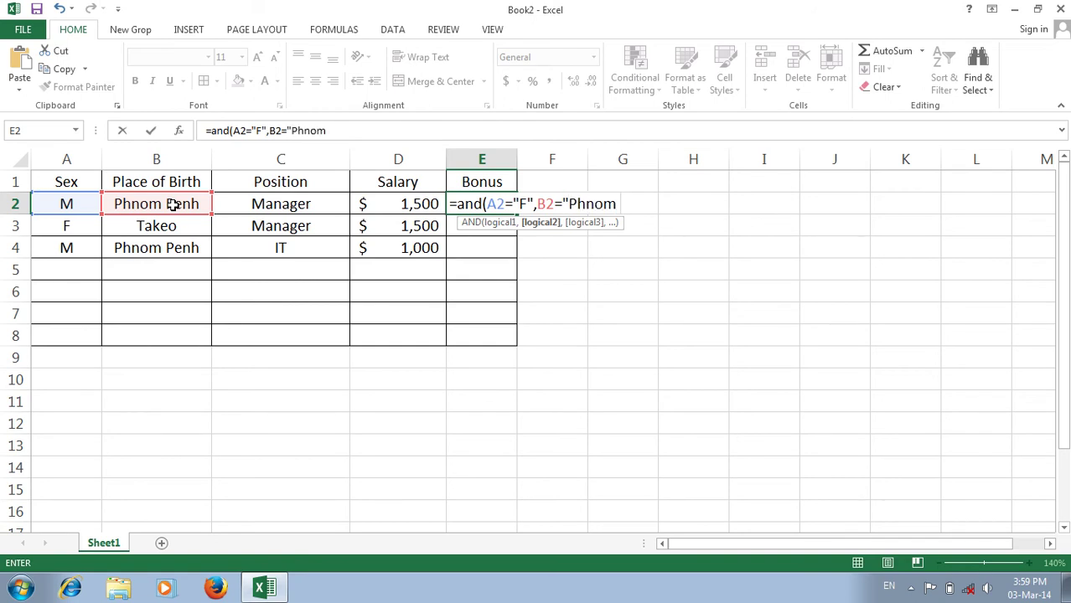
text( Pe)
text(n)
key(BackSpace)
key(BackSpace)
key(BackSpace)
key(BackSpace)
key(BackSpace)
key(BackSpace)
key(BackSpace)
key(BackSpace)
key(BackSpace)
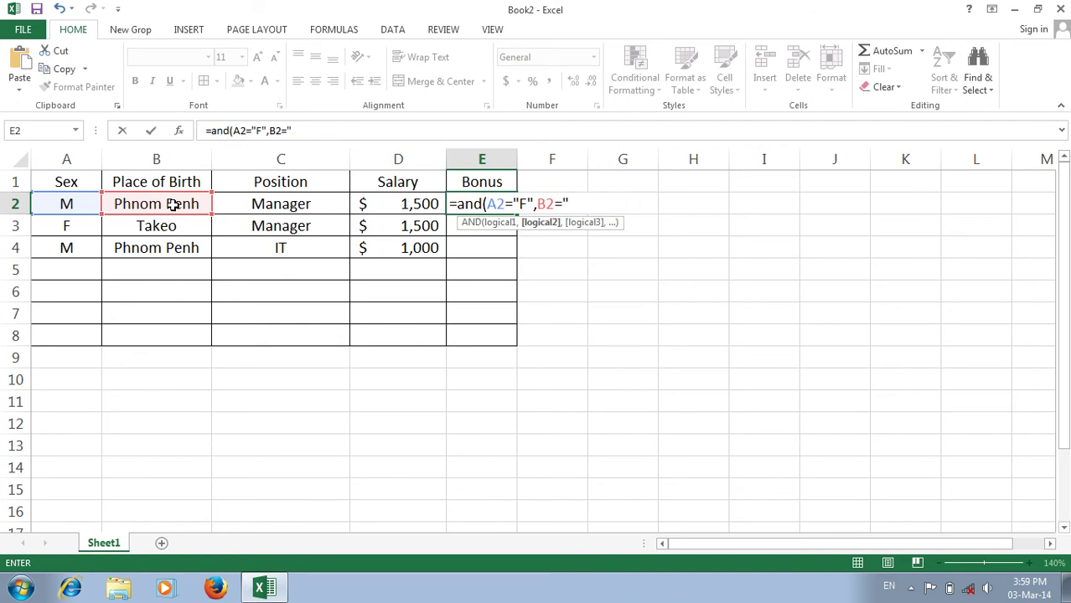
- Complete the B2 test with "Takeo" and add the test C2="Manager" to the E2 formula
text(Takeo})
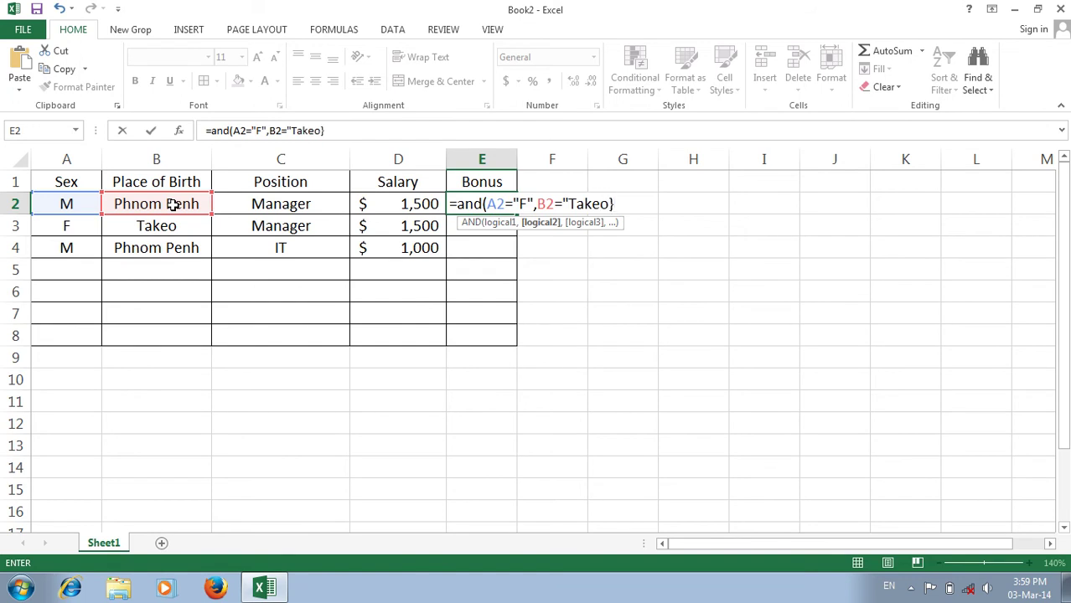
key(BackSpace)
text(",)
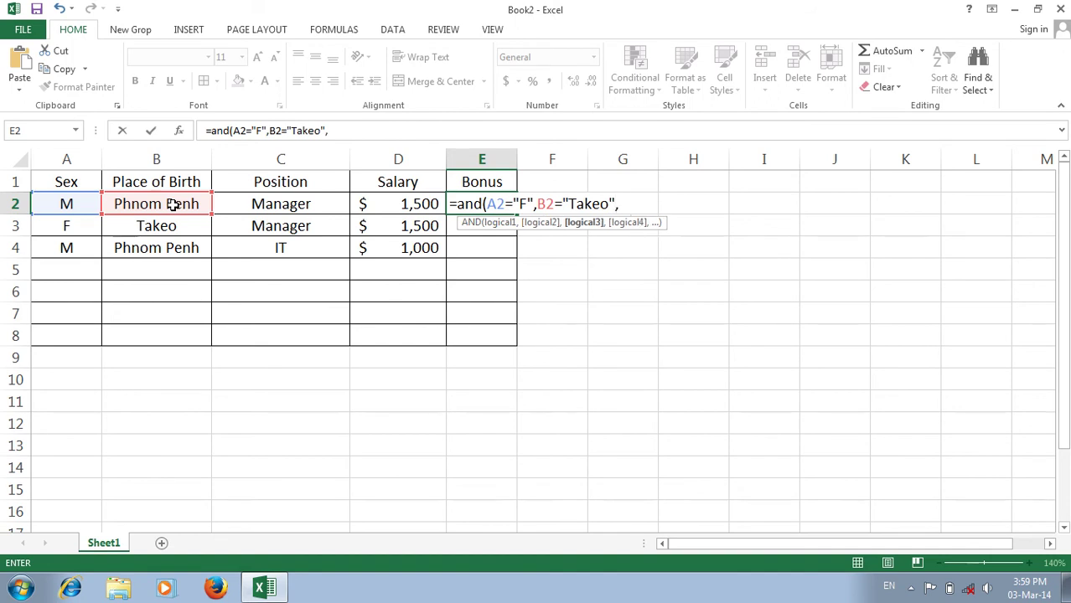
click(294, 206)
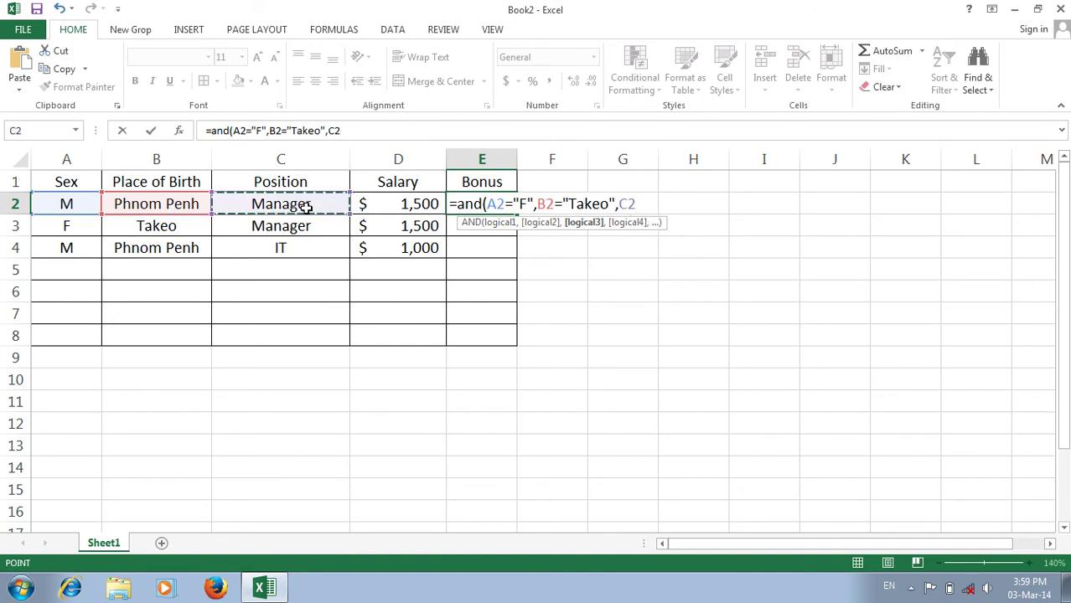
text(=")
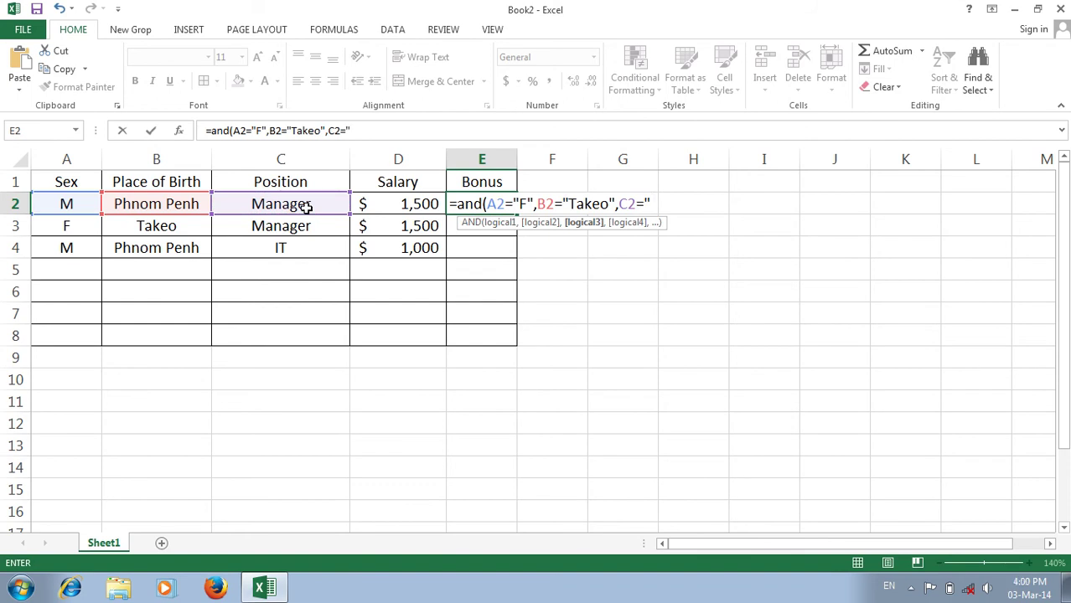
text(Manager)
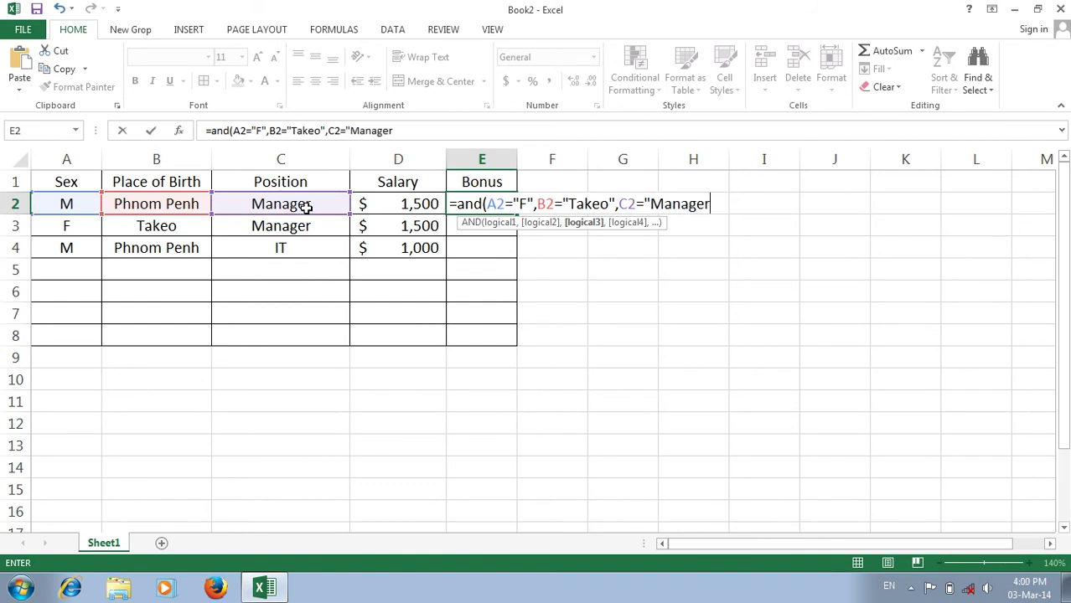
text(",)
- Add the salary test D2>1000*25% as the fourth argument of the AND formula
click(380, 205)
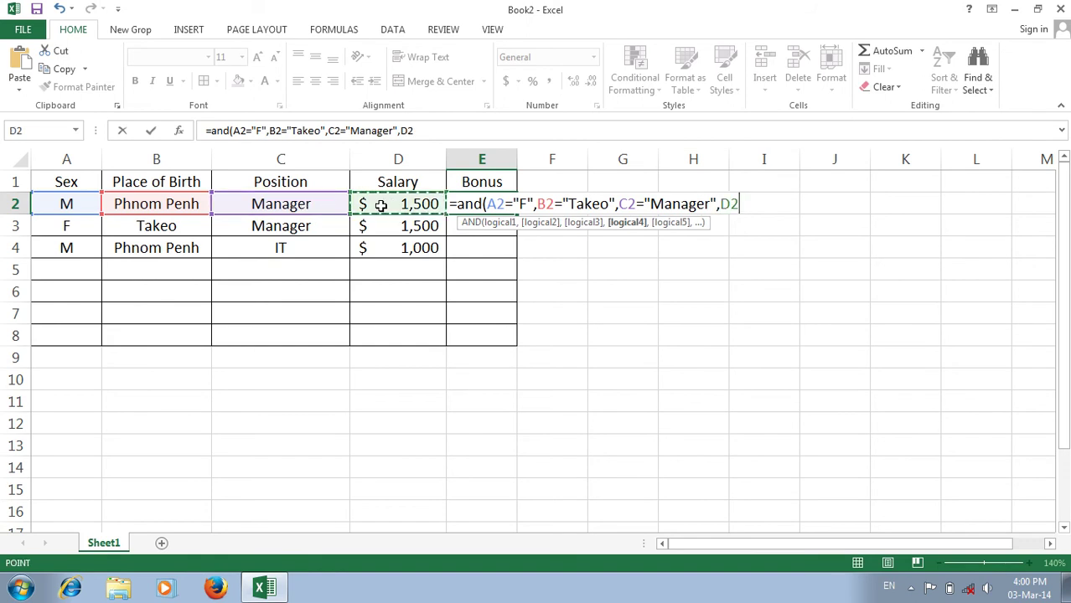
text(=)
key(BackSpace)
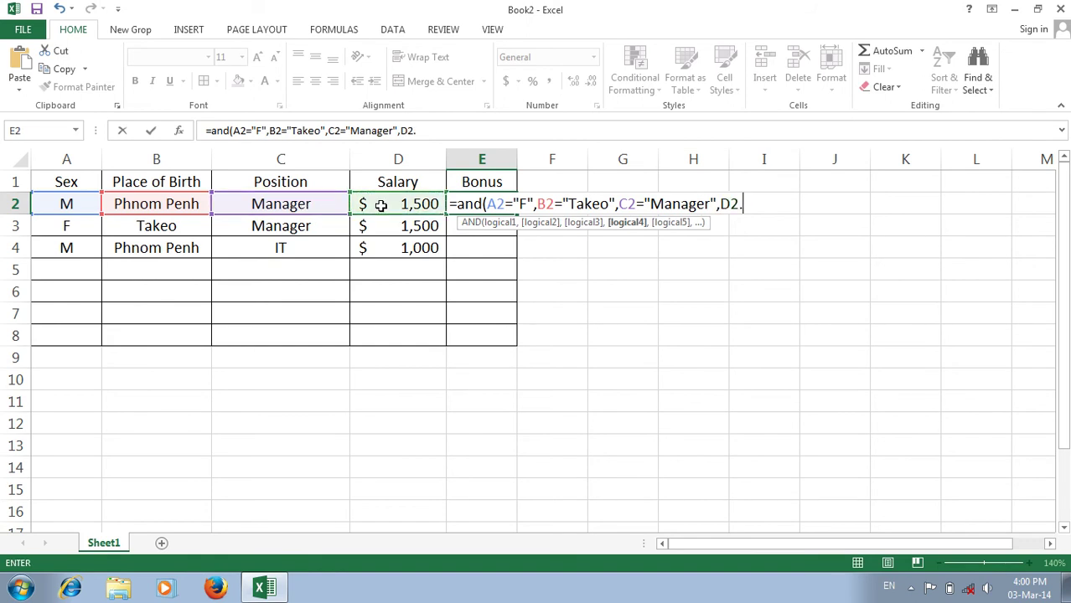
text(>1000)
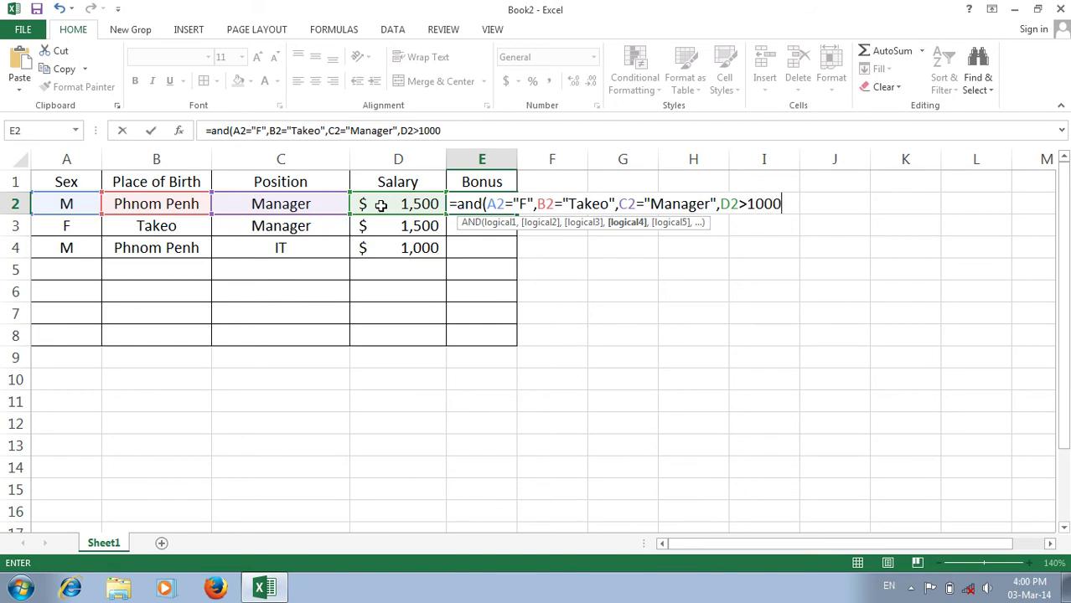
text(%)
key(BackSpace)
text(*25%)
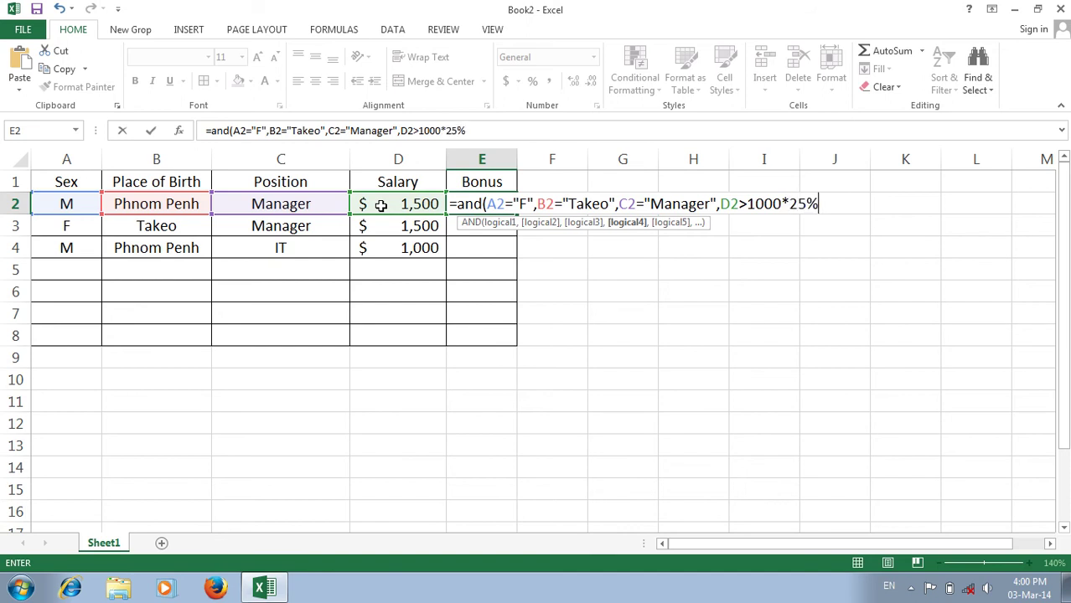
- Enter the E2 formula with a final argument of 0 and fill it down through E4
text(,)
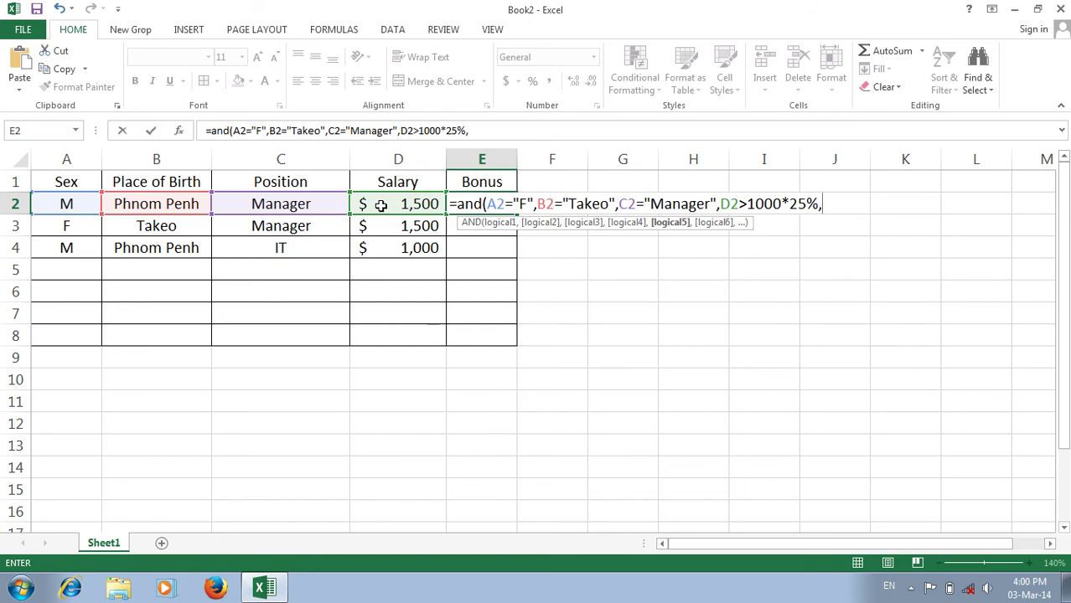
text(0))
key(Return)
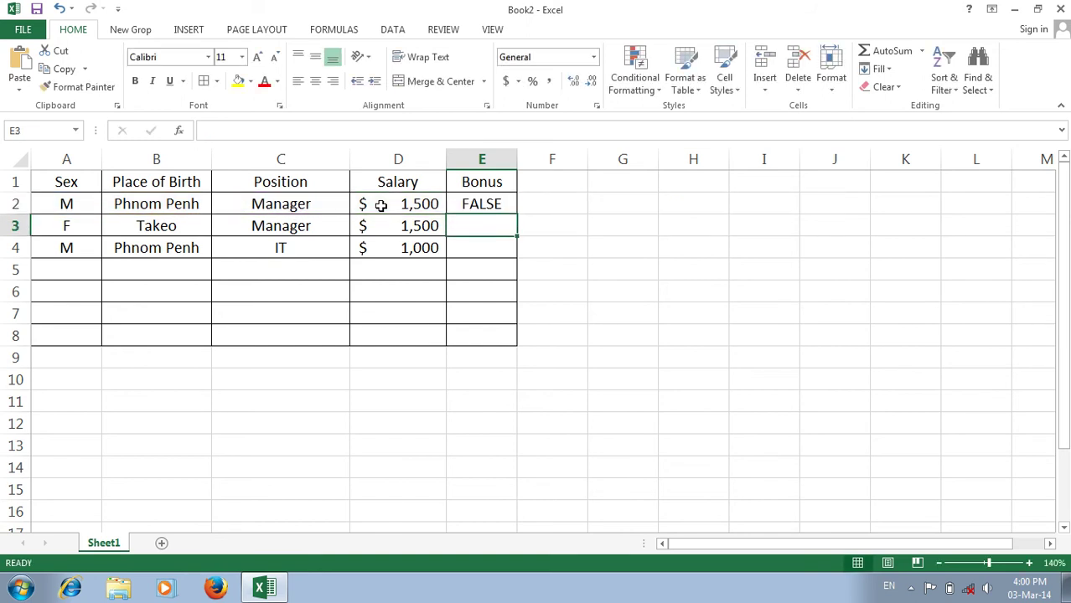
click(479, 205)
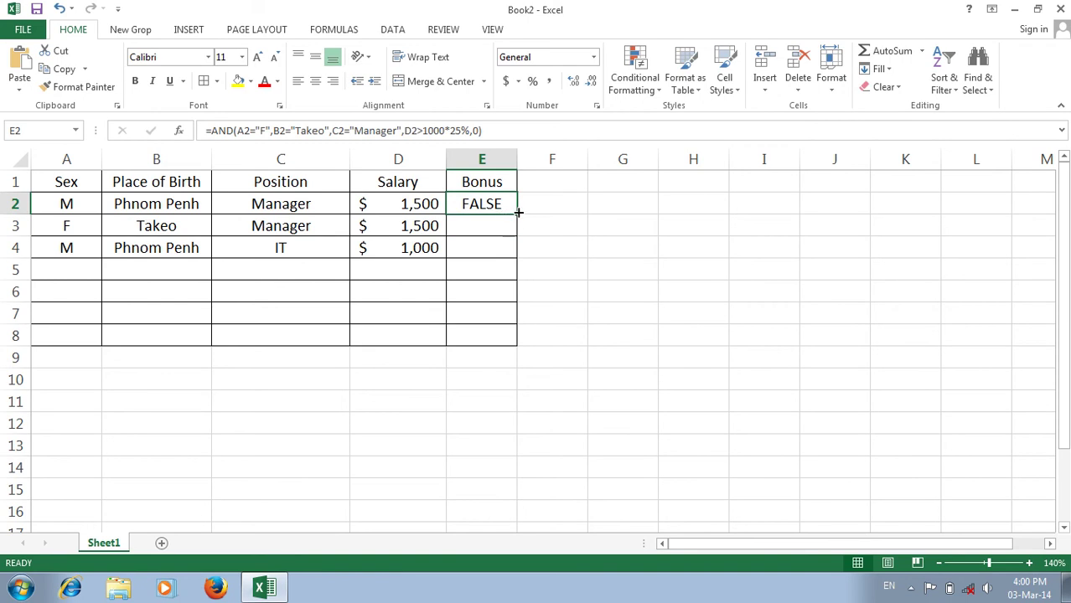
drag(511, 215, 513, 249)
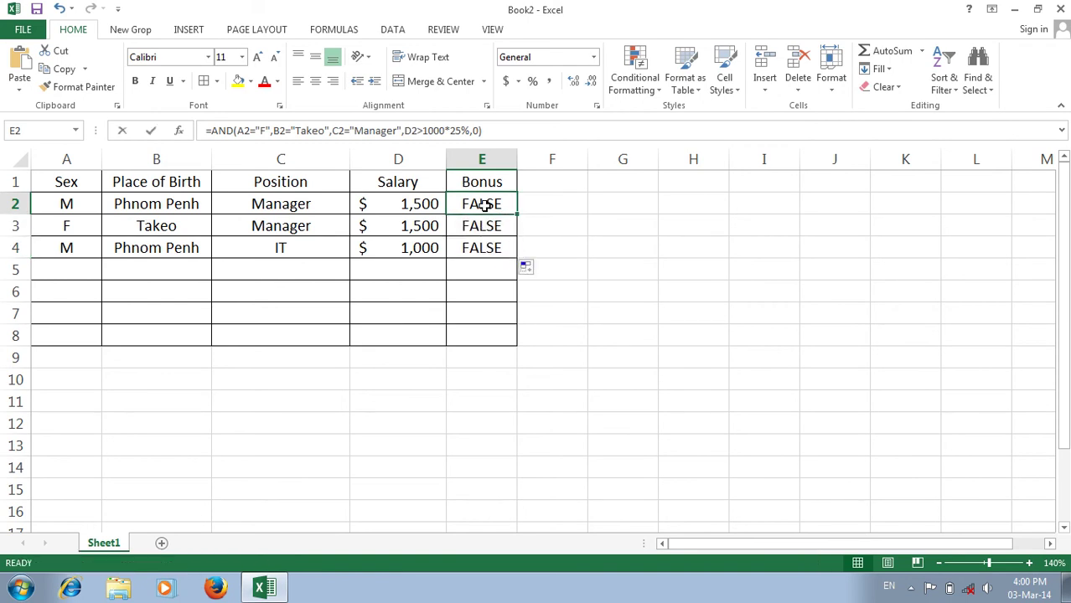
- Replace the final 0 in the E2 formula with a nested IF whose logical test is A2="M"
double_click(483, 206)
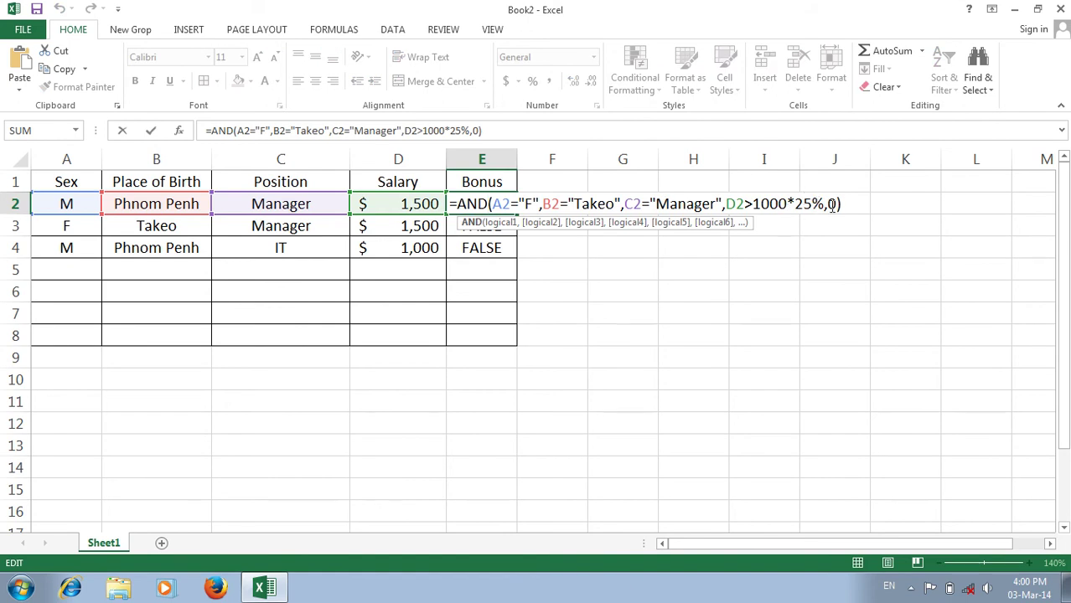
click(837, 204)
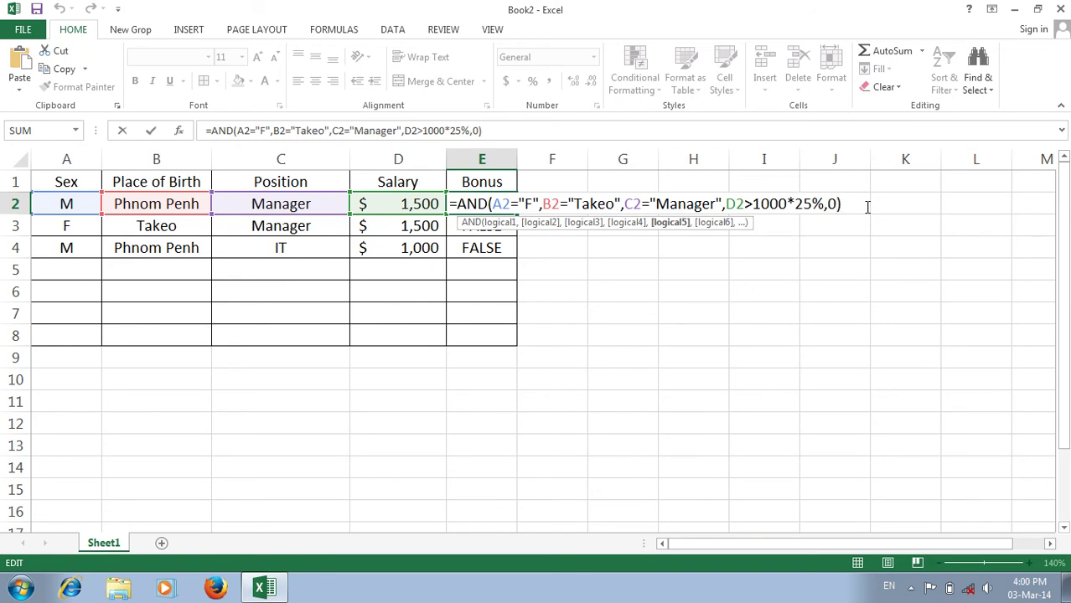
key(BackSpace)
text(if)
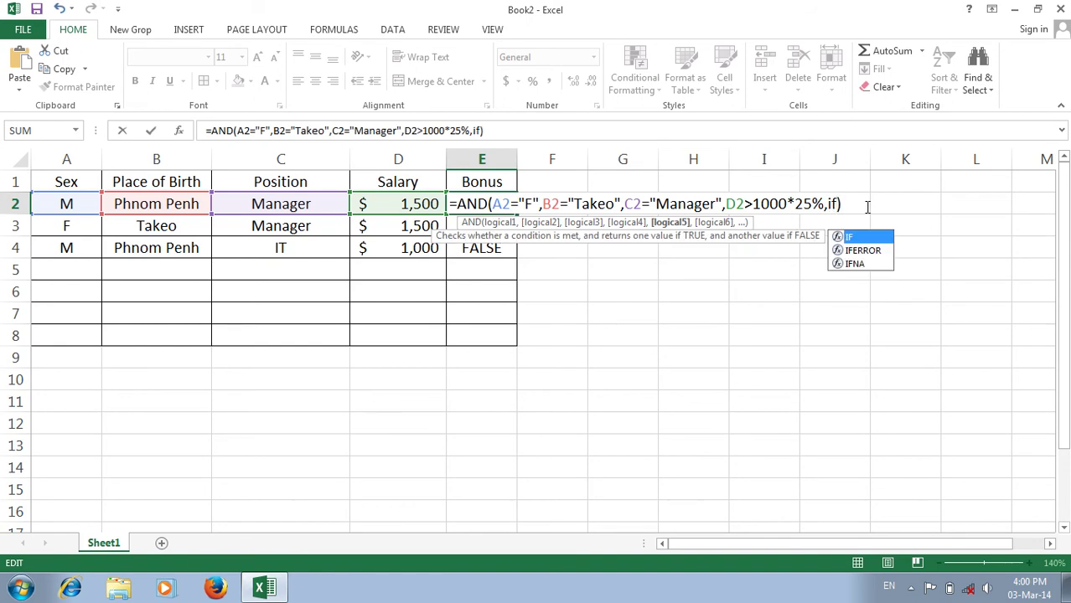
text(()
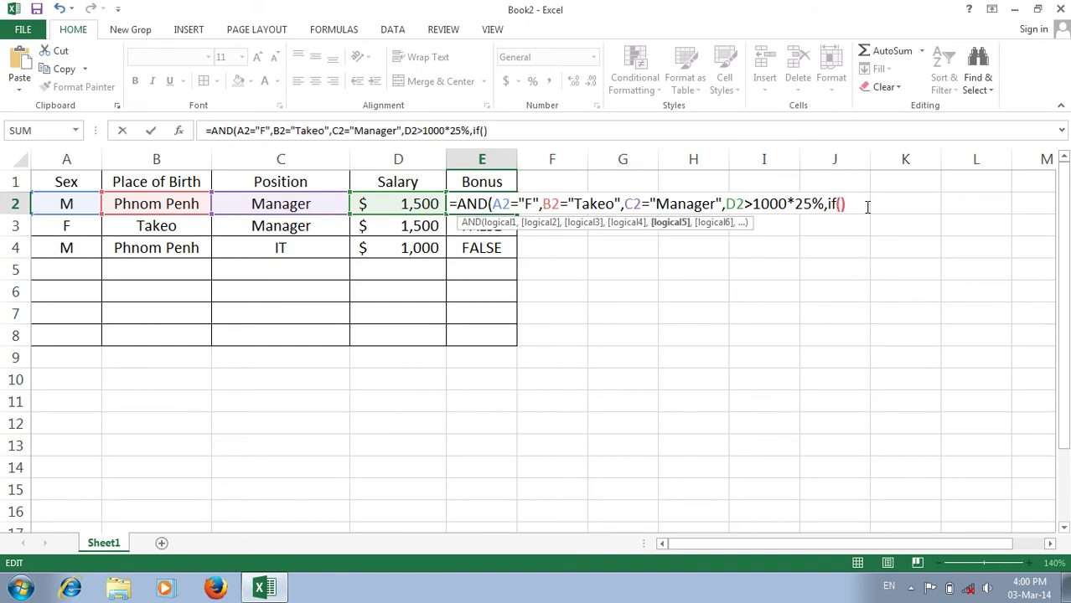
key(Left)
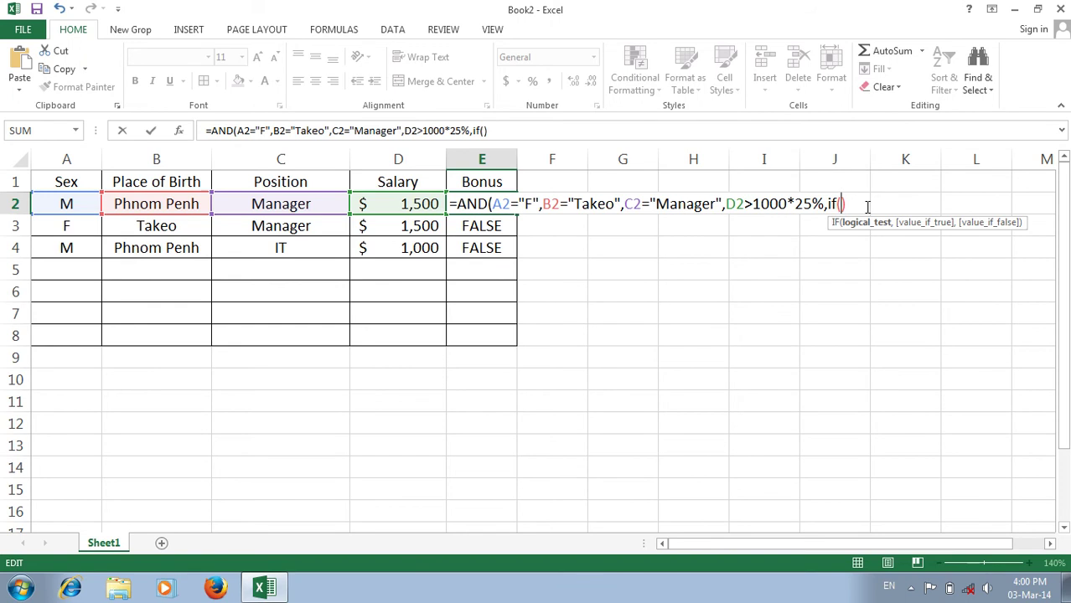
click(56, 207)
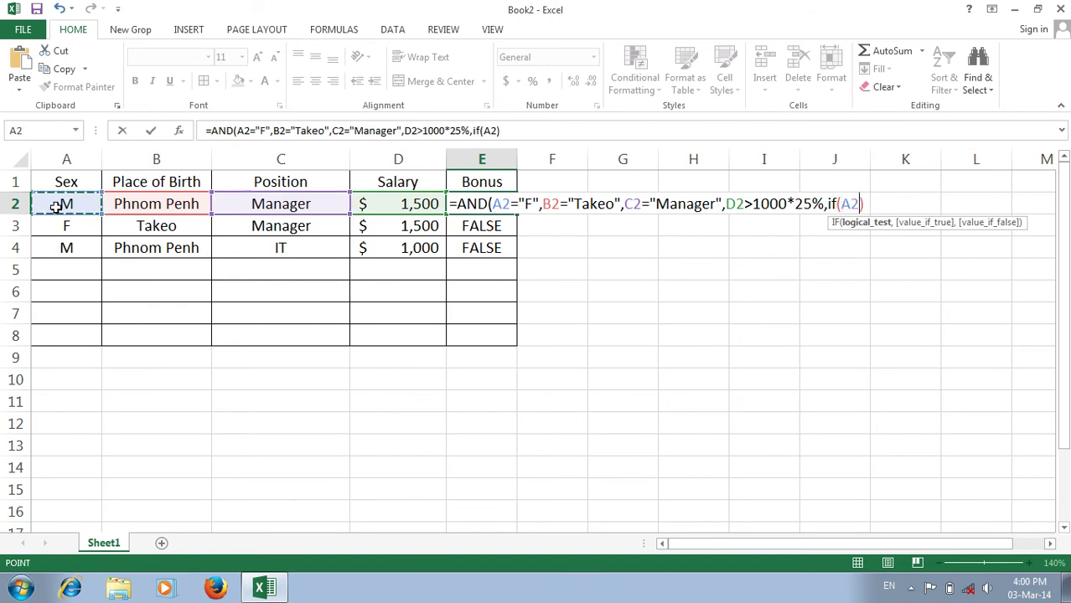
text(=)
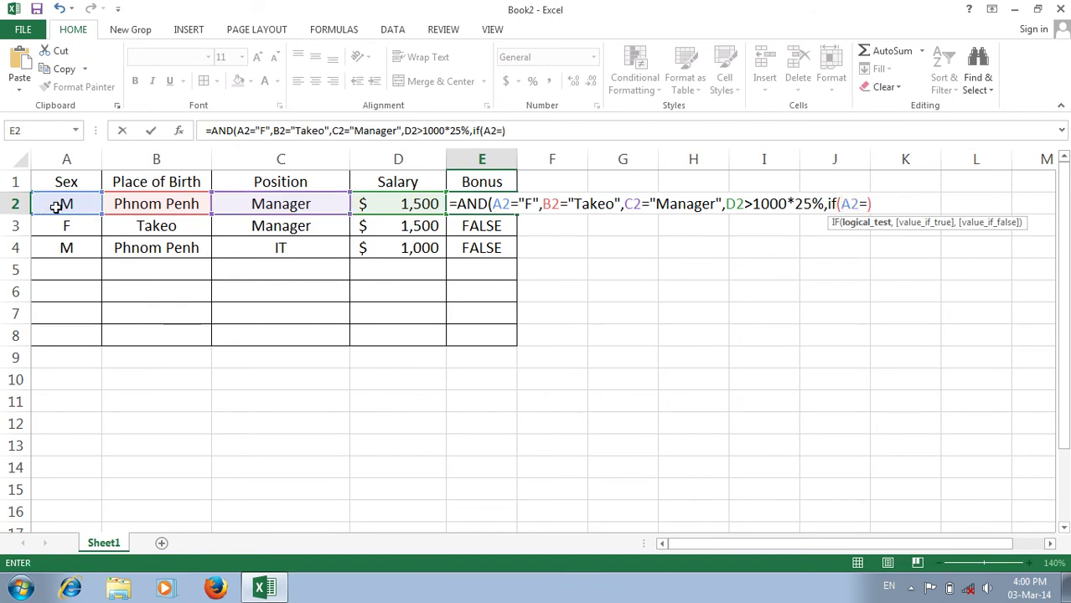
text("M",)
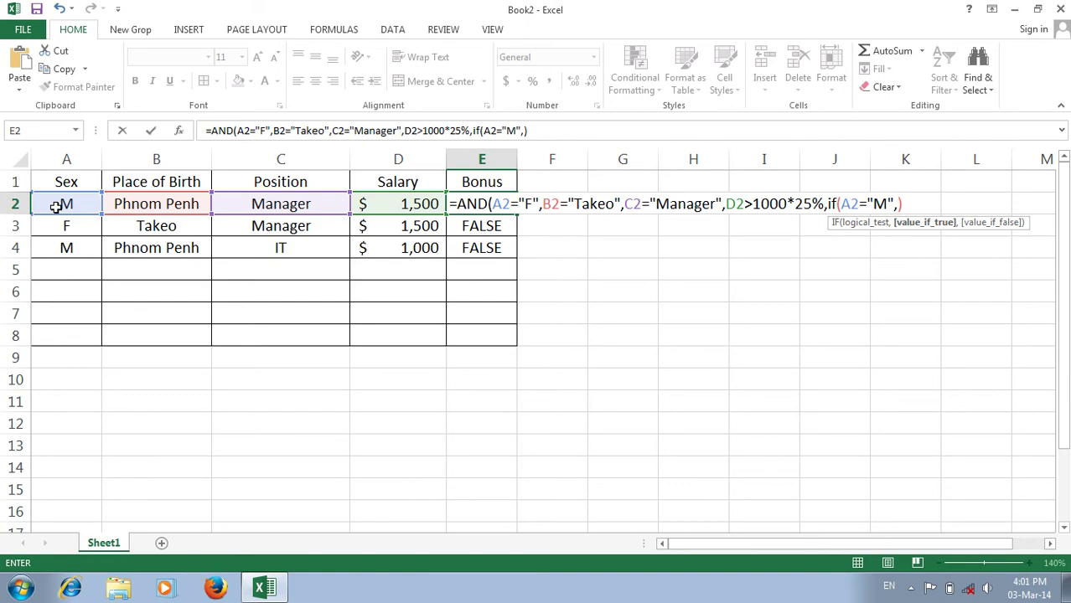
- Give the nested IF the value-if-true argument B2="Phnom penh", followed by a comma
click(158, 207)
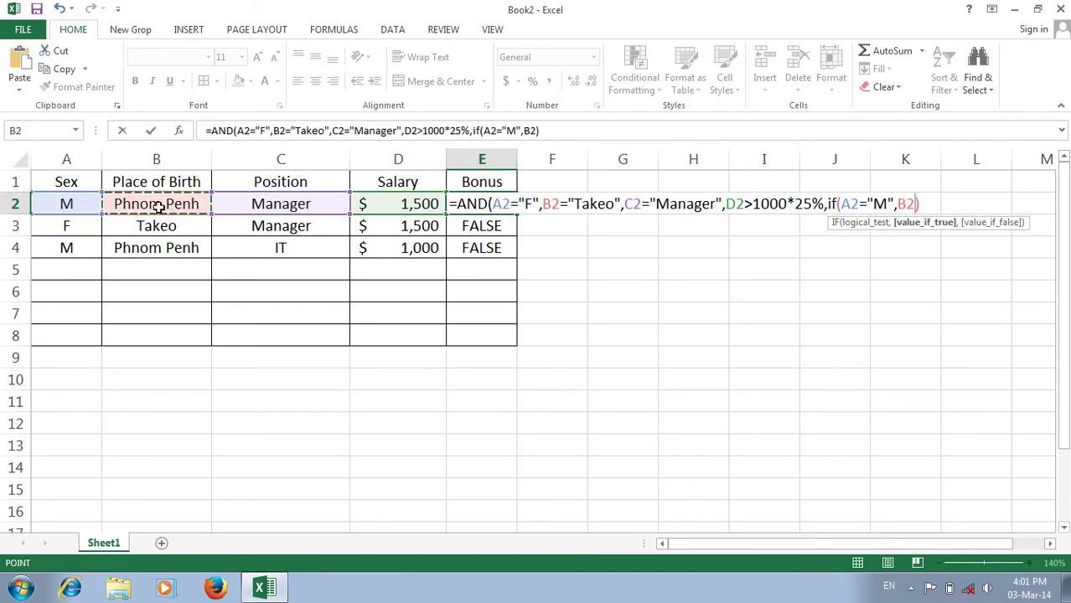
text(=")
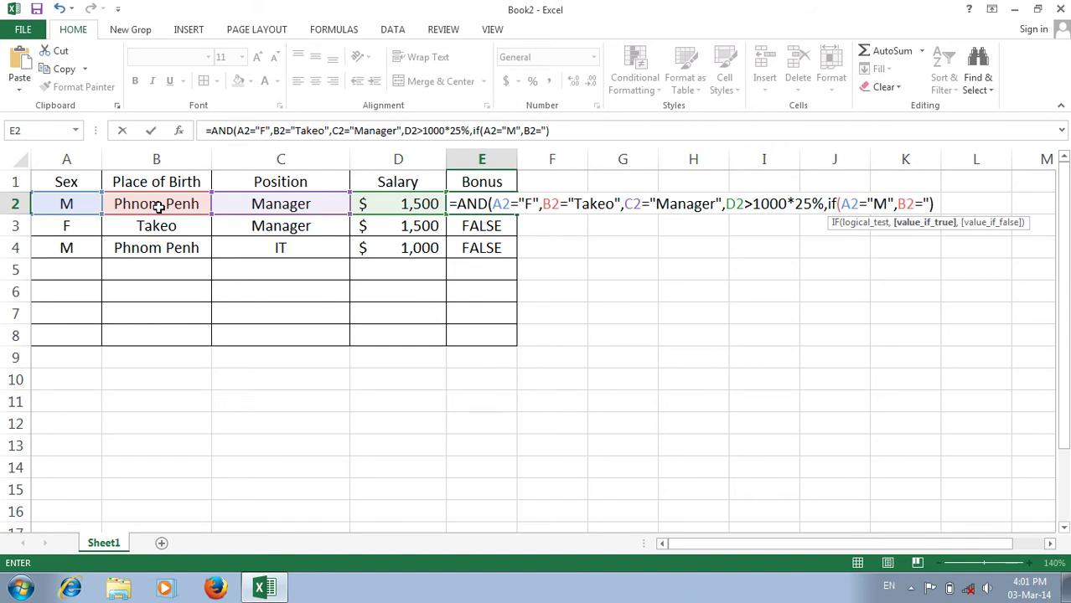
text(Phnom pe)
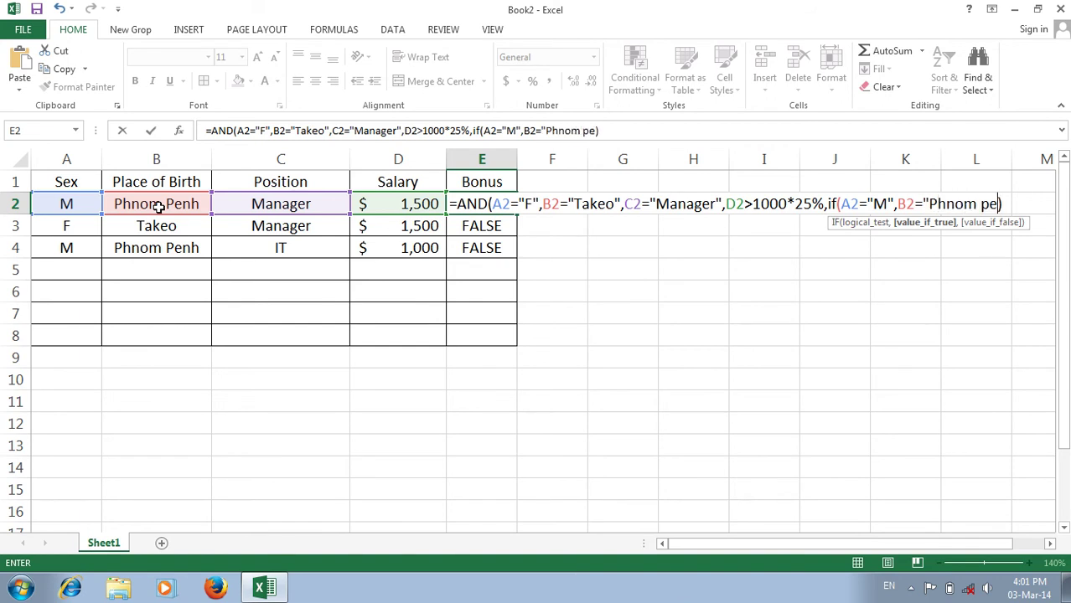
text(nh",)
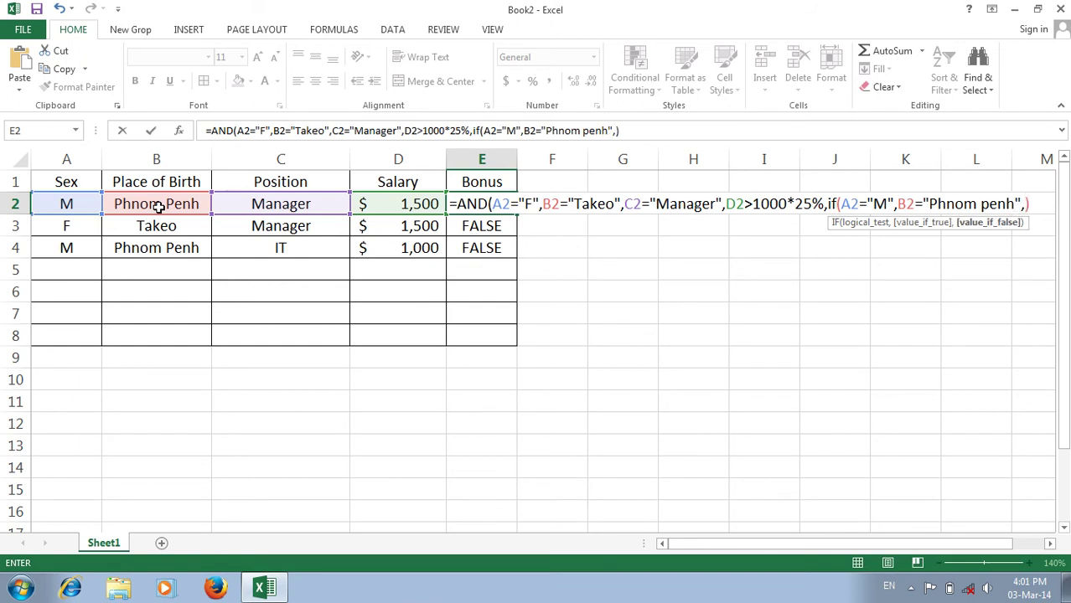
- Give the nested IF the value-if-false argument C2="Manager", followed by a comma
click(277, 205)
text(=)
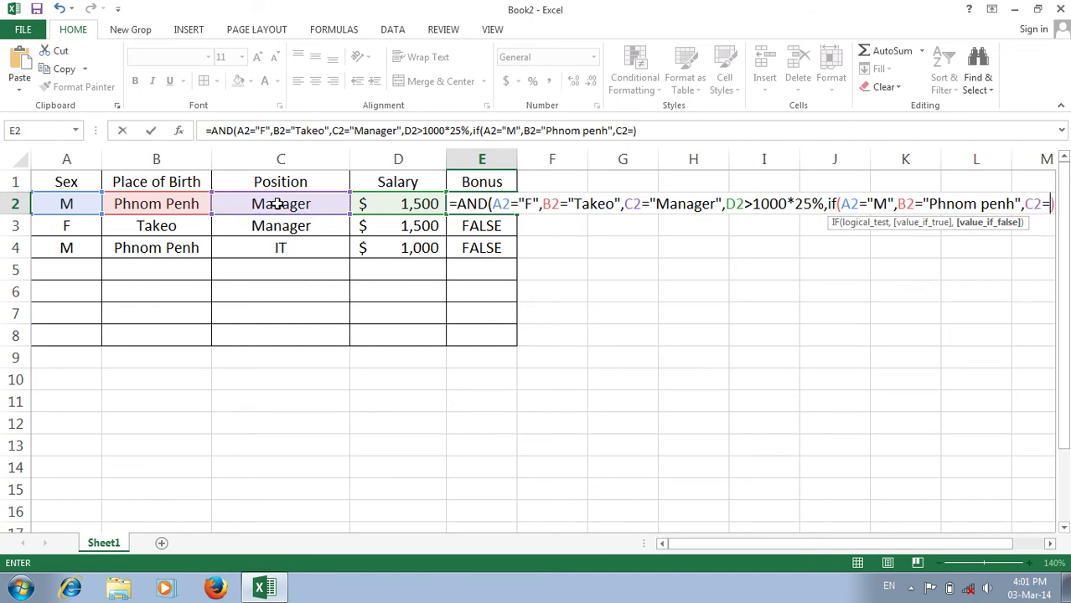
text(")
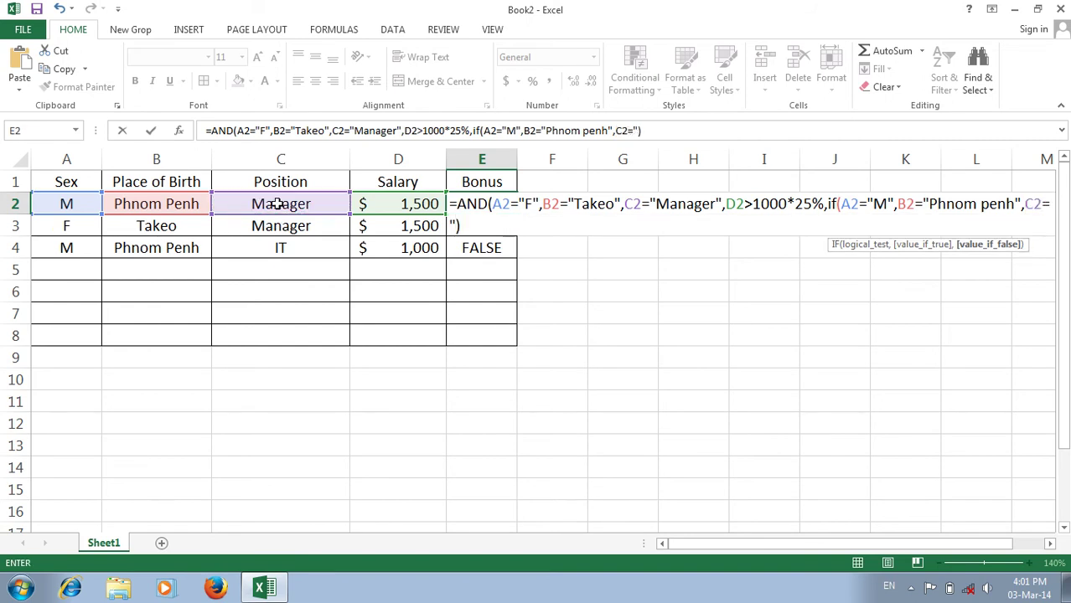
text(Manager)
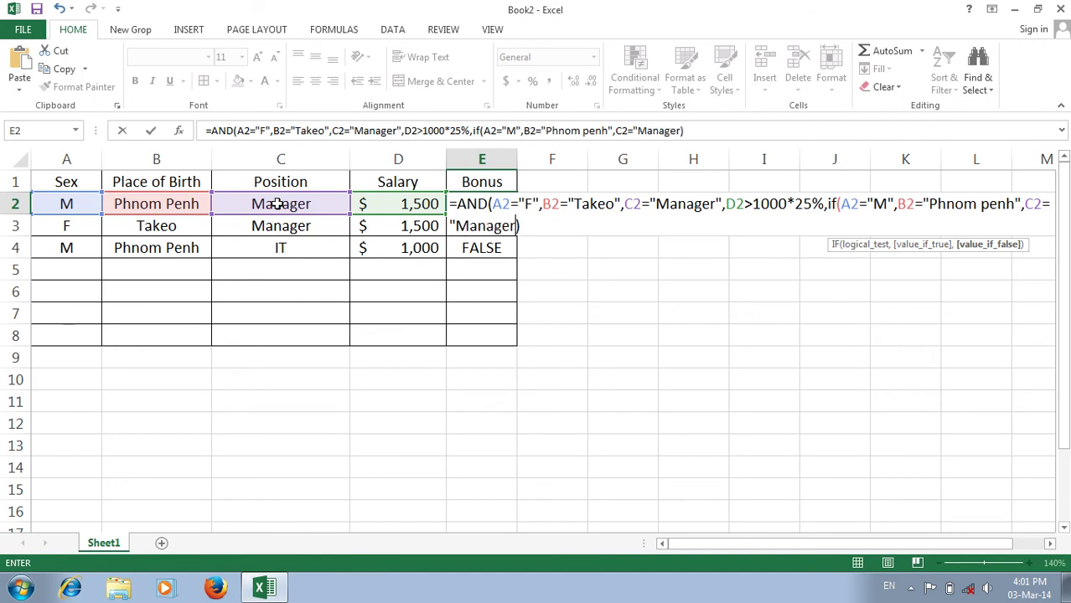
text(",)
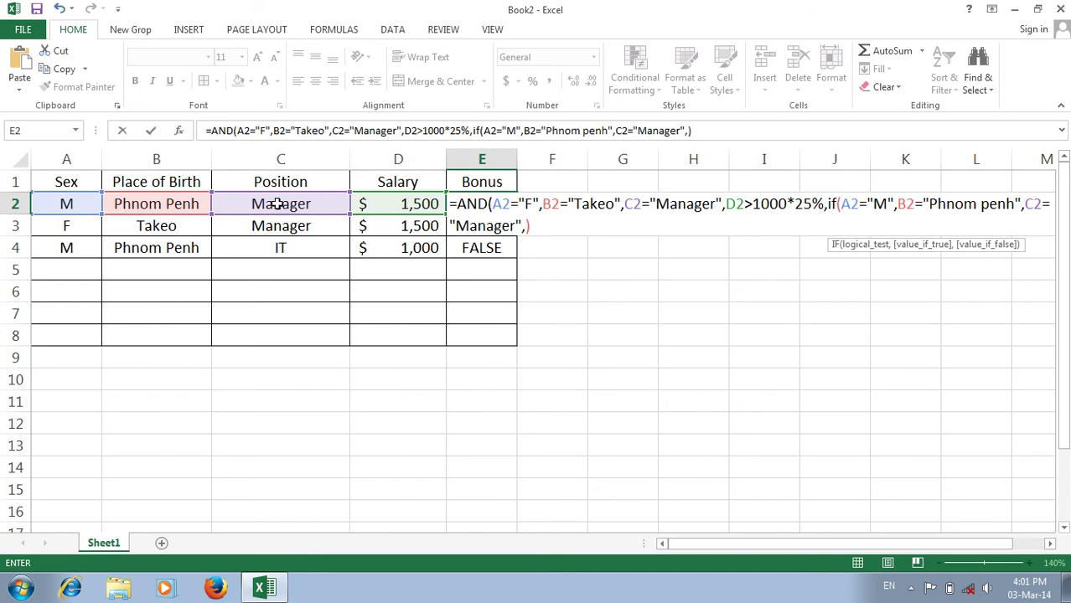
- Add the salary test D2>1000*0% as the fourth argument of the nested IF
click(376, 207)
text(+)
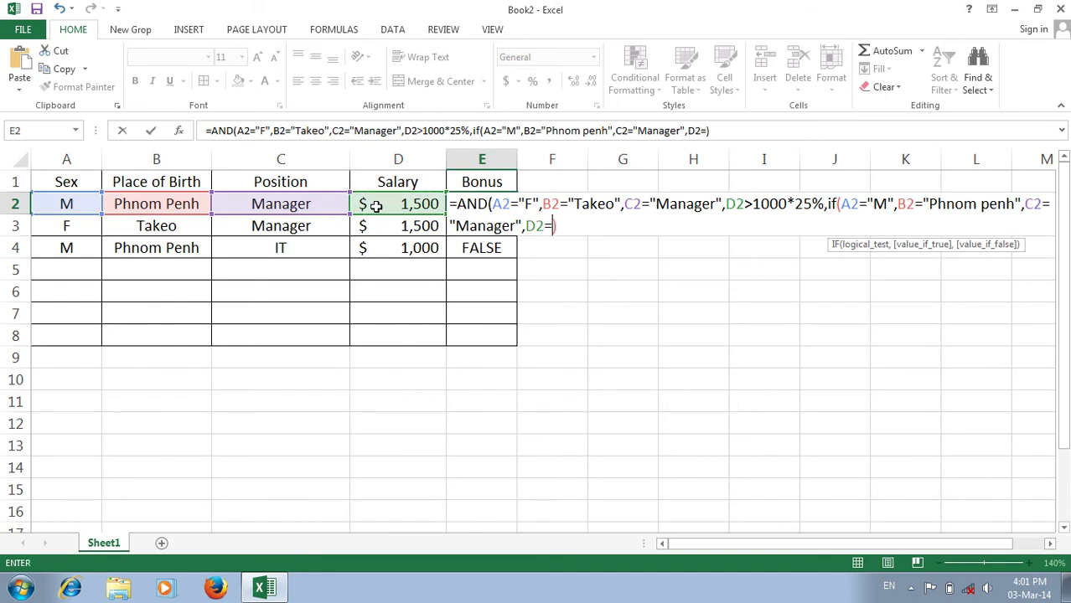
key(BackSpace)
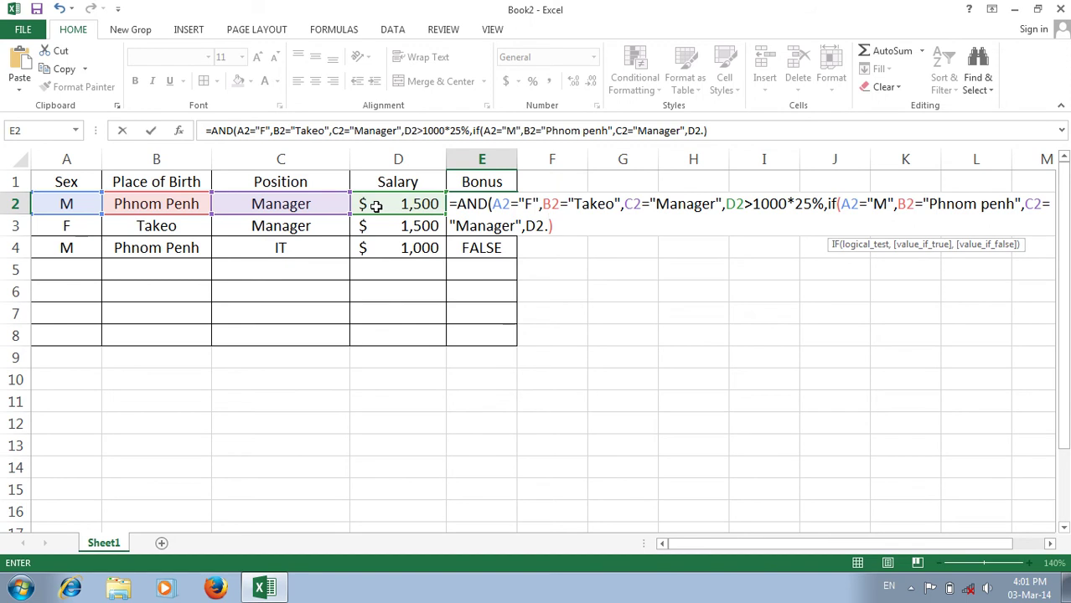
key(BackSpace)
text(>1)
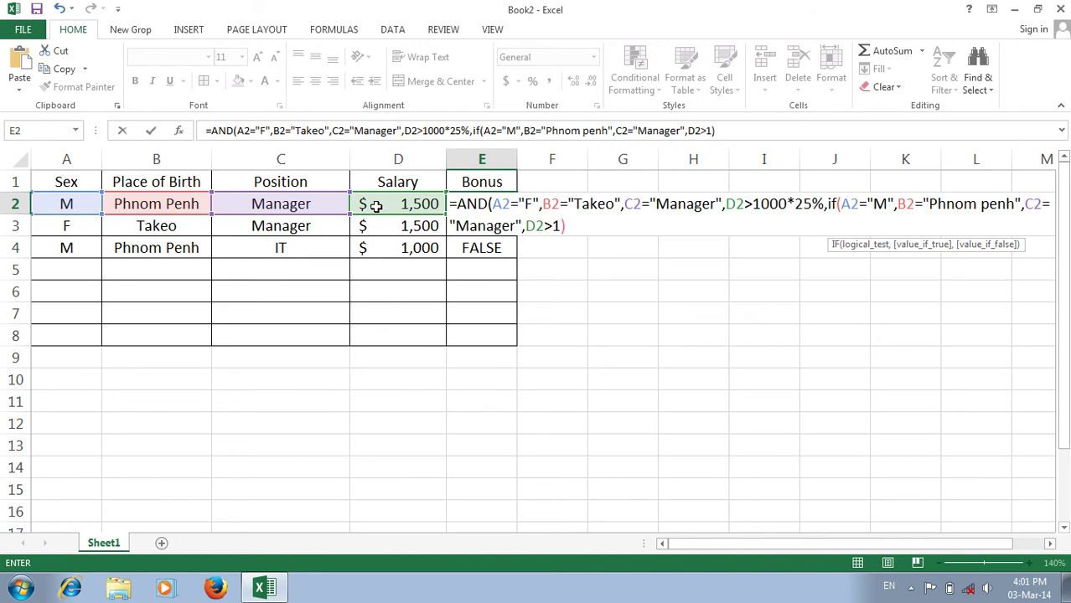
text(000*)
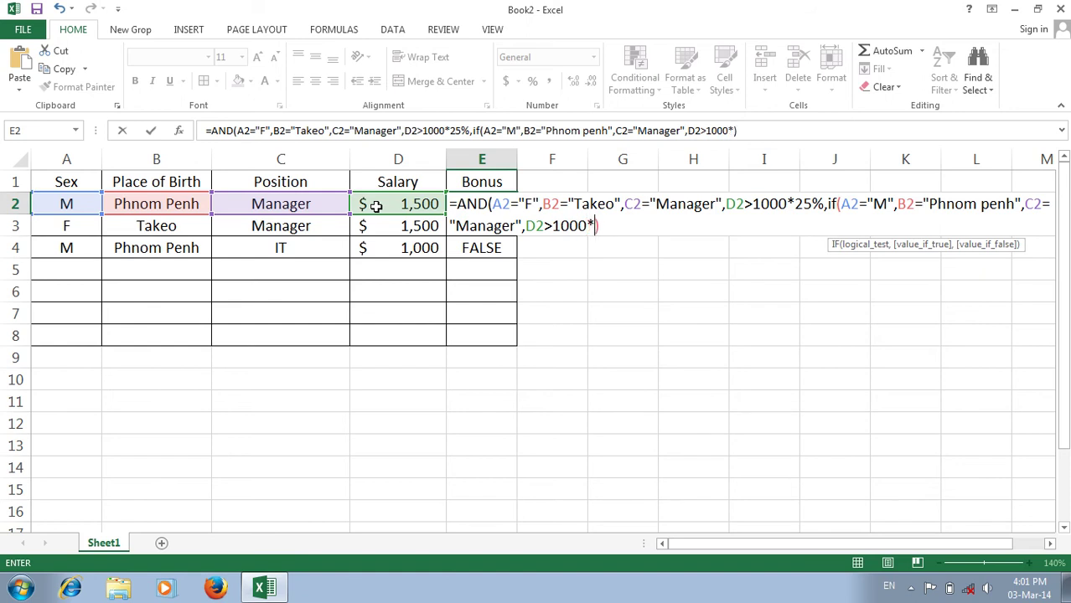
text(0%)
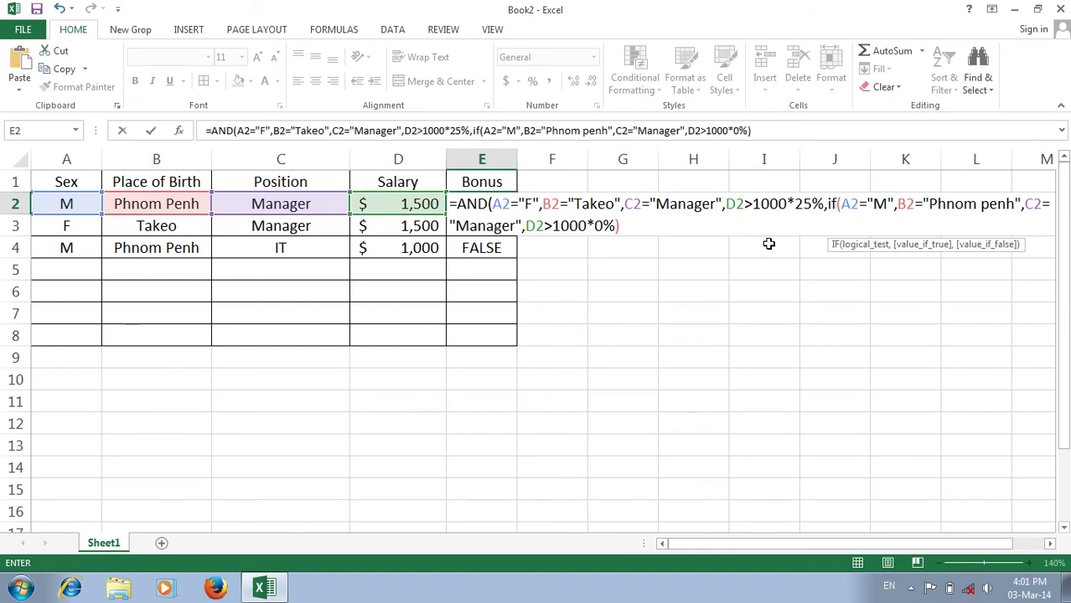
- Remove the whole nested IF from the end of the E2 formula, keeping the four AND tests
key(BackSpace)
key(BackSpace)
key(BackSpace)
key(BackSpace)
key(BackSpace)
key(BackSpace)
key(BackSpace)
key(BackSpace)
key(BackSpace)
key(BackSpace)
key(BackSpace)
key(BackSpace)
key(BackSpace)
key(BackSpace)
key(BackSpace)
key(BackSpace)
key(BackSpace)
key(BackSpace)
key(BackSpace)
key(BackSpace)
key(BackSpace)
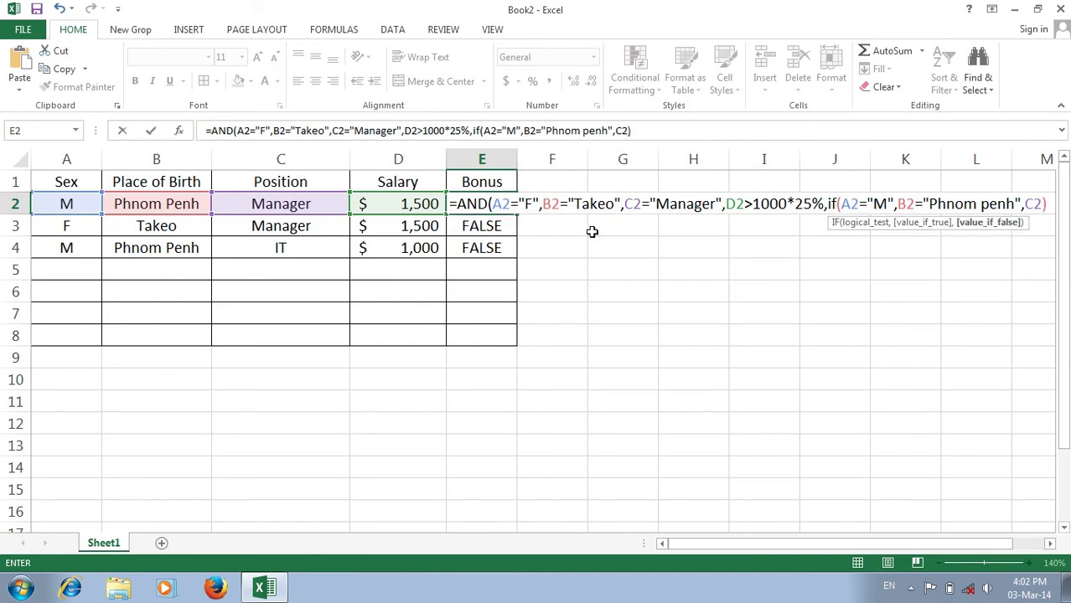
key(BackSpace)
key(BackSpace)
key(BackSpace)
key(BackSpace)
key(BackSpace)
key(BackSpace)
key(BackSpace)
key(BackSpace)
key(BackSpace)
key(BackSpace)
key(BackSpace)
key(BackSpace)
key(BackSpace)
key(BackSpace)
key(BackSpace)
key(BackSpace)
key(BackSpace)
key(BackSpace)
key(BackSpace)
key(BackSpace)
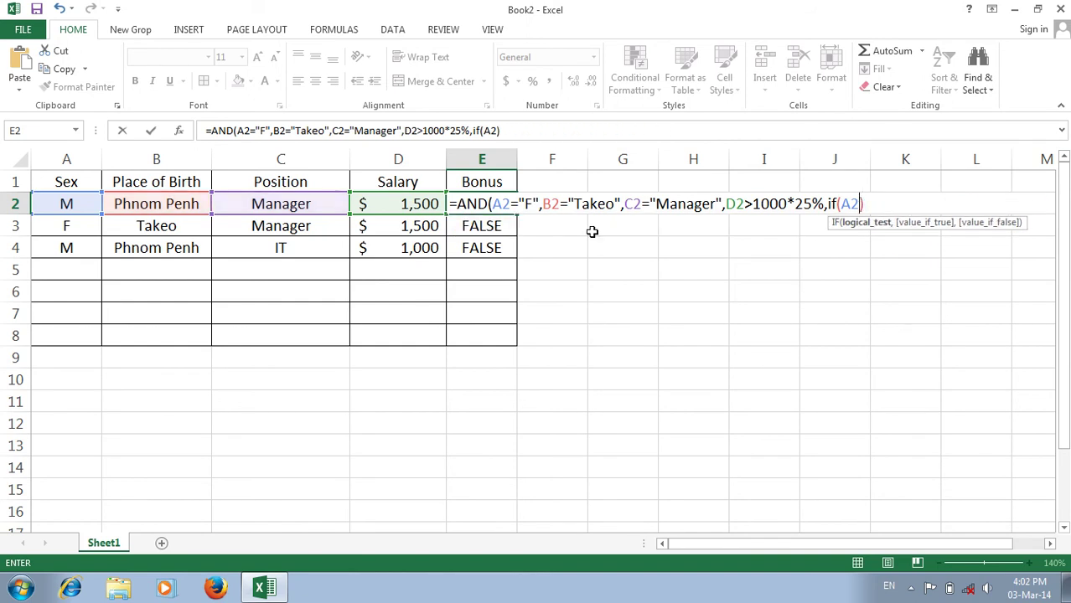
key(BackSpace)
key(BackSpace)
key(BackSpace)
key(BackSpace)
key(BackSpace)
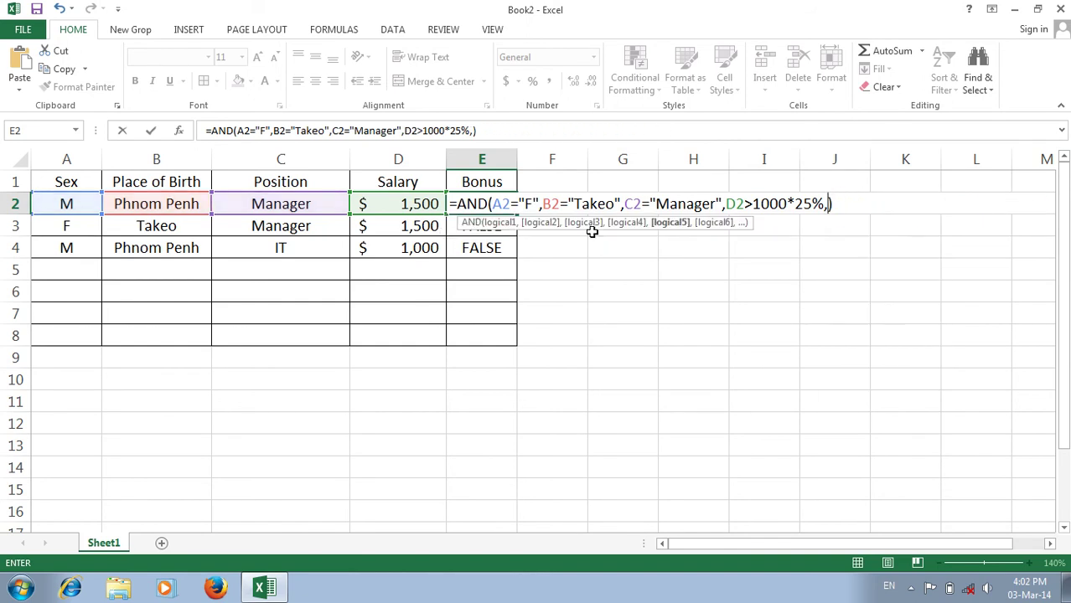
key(Right)
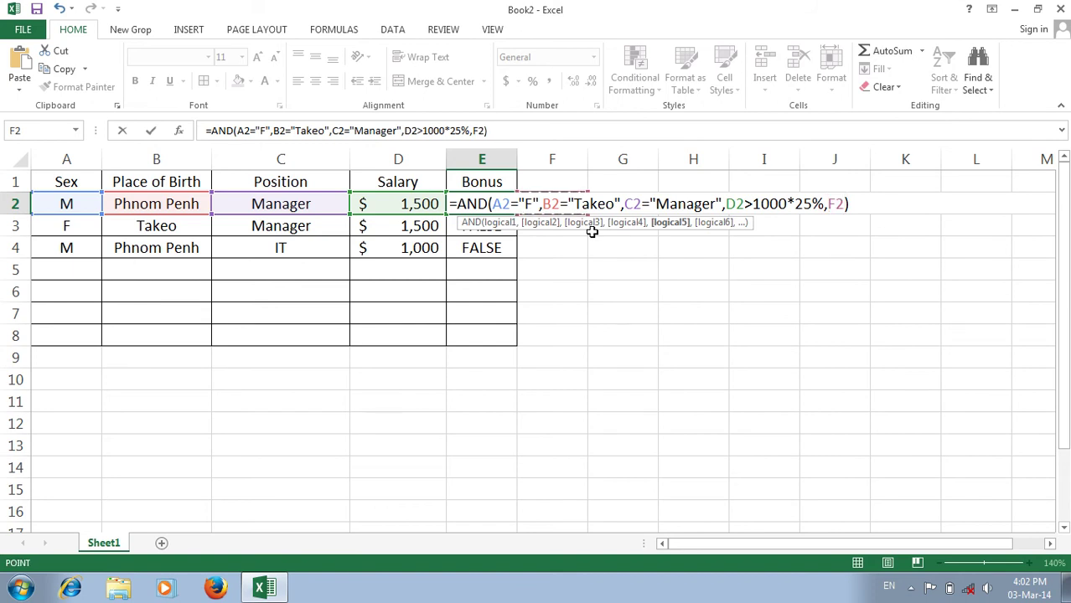
key(Right)
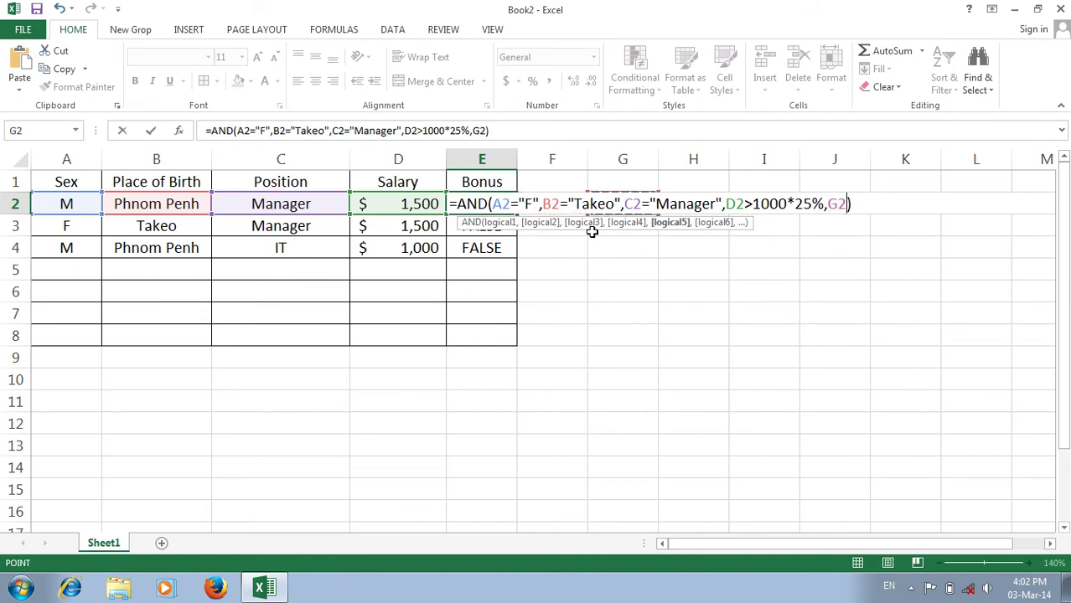
key(BackSpace)
key(BackSpace)
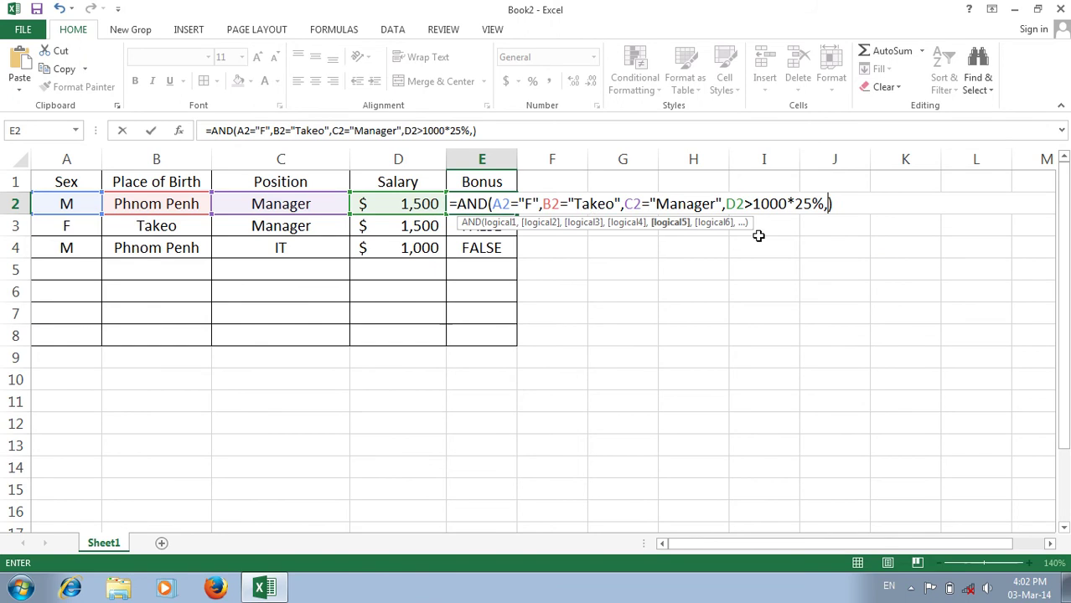
- Replace the salary test and trailing comma in the E2 formula with D2=1500, close the AND function and enter it
click(845, 199)
key(BackSpace)
key(BackSpace)
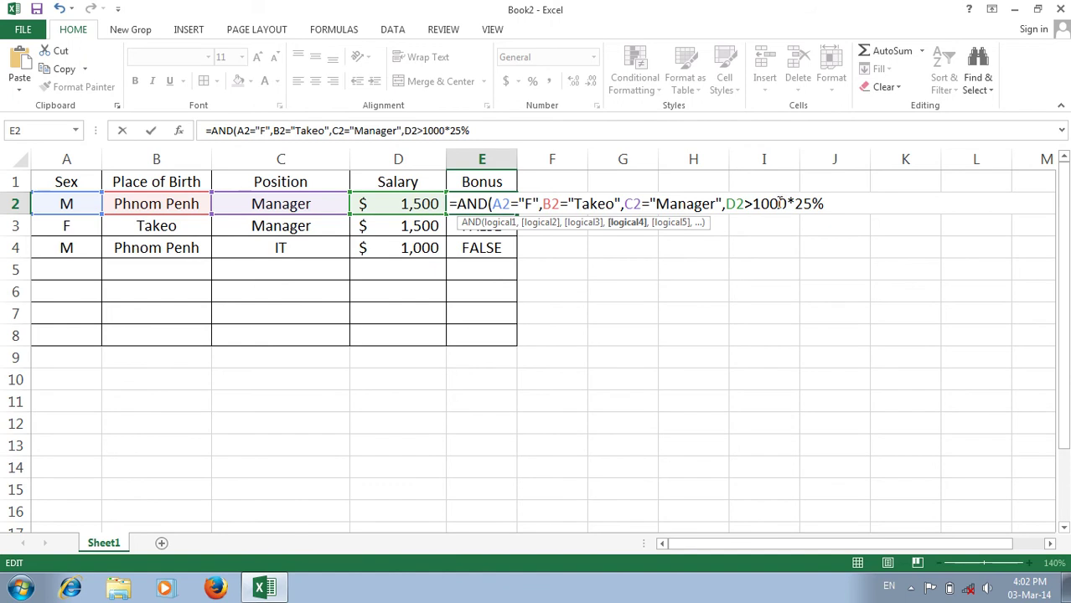
drag(787, 204, 752, 203)
click(851, 205)
key(BackSpace)
key(BackSpace)
key(BackSpace)
key(BackSpace)
key(BackSpace)
key(BackSpace)
key(BackSpace)
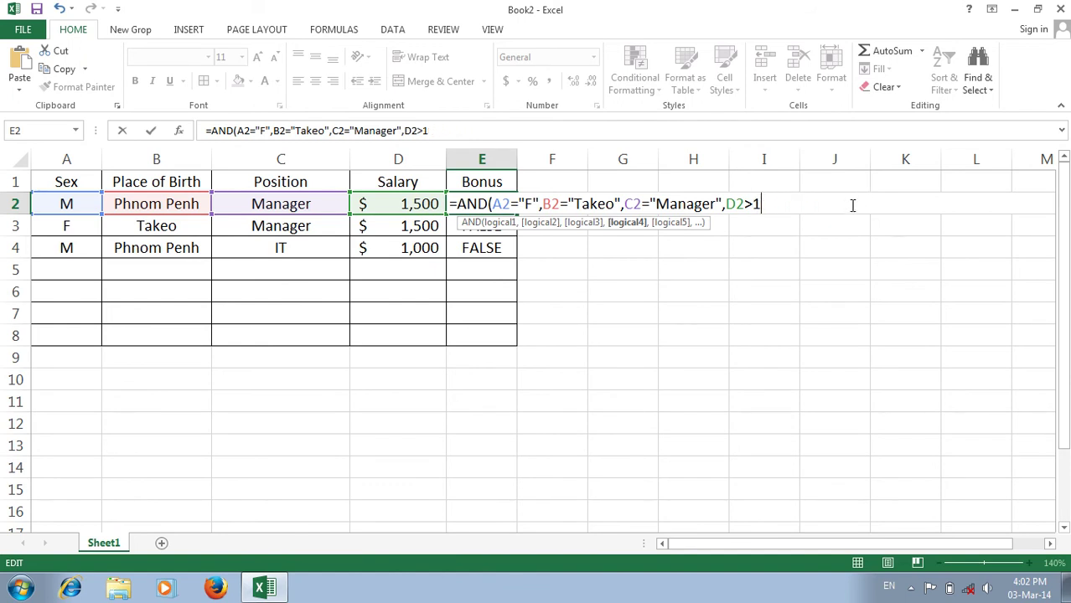
text(5)
key(BackSpace)
key(BackSpace)
key(BackSpace)
text(=1)
text(0)
key(BackSpace)
text(500)
text(0)
key(BackSpace)
text())
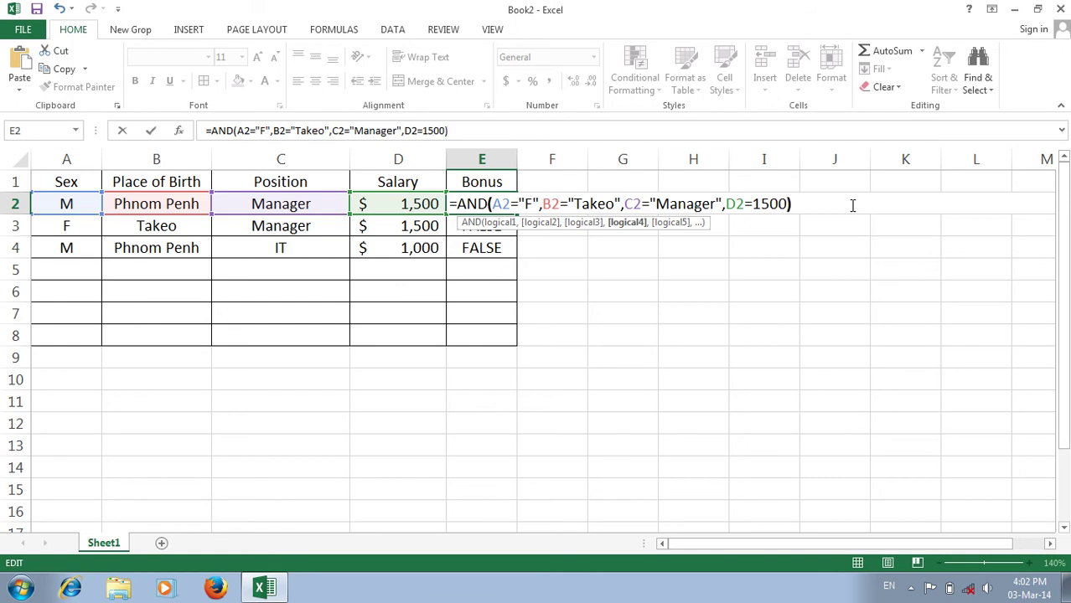
key(Return)
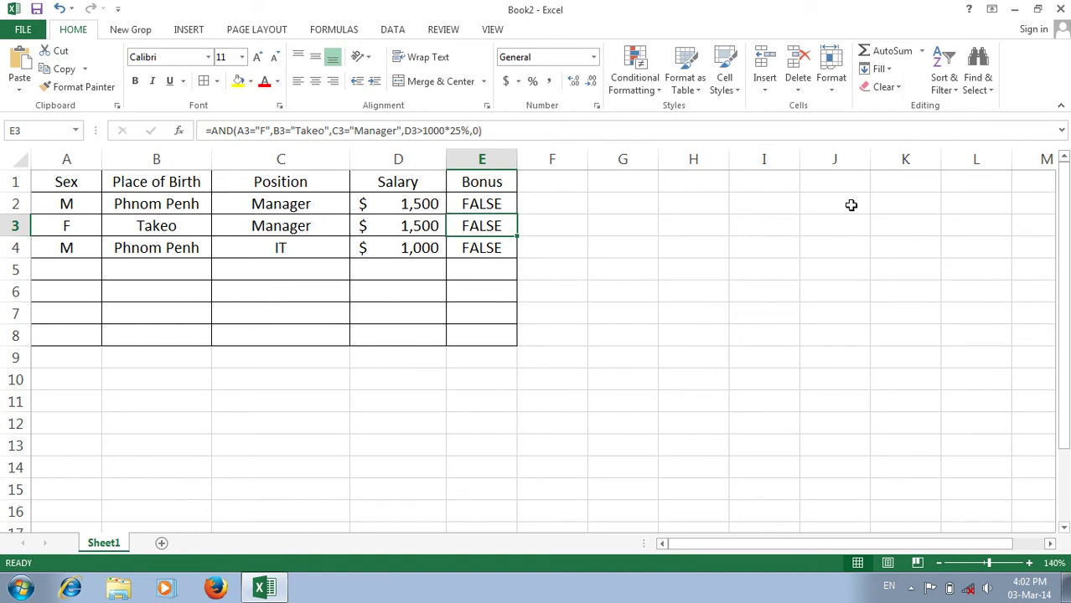
- Add 0 as the last argument of the E2 AND formula and fill the formula down through E4
double_click(493, 206)
click(786, 203)
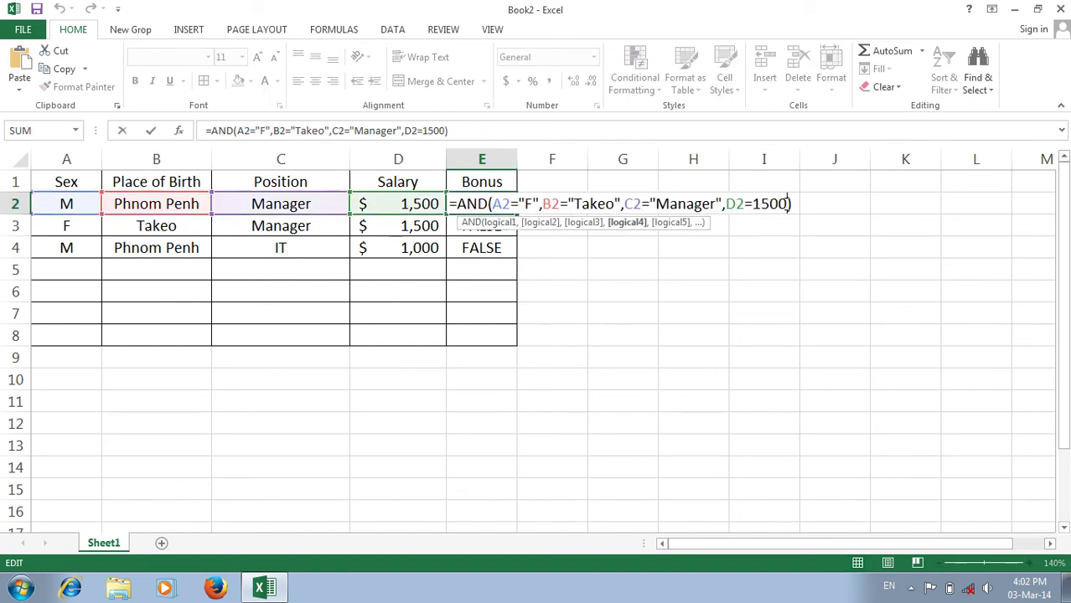
text(,0)
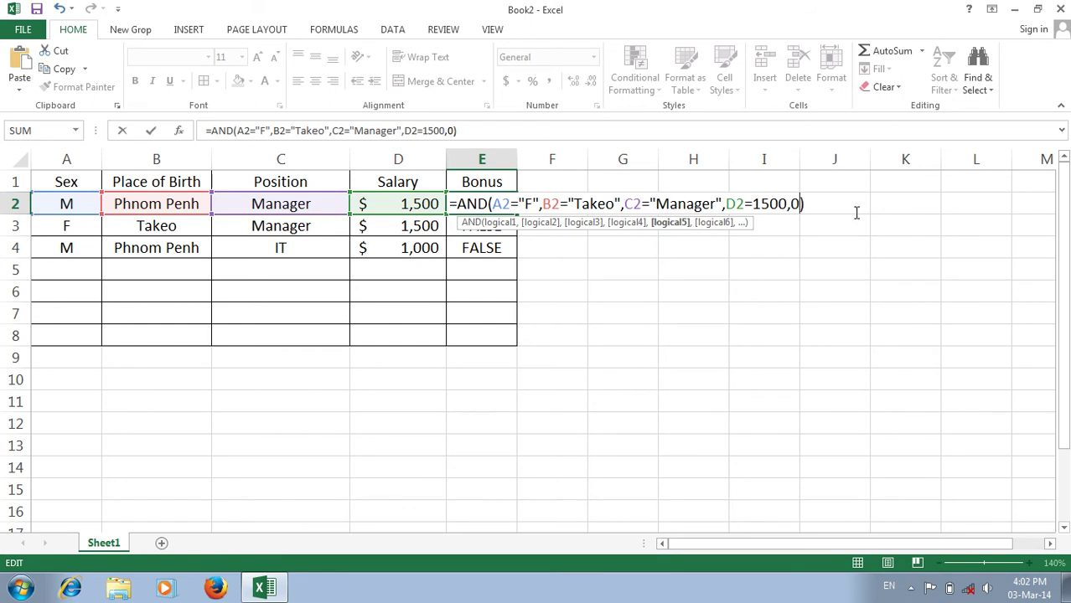
key(Return)
click(490, 203)
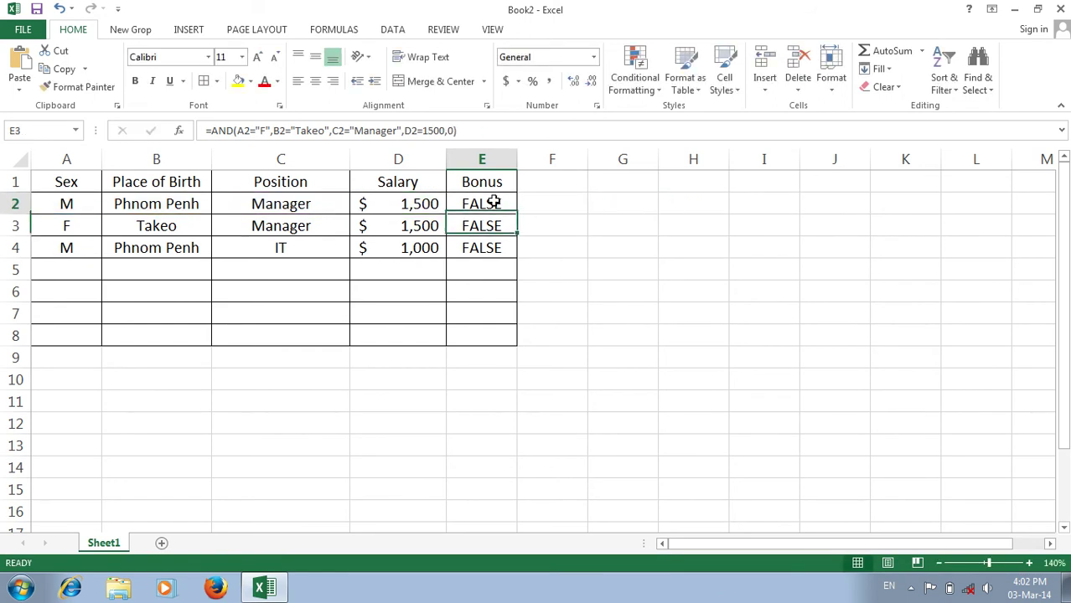
drag(518, 215, 515, 251)
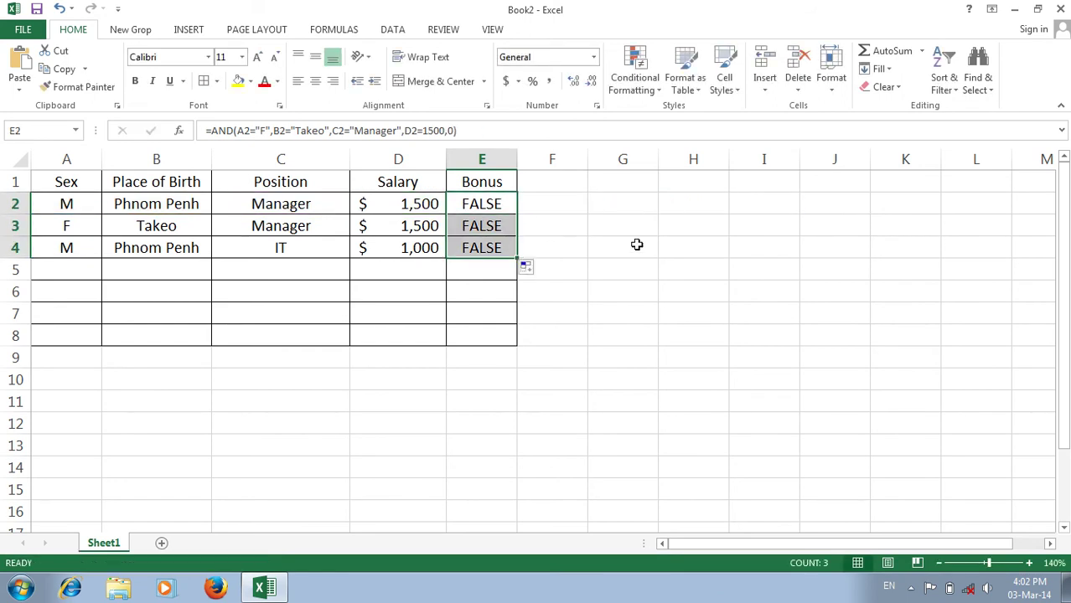
click(434, 205)
double_click(479, 204)
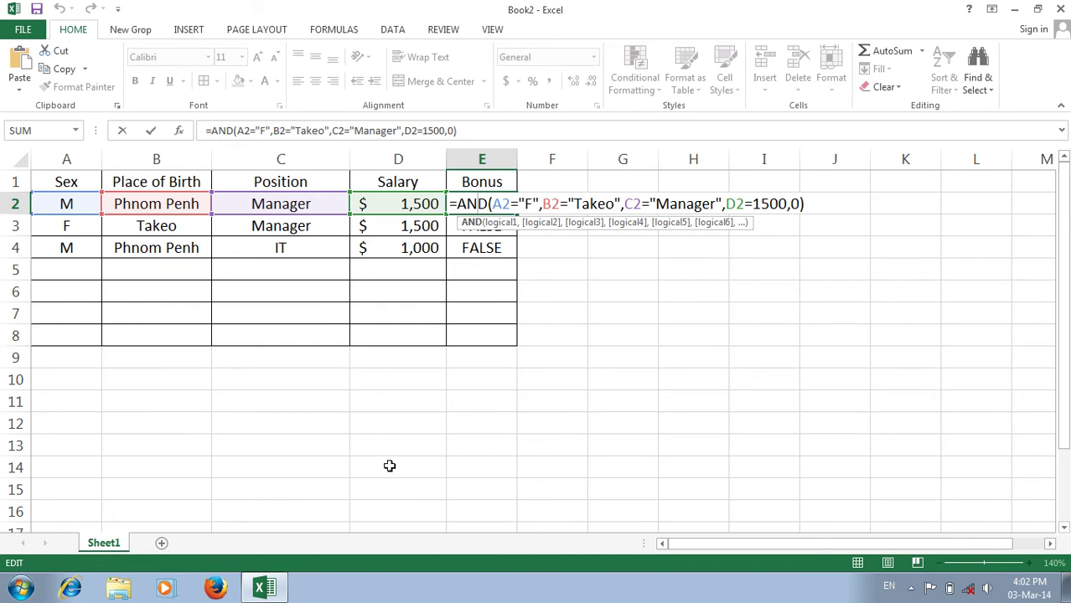
click(741, 267)
- Clear the Bonus formulas from cells E2 through E4
click(487, 206)
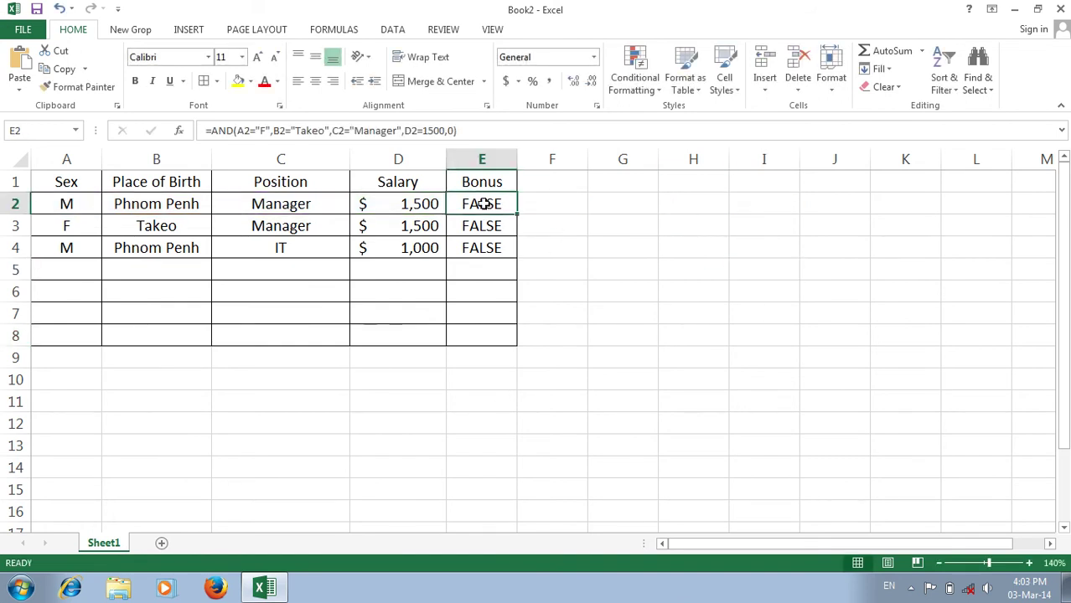
drag(488, 206, 580, 233)
key(Delete)
- Start a new AND formula in E2 with the first test A2="M", followed by a comma
click(504, 208)
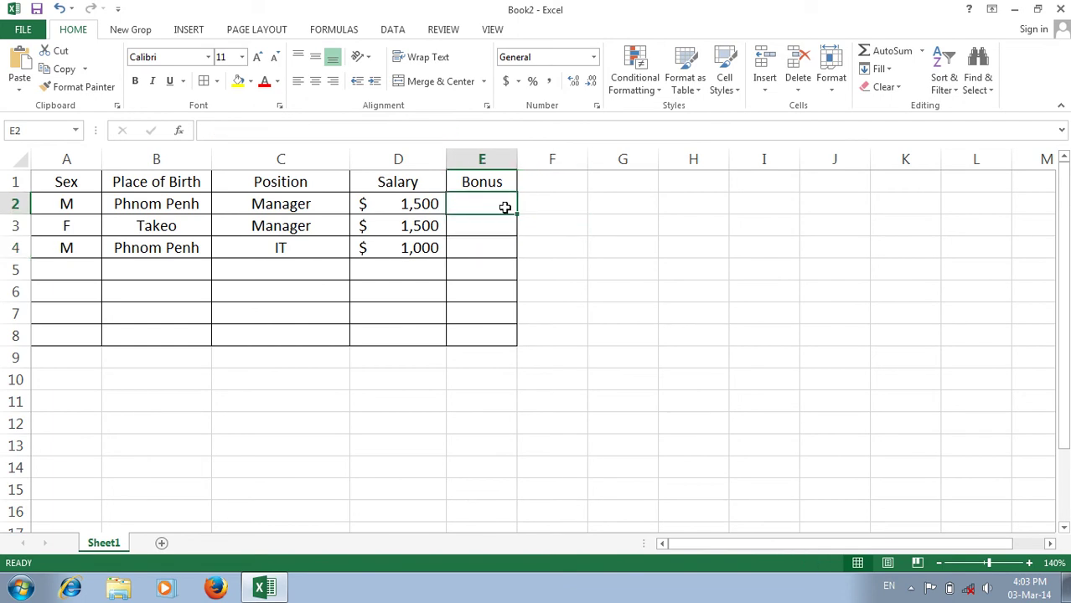
text(=)
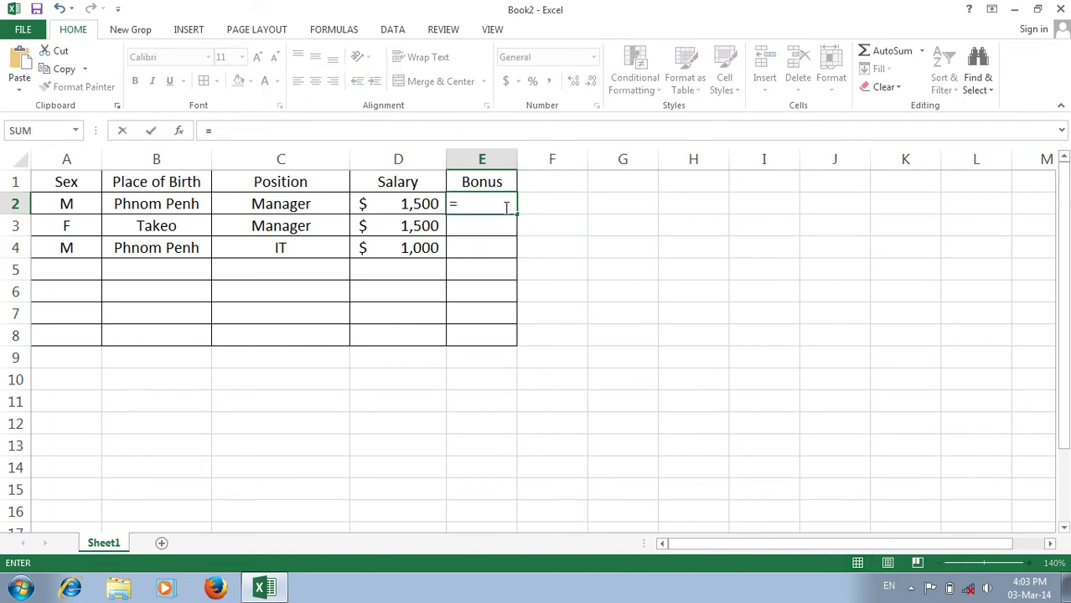
text(and)
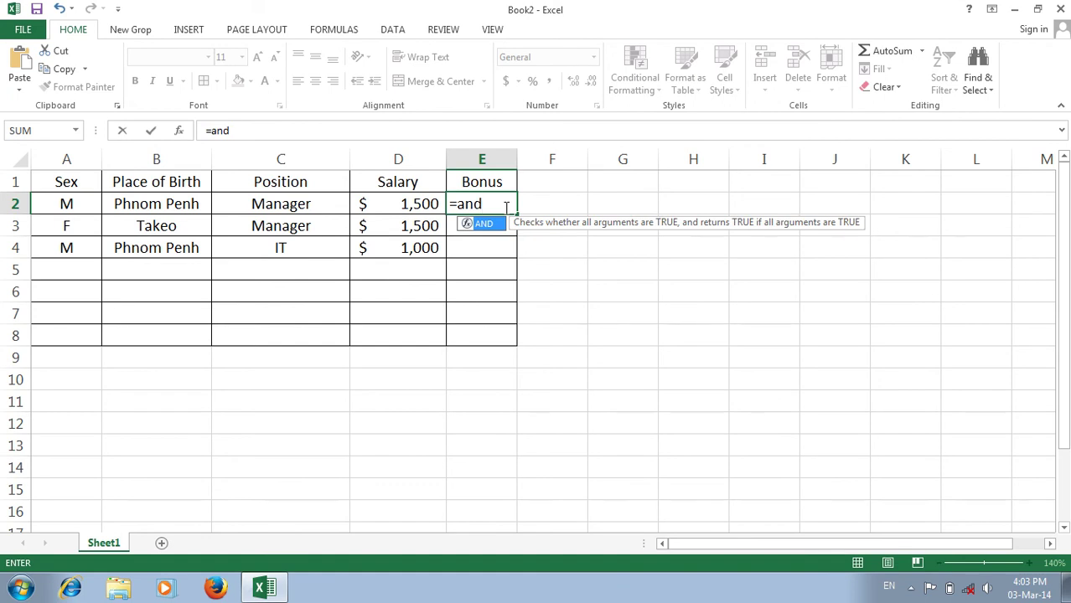
text(()
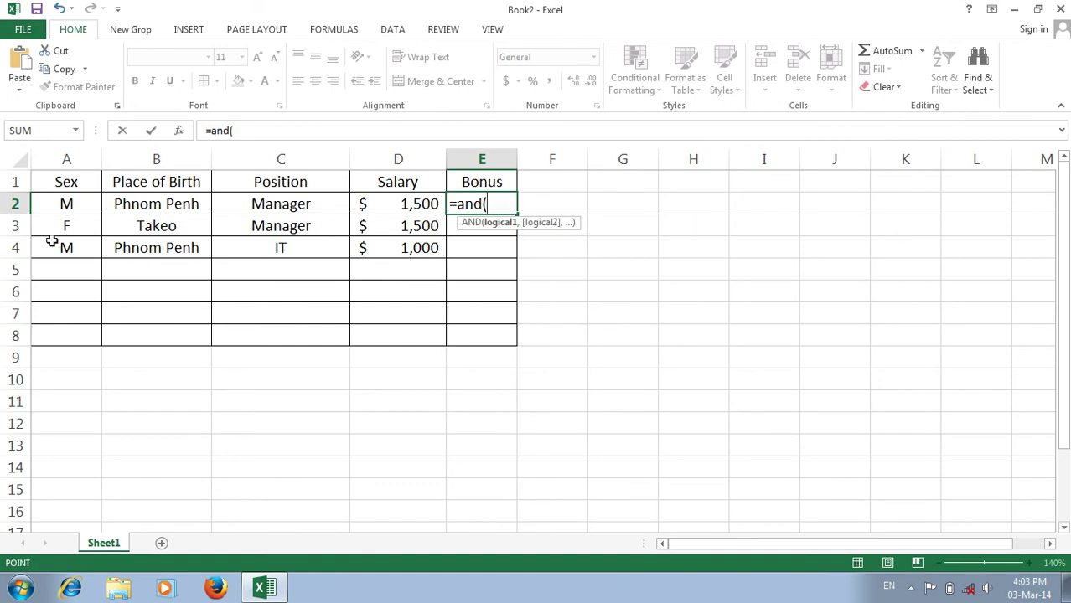
click(64, 207)
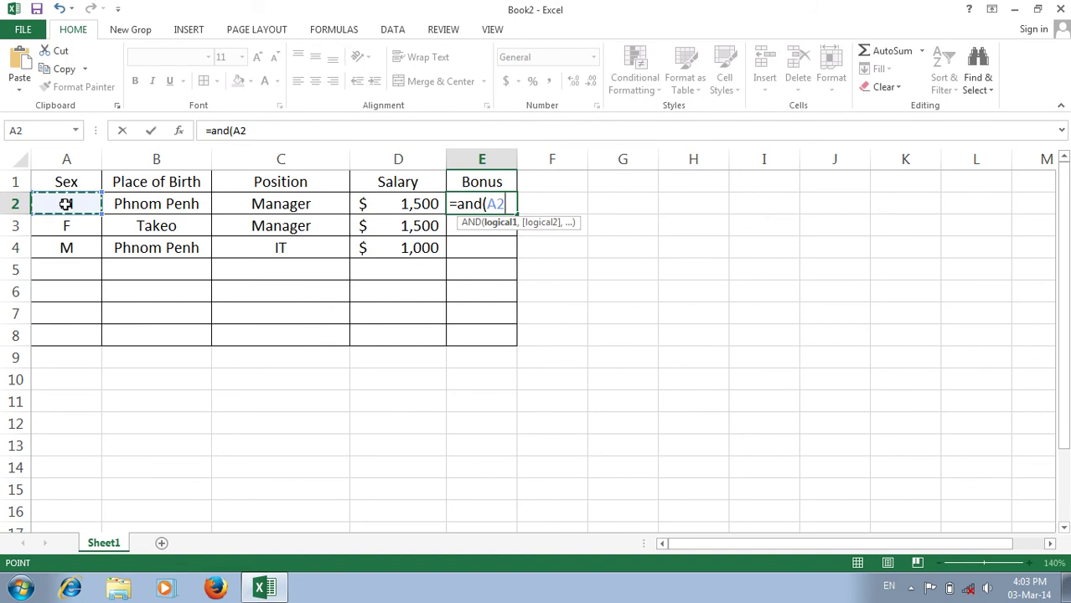
text(=")
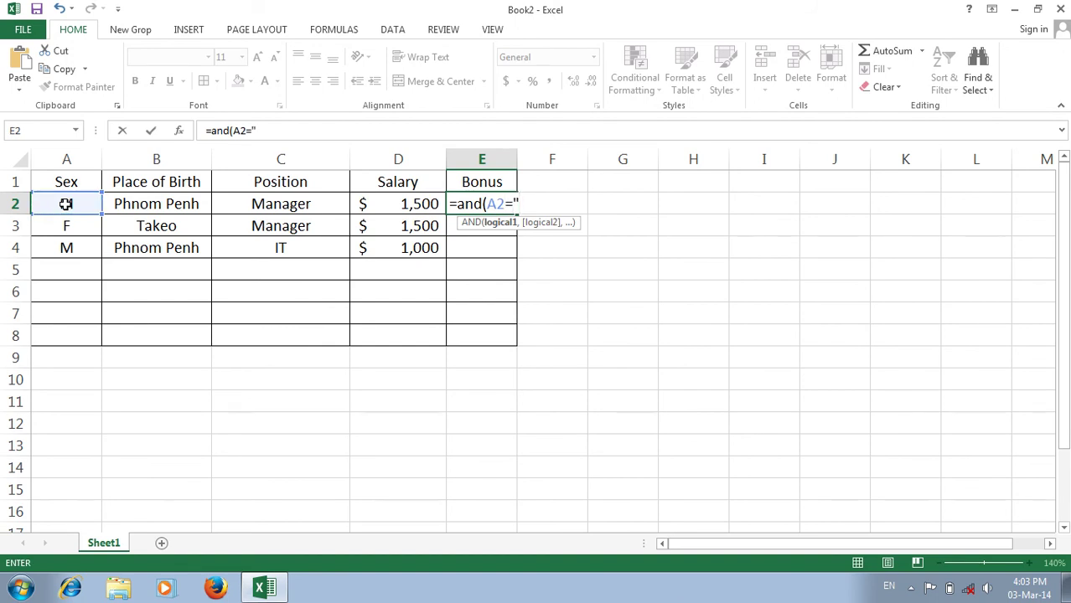
text(M",)
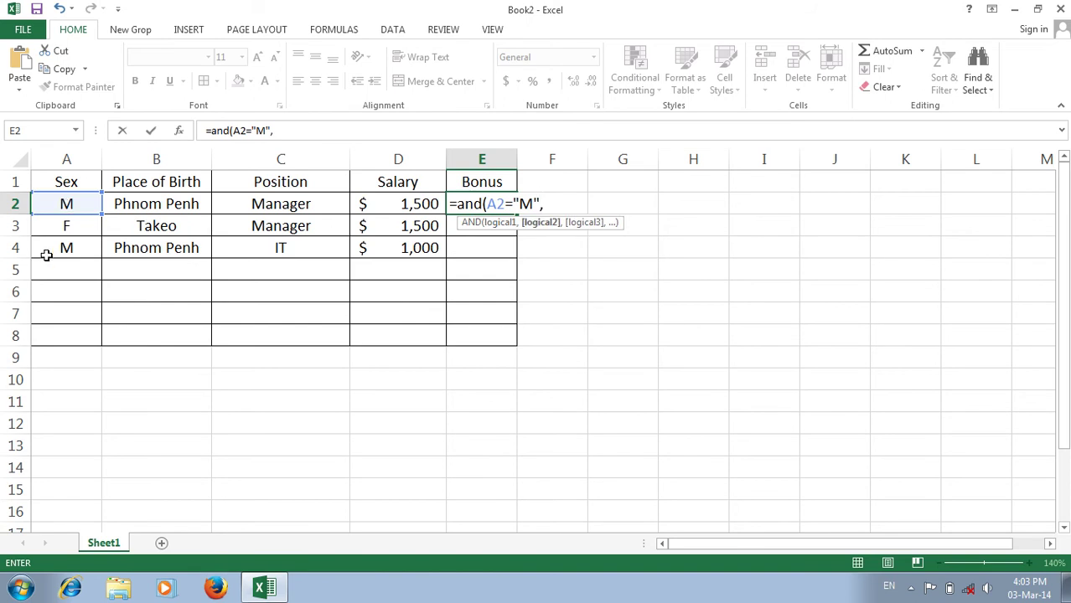
- Add the second test C2="Manager" and a comma to the AND formula in E2
click(287, 206)
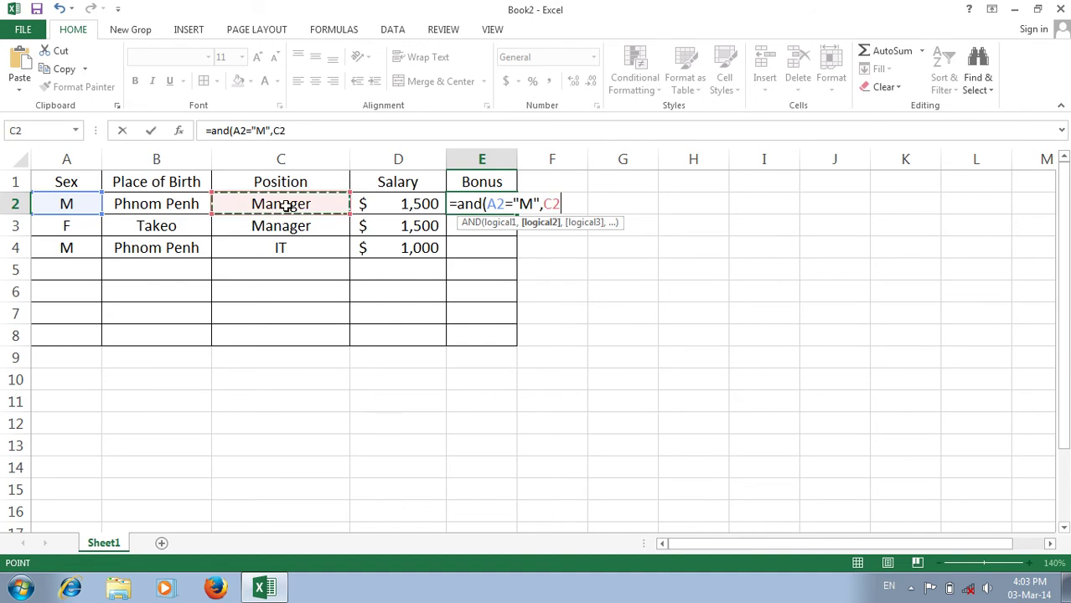
text(=")
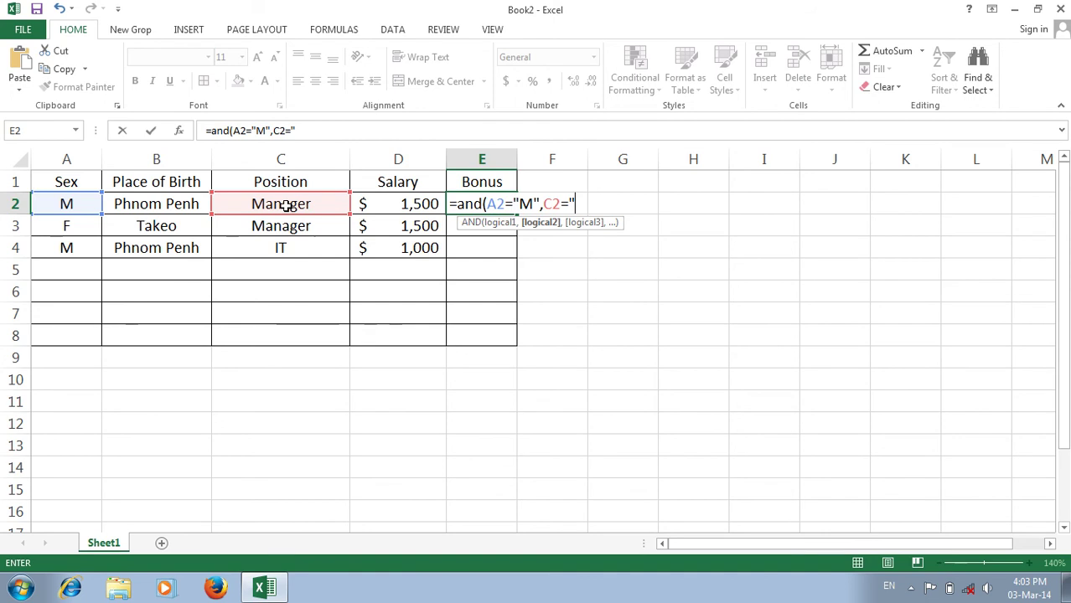
text(Manager)
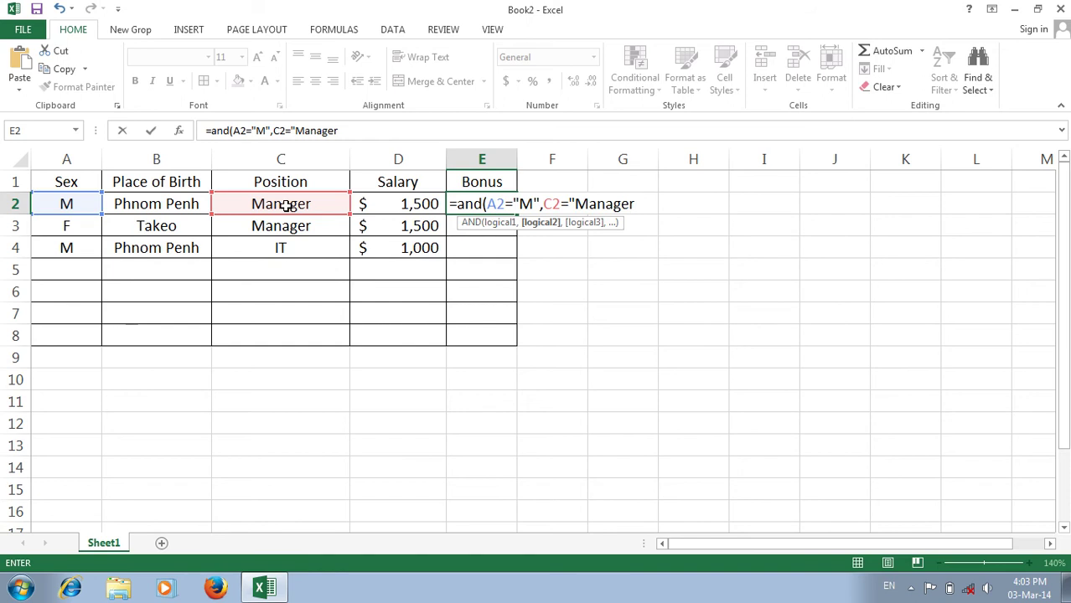
text(")
text(,)
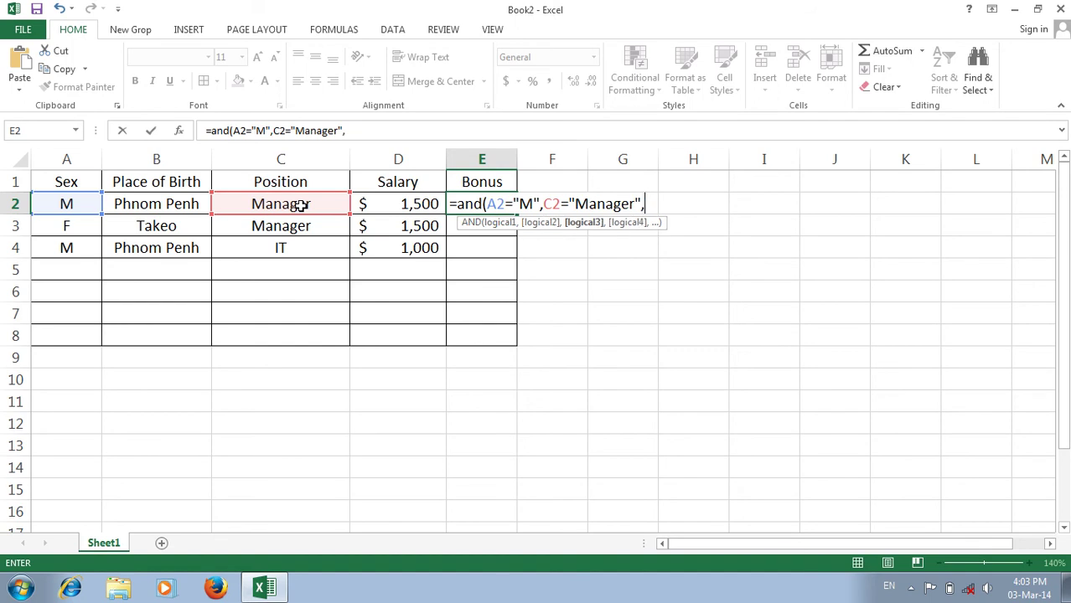
- Add the salary test D2=1500 and a last argument 0 to the E2 AND formula, close it and enter it
click(388, 205)
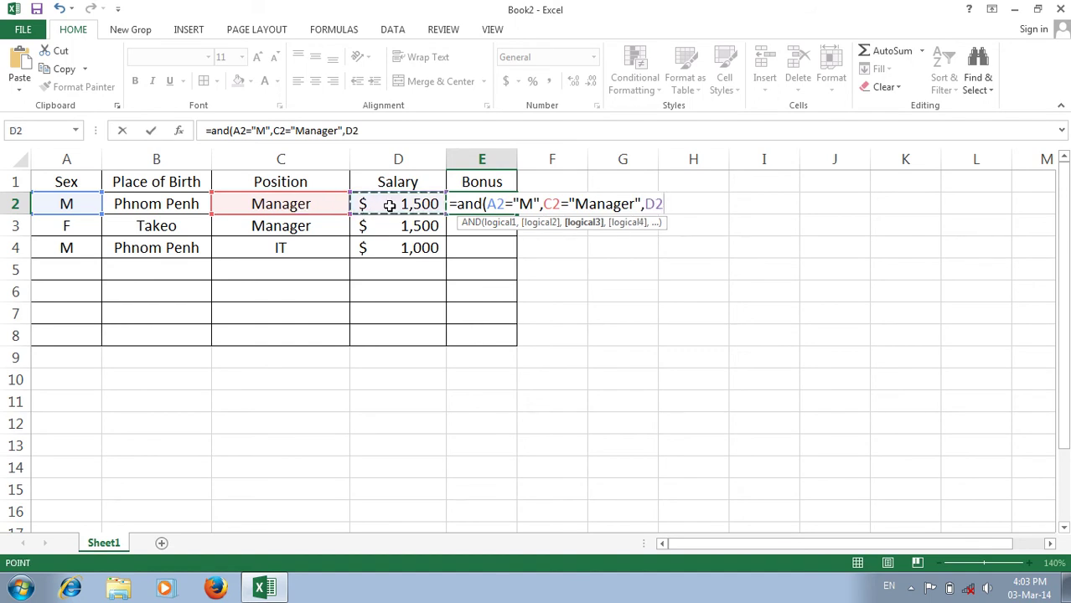
text(=)
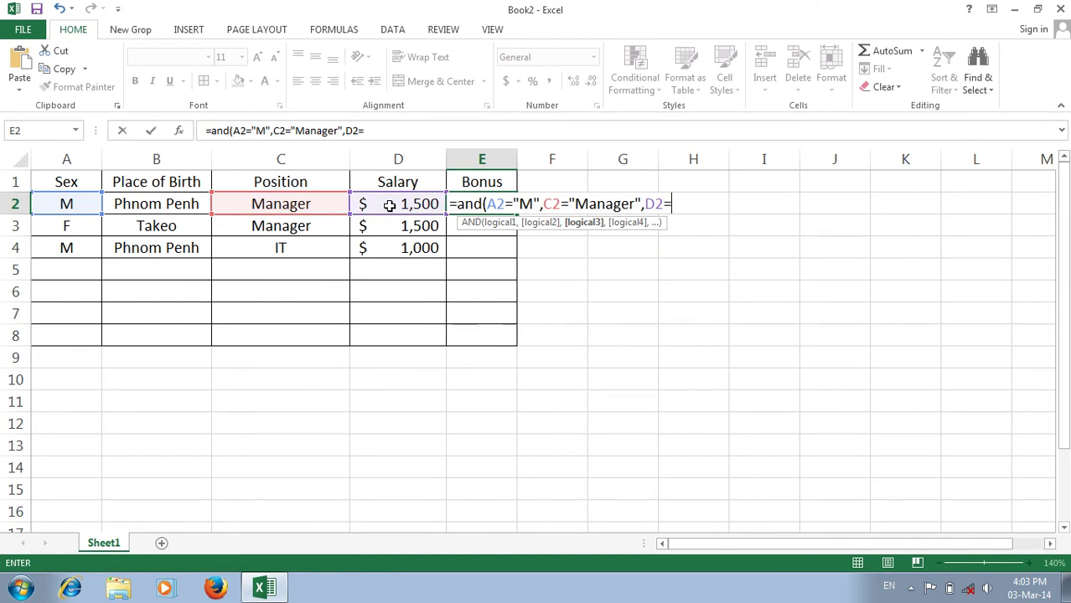
text(1000)
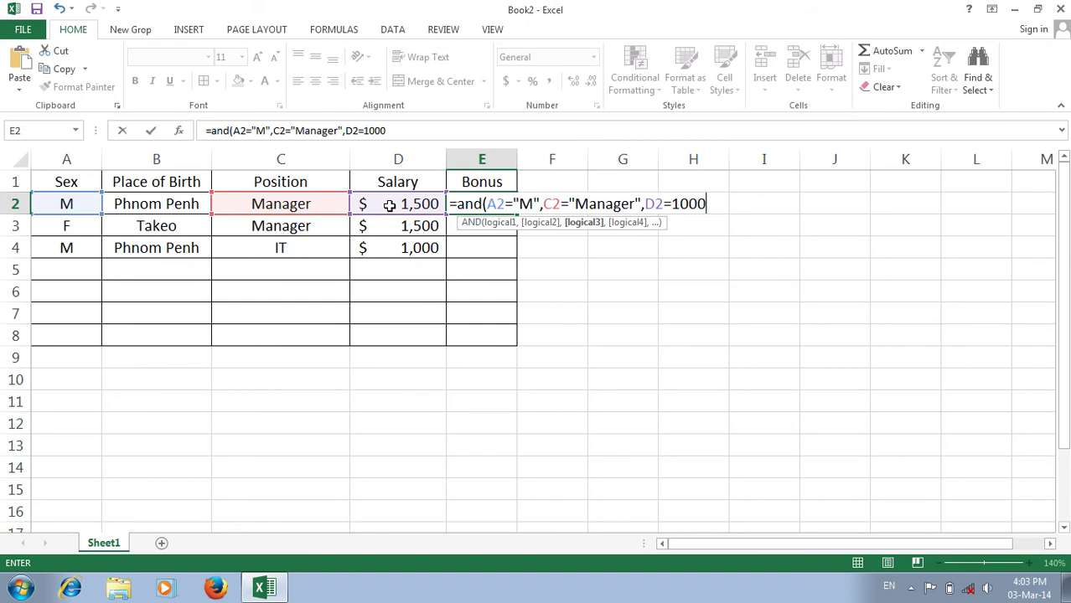
key(BackSpace)
key(BackSpace)
key(BackSpace)
text(500,0)
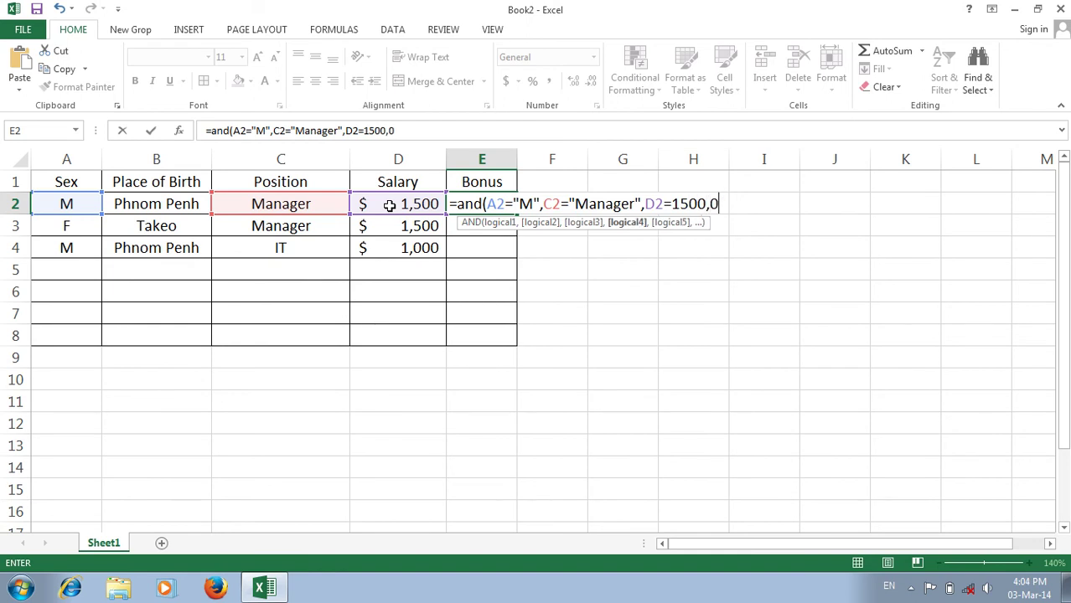
text())
key(Return)
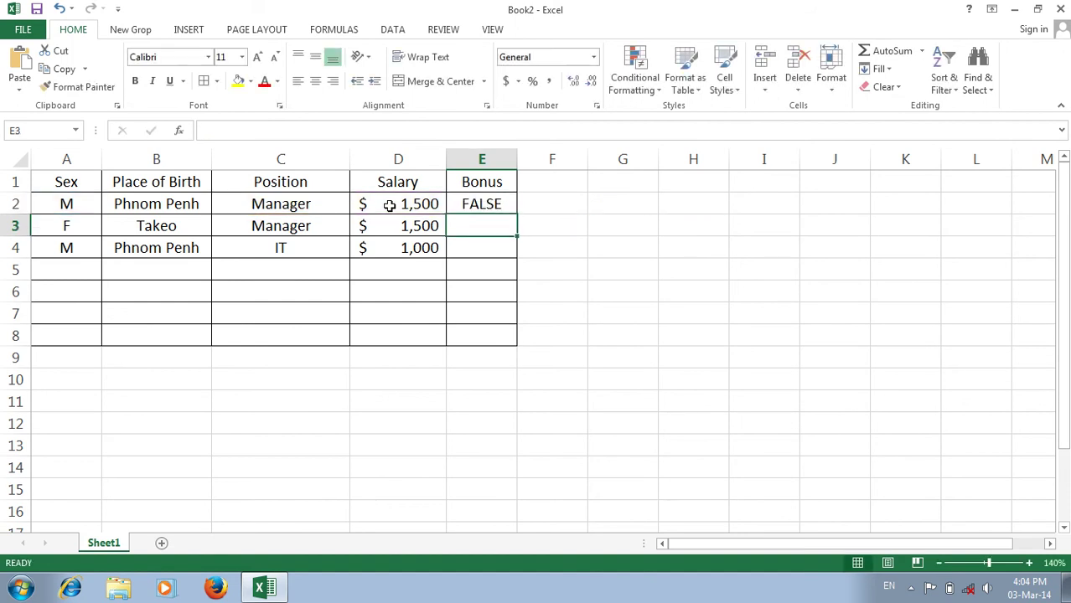
- Fill the E2 formula down through E4
click(475, 204)
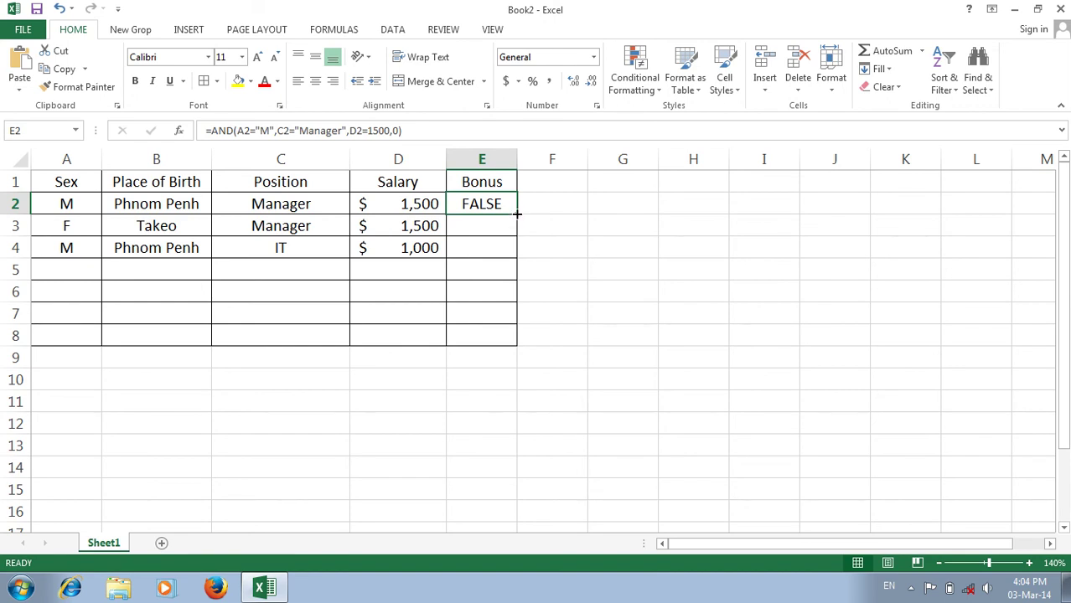
drag(518, 215, 521, 259)
click(552, 203)
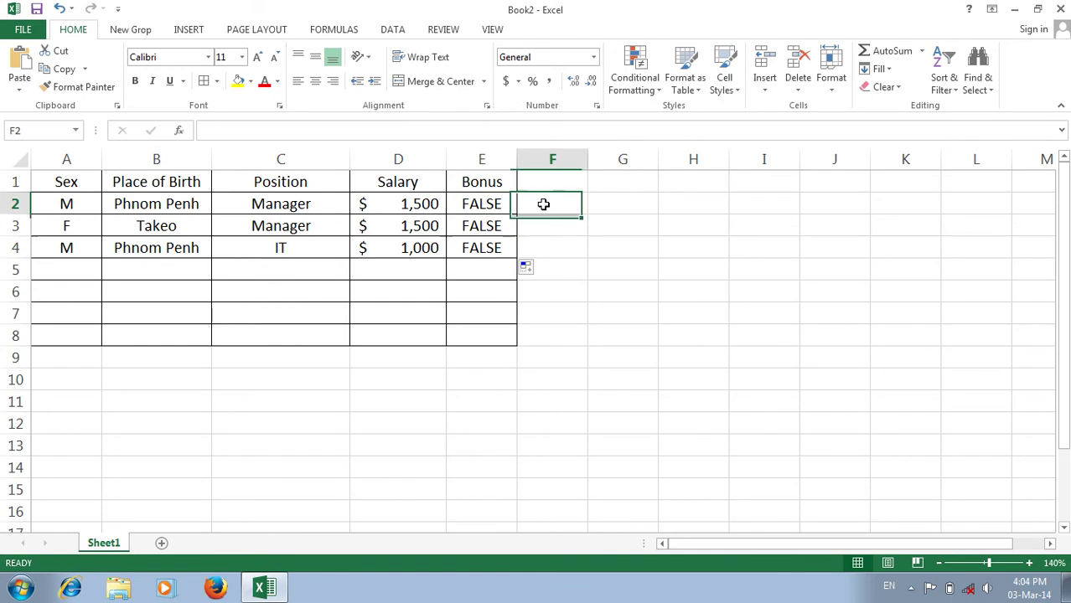
- Clear the Bonus header and the formulas below it from cells E1 through E4
drag(508, 188, 510, 243)
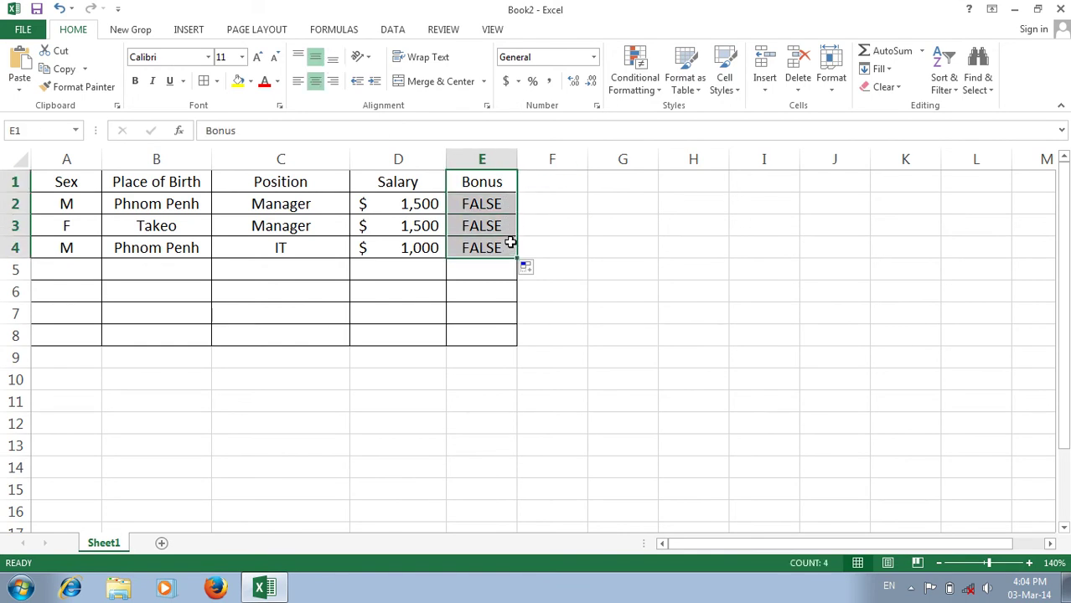
key(Delete)
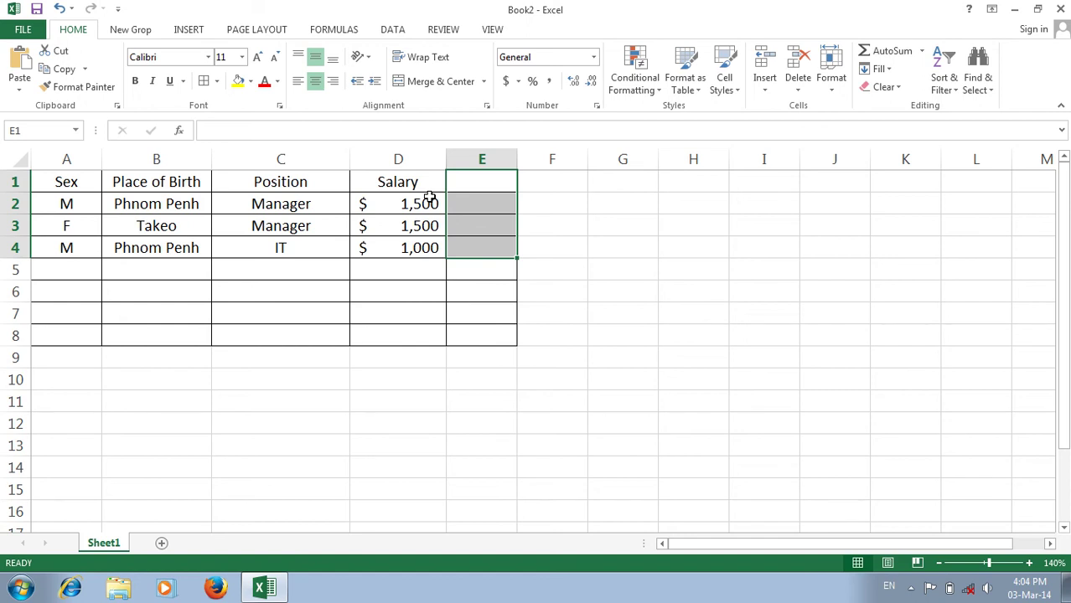
- Start an AND formula in E2 with cell A2 as the reference of its first test
click(482, 202)
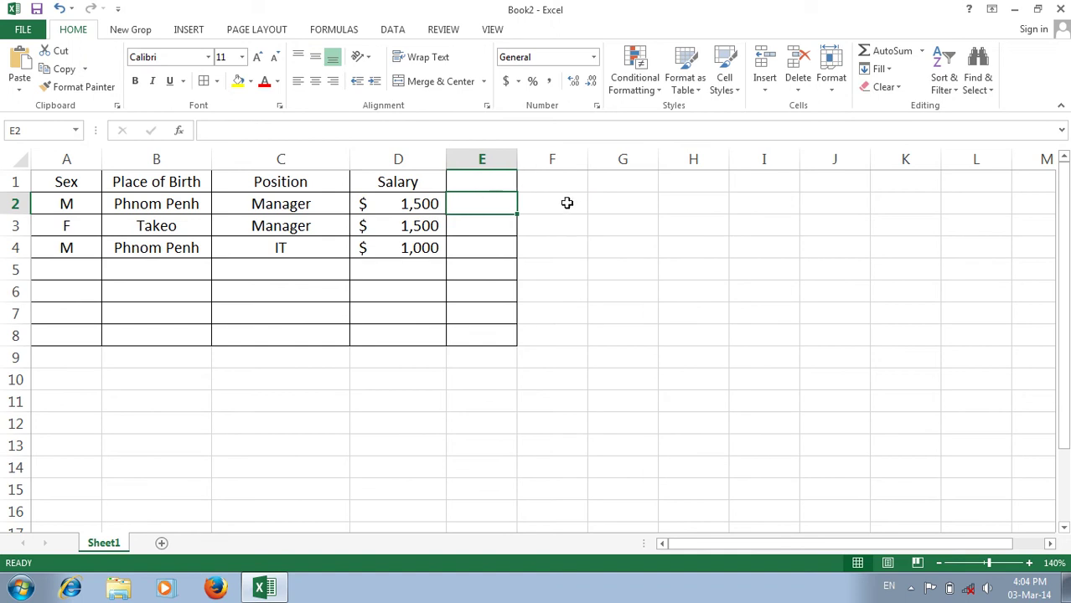
text(=a)
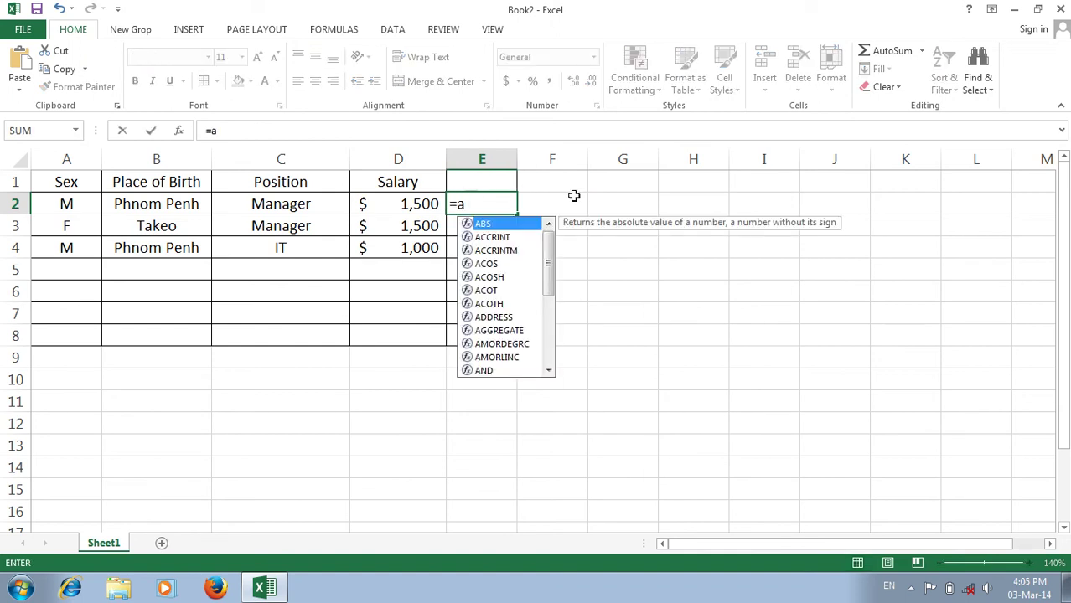
text(nd)
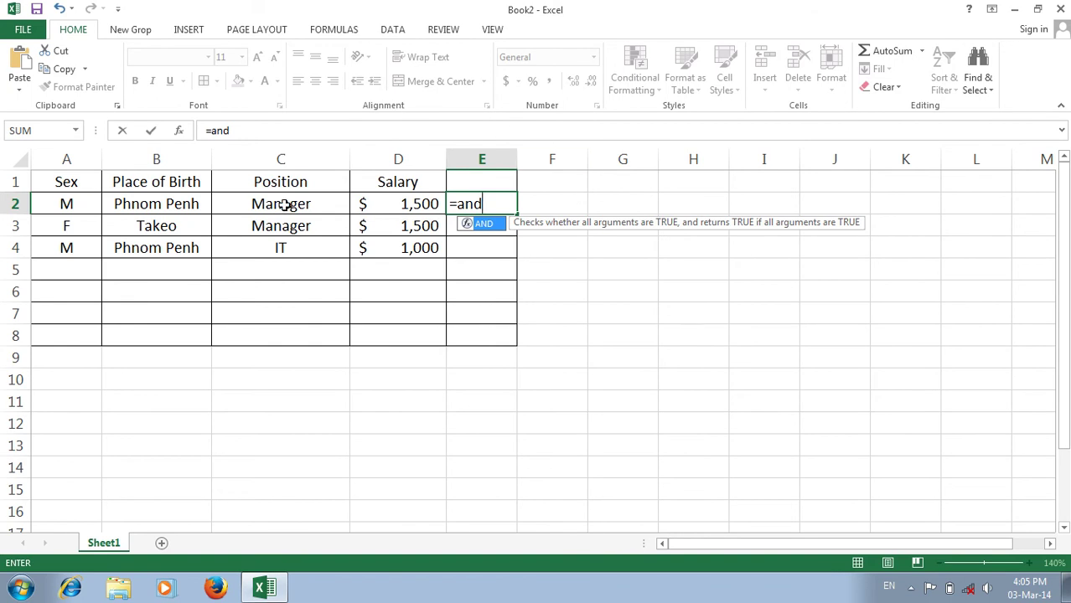
click(86, 204)
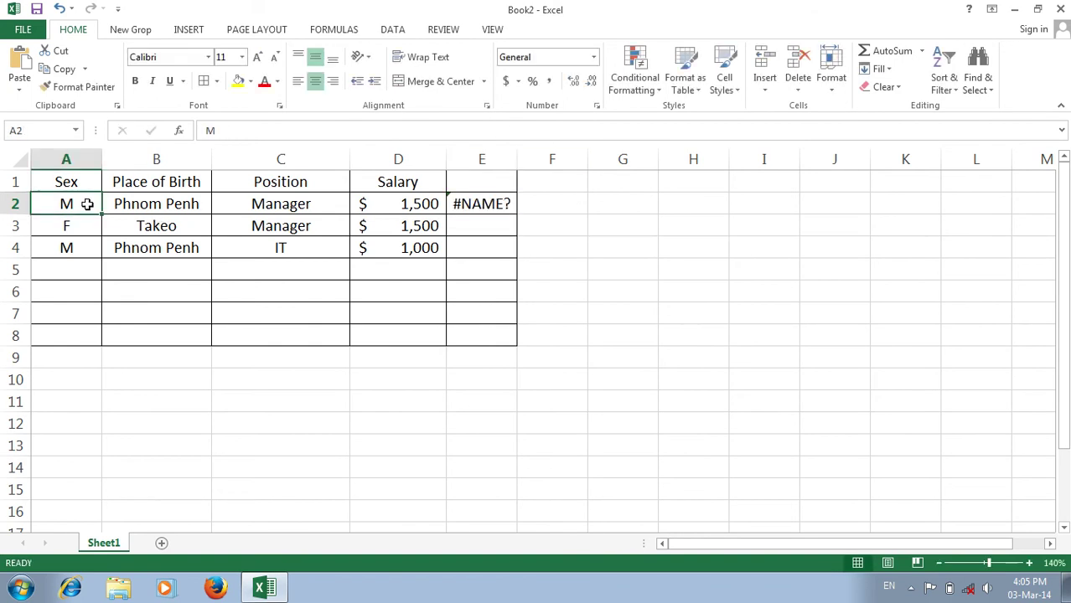
click(466, 204)
double_click(470, 204)
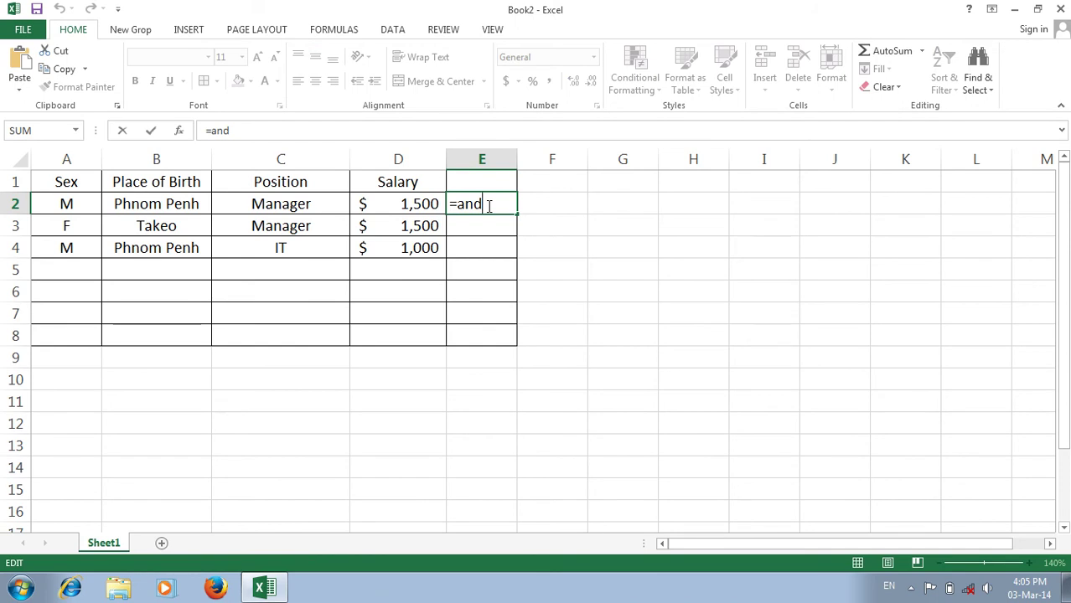
text(()
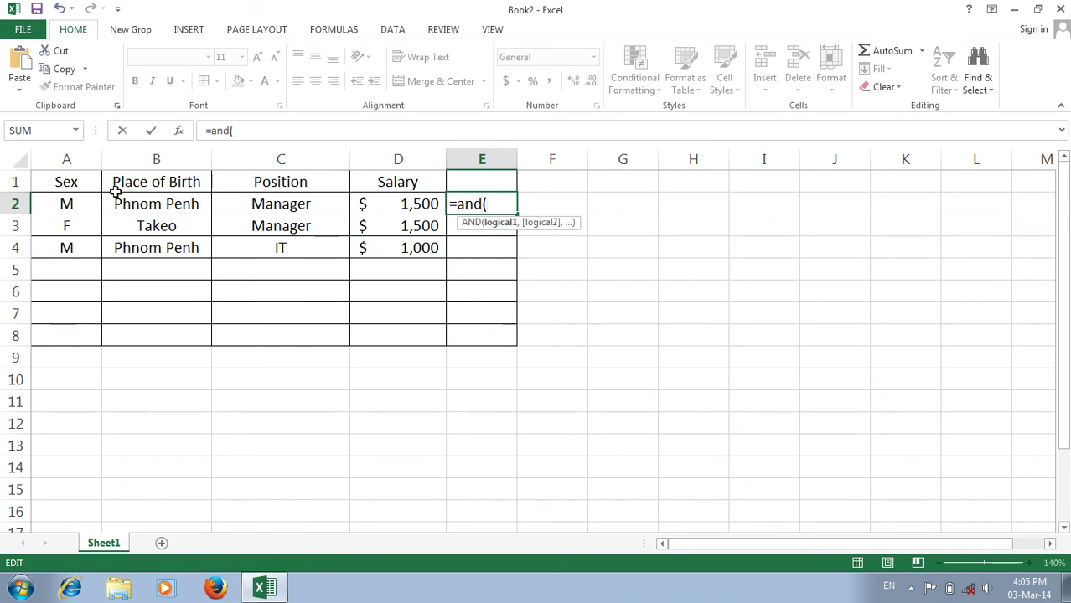
click(88, 204)
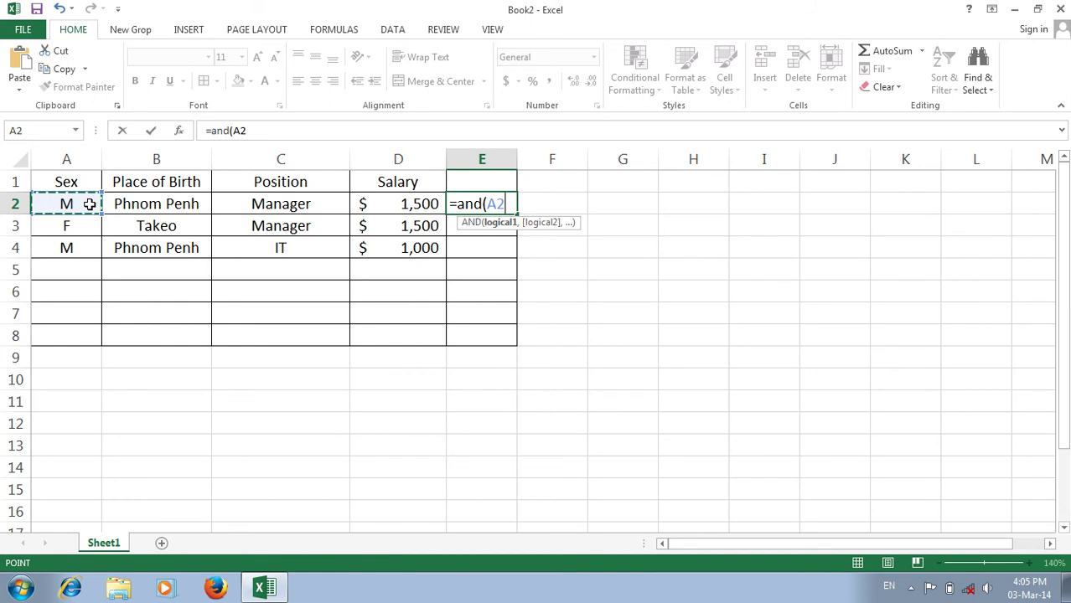
- Complete the first test in the E2 formula as A2="M" followed by a comma, declining the suggested formula correction
text(+)
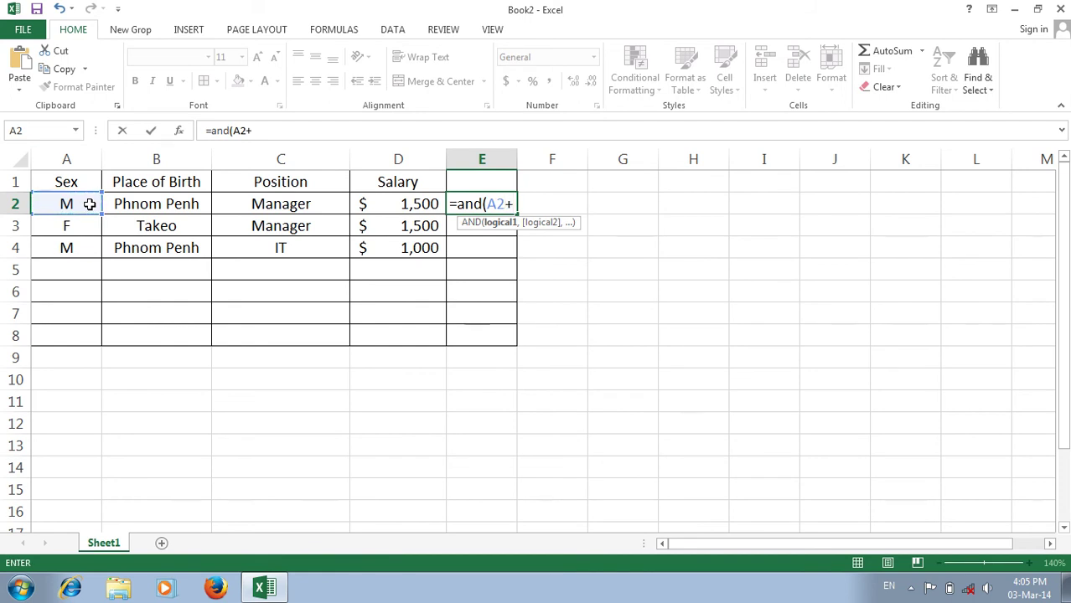
key(BackSpace)
text(=)
text(")
key(BackSpace)
text(")
key(Return)
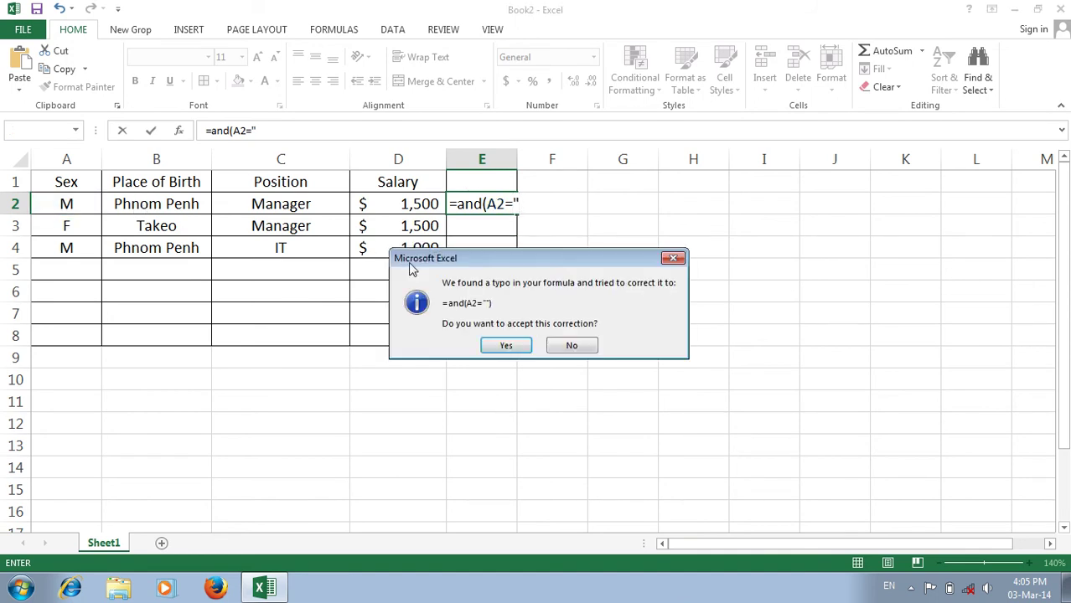
click(673, 258)
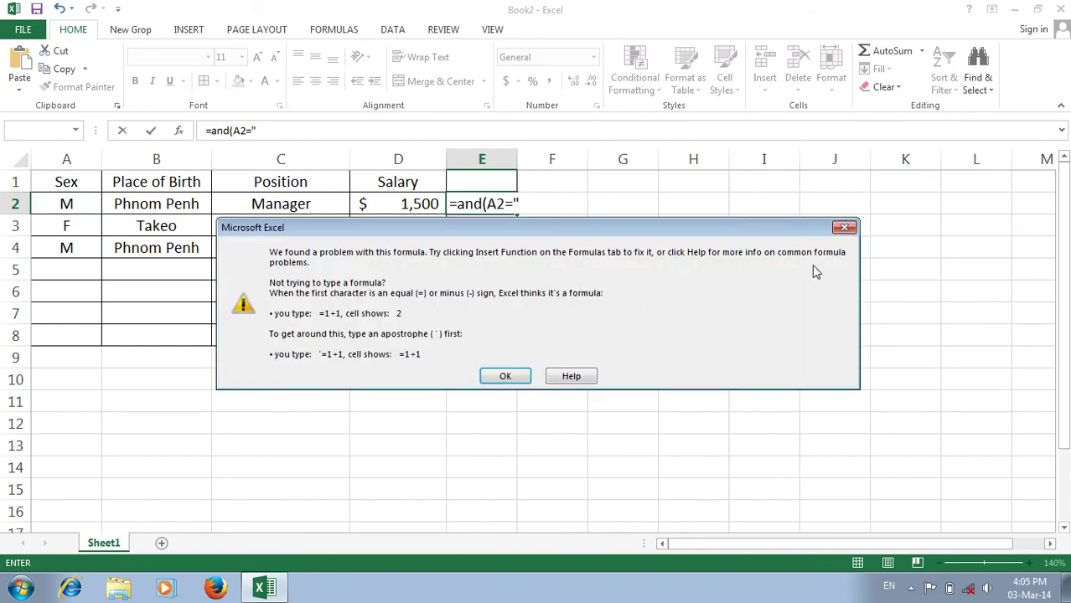
click(844, 227)
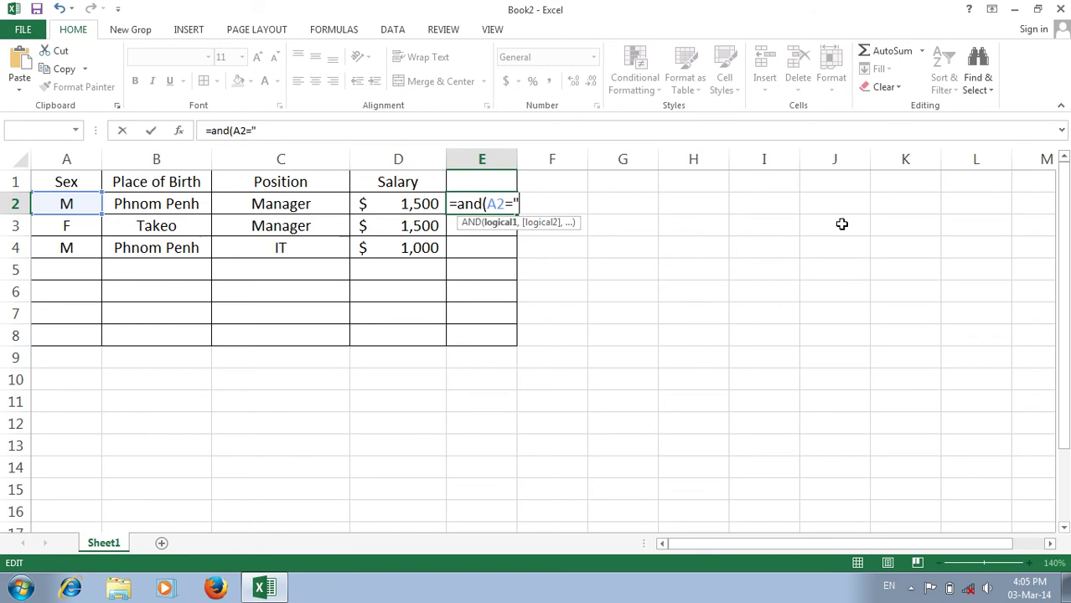
text(M",)
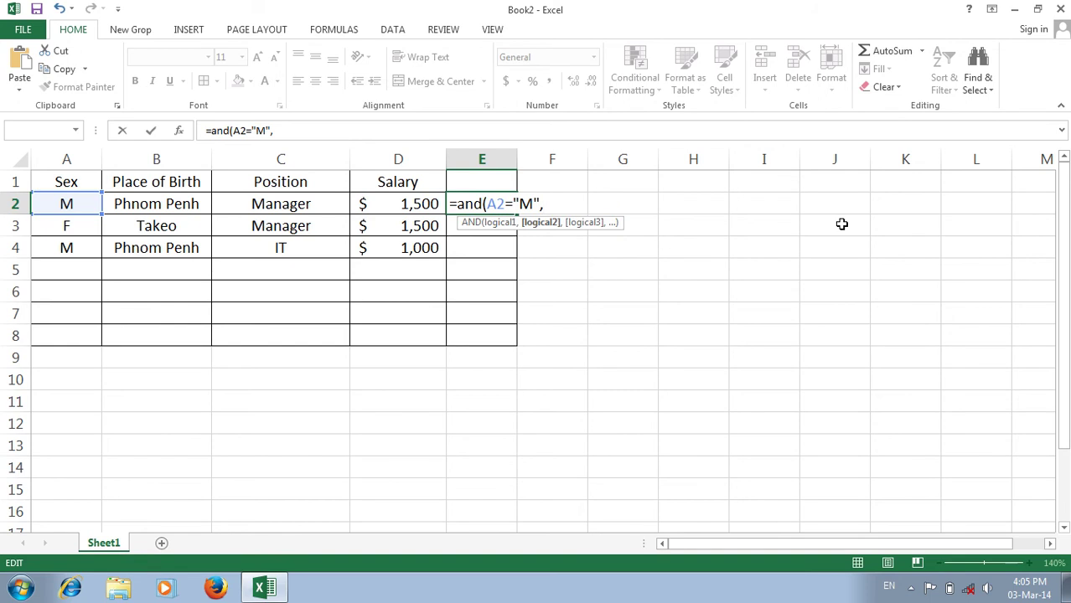
- Add a reference to the Position cell C2 as the second argument of the E2 formula
text(")
key(BackSpace)
click(303, 203)
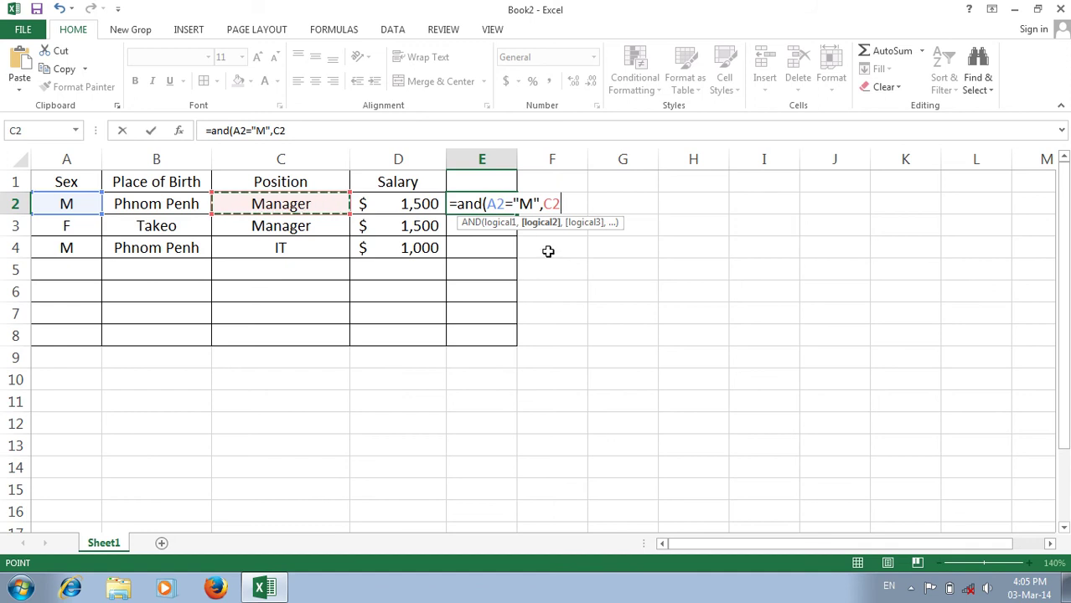
- Delete the whole unfinished AND formula from E2 and leave the cell empty
key(BackSpace)
key(BackSpace)
key(BackSpace)
key(BackSpace)
key(BackSpace)
key(BackSpace)
key(BackSpace)
key(BackSpace)
key(BackSpace)
key(BackSpace)
key(BackSpace)
key(BackSpace)
key(BackSpace)
key(BackSpace)
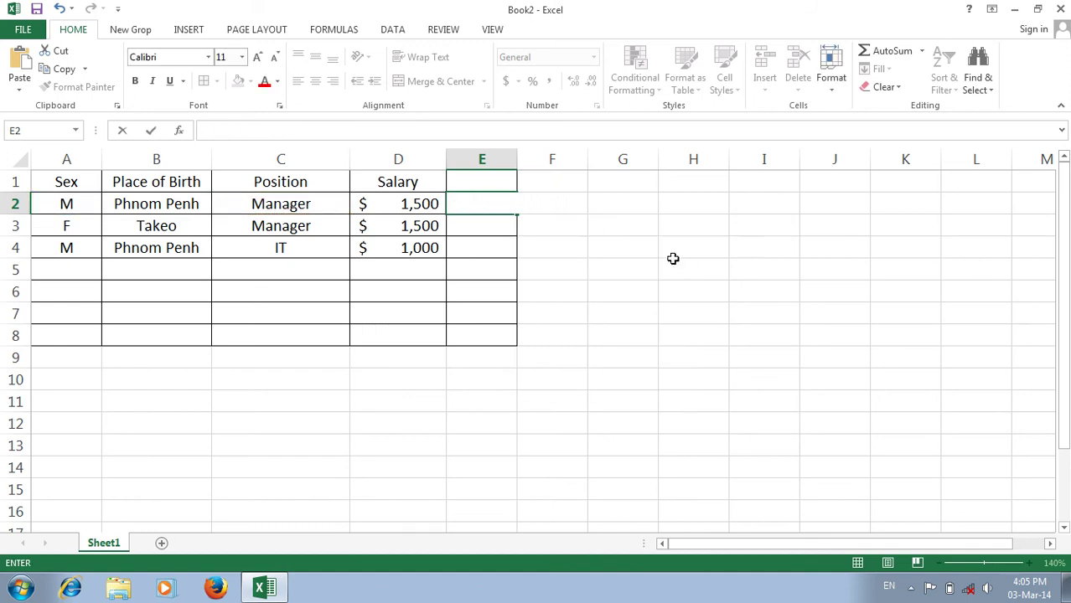
click(672, 336)
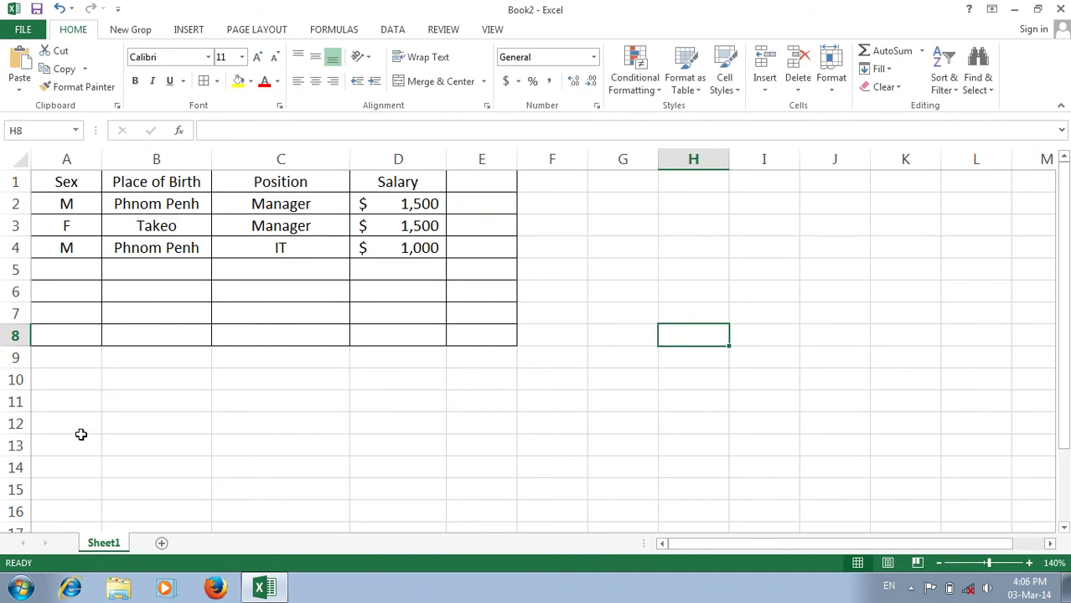
- Open the recent workbook "Nested IF and Sumif Funtion"
click(22, 30)
click(31, 28)
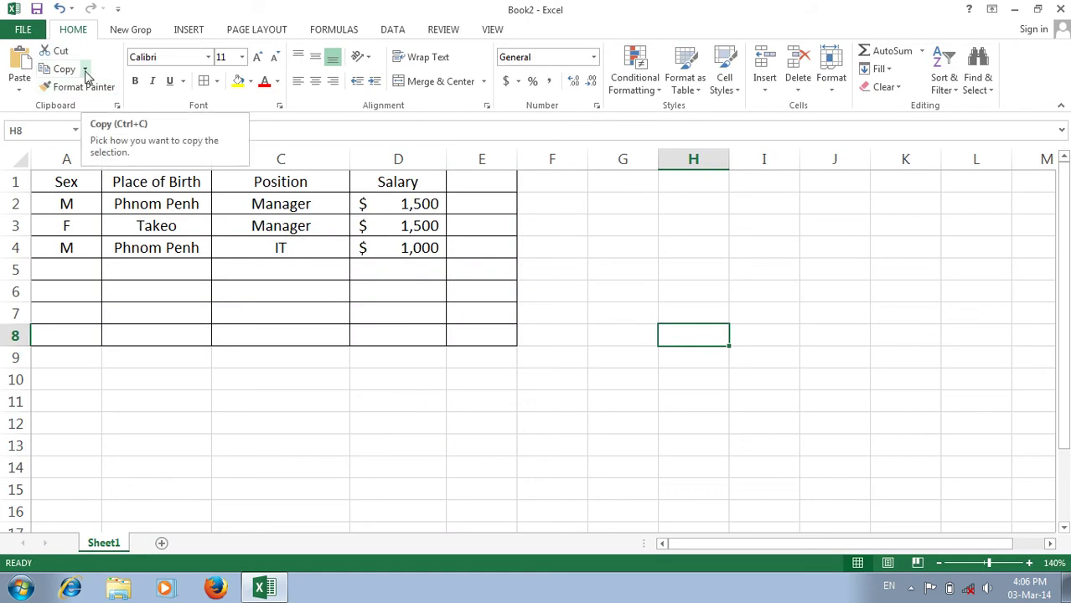
click(28, 28)
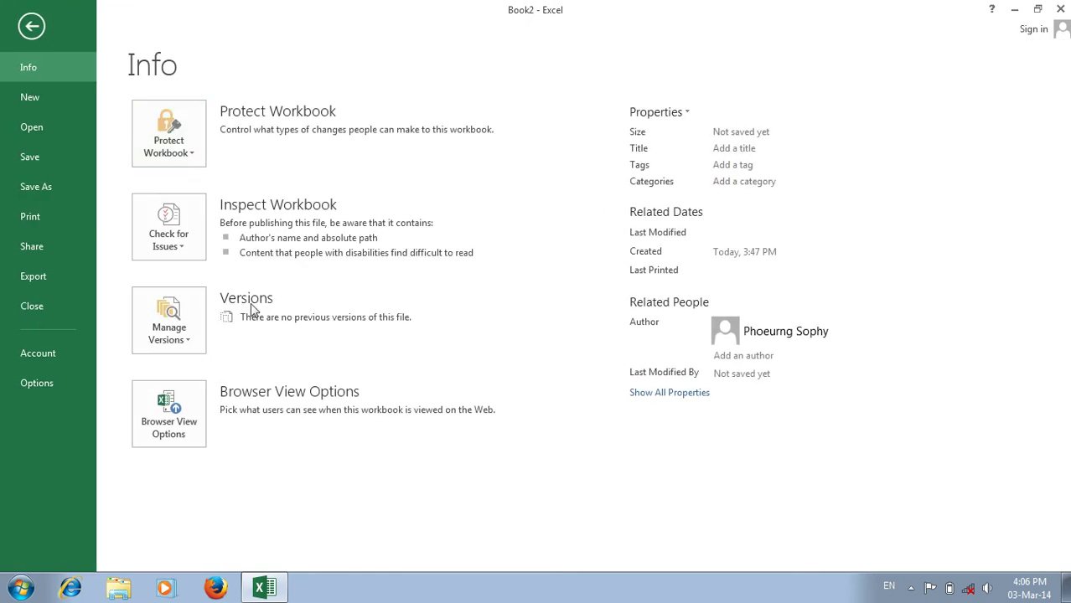
click(32, 130)
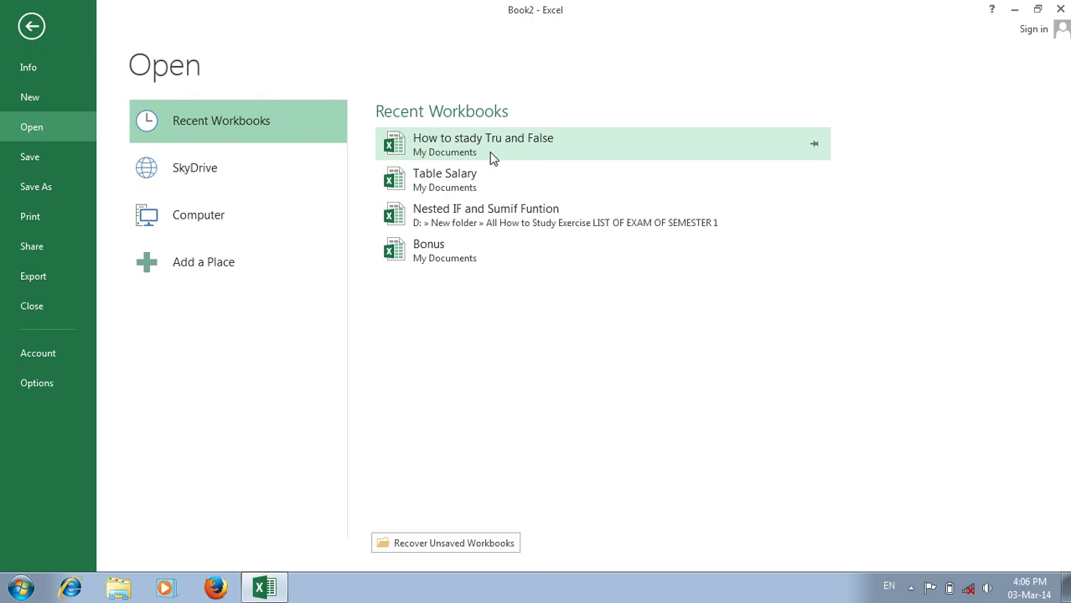
click(484, 215)
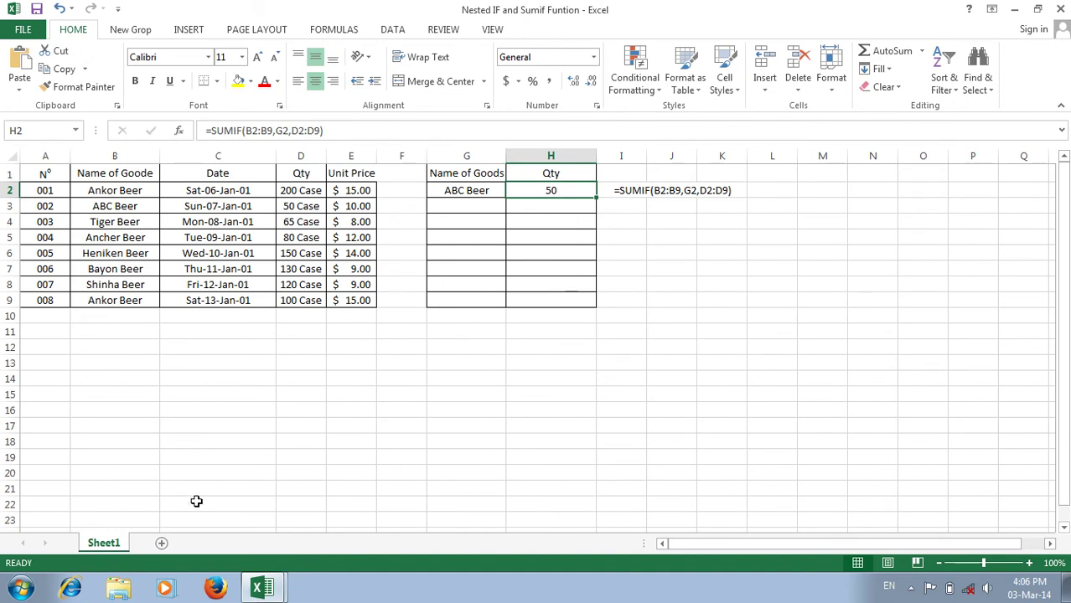
- Look over the goods table and its dates in the opened workbook
scroll(369, 379, down, 1)
scroll(396, 376, up, 1)
click(407, 223)
click(232, 222)
click(248, 268)
click(220, 300)
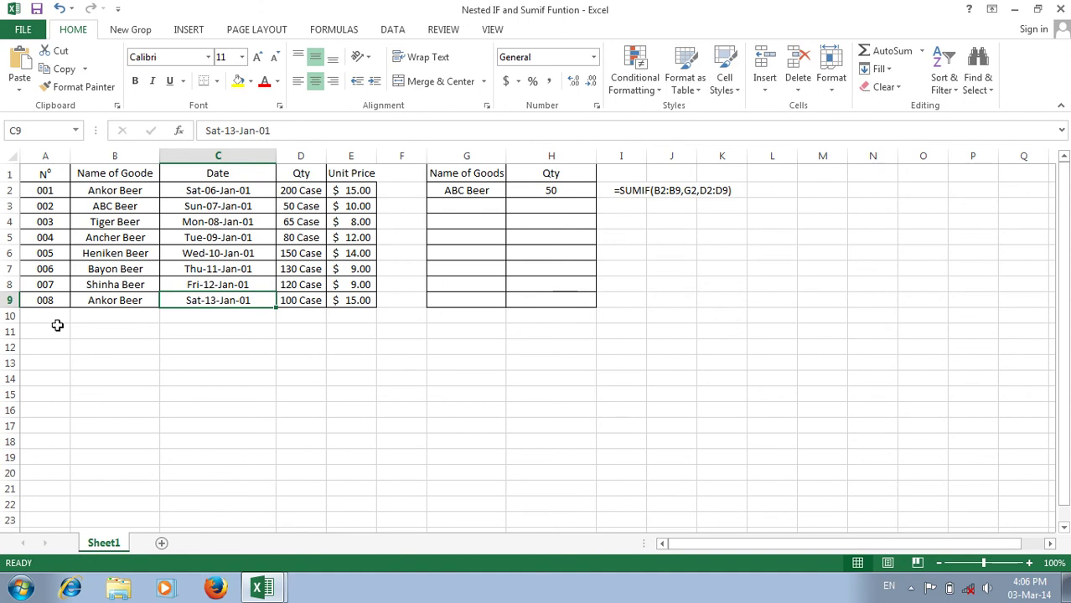
- Open the recent workbook "Bonus" and look over its staff table and nested IF with AND formulas
click(23, 29)
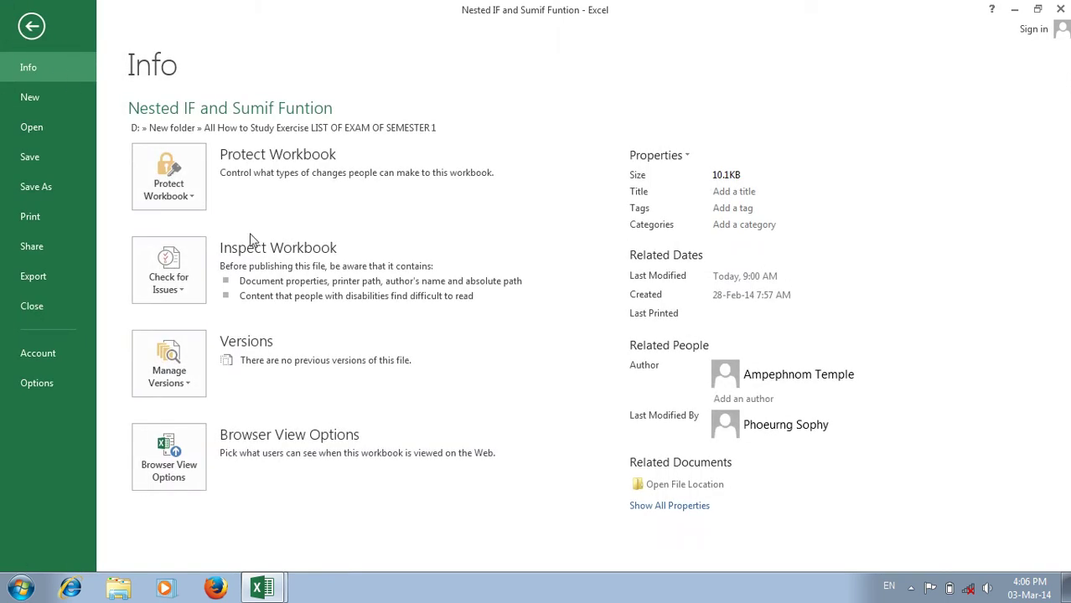
click(36, 128)
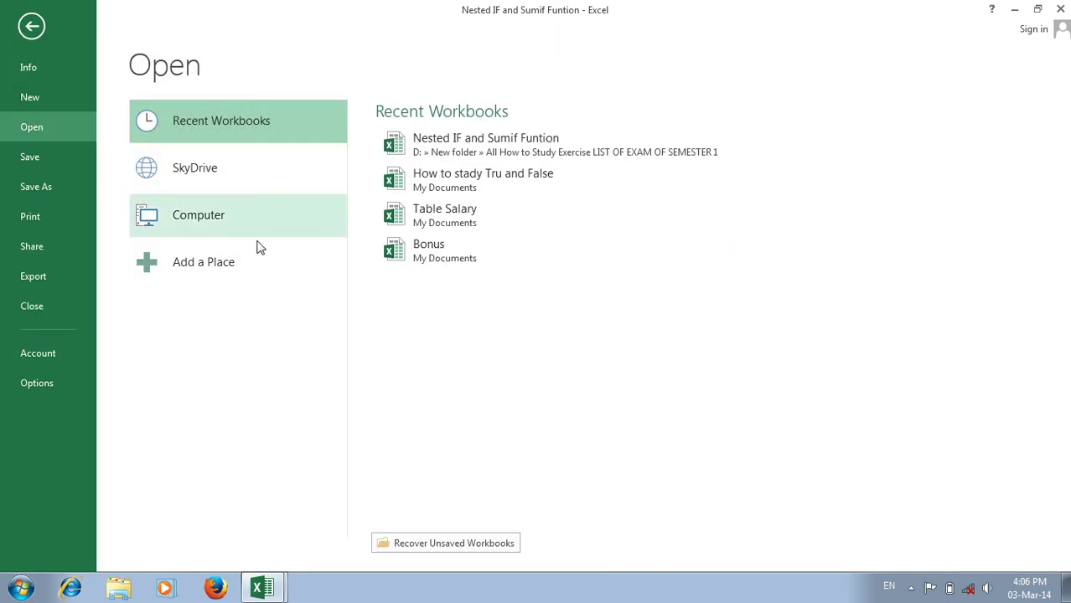
click(450, 264)
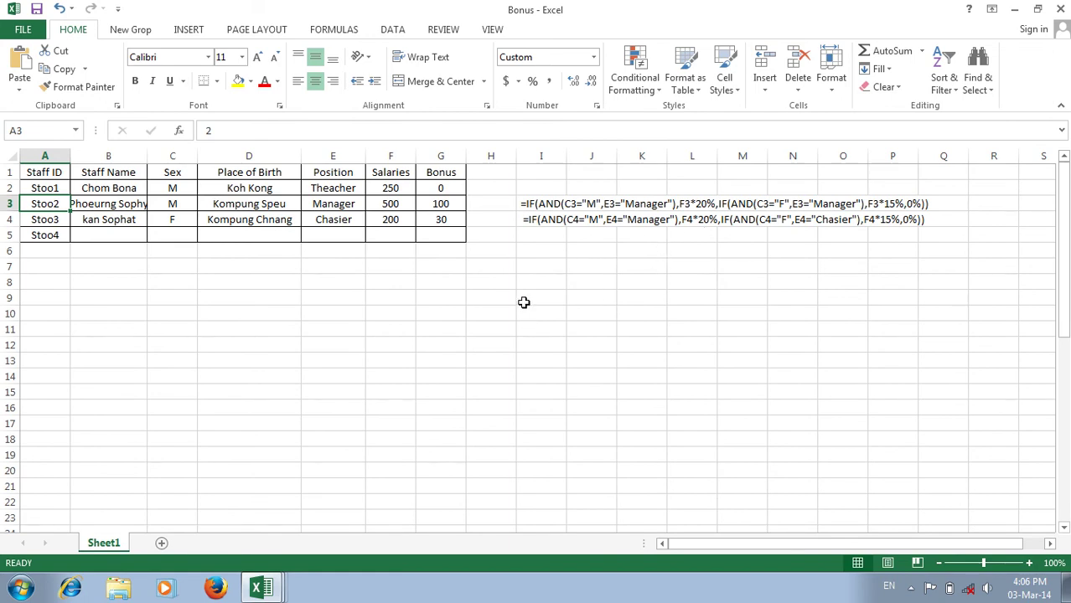
scroll(523, 303, down, 3)
scroll(517, 305, up, 3)
click(518, 314)
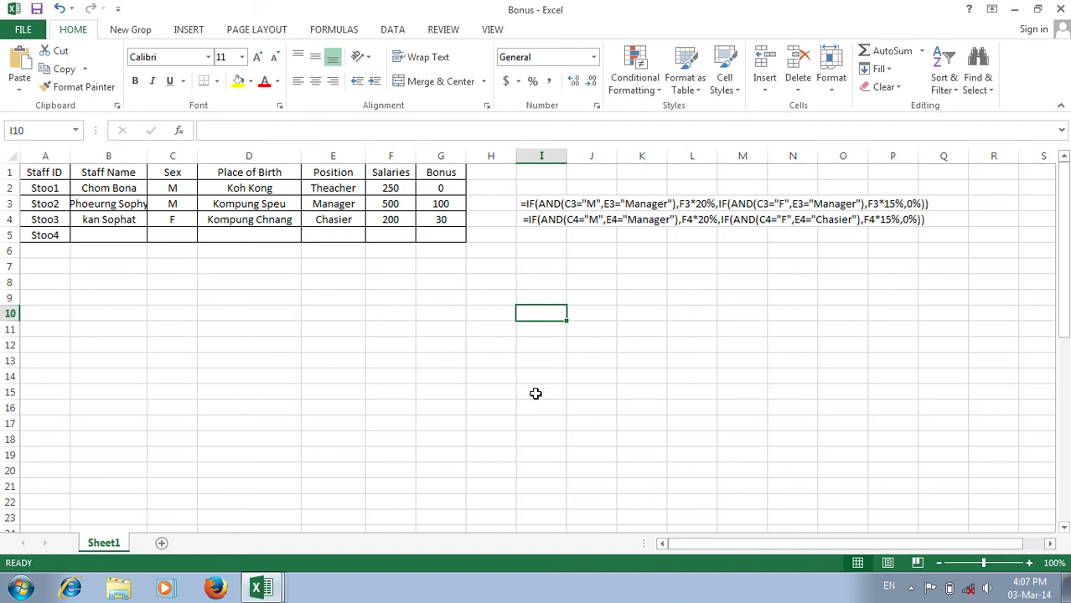
- Switch to the Book2 workbook and enter the header "Bonus" in cell E1
click(258, 589)
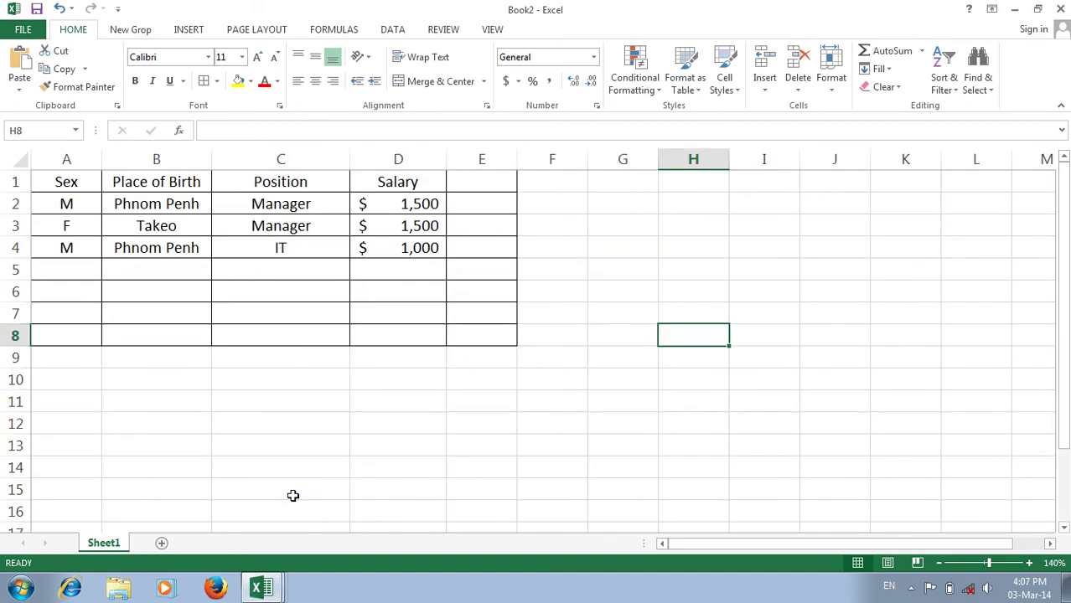
click(475, 275)
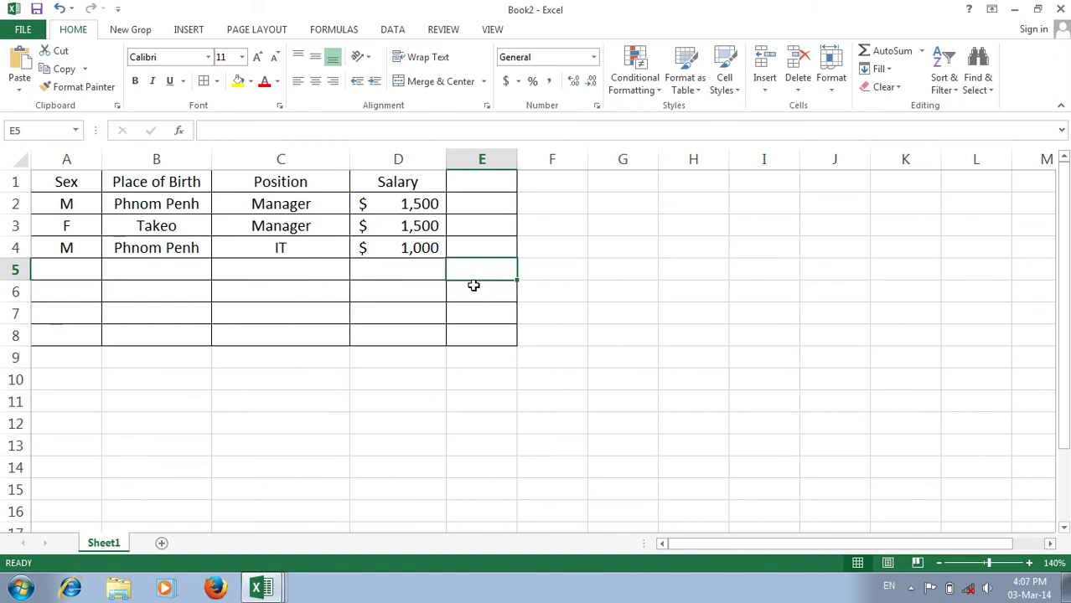
click(475, 190)
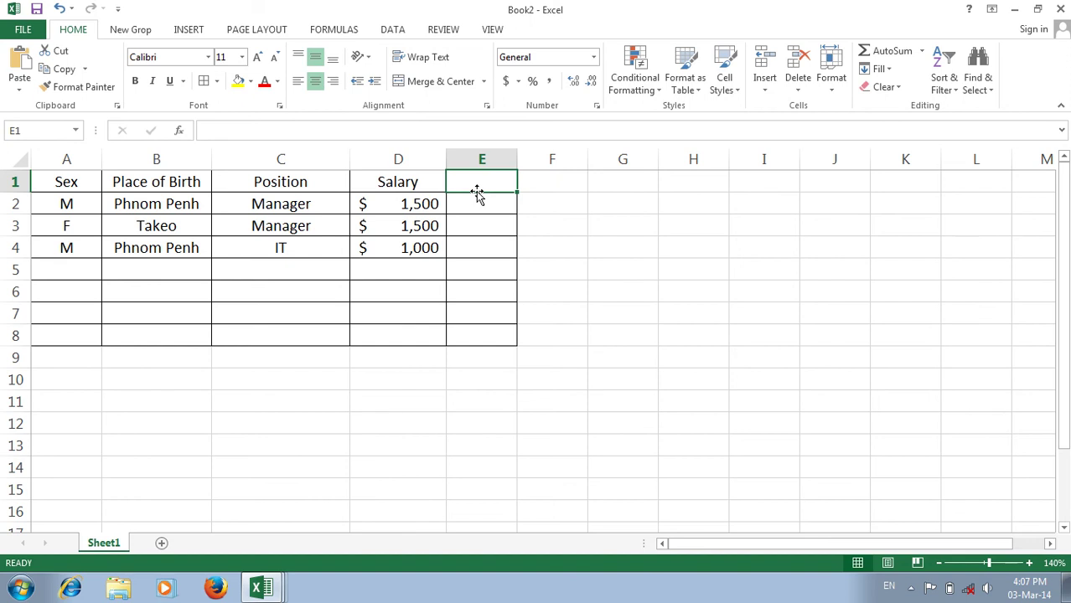
text(b)
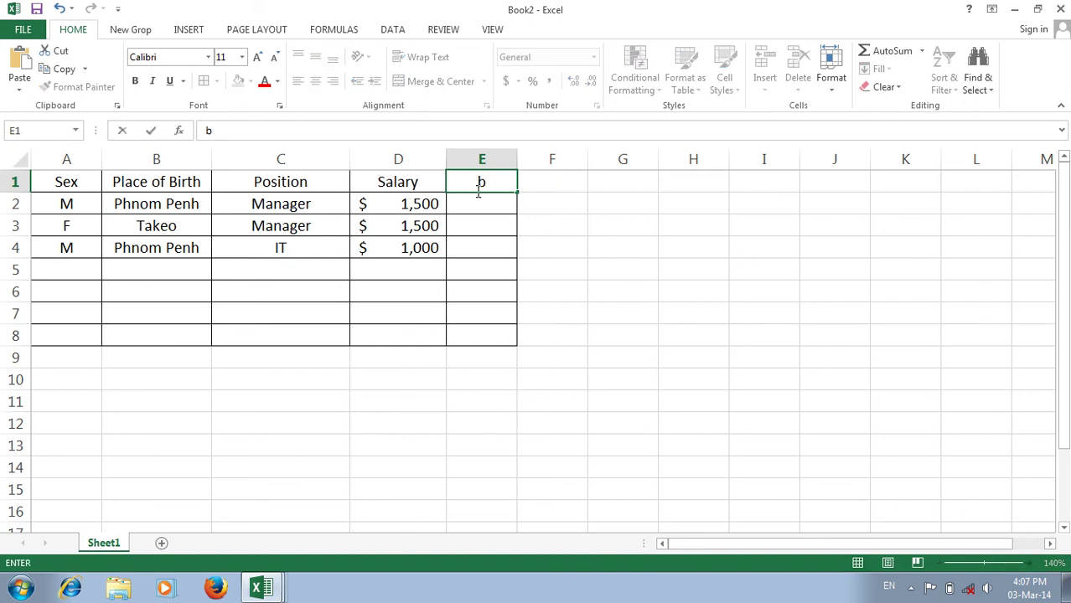
key(BackSpace)
text(Bonus)
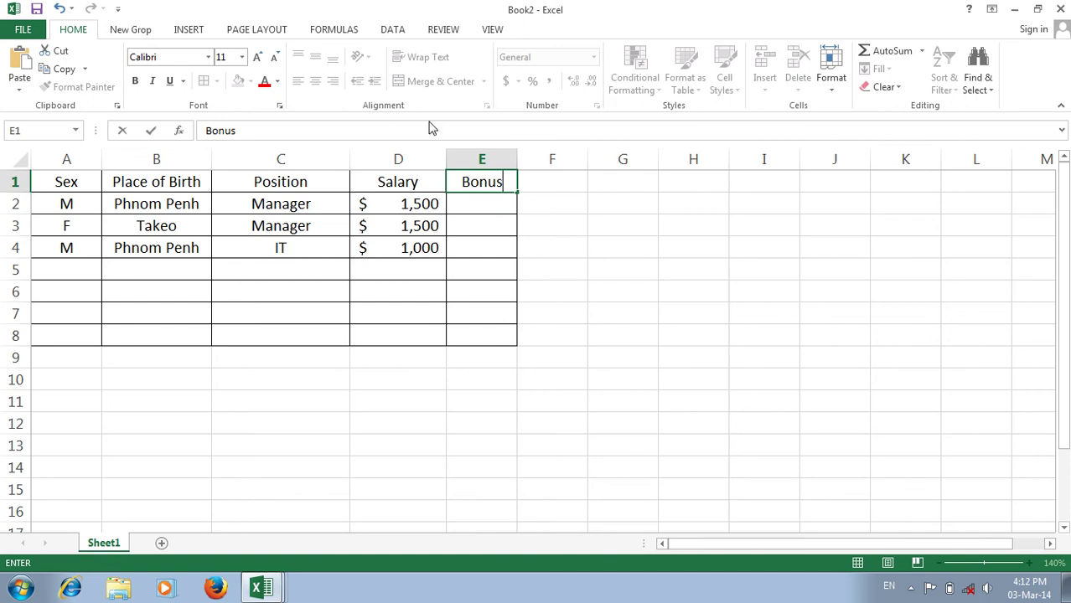
click(538, 206)
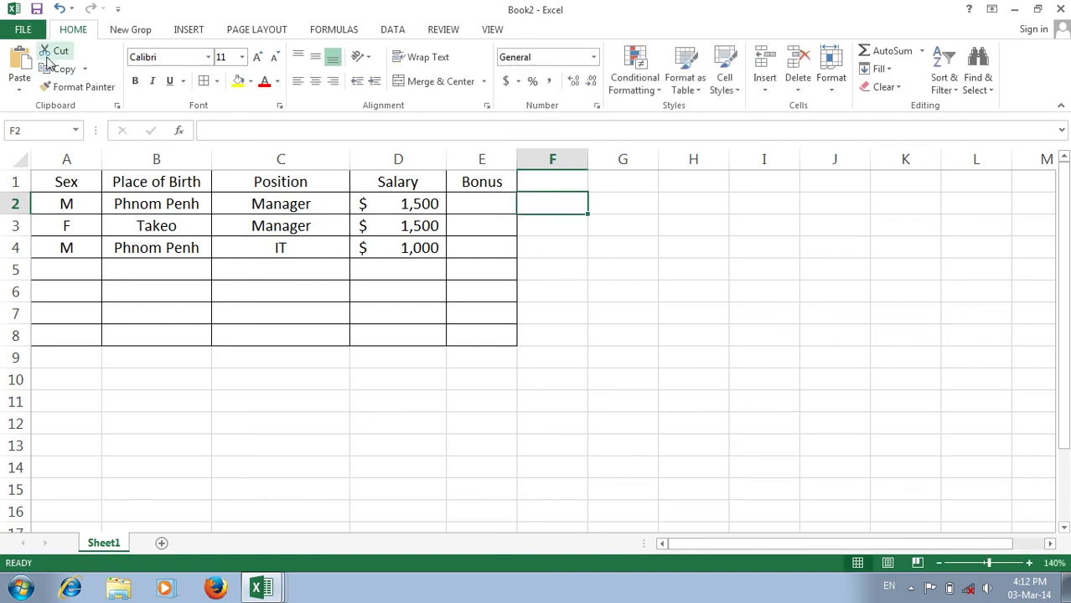
click(201, 253)
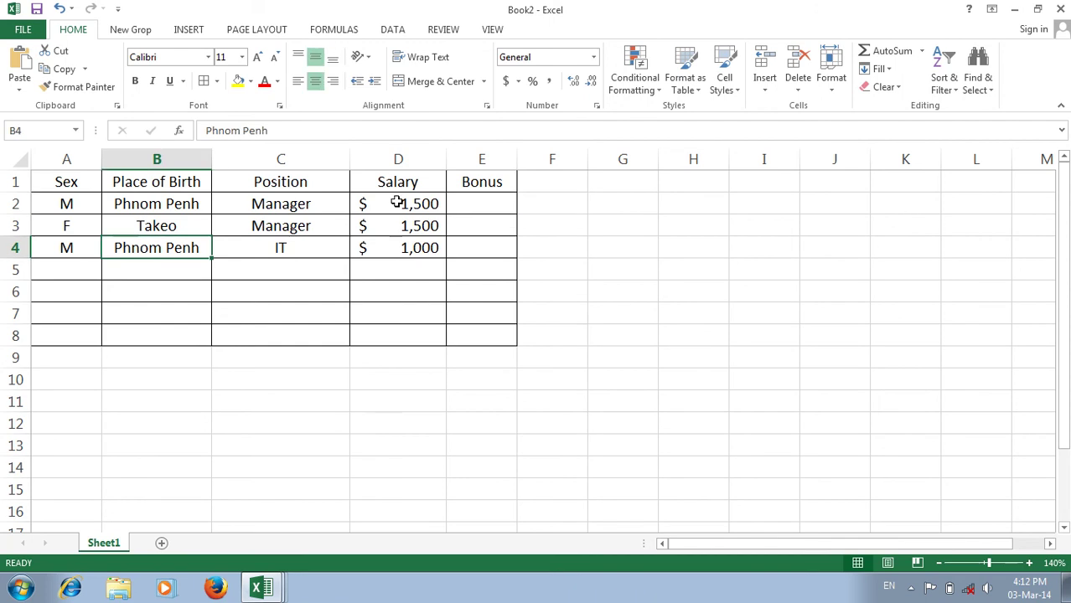
click(489, 178)
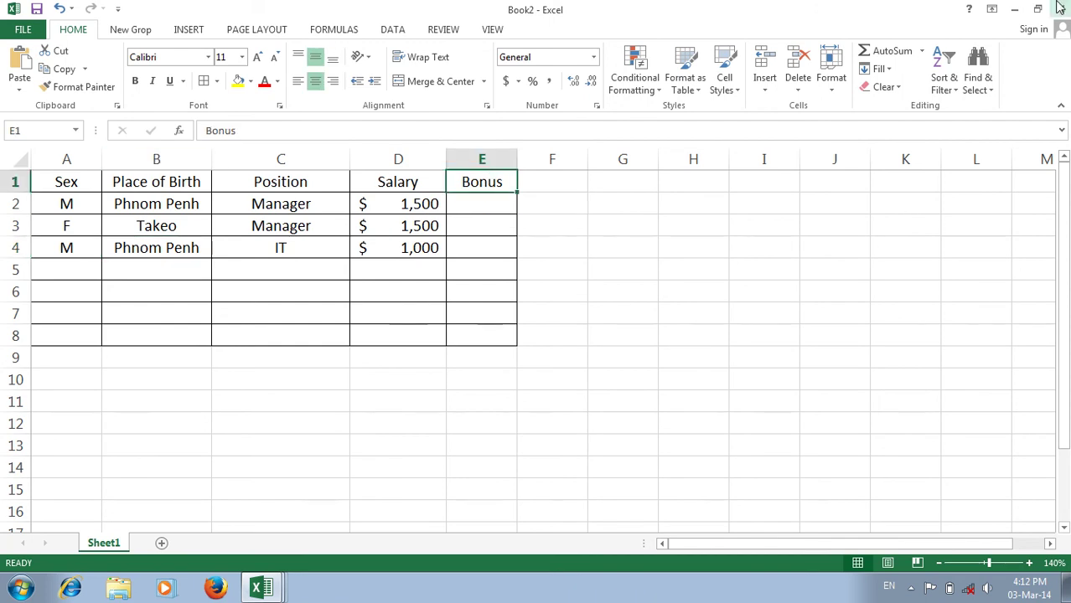
click(490, 207)
click(493, 182)
click(558, 268)
drag(398, 313, 398, 335)
click(156, 313)
click(462, 186)
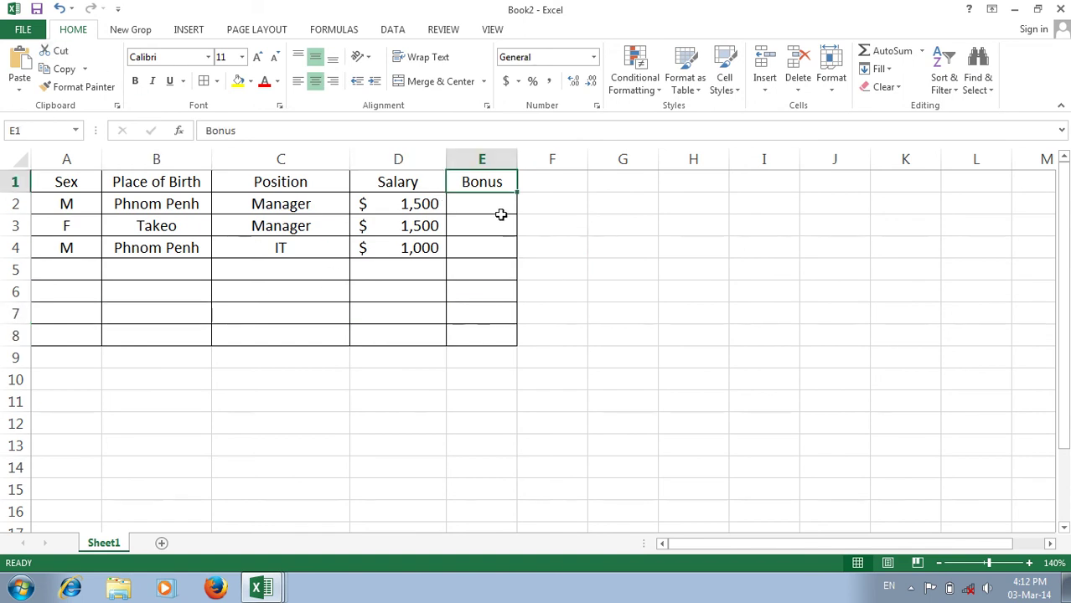
right_click(482, 184)
click(989, 207)
- Close Book2, saving its changes in My Documents, and close the "Bonus" and "Nested IF and Sumif Funtion" workbooks
click(1059, 8)
click(465, 324)
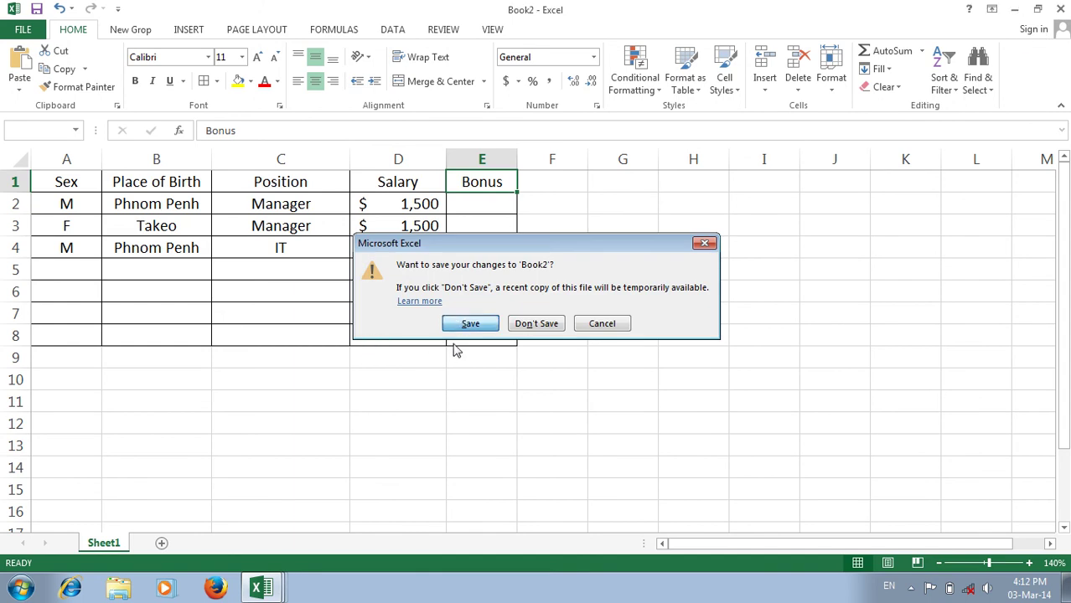
click(373, 375)
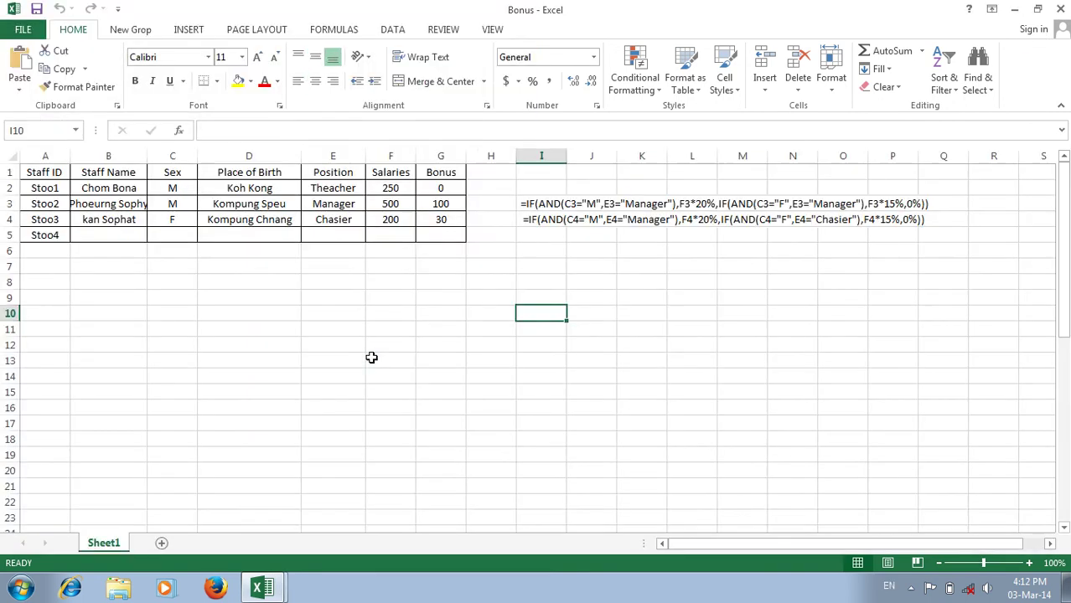
click(1061, 6)
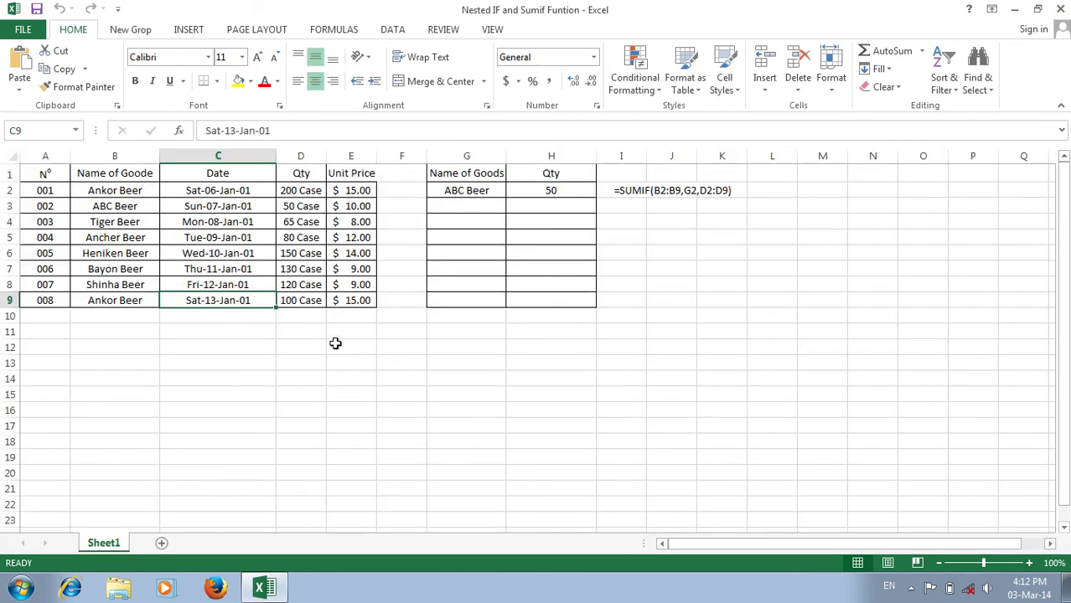
click(1060, 6)
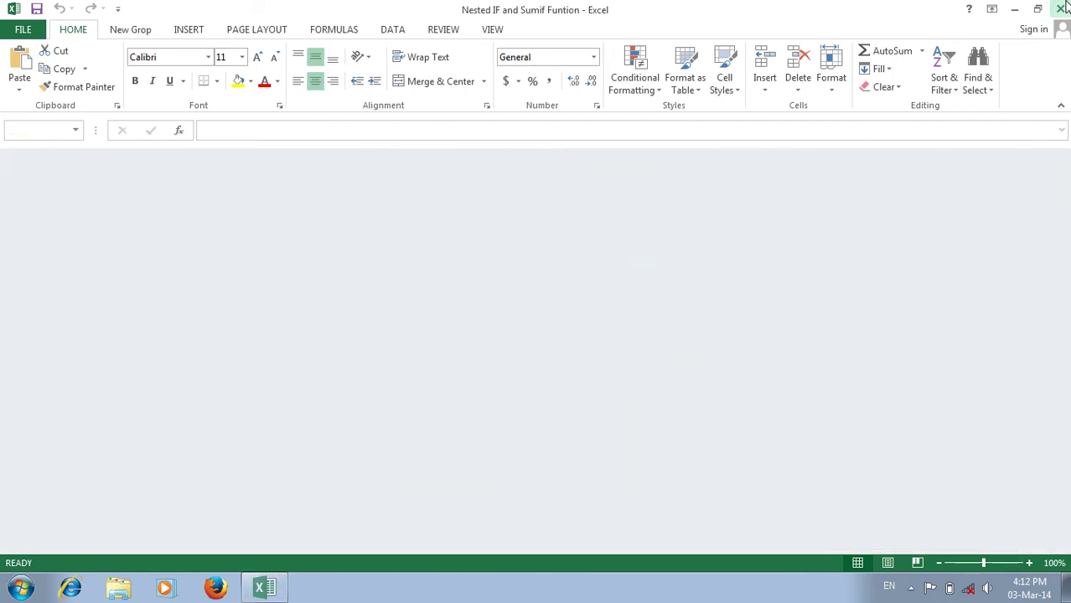
- Restart Excel from the desktop and create a blank workbook
right_click(307, 128)
click(335, 172)
double_click(145, 438)
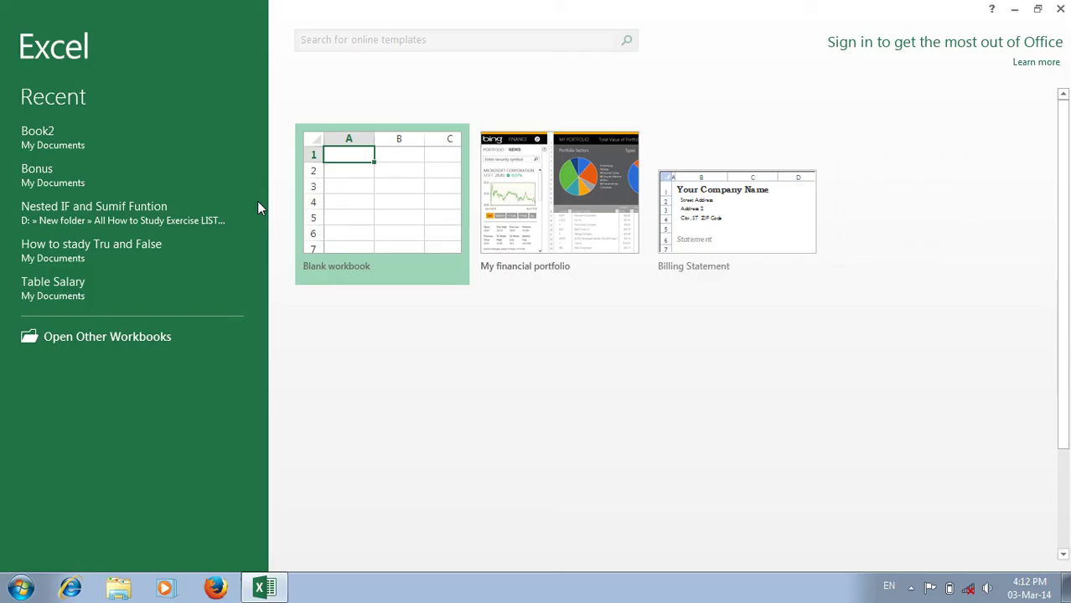
click(433, 187)
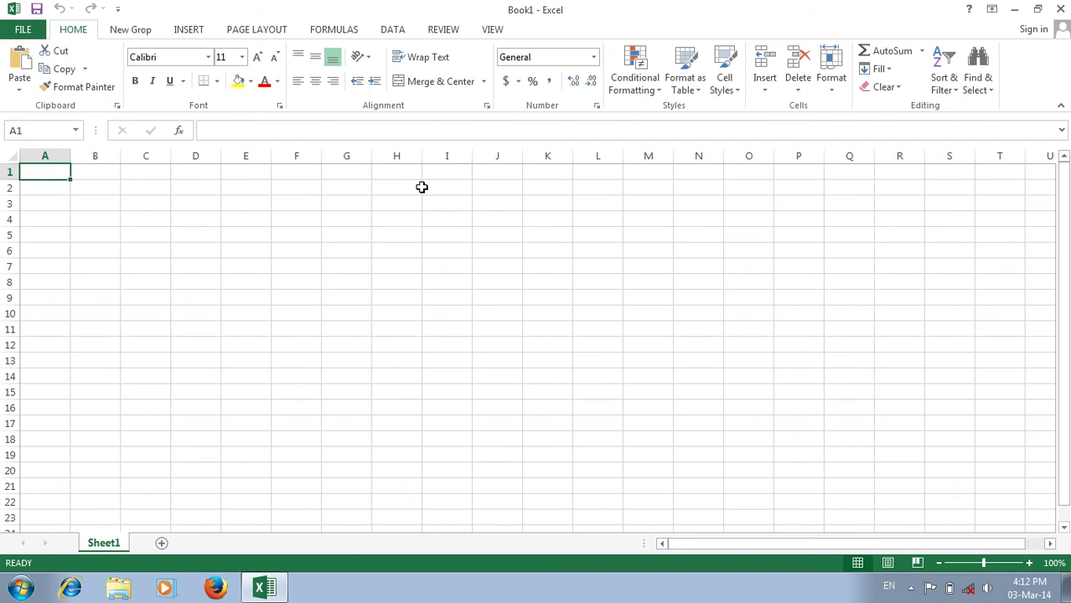
- Enter the headers "ID", "P-Name" and "Qty" in cells A1 to C1
text(ID)
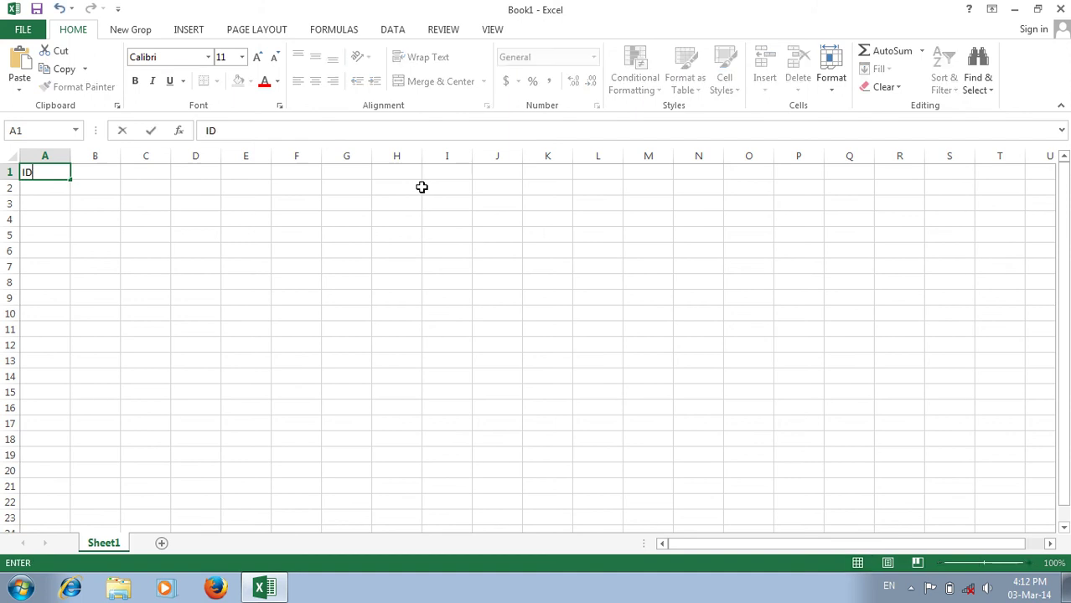
key(Tab)
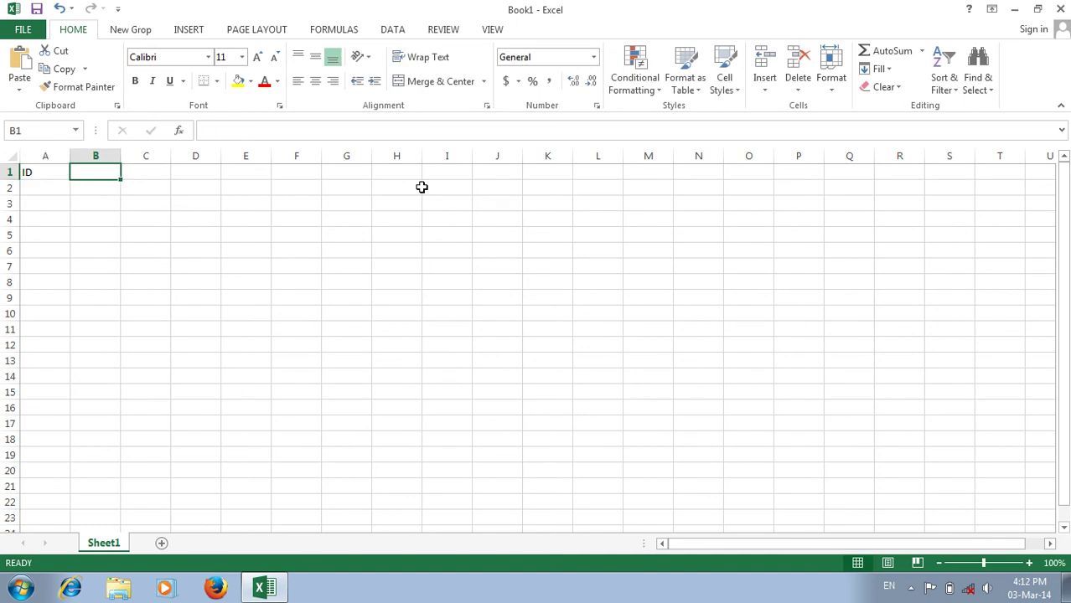
text(P)
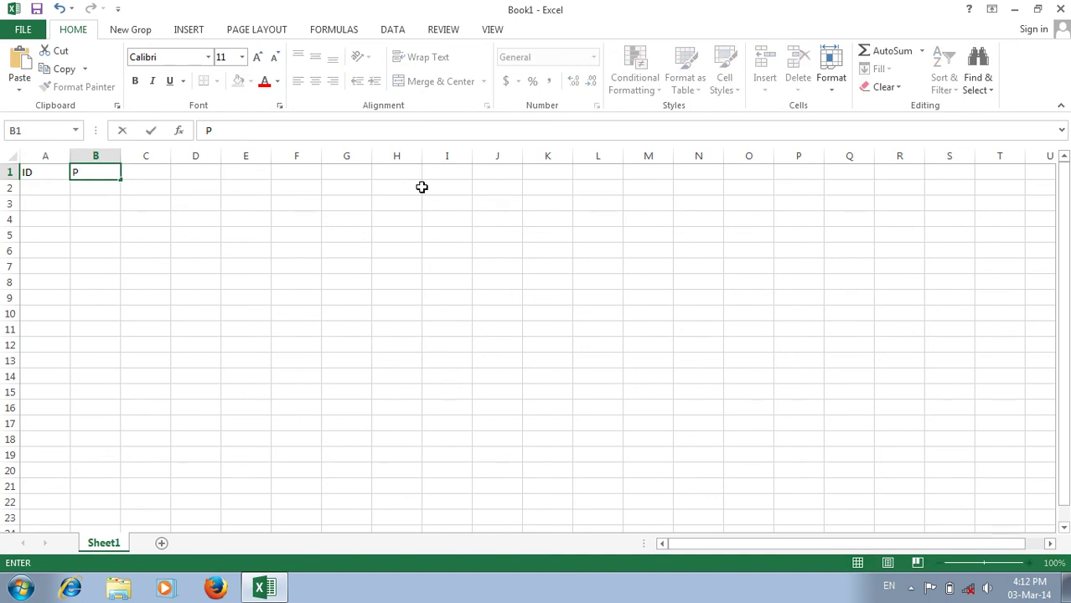
text(-Name)
key(Tab)
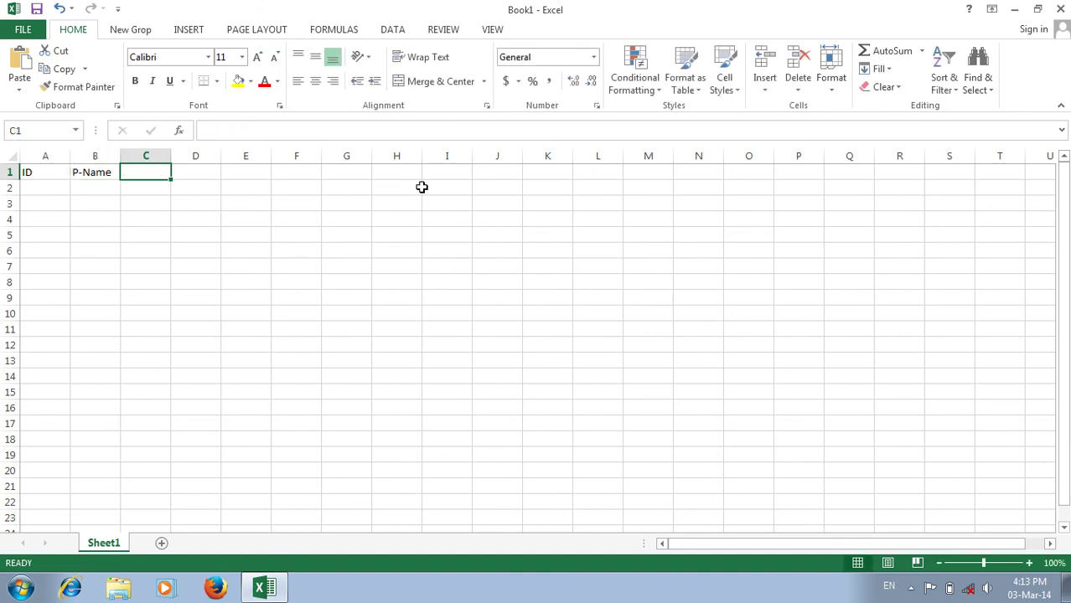
text(Qty)
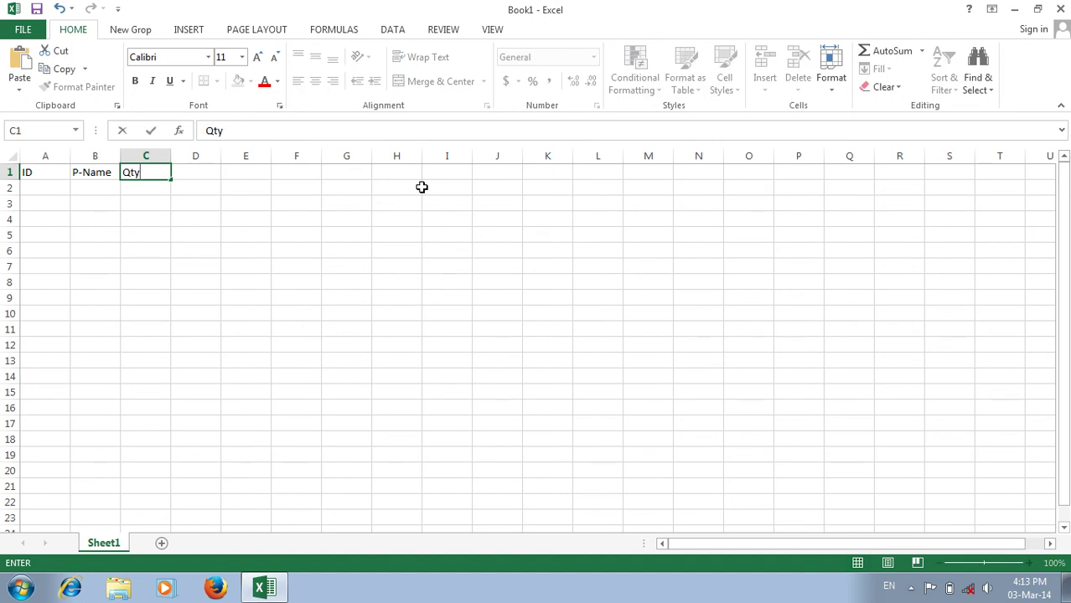
key(Tab)
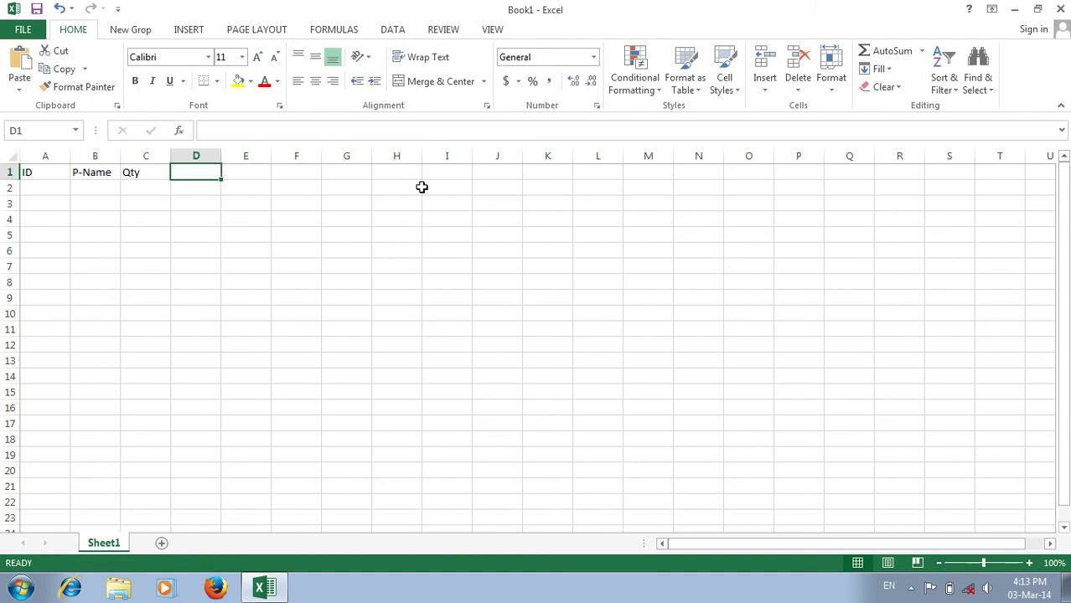
- Add the headers "Unit Price" and "Amount" in cells D1 and E1
text(Uni)
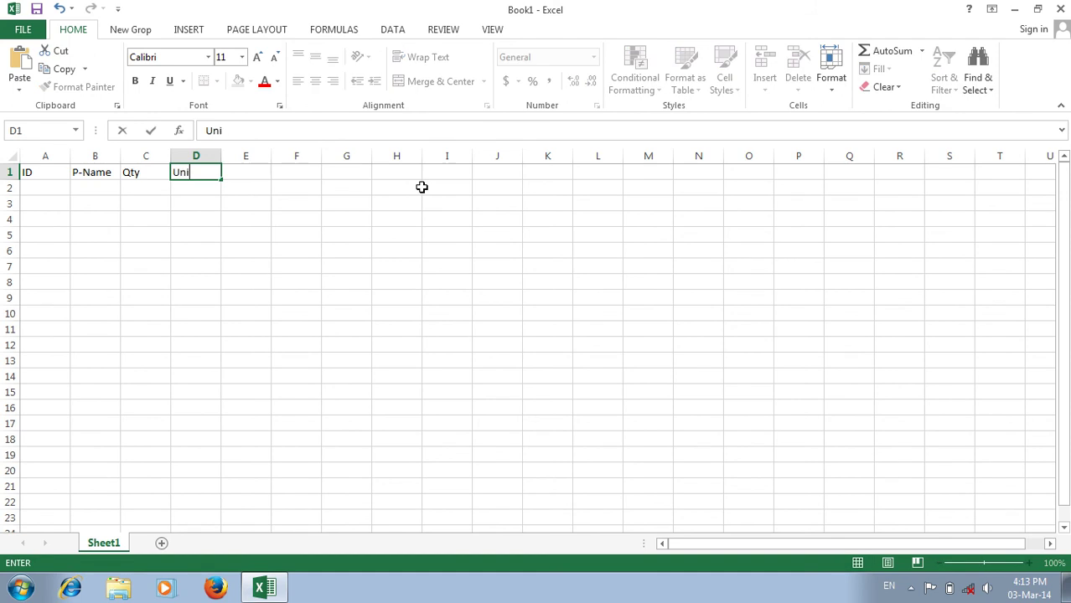
text(t Price)
key(Tab)
key(End)
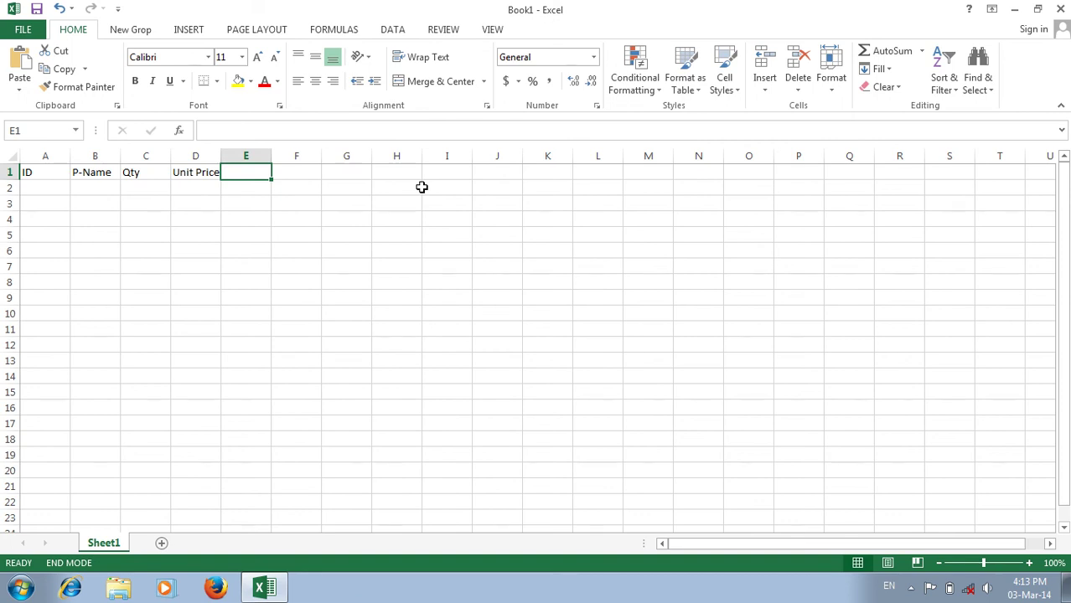
text(An)
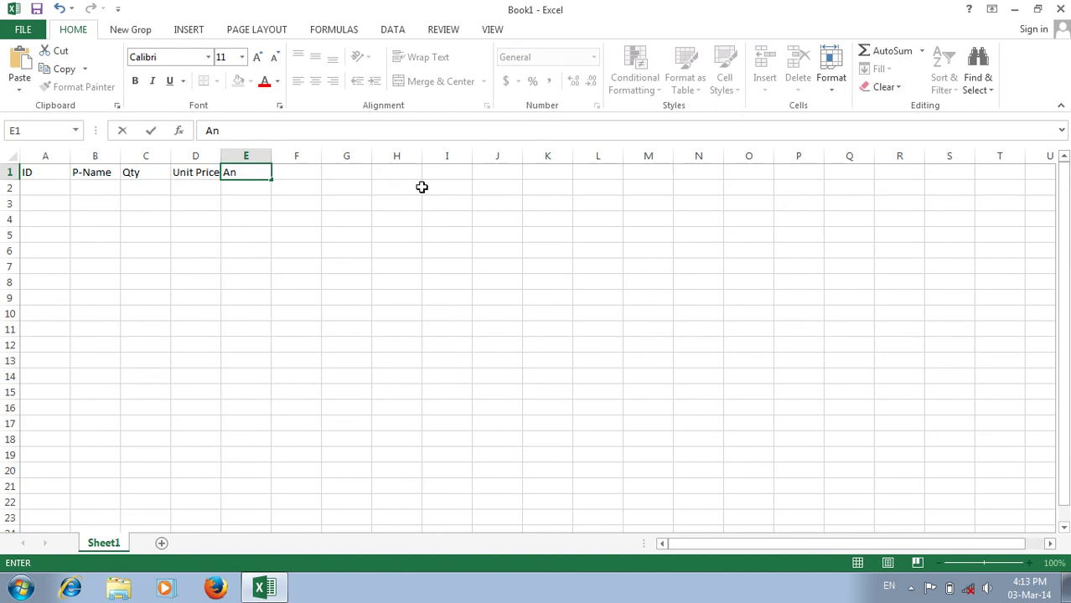
text(ount)
- Select column A from the ID header in A1 downward
click(43, 188)
key(Up)
key(ctrl+shift+Down)
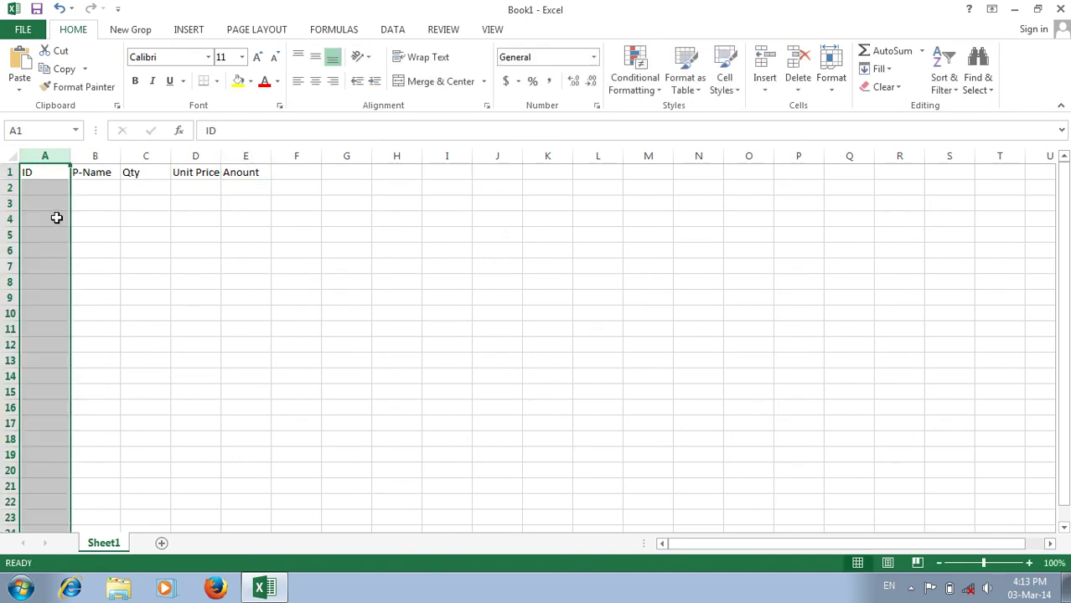
- Apply the custom number format "Poo" 1 to the whole ID column
right_click(56, 217)
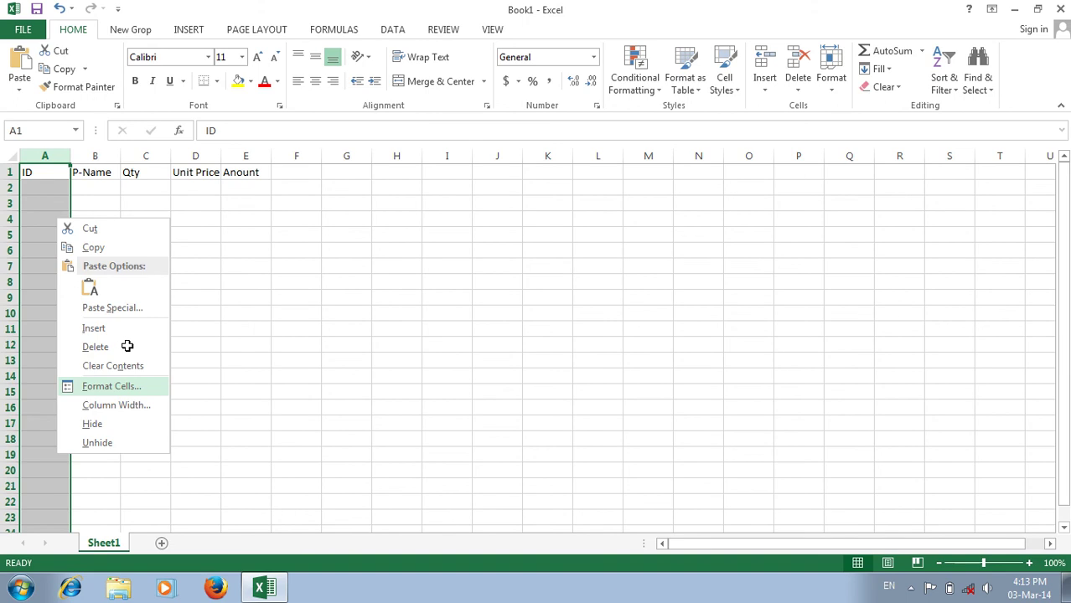
key(Return)
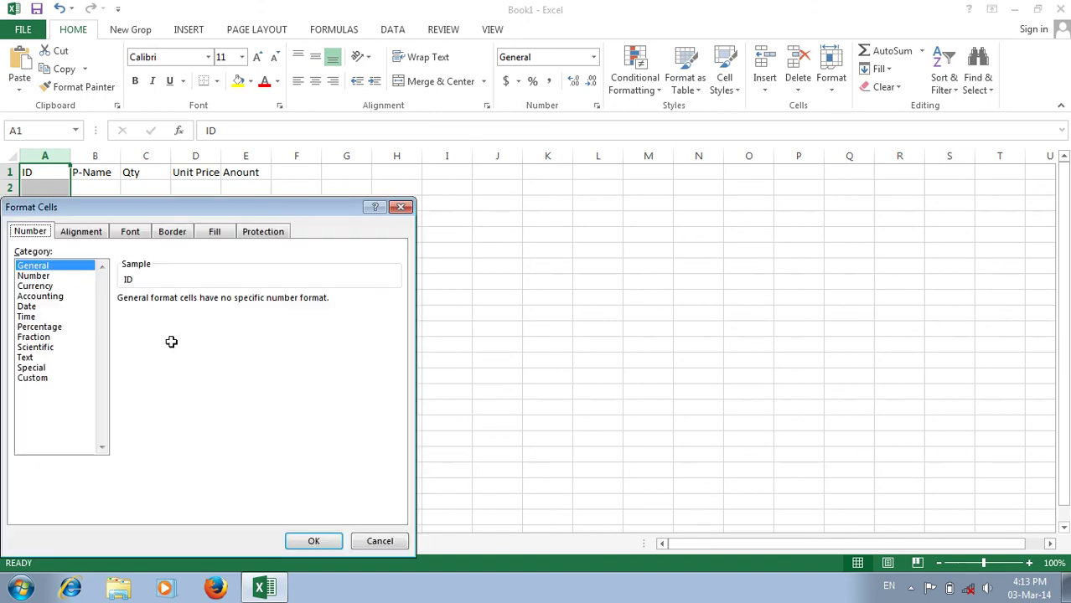
click(30, 369)
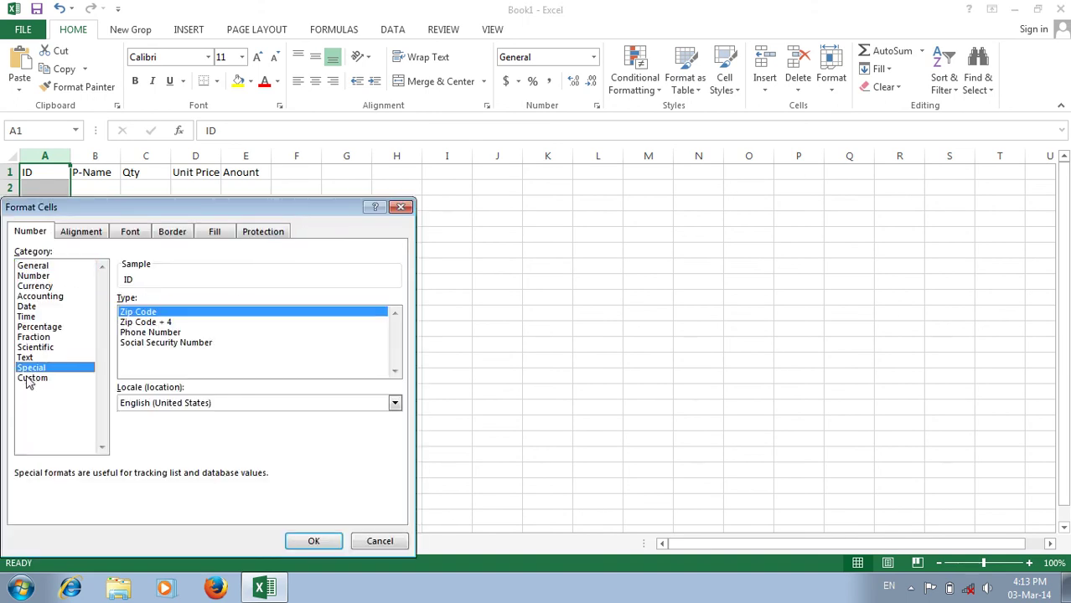
click(31, 378)
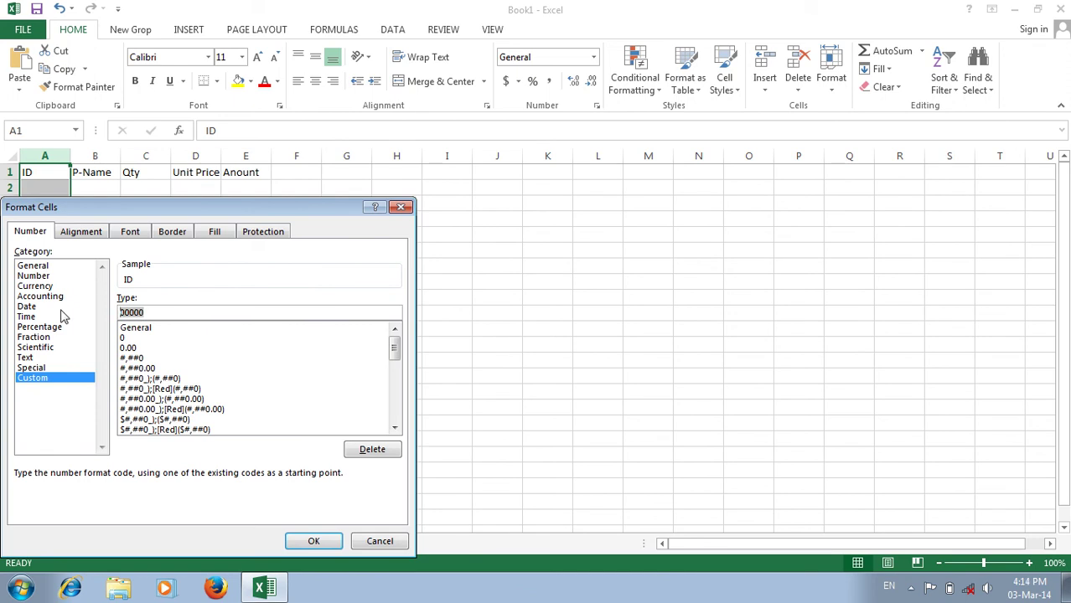
text("Poo" 1)
click(310, 541)
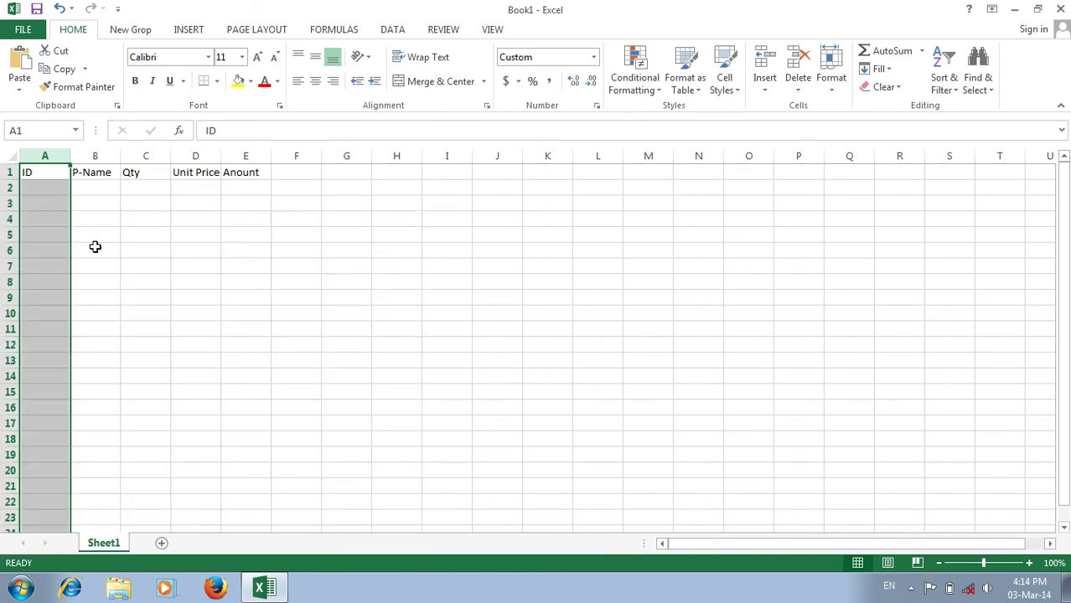
- Enter the IDs 1 and 2 in cells A2 and A3
click(27, 186)
text(1)
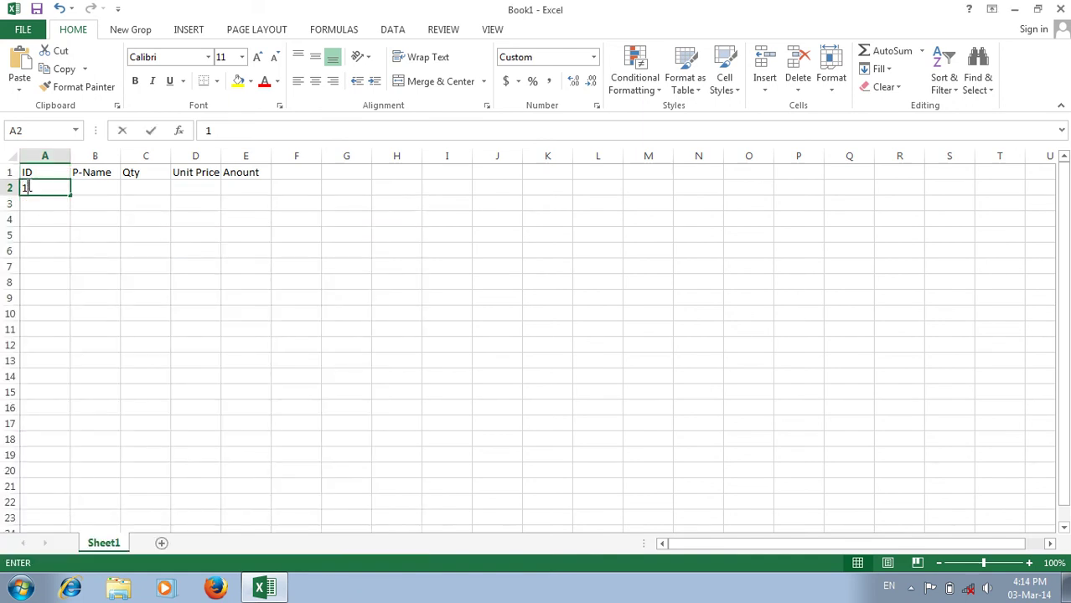
key(Return)
text(2)
key(Return)
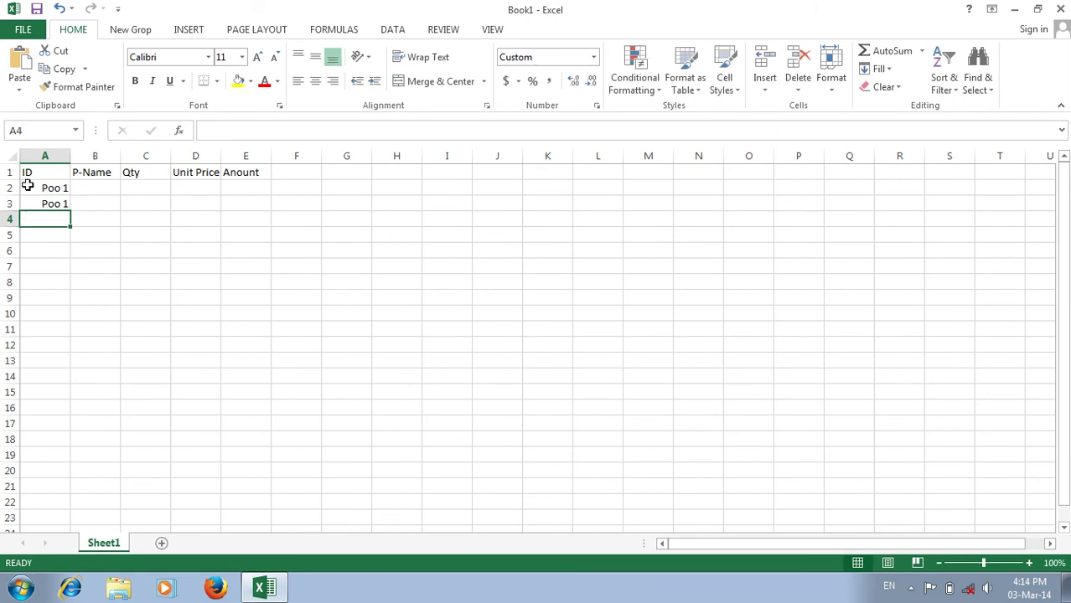
- Enter Tiger Beer as the product name in cell B2
click(103, 188)
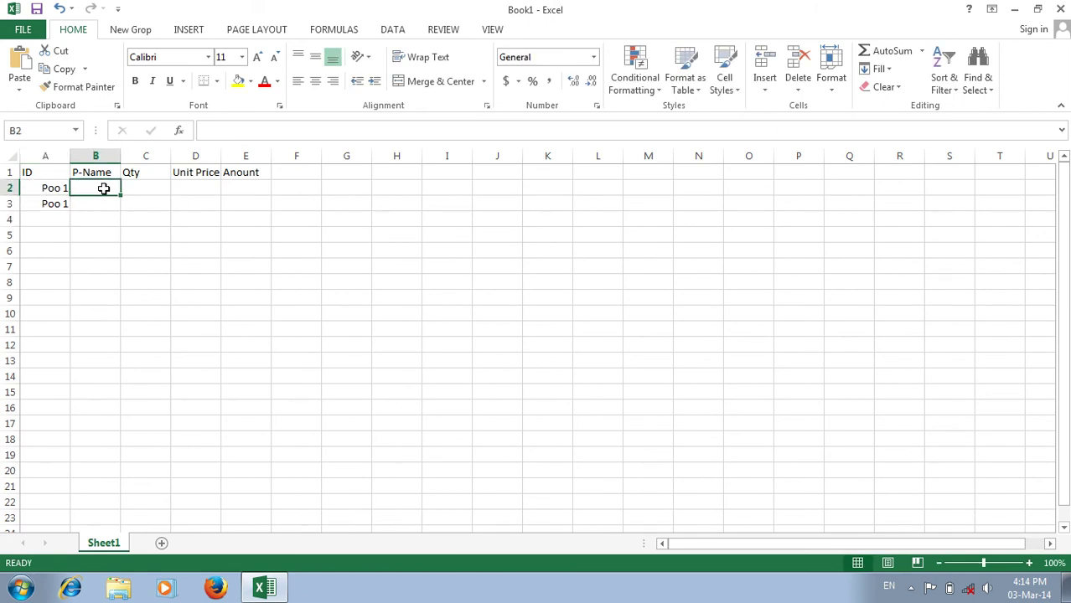
text(T)
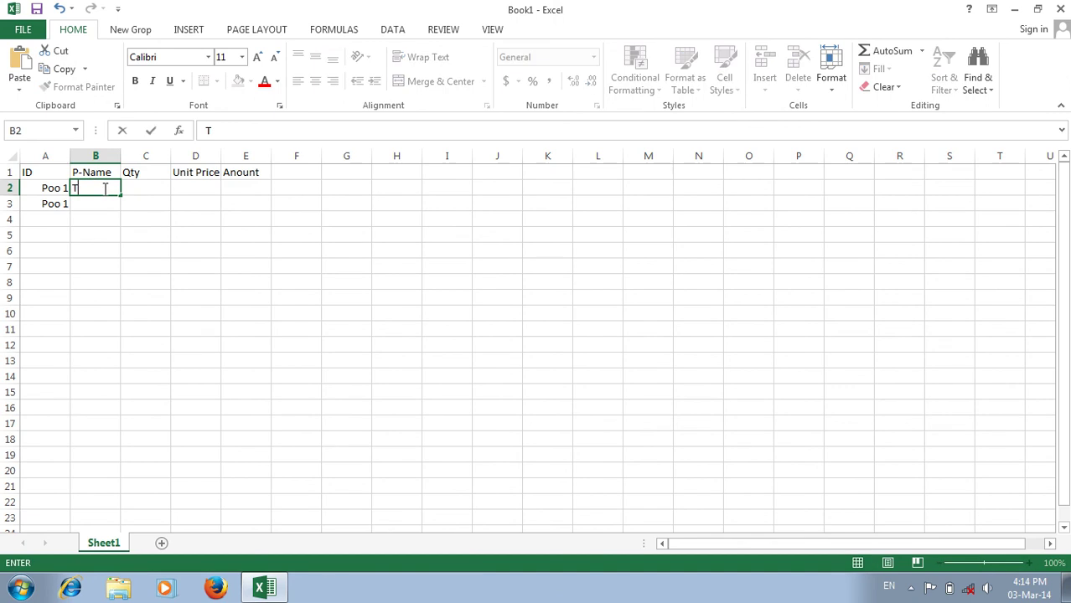
text(iger Beer)
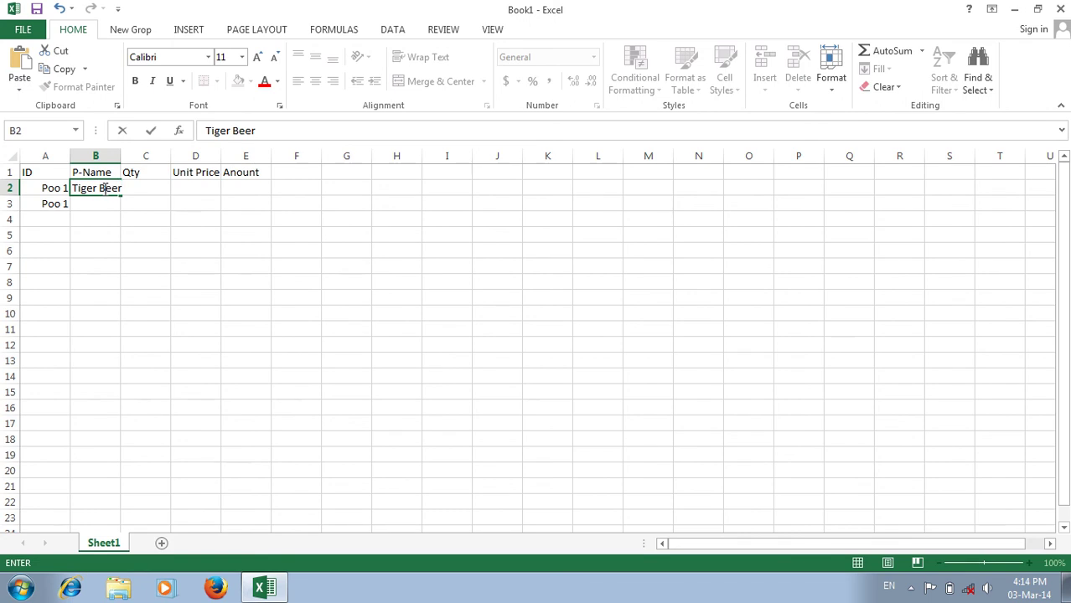
key(Return)
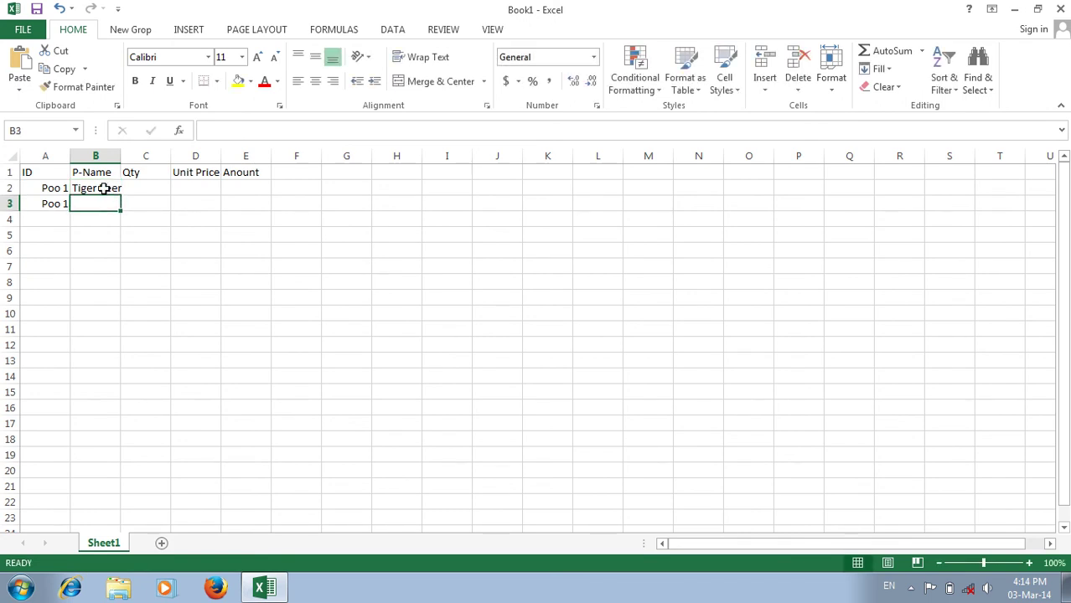
- Give Tiger Beer a quantity of 200 and a unit price of 15 in row 2
key(Right)
key(Right)
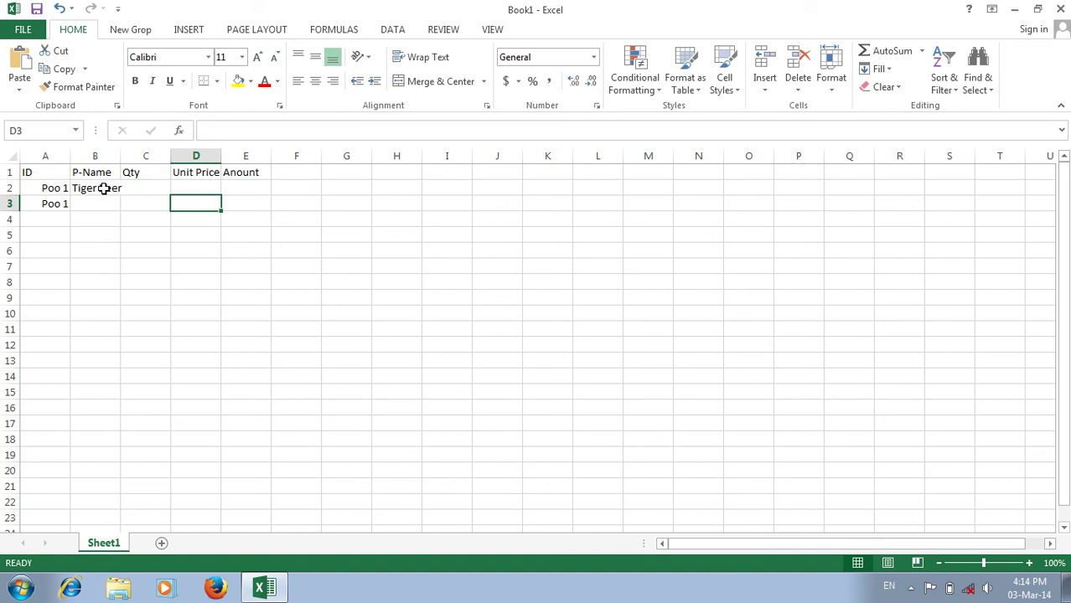
key(Up)
key(Left)
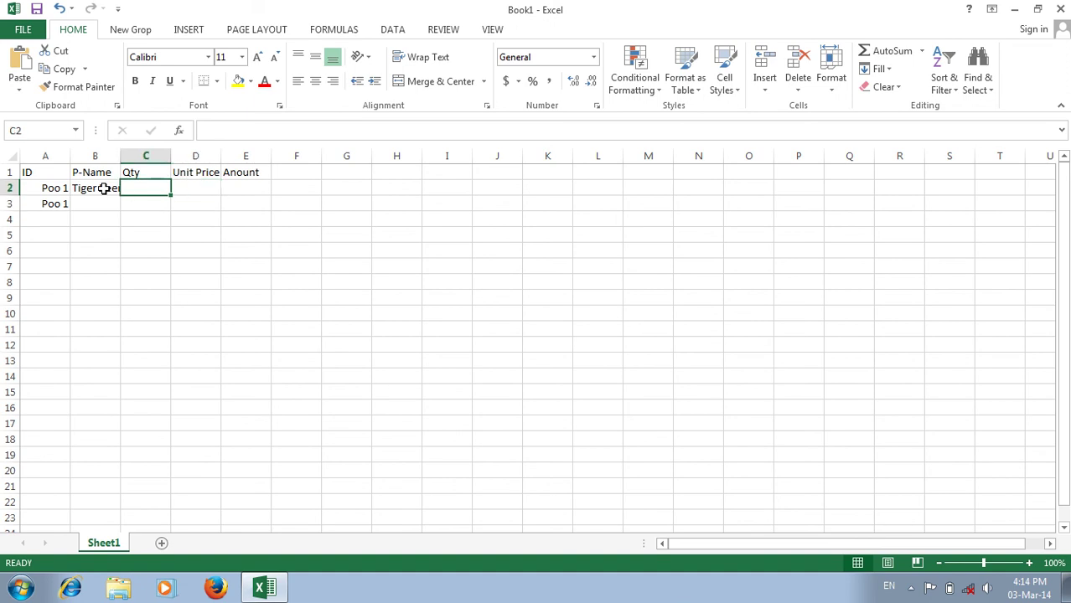
text(200)
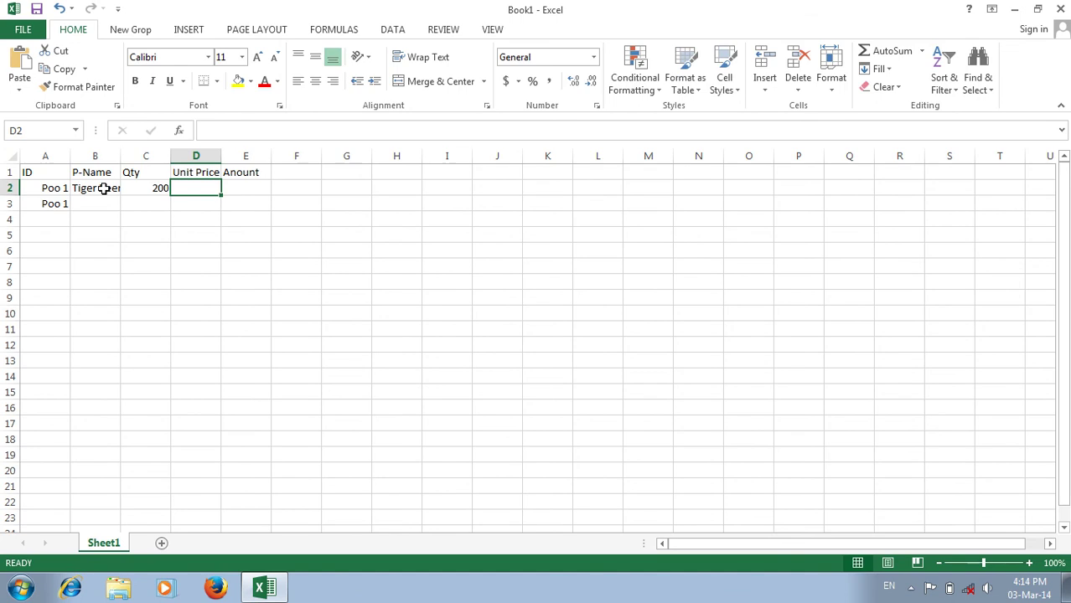
text(15)
key(Return)
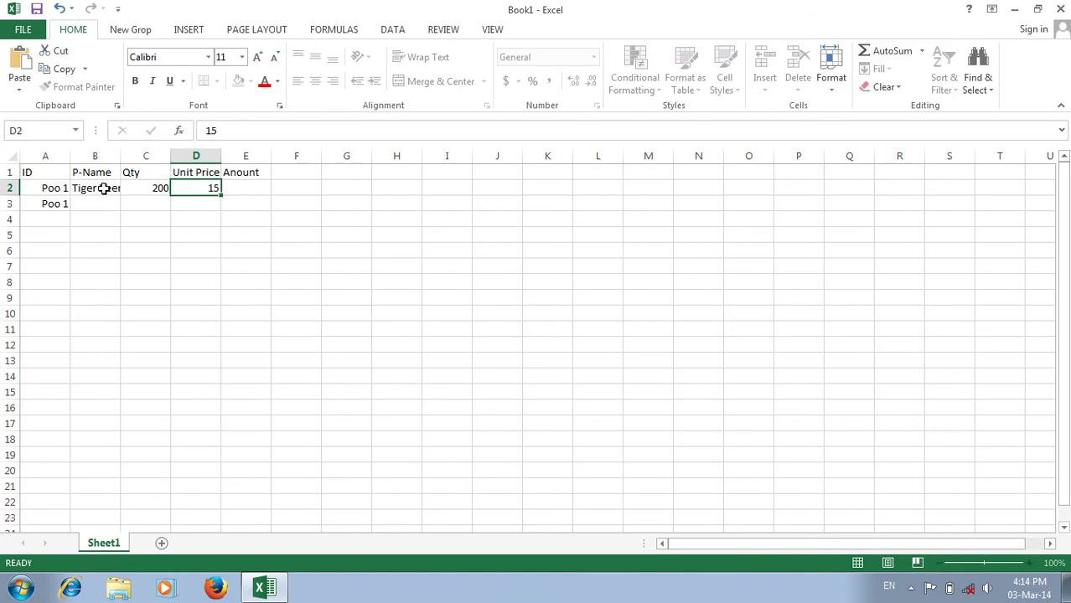
- Enter Abc Beer as the second product name in cell B3
key(Up)
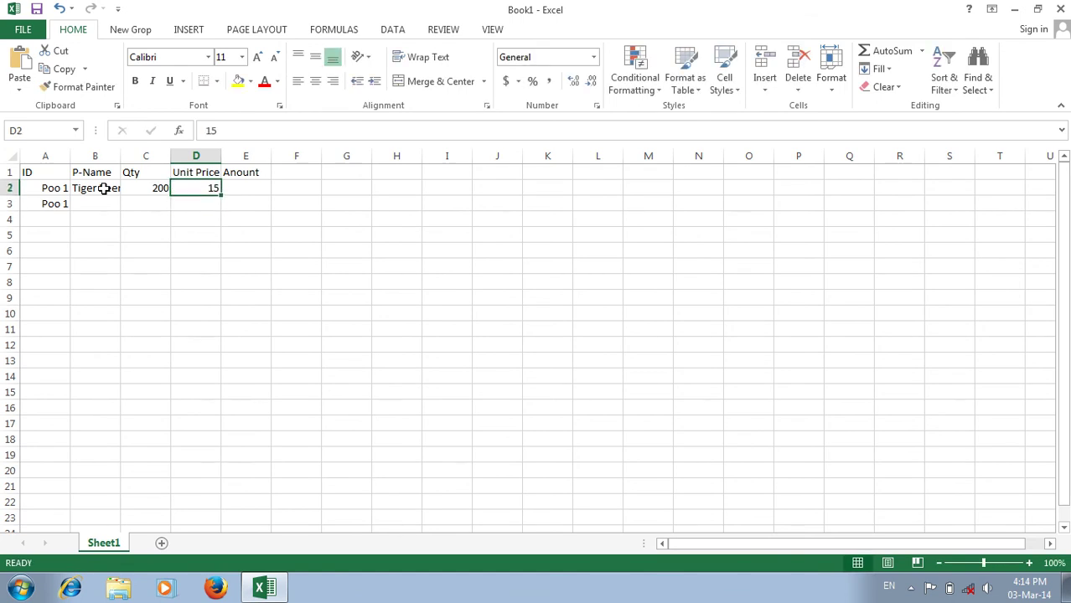
key(Left)
key(Left)
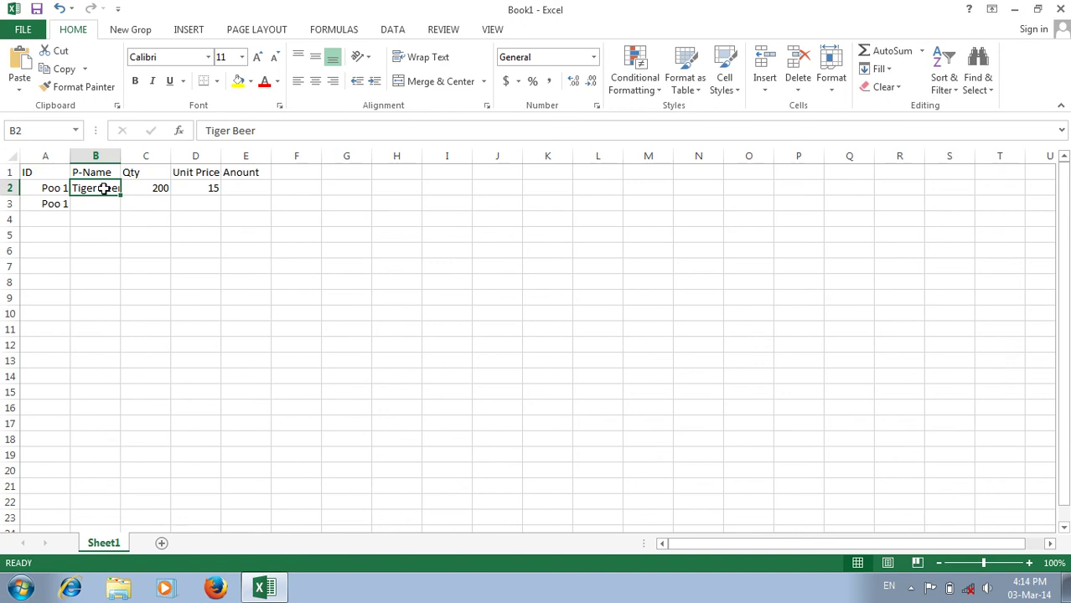
key(Down)
text(A)
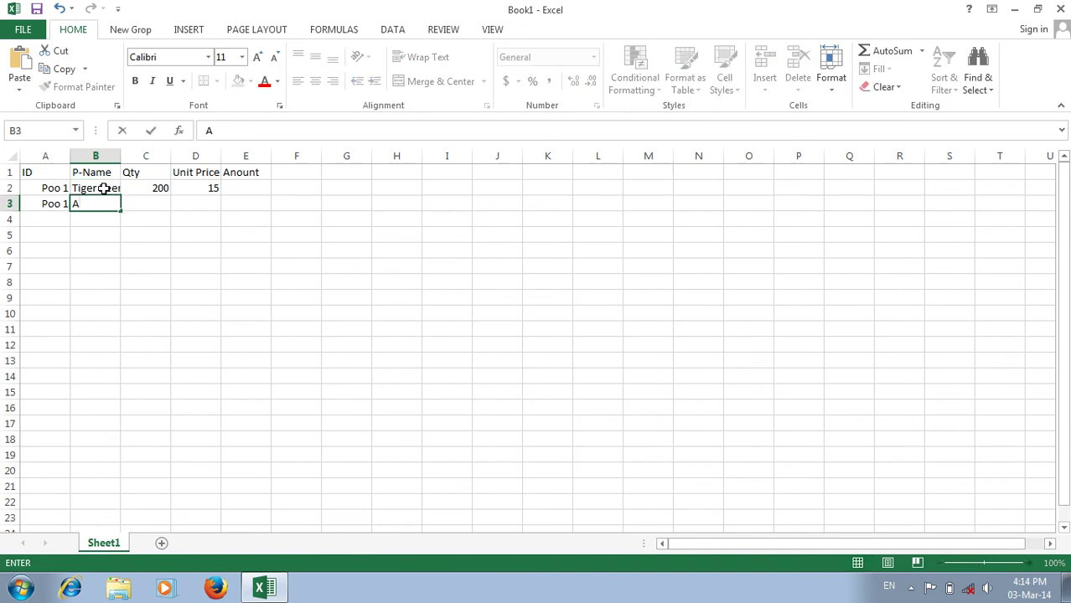
text(BC)
key(BackSpace)
key(BackSpace)
key(BackSpace)
text(bc Beer)
key(Tab)
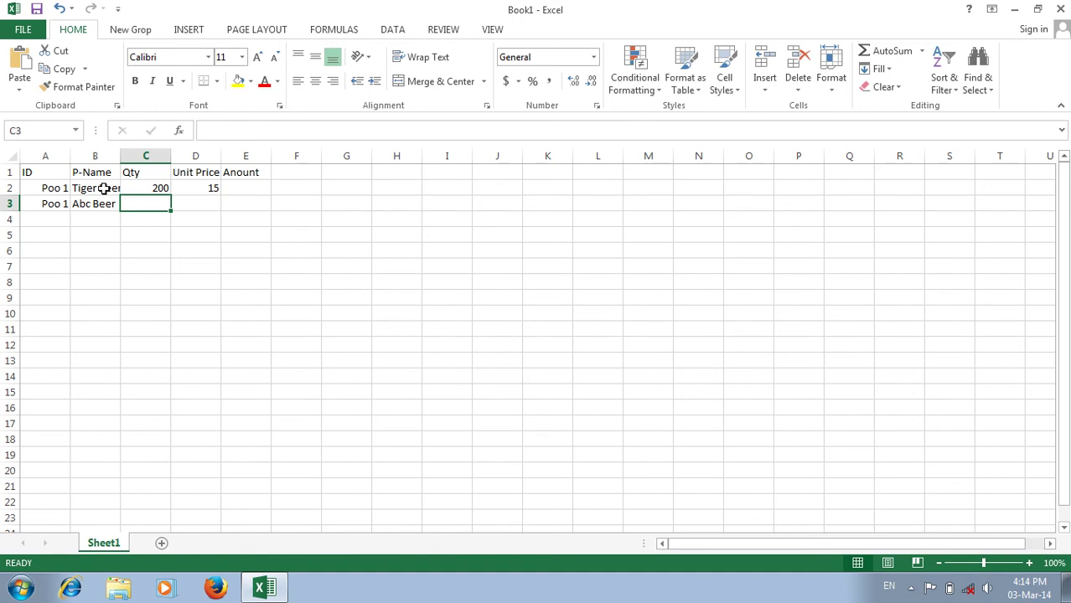
- Set the quantity of Abc Beer to 100 and its unit price to 25
text(100)
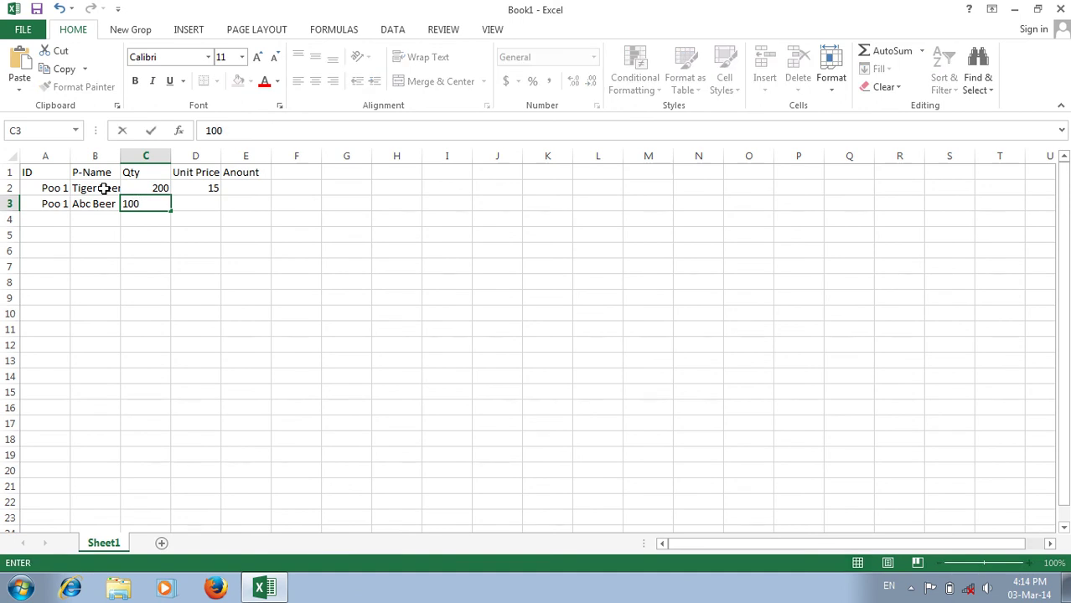
key(Tab)
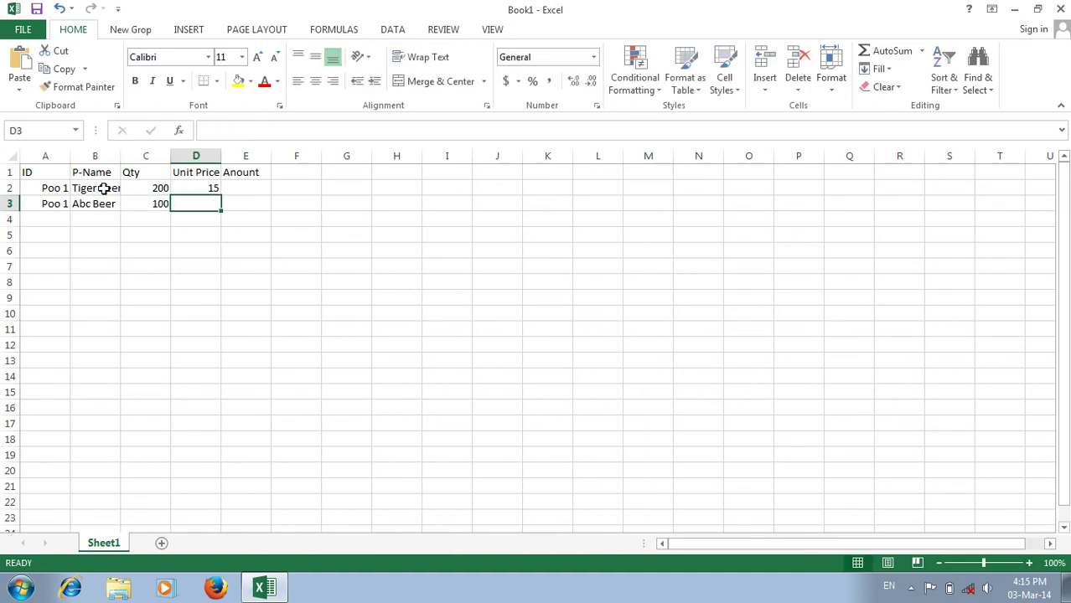
text(25)
key(Return)
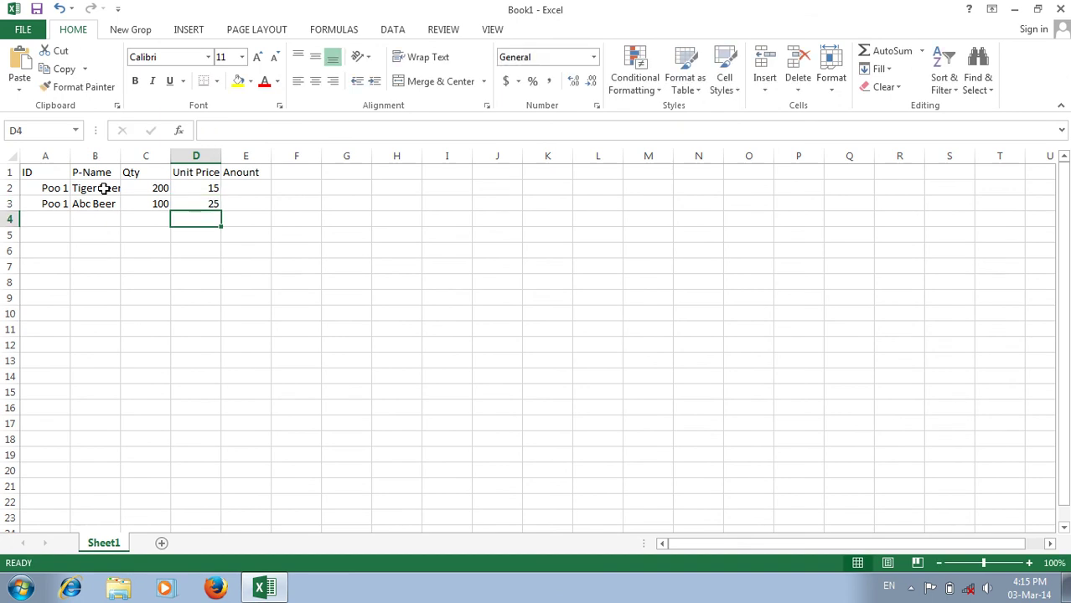
- Enter Angkor Beer as the third product name in cell B4
key(Left)
key(Left)
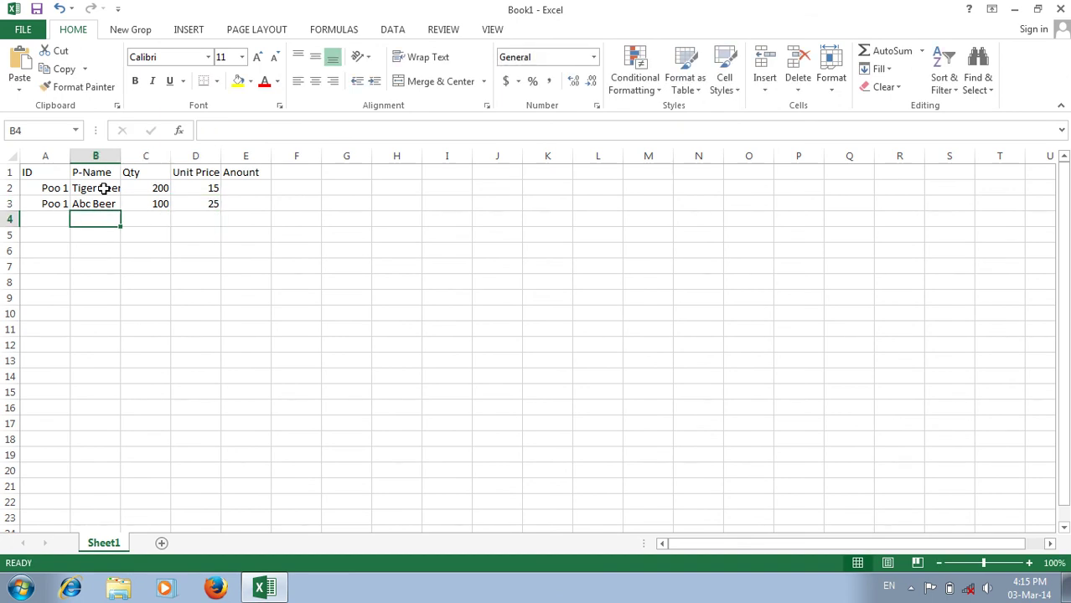
text(A)
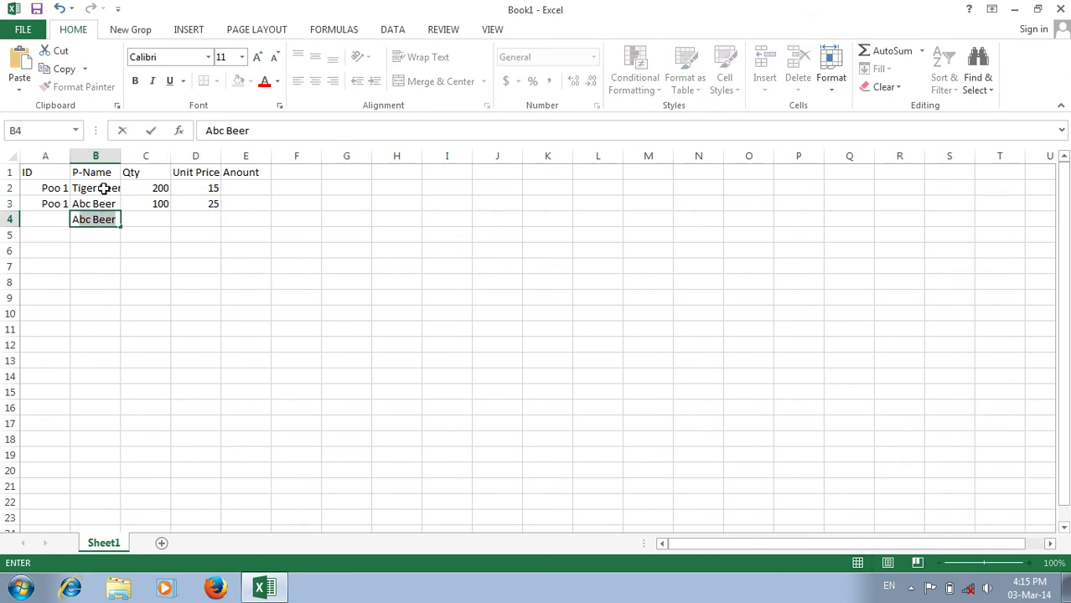
text(ng)
text(k)
key(BackSpace)
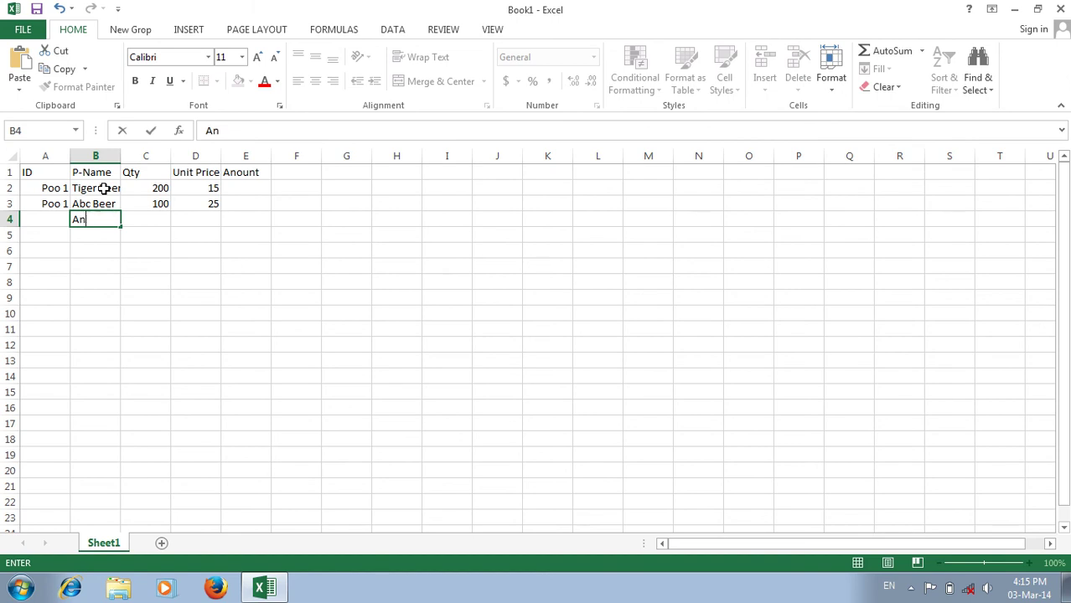
text(gkor Beer)
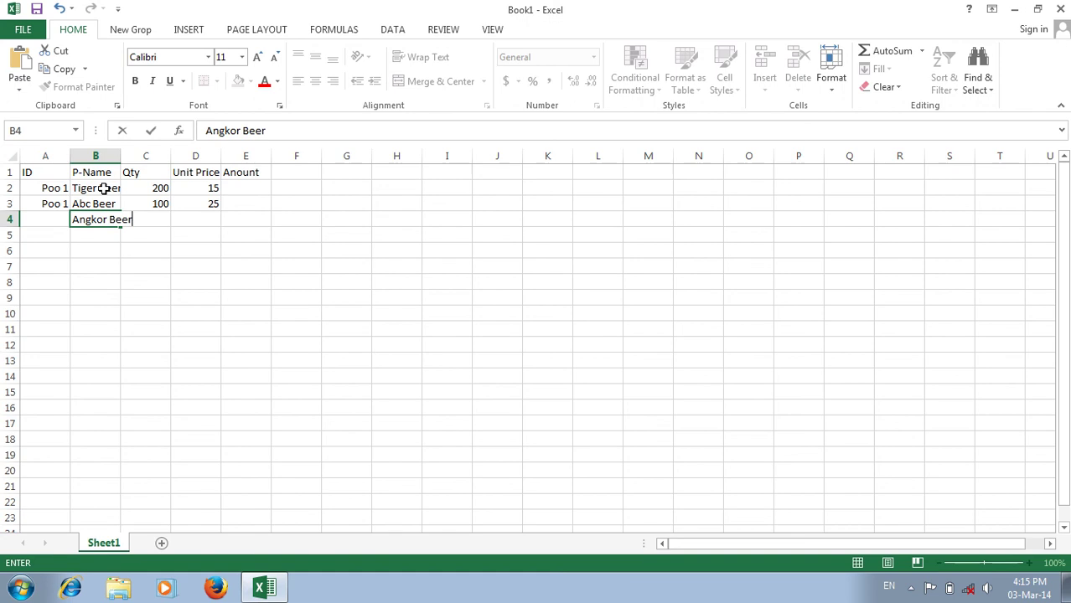
key(Tab)
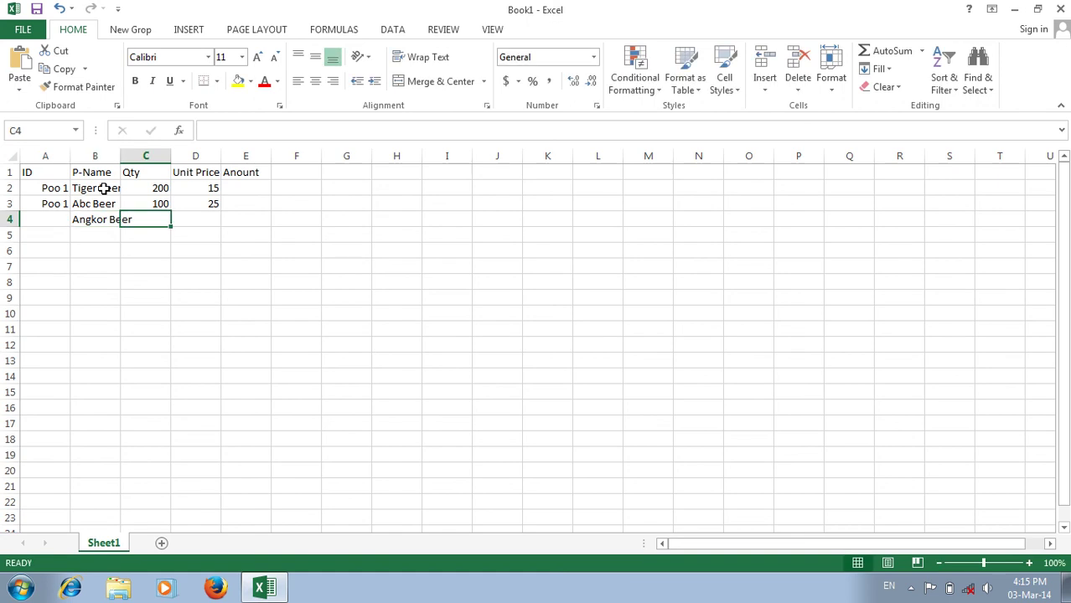
- Fill in a quantity of 25 and a unit price of 10 for Angkor Beer
text(25)
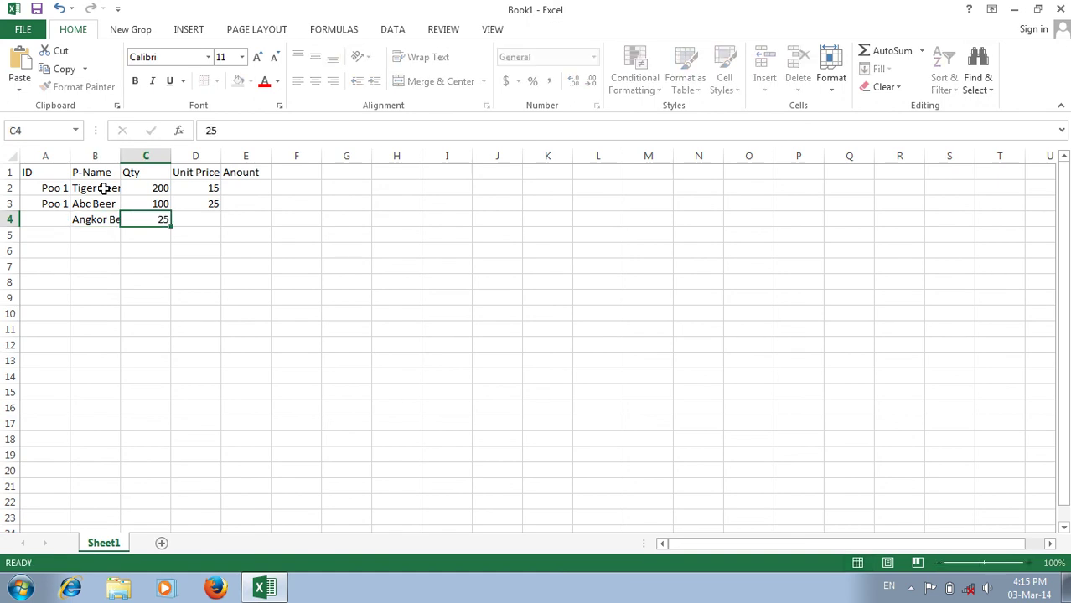
key(Return)
key(Right)
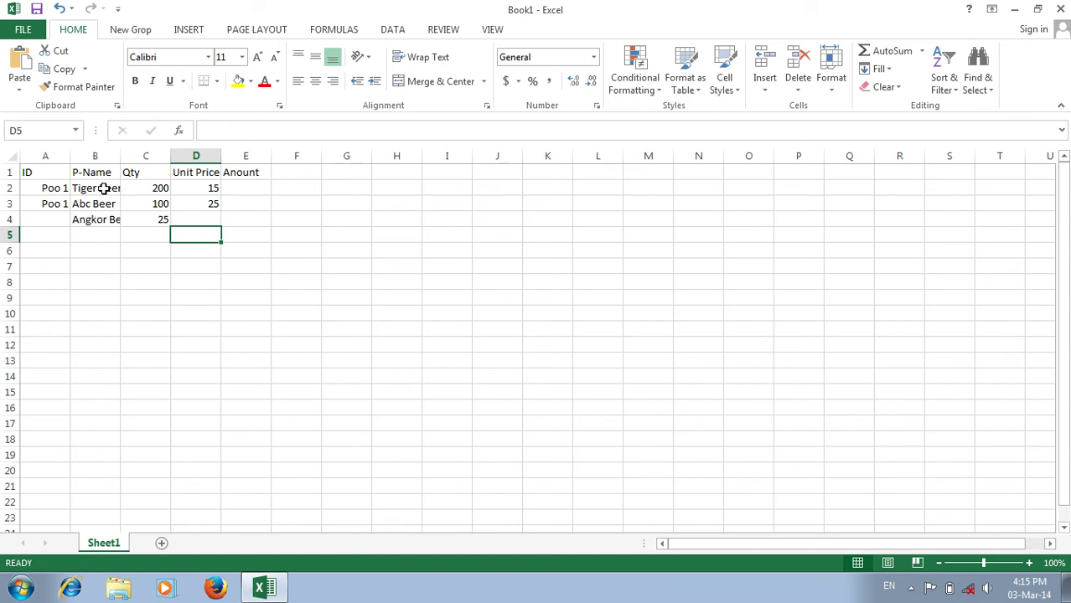
key(Up)
text(1)
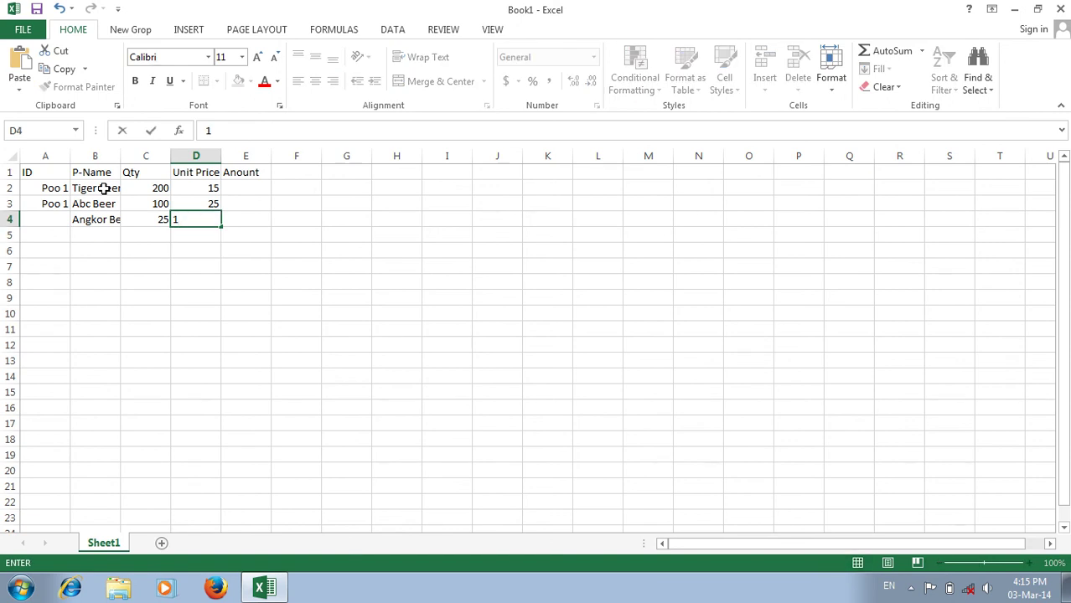
text(0)
key(Return)
- Enter Black Beer as the fourth product name in cell B5
key(Left)
key(Left)
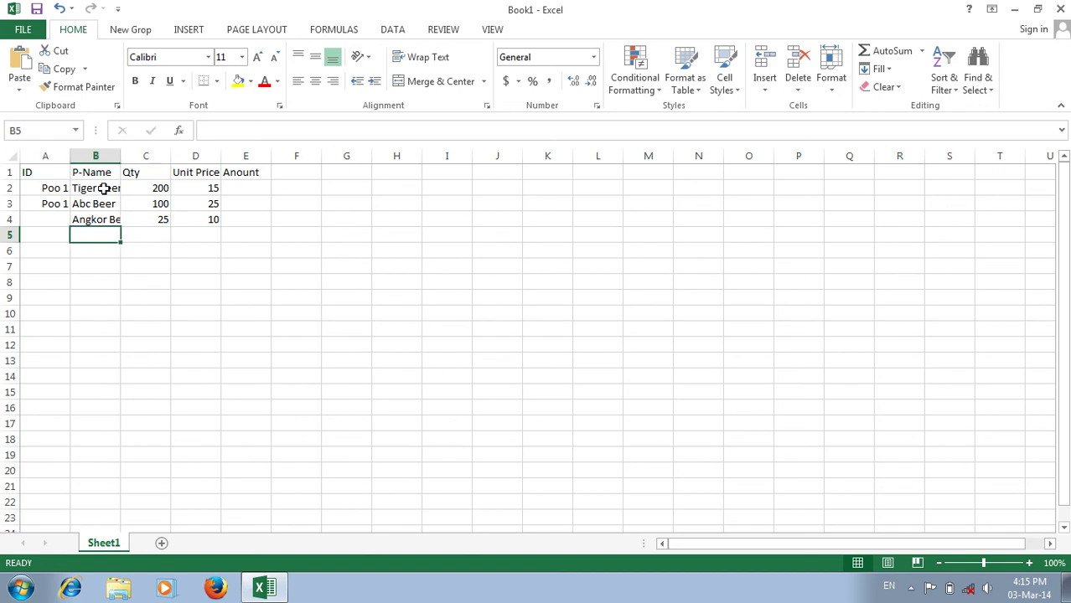
text(Nil)
key(BackSpace)
key(BackSpace)
key(BackSpace)
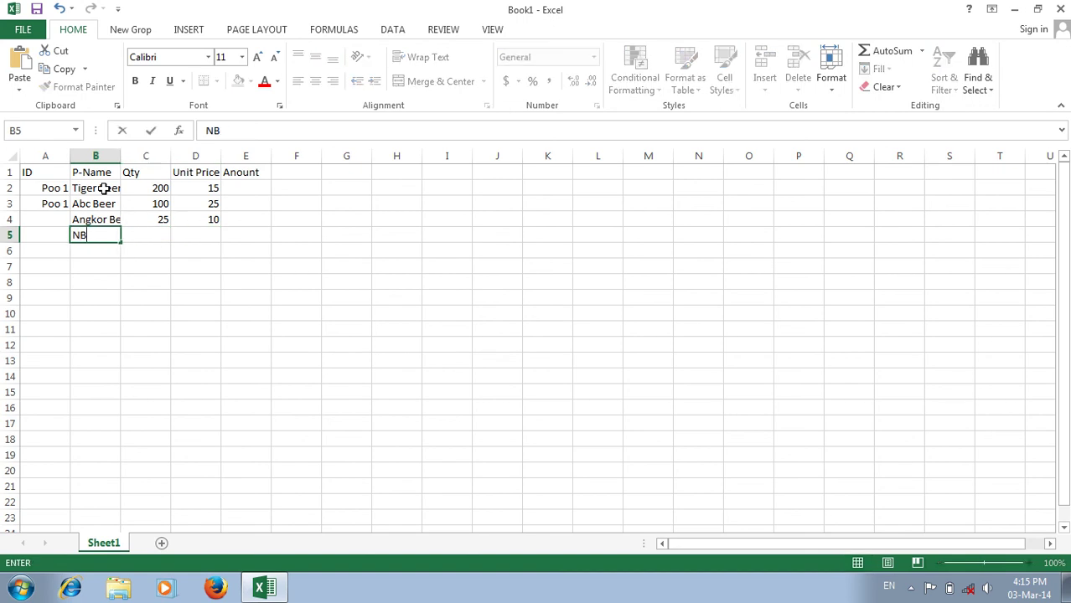
text(Blacj)
key(BackSpace)
text(k Beer)
key(Tab)
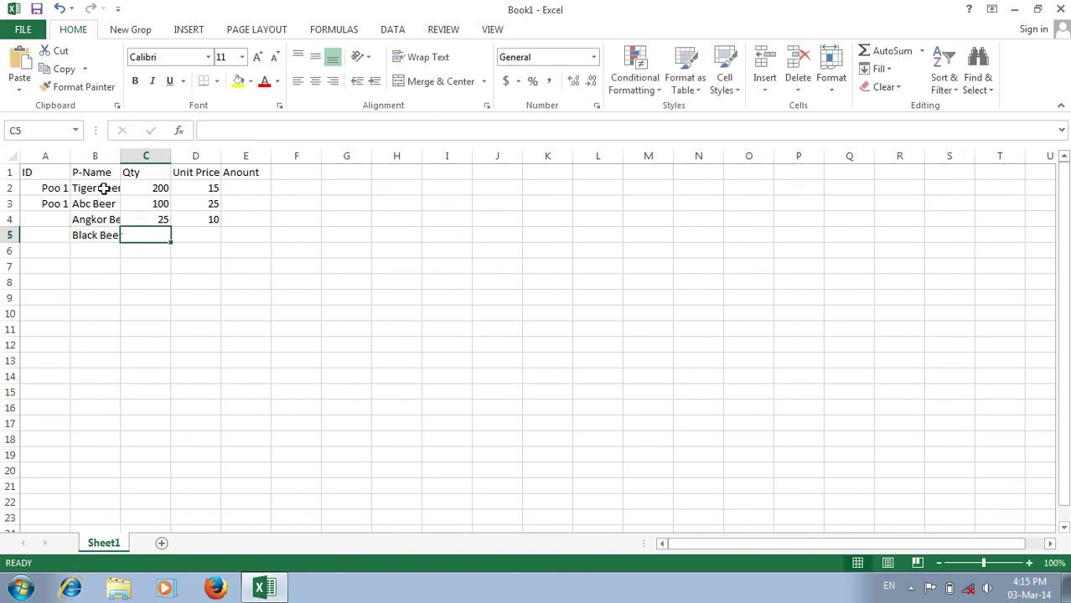
- Fill in a quantity of 50 and a unit price of 15 for Black Beer
text(50)
key(Tab)
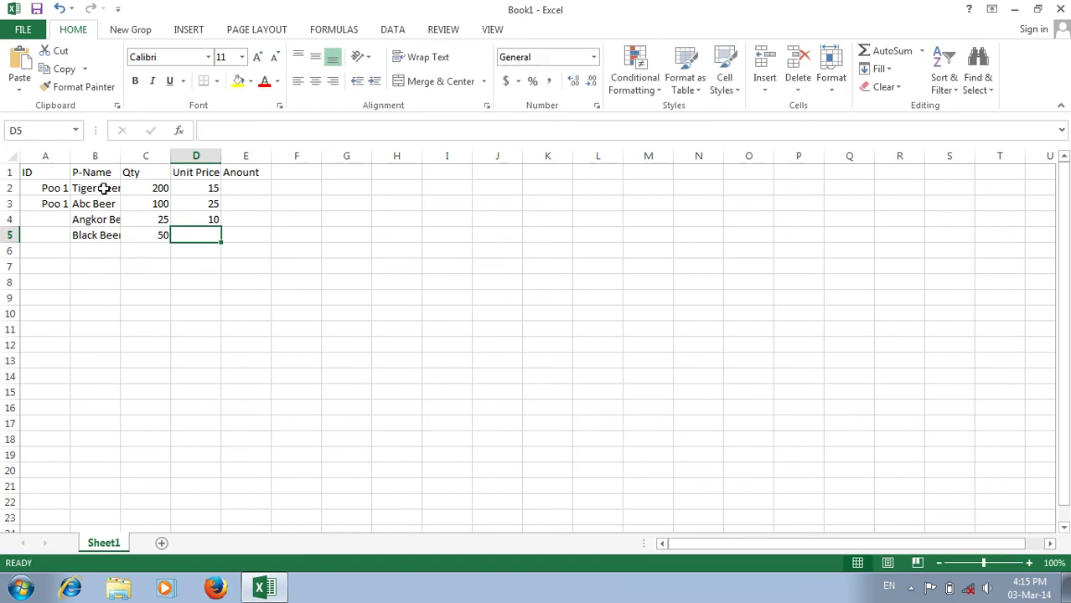
text(15)
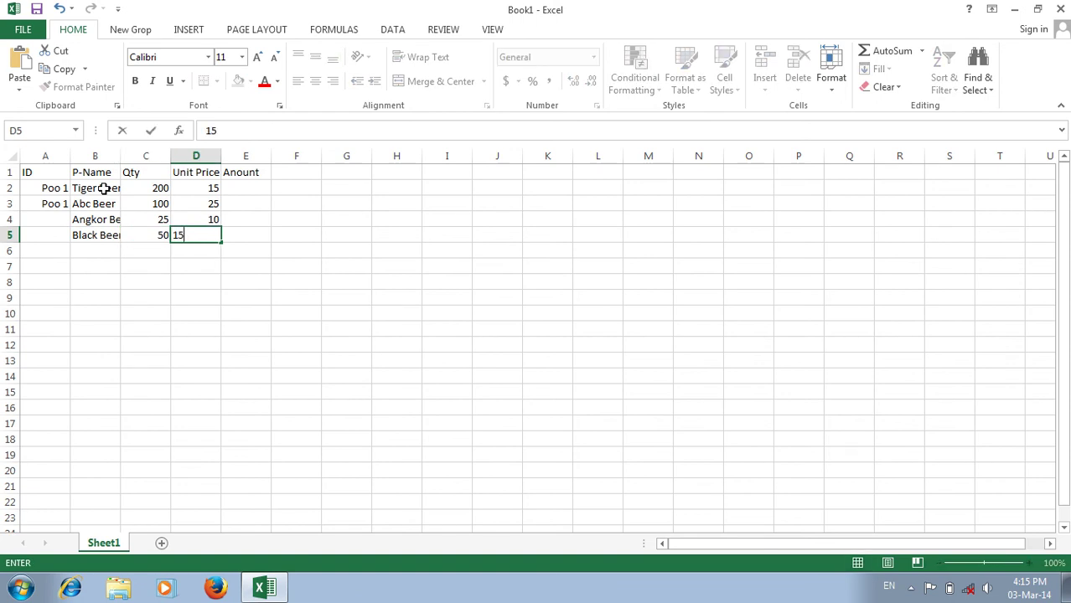
key(Return)
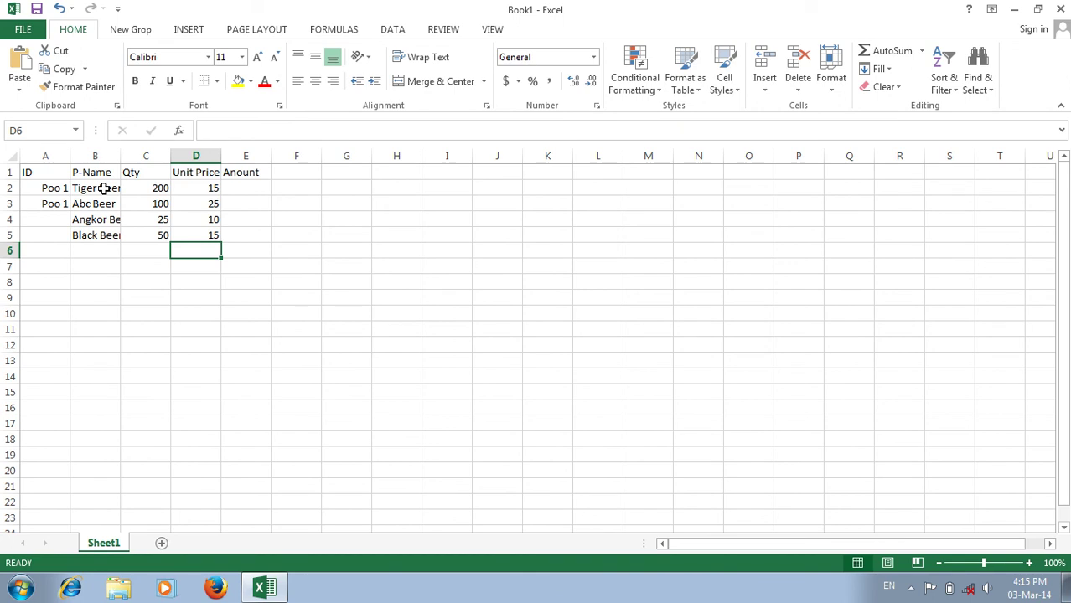
- Change the custom number format of the ID cells A2:A5 to "Poo" 0
click(54, 190)
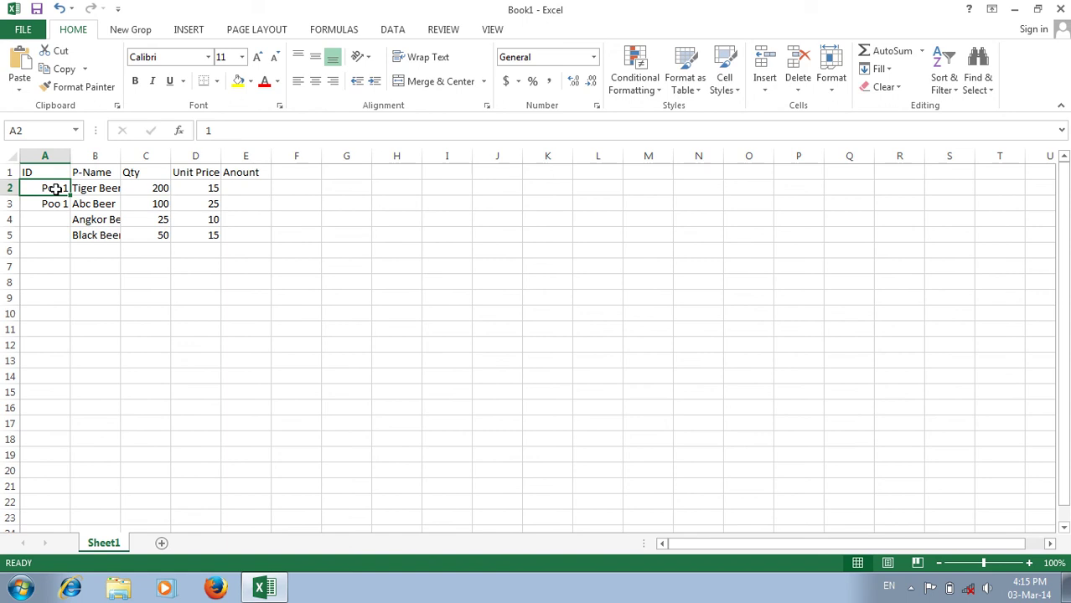
drag(54, 190, 62, 235)
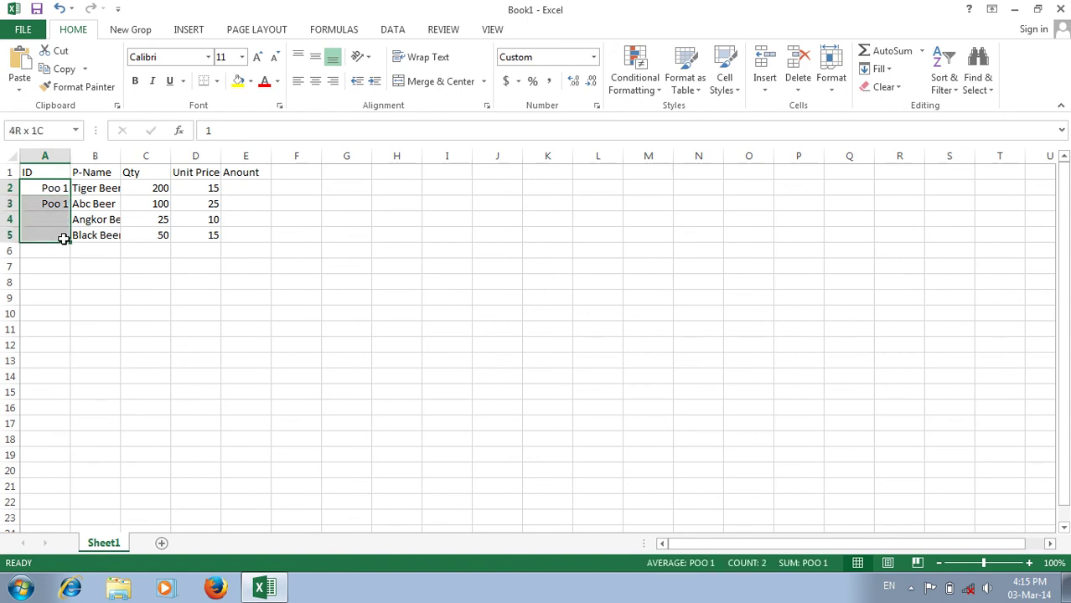
right_click(61, 212)
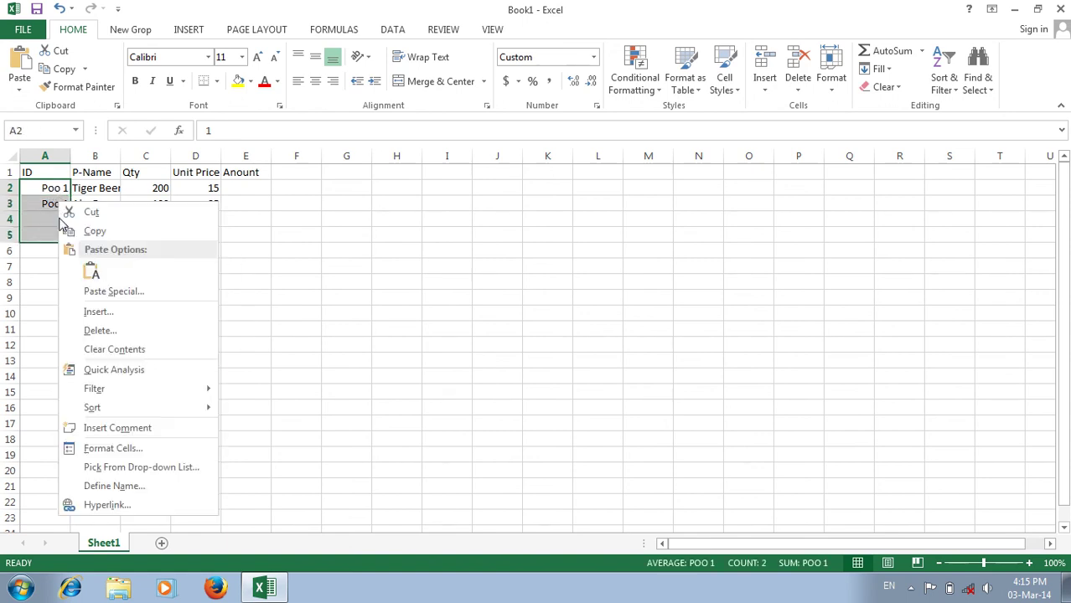
click(112, 446)
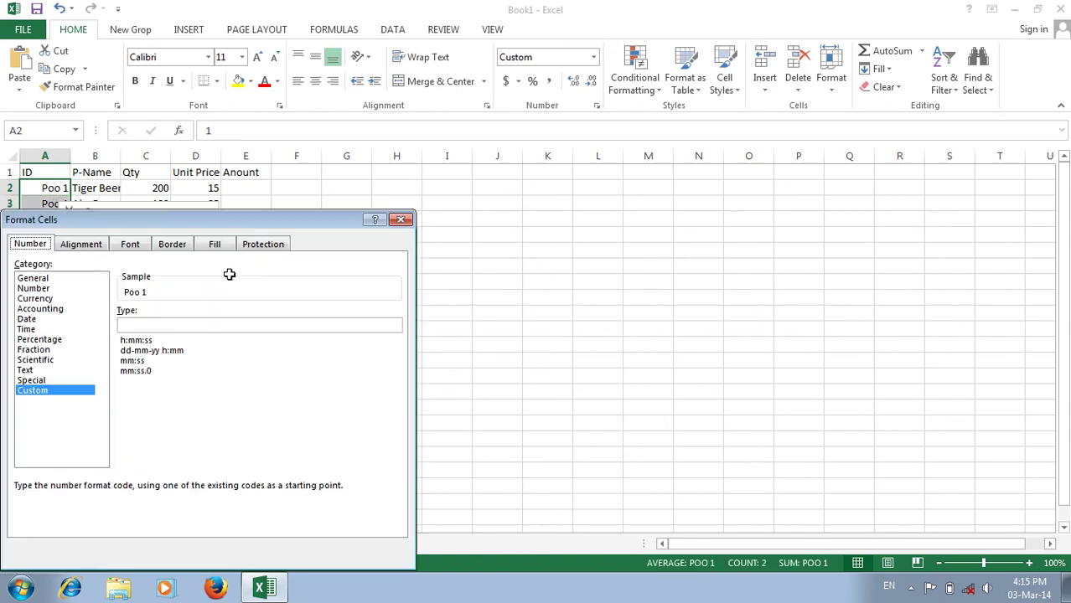
click(158, 321)
key(BackSpace)
text(0)
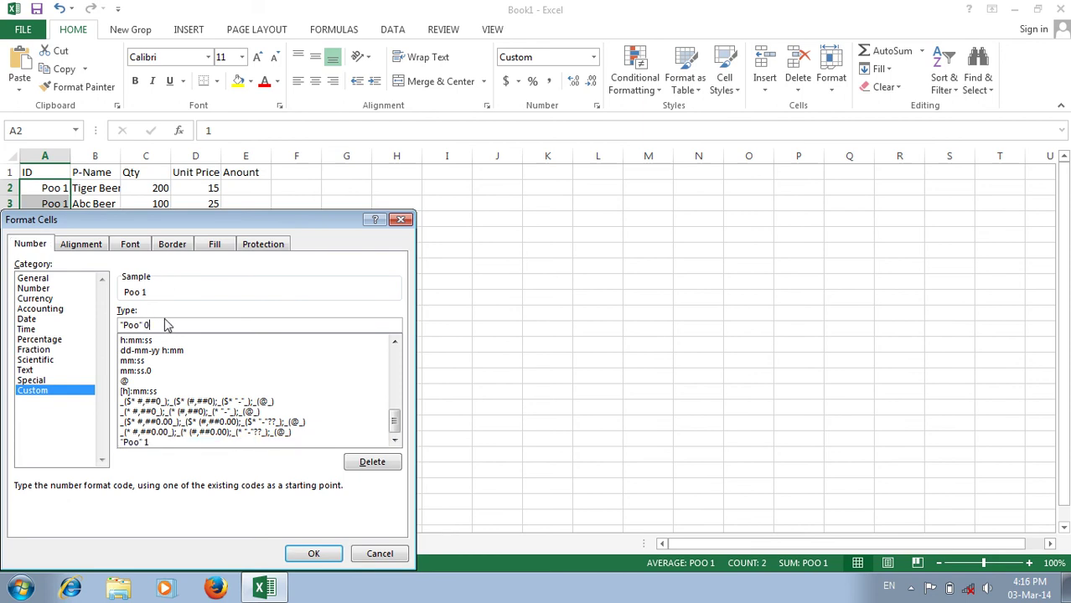
click(313, 553)
- Extend the ID series from A2:A3 down to cell A5
click(42, 205)
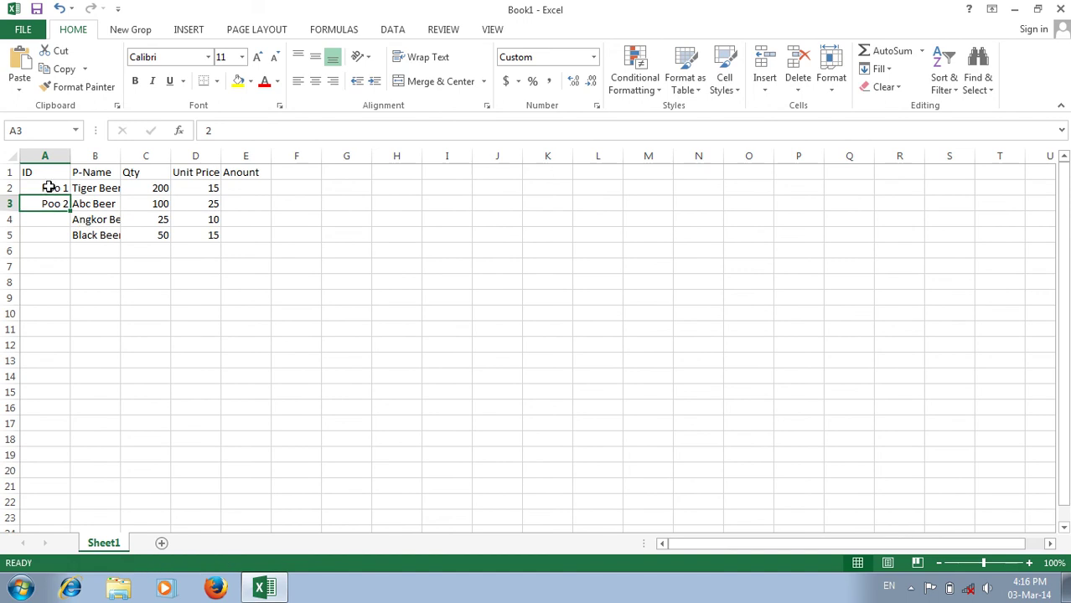
drag(48, 188, 53, 202)
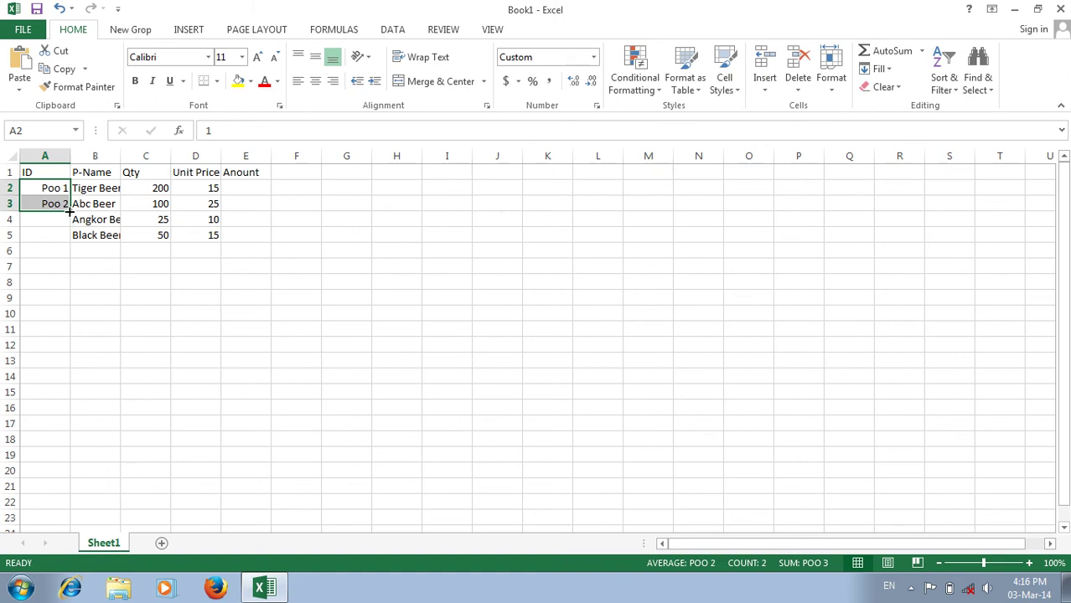
drag(70, 211, 68, 242)
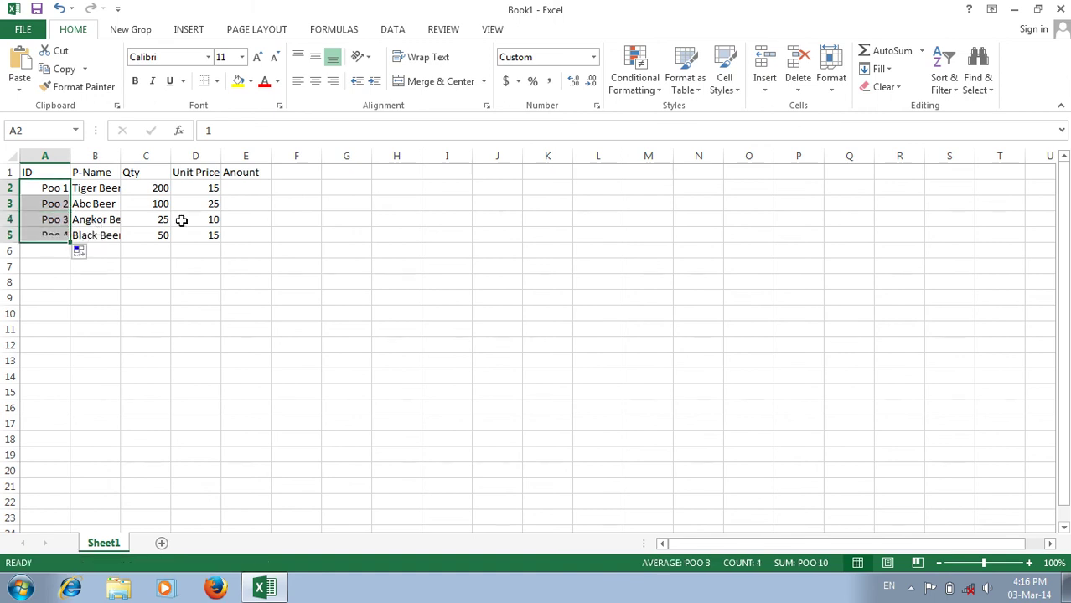
- Add all borders to the table A1:E5 and centre its contents horizontally and vertically
drag(248, 221, 248, 237)
drag(39, 174, 243, 233)
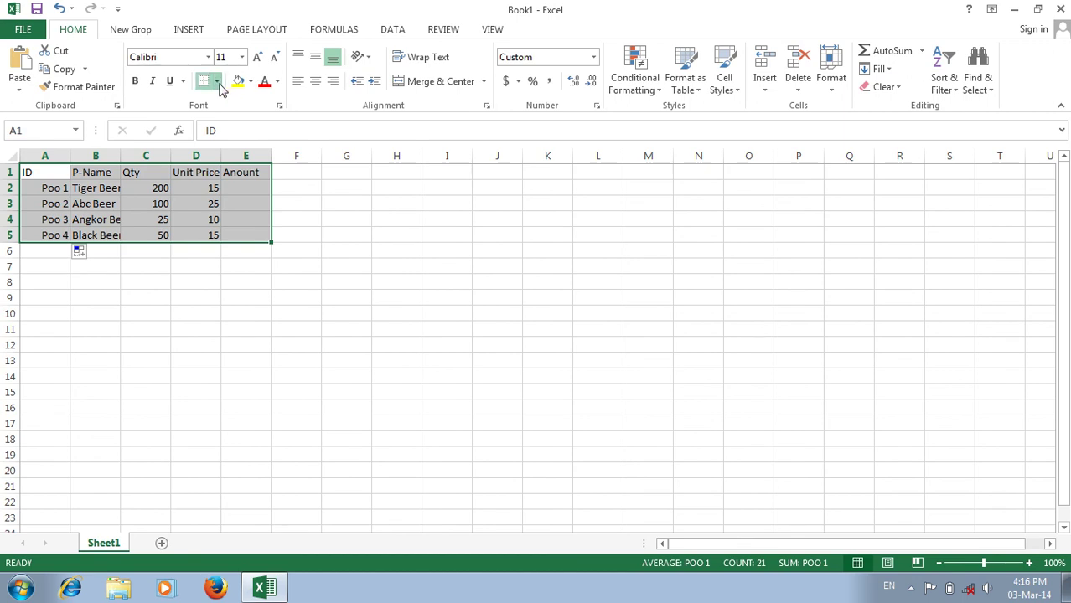
click(218, 84)
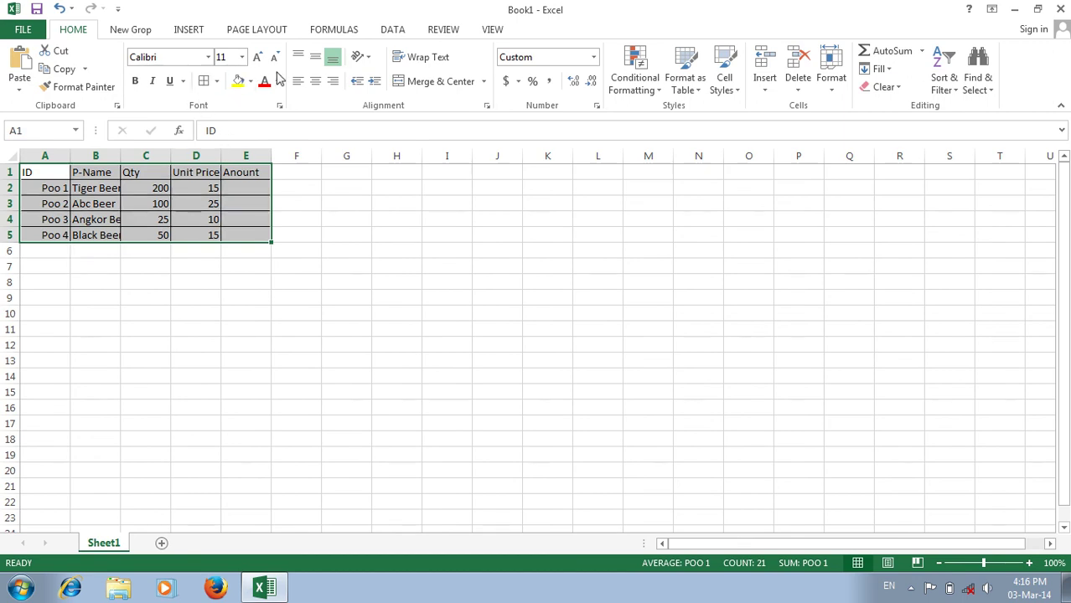
click(315, 81)
click(315, 56)
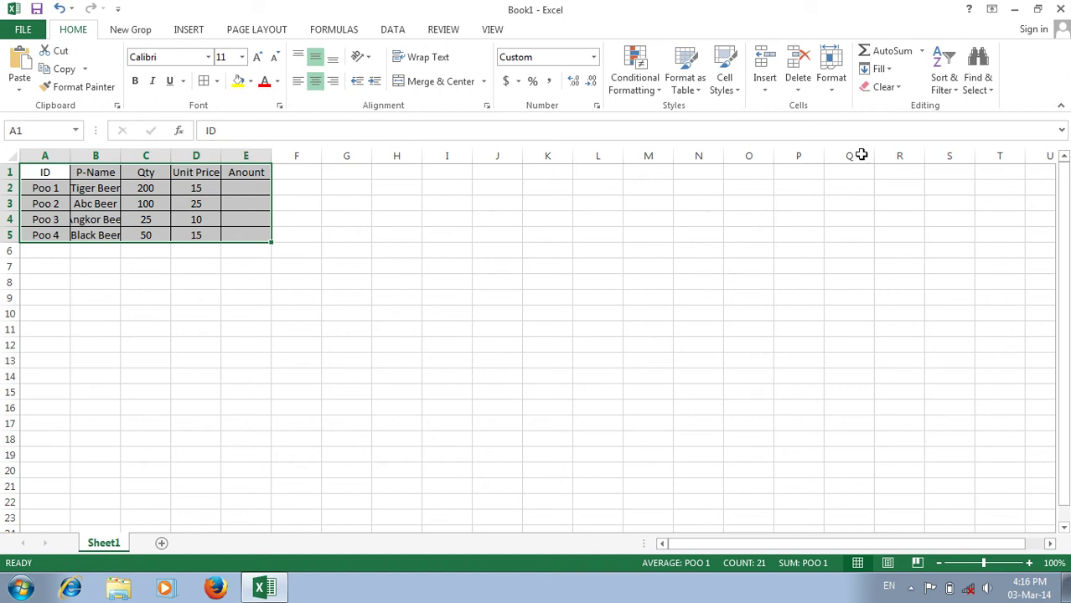
- Widen the P-Name column to fit the product names and apply the dollar accounting format to the unit prices in D2:D5
click(155, 189)
click(94, 188)
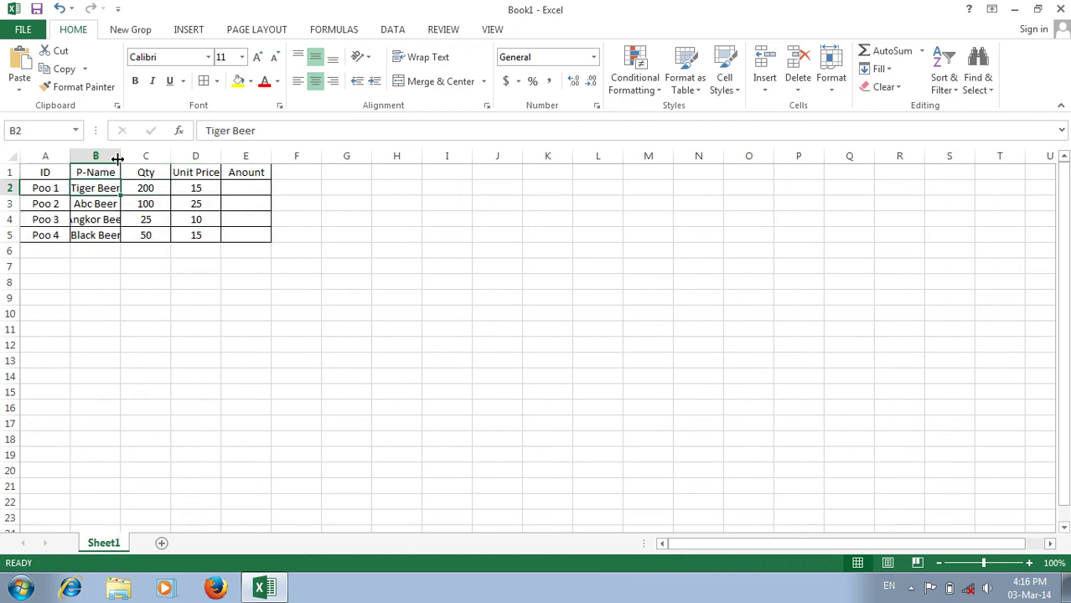
drag(121, 157, 237, 233)
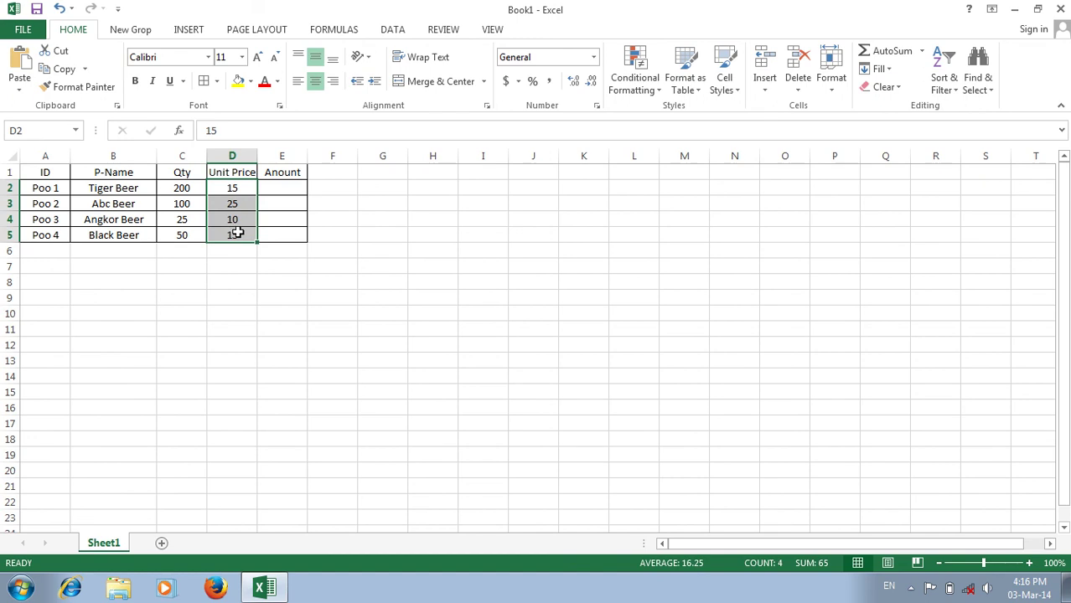
click(507, 81)
- Apply the custom number format ##,"Case" to the quantities in C2:C5
drag(178, 186, 191, 235)
right_click(192, 235)
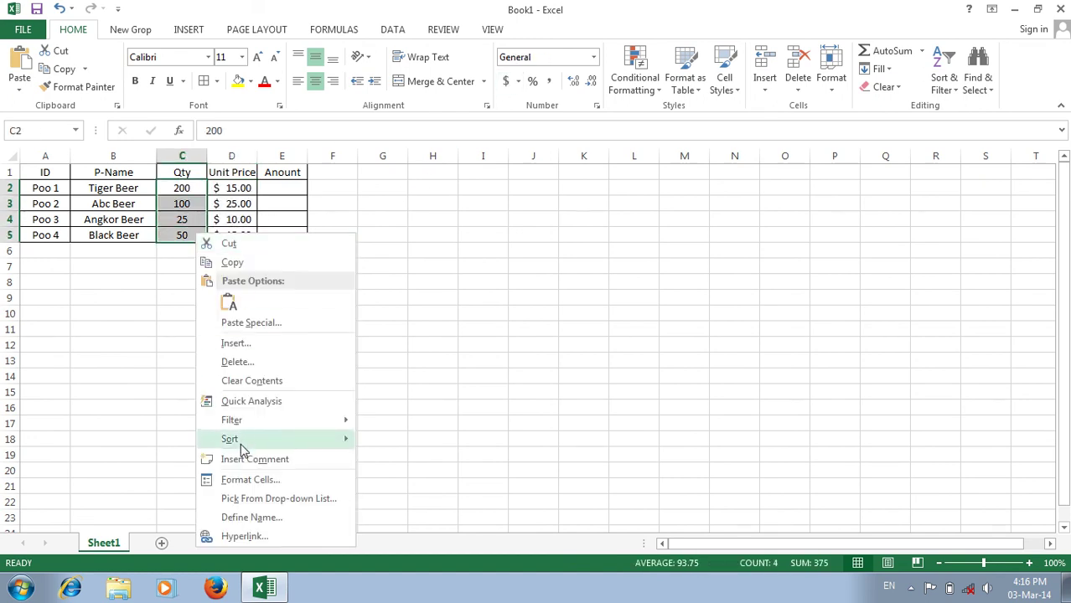
click(241, 480)
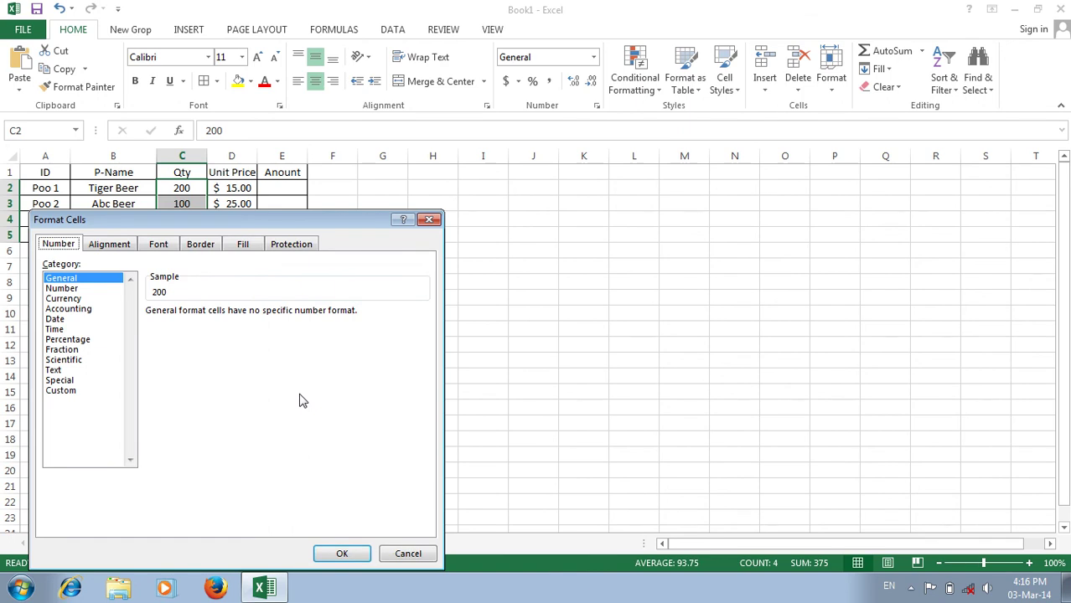
click(64, 390)
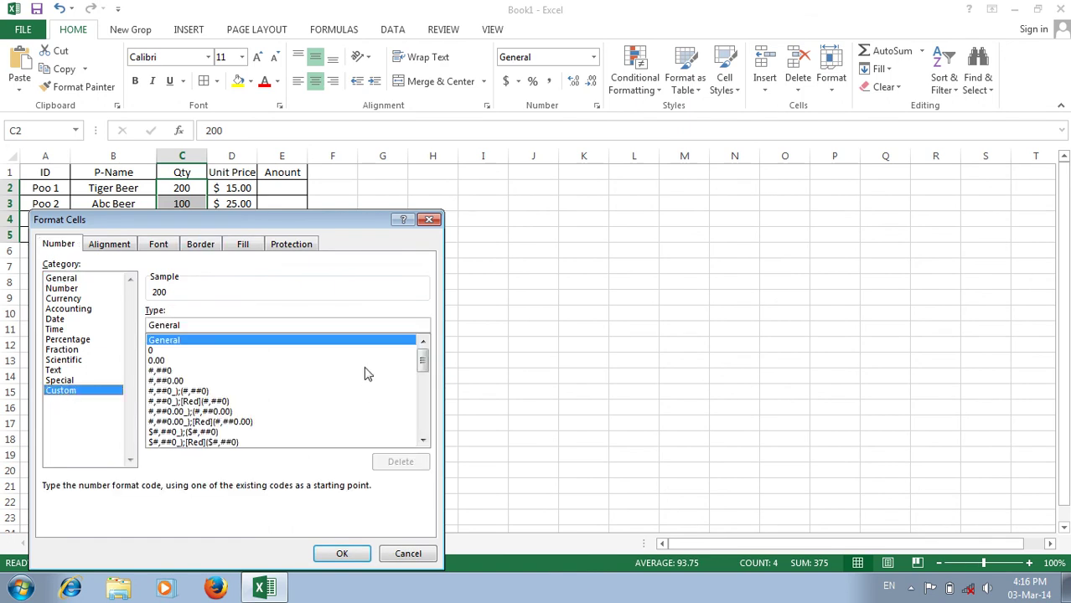
double_click(204, 324)
click(180, 340)
drag(144, 329, 121, 327)
click(190, 326)
text(#)
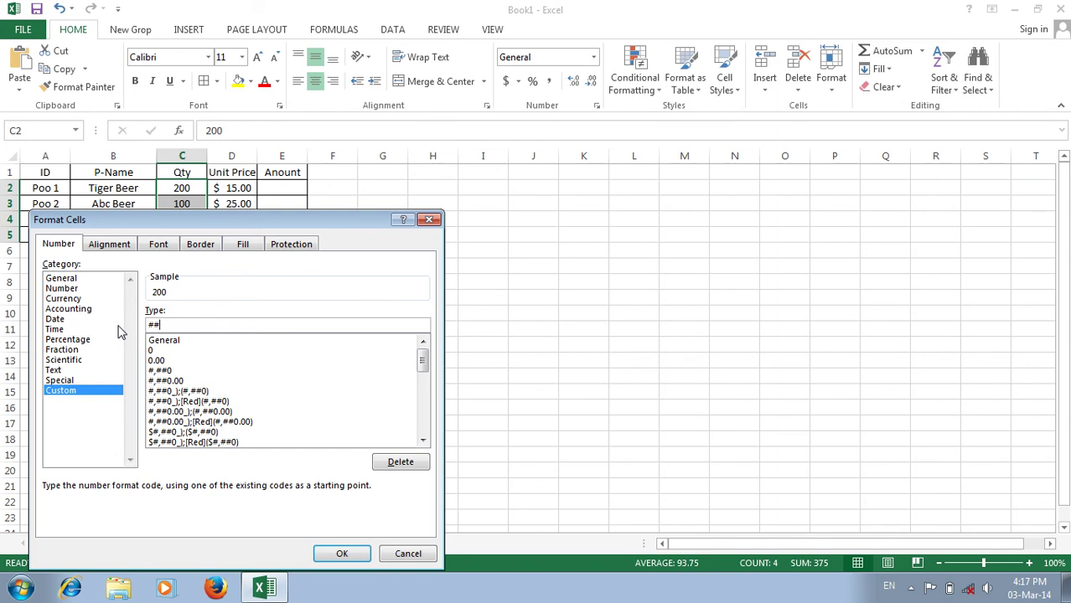
text(#,)
text("Cass)
text(")
click(341, 555)
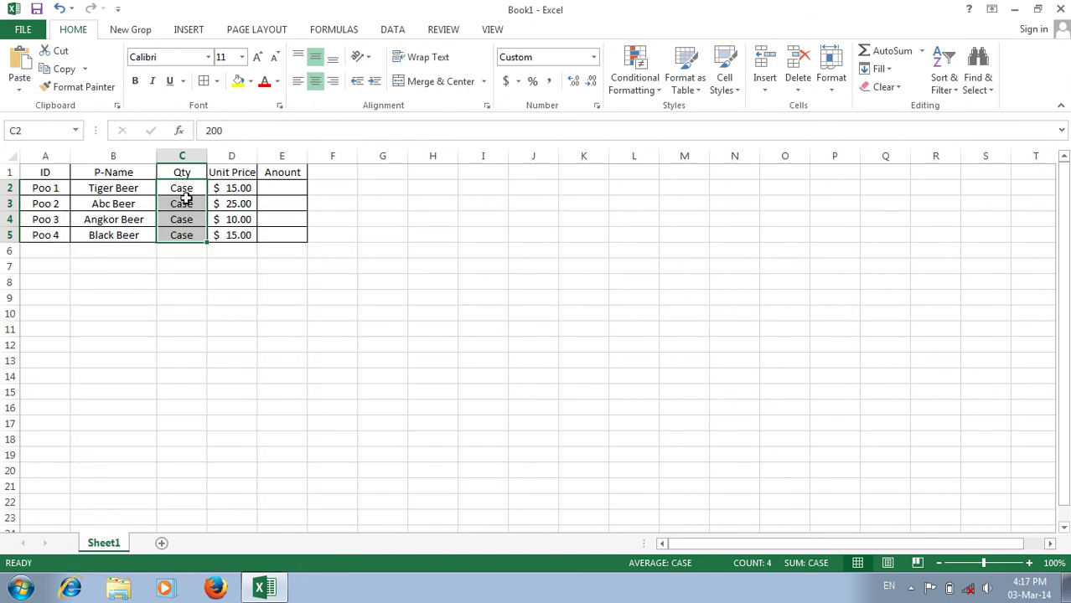
- Change the custom number format of the quantities to ###,"Case"
right_click(186, 201)
click(242, 445)
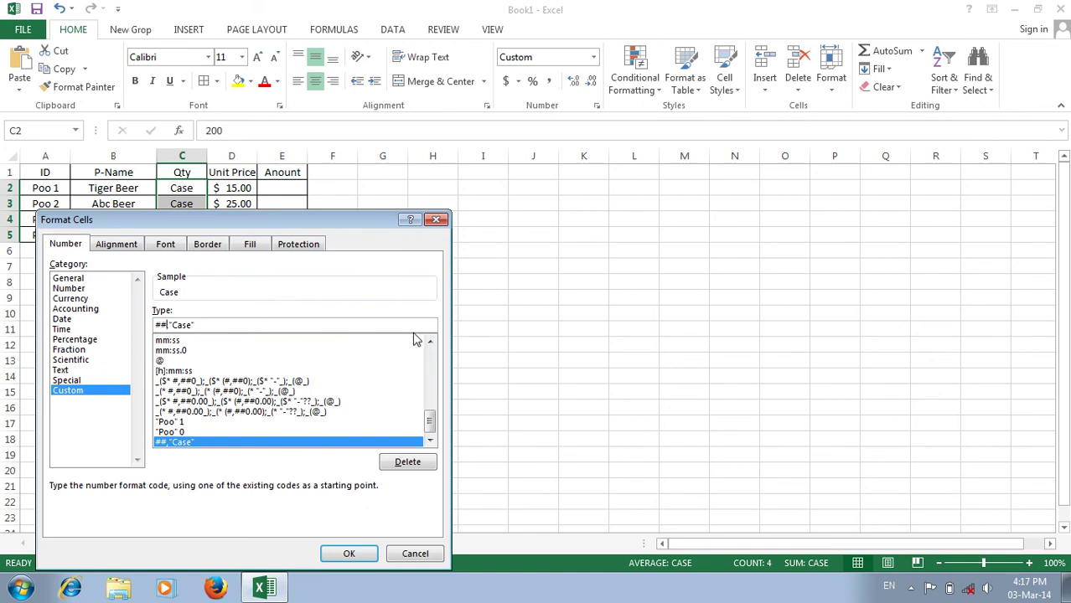
text(#)
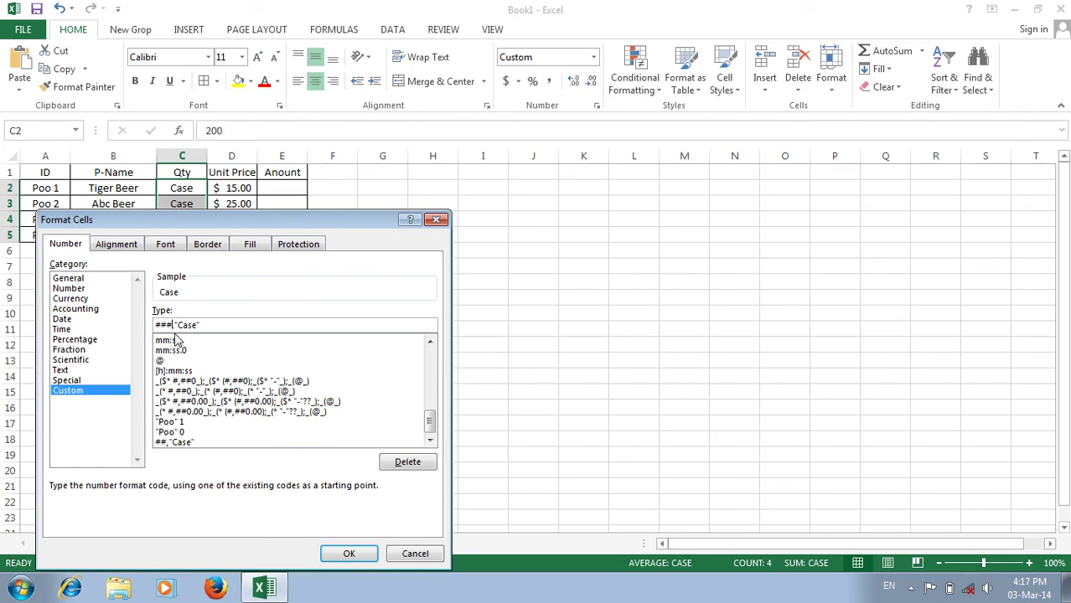
click(349, 554)
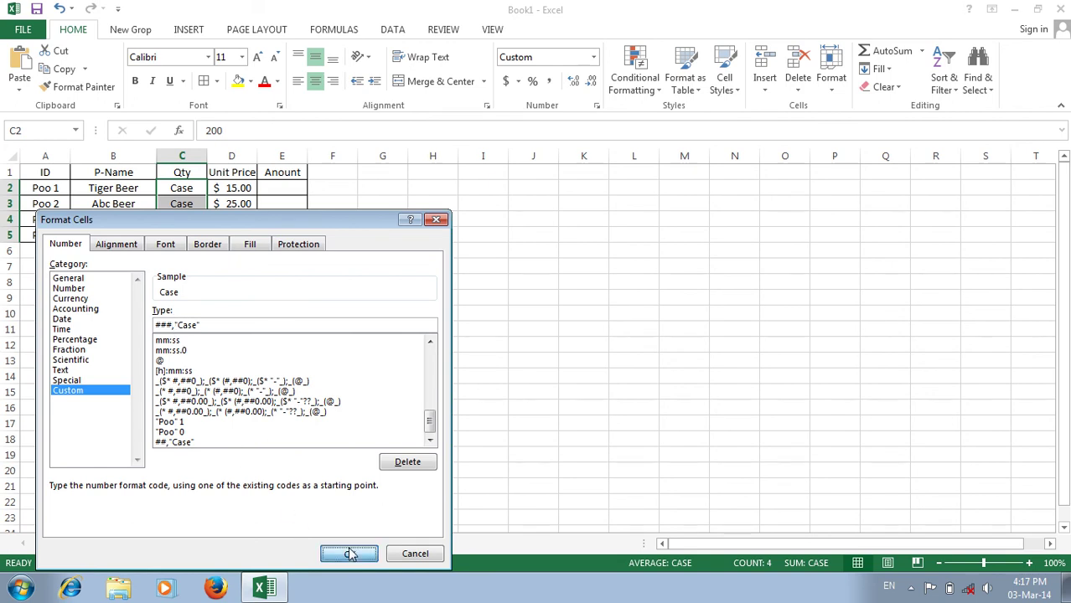
- Replace the quantities' custom number format with 00,"Case"
right_click(192, 189)
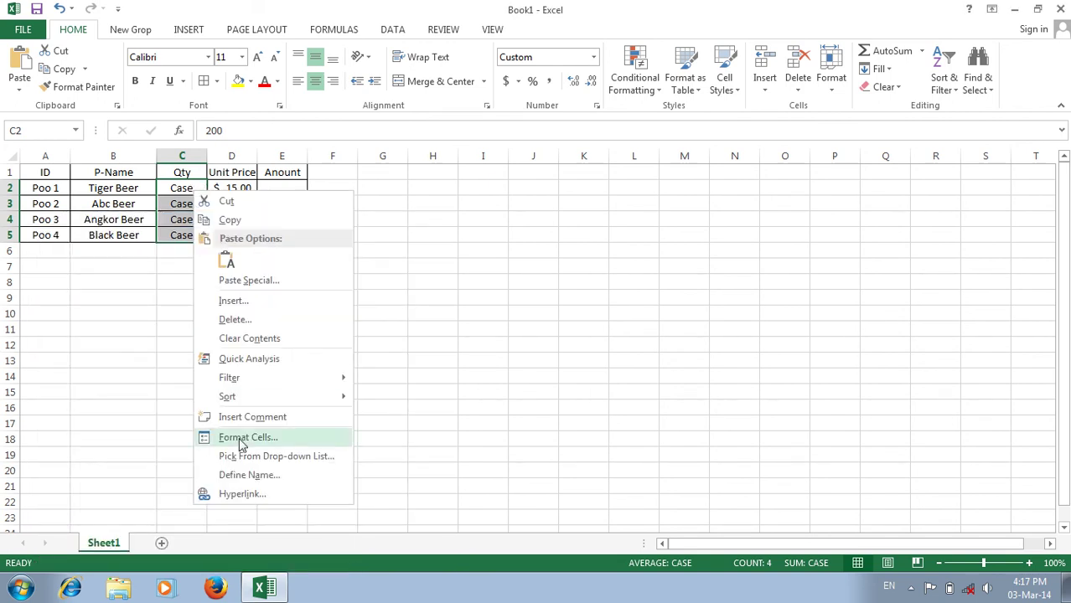
click(243, 441)
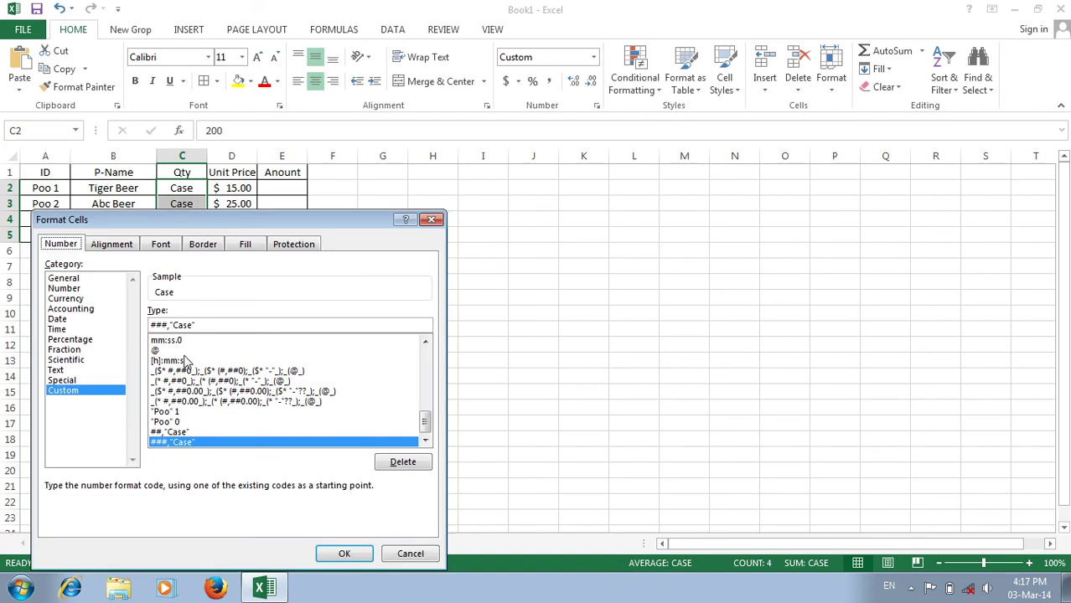
click(209, 324)
drag(191, 324, 146, 325)
text(0)
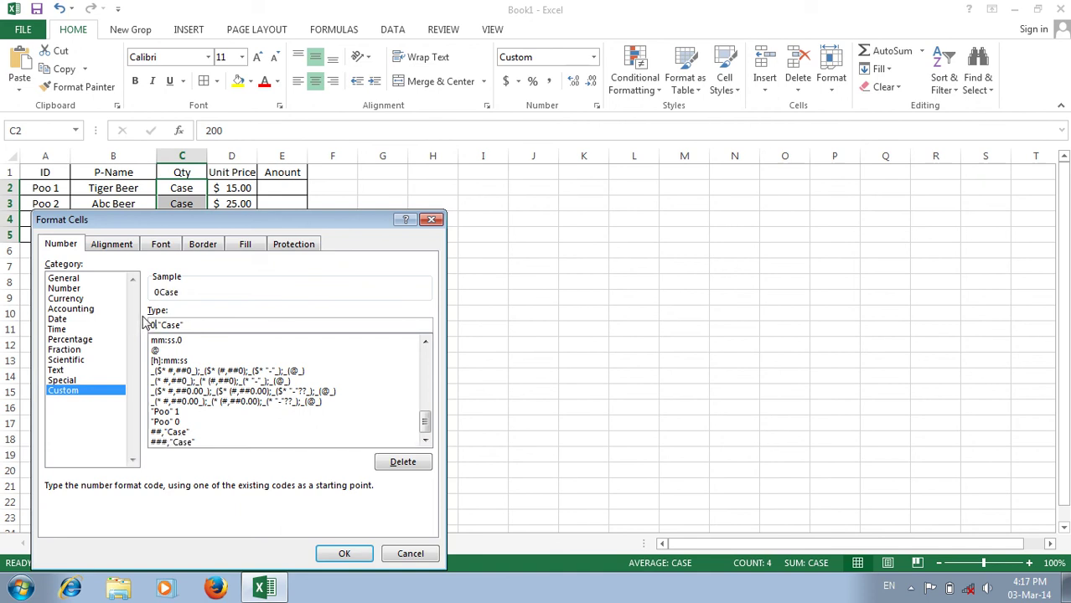
text(0,)
click(343, 553)
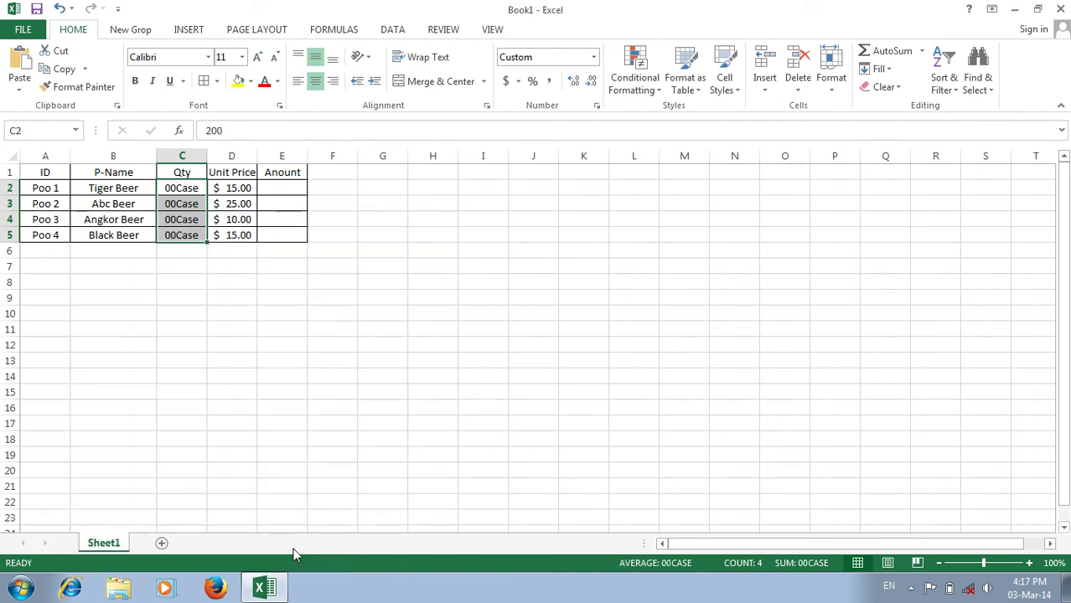
- Re-enter 200 as the quantity of Tiger Beer in cell C2
click(182, 189)
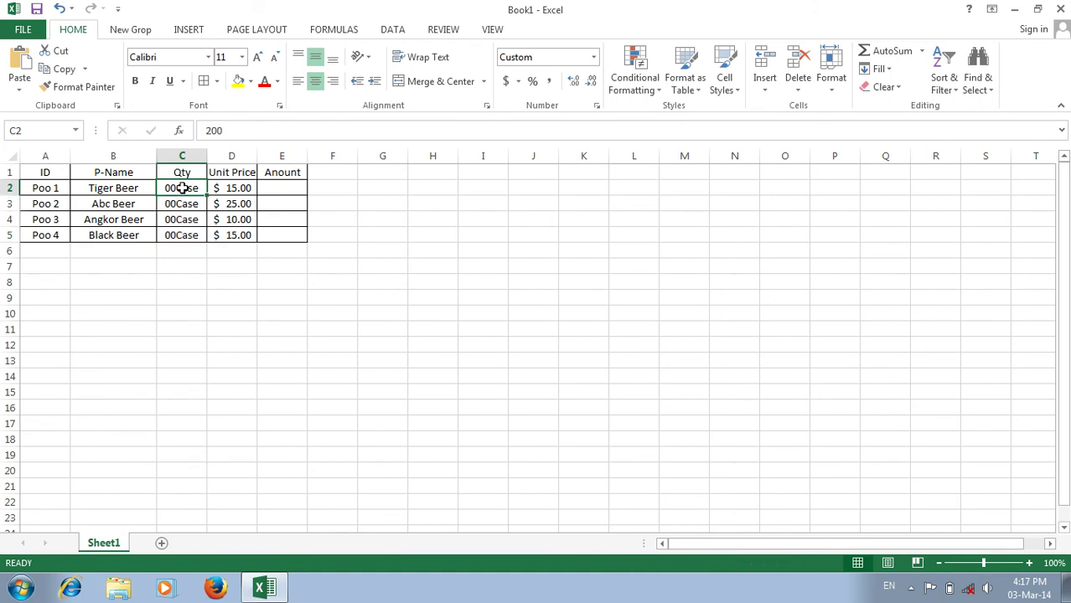
text(200)
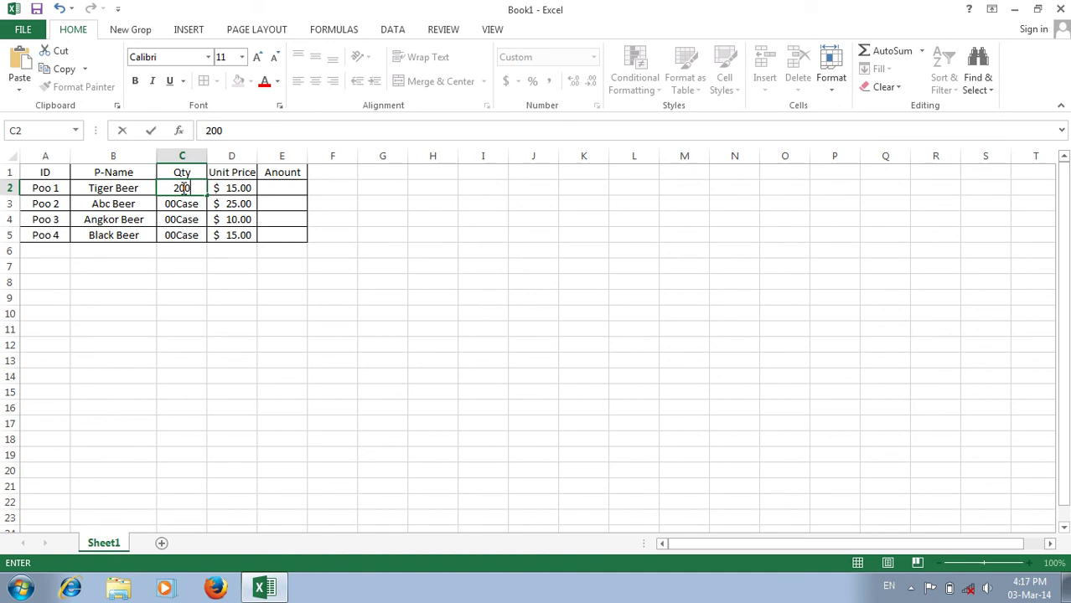
key(ctrl+Return)
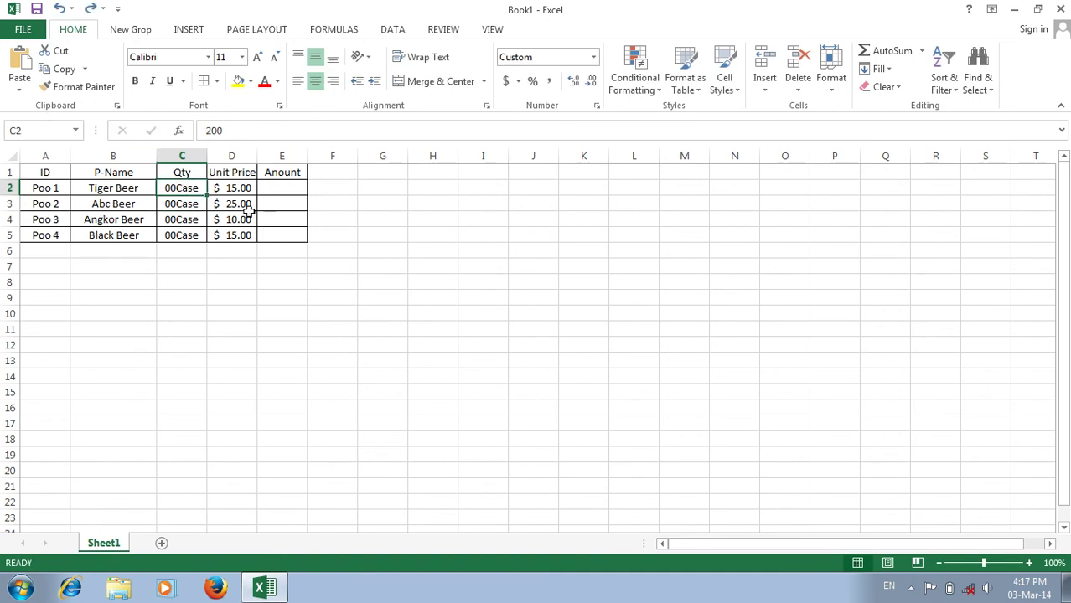
key(Return)
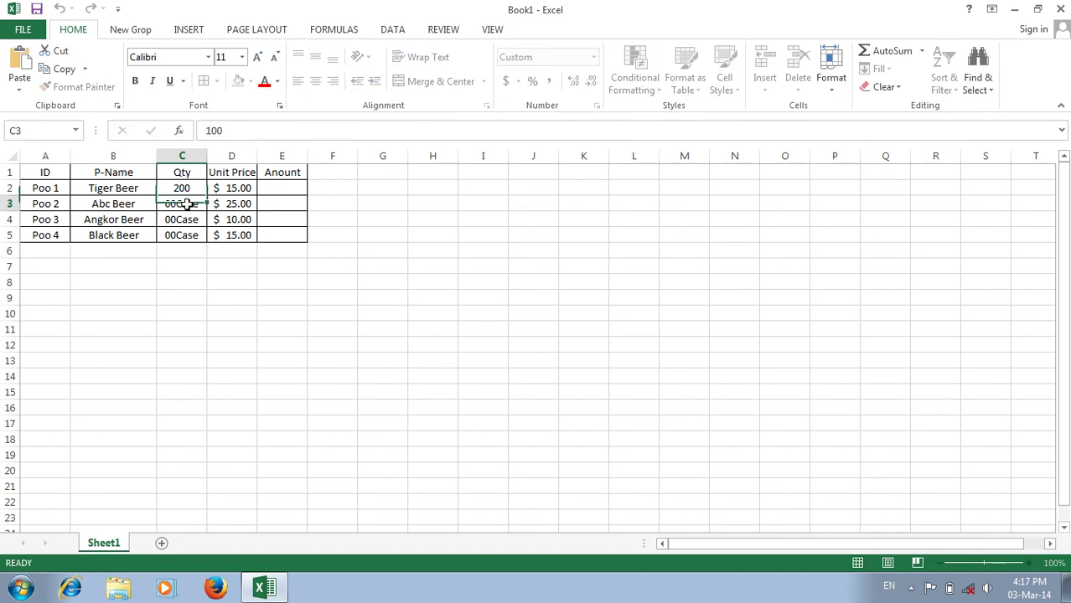
- Change the custom number format of the quantities in C2:C5 to 0,"Case"
drag(181, 188, 186, 233)
right_click(186, 232)
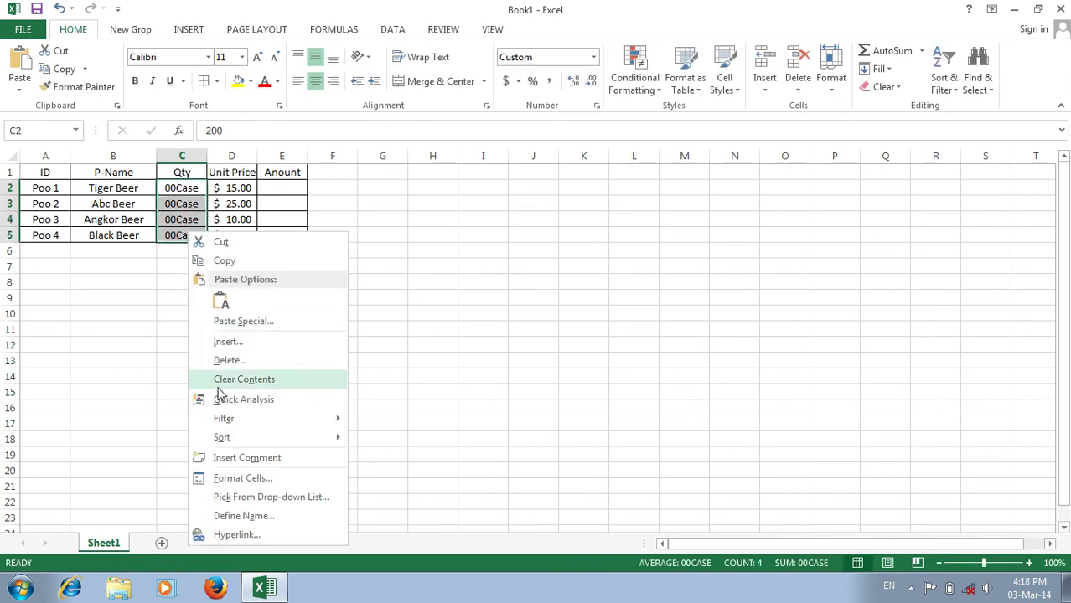
click(230, 477)
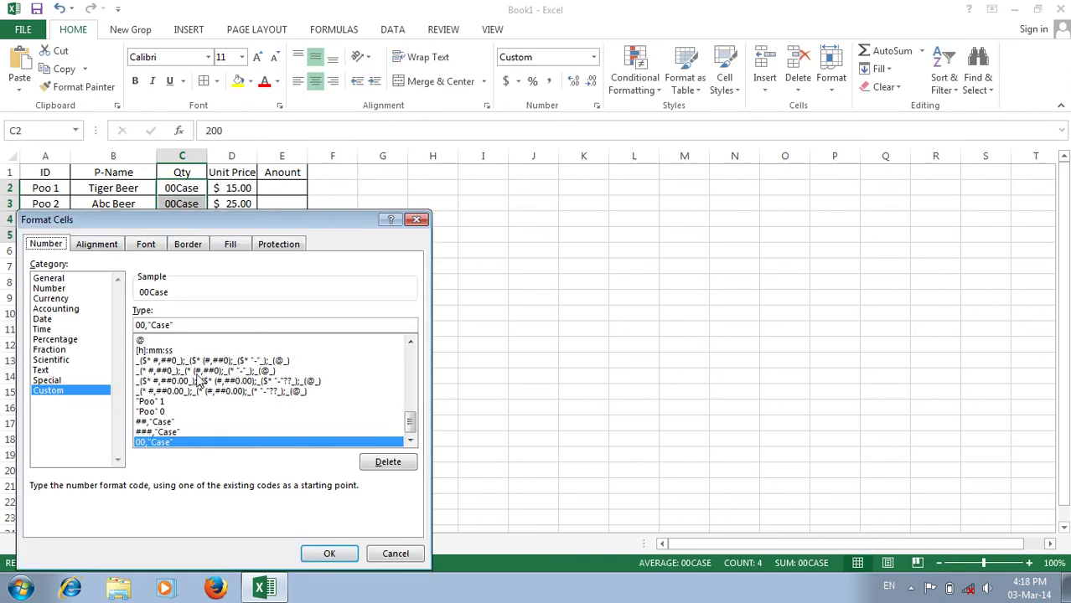
click(171, 328)
drag(147, 325, 111, 323)
text(#)
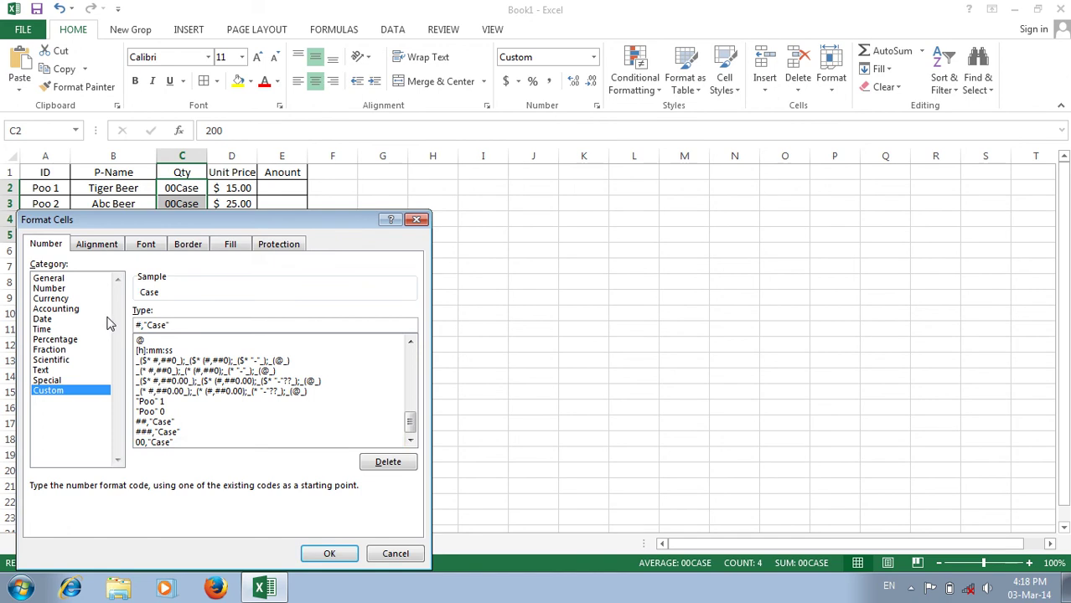
key(BackSpace)
text(###)
key(BackSpace)
key(BackSpace)
key(BackSpace)
text(000)
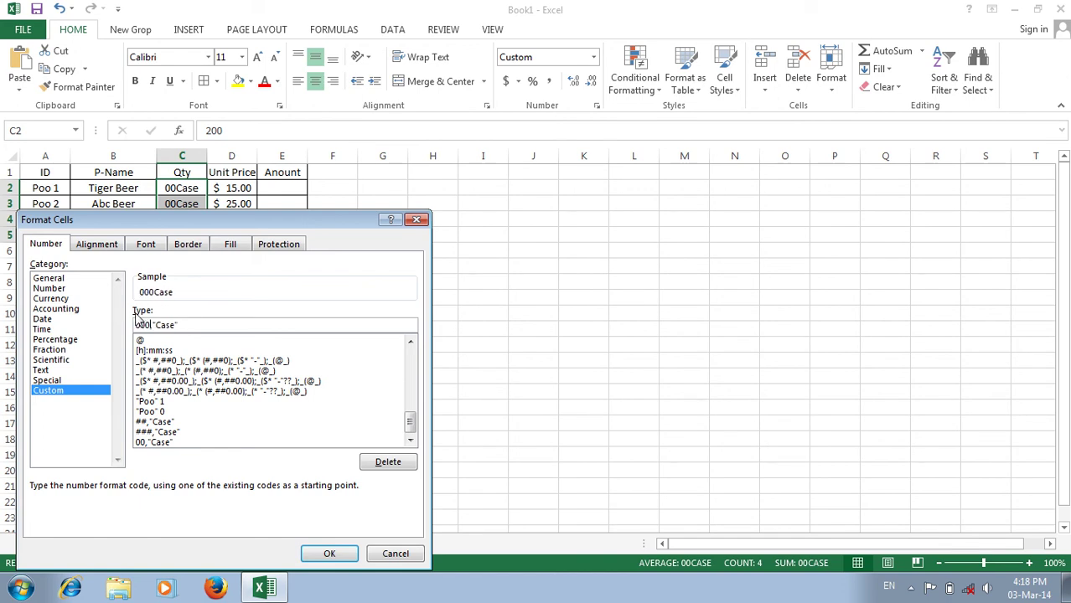
key(BackSpace)
key(BackSpace)
key(BackSpace)
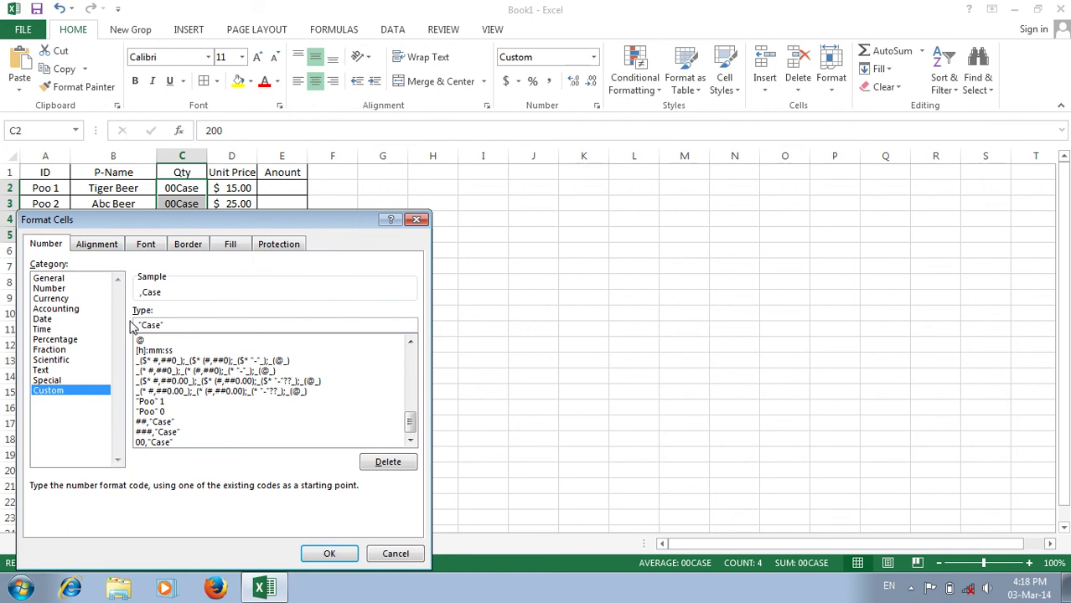
text(0)
click(329, 554)
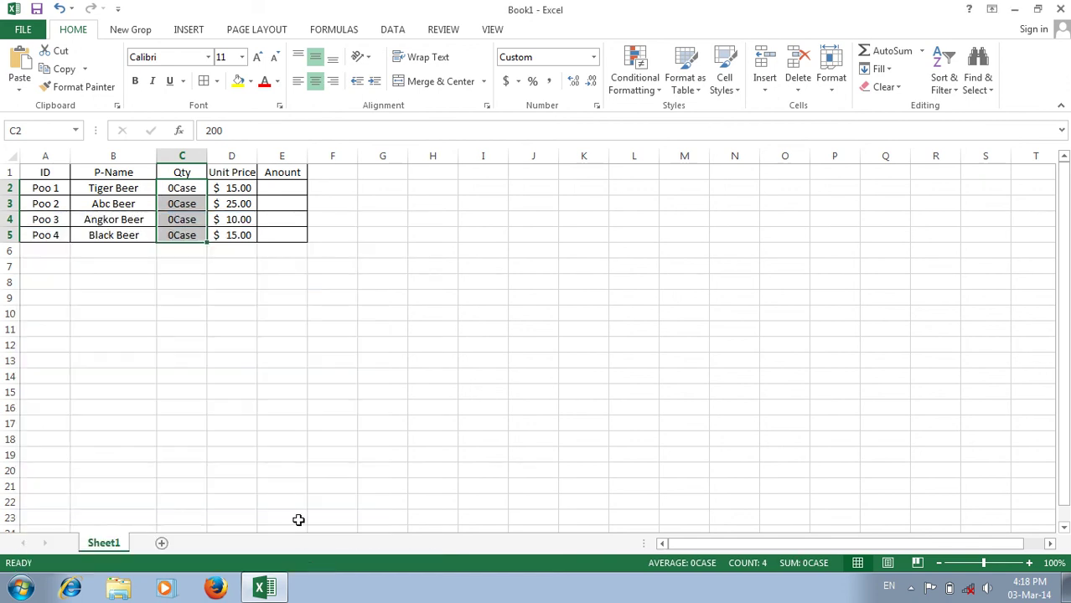
- Replace the quantities' custom number format with #00,"Case", building it from the existing 00,"Case" code
right_click(194, 204)
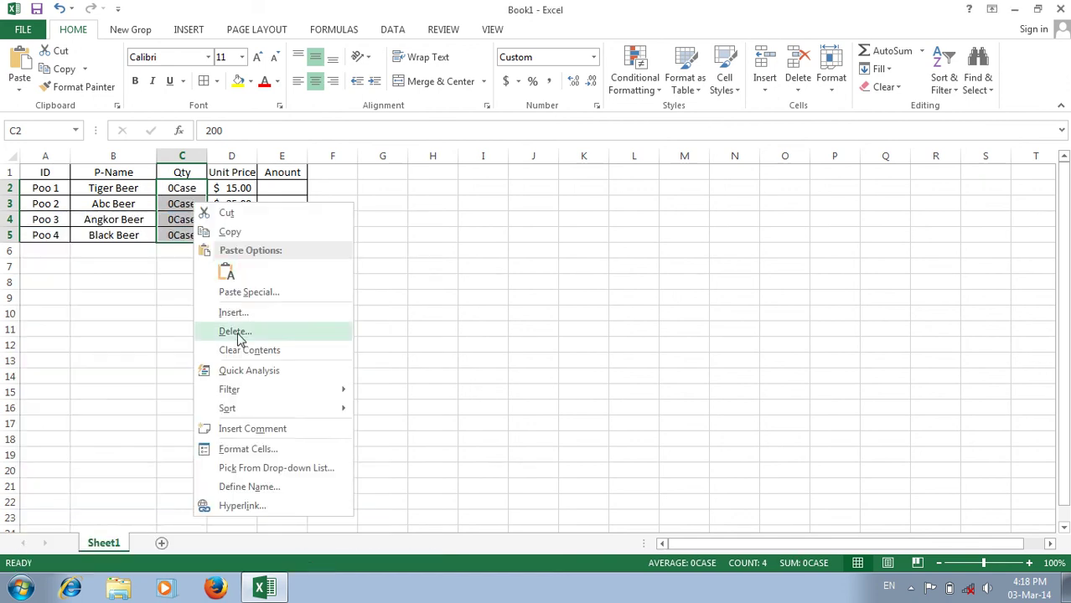
click(248, 450)
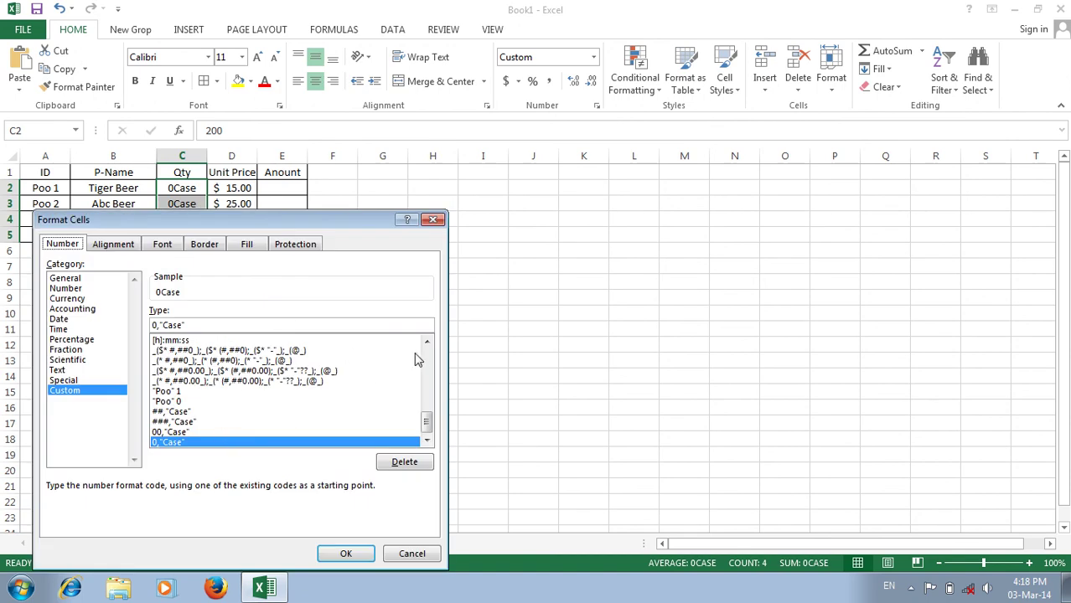
mouse_move(428, 421)
mouse_down()
mouse_move(426, 345)
mouse_move(427, 425)
mouse_up()
click(186, 413)
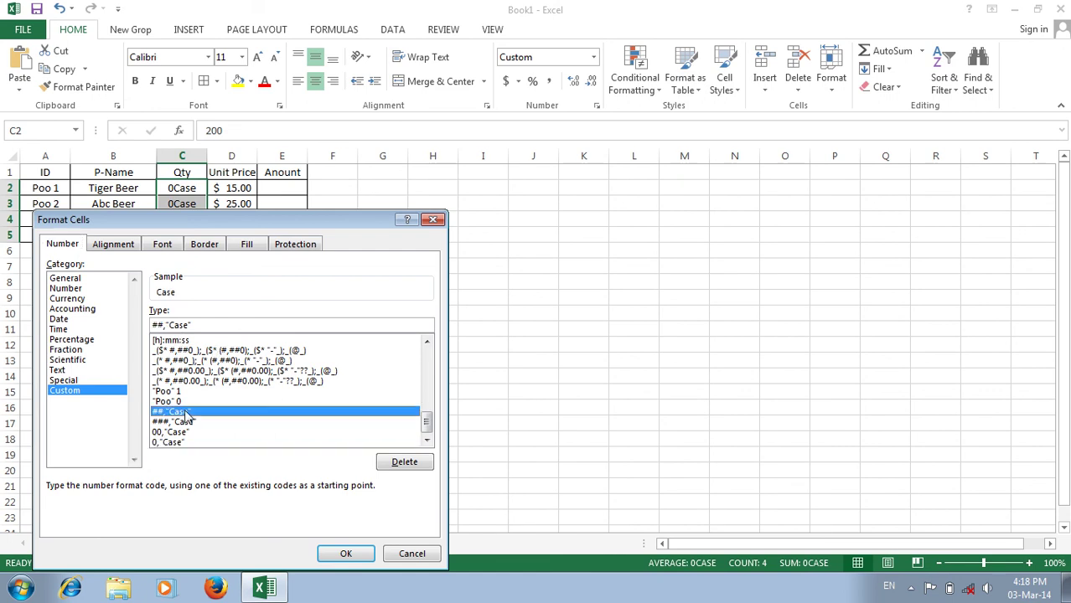
click(186, 421)
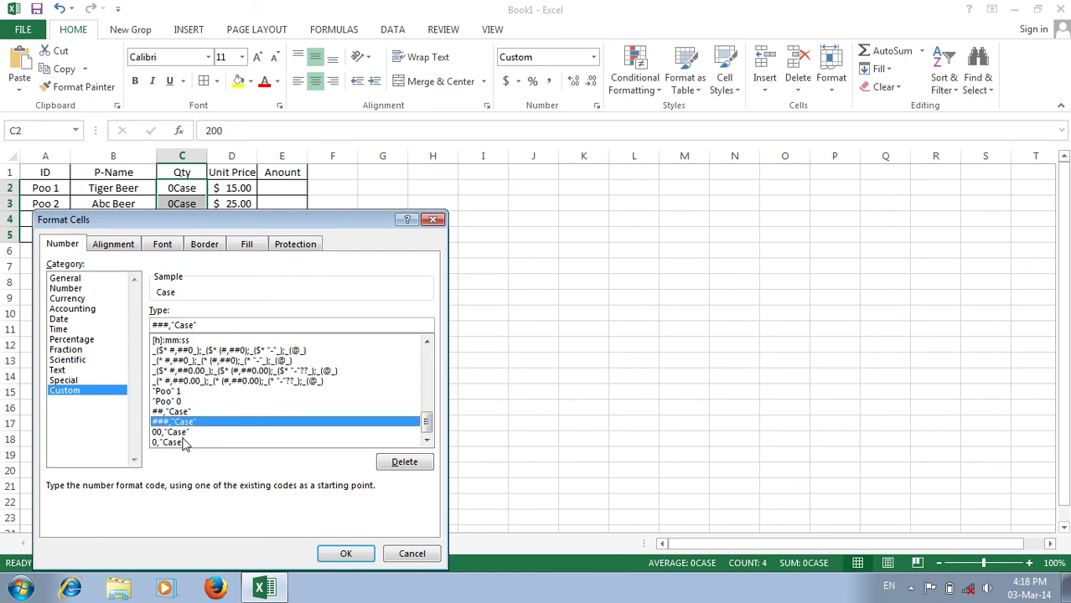
click(183, 433)
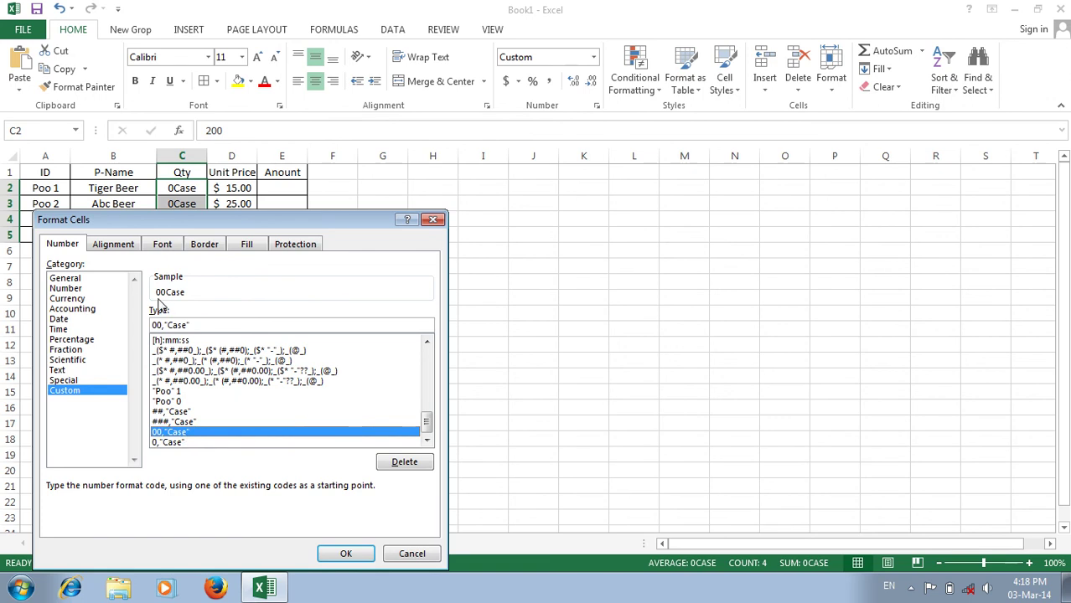
click(154, 326)
text(#)
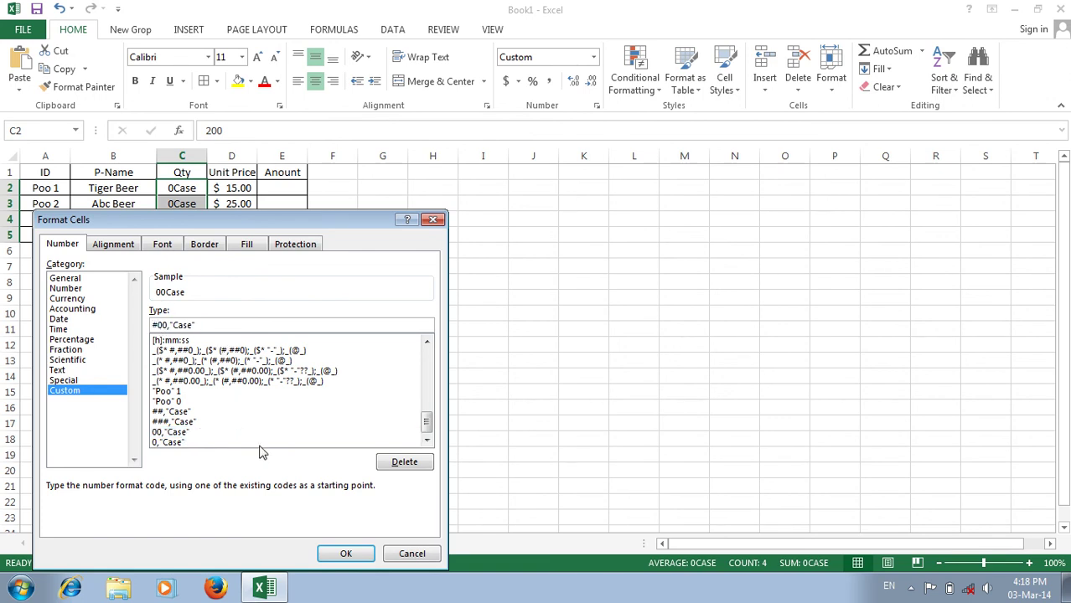
key(BackSpace)
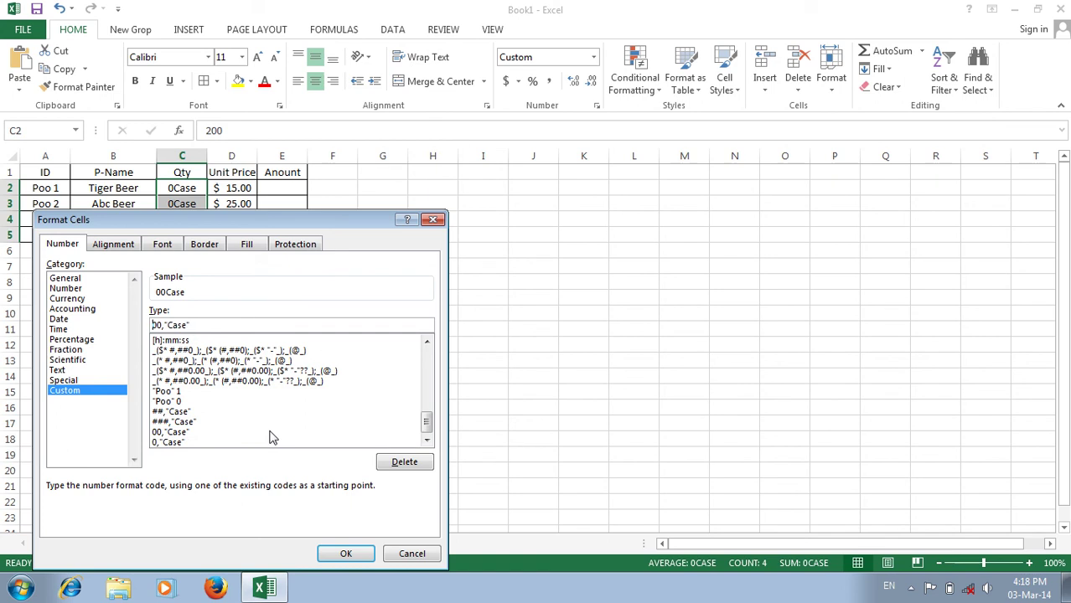
text(#)
click(345, 560)
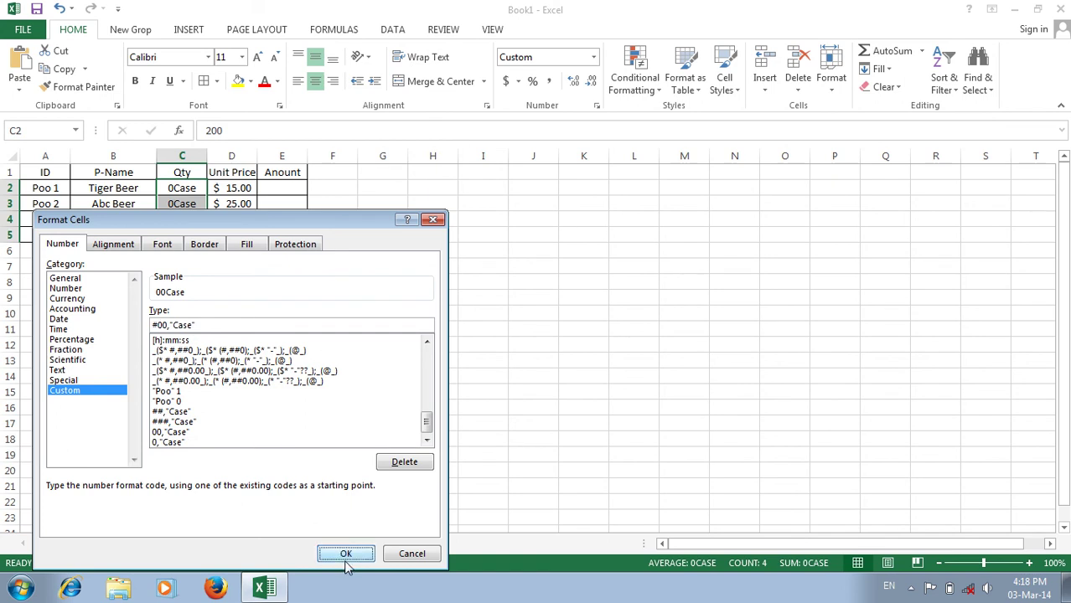
- Rewrite the custom number format of C2:C5 without the comma so each quantity is followed by a space and Case
right_click(175, 201)
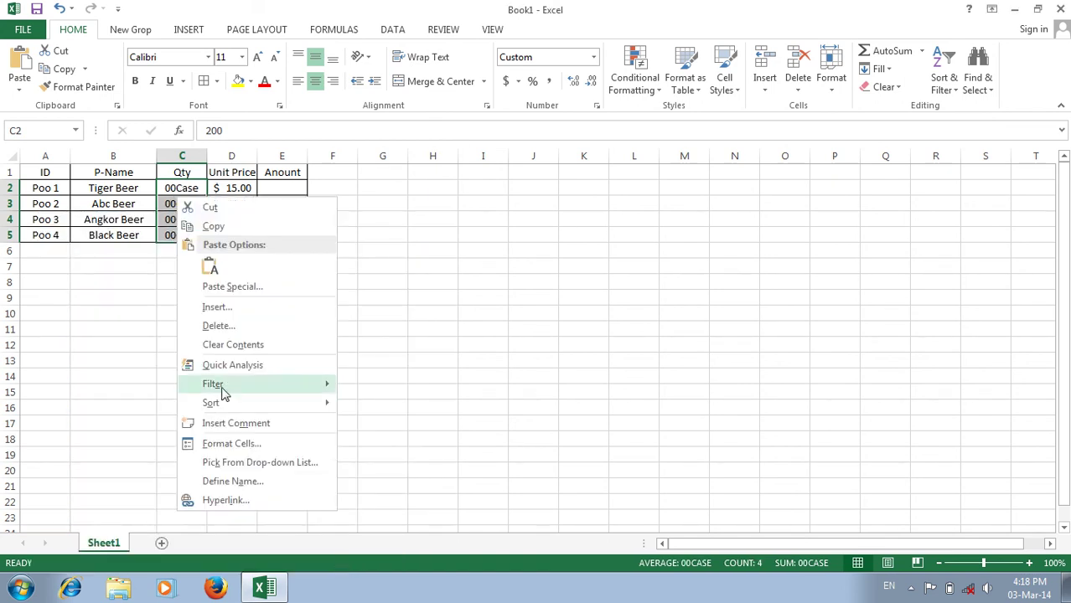
click(226, 444)
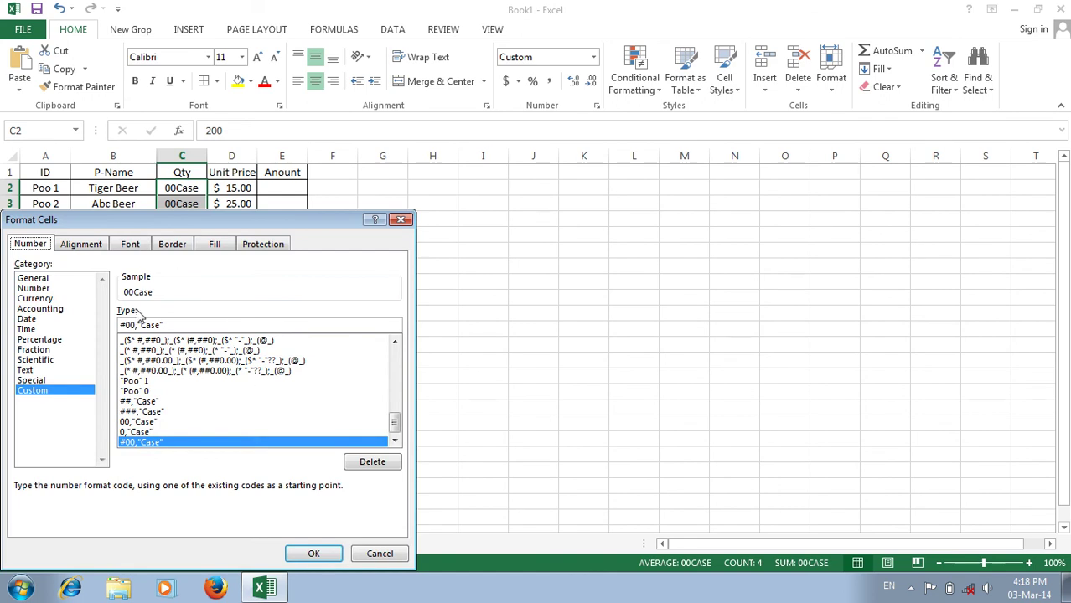
drag(393, 419, 329, 483)
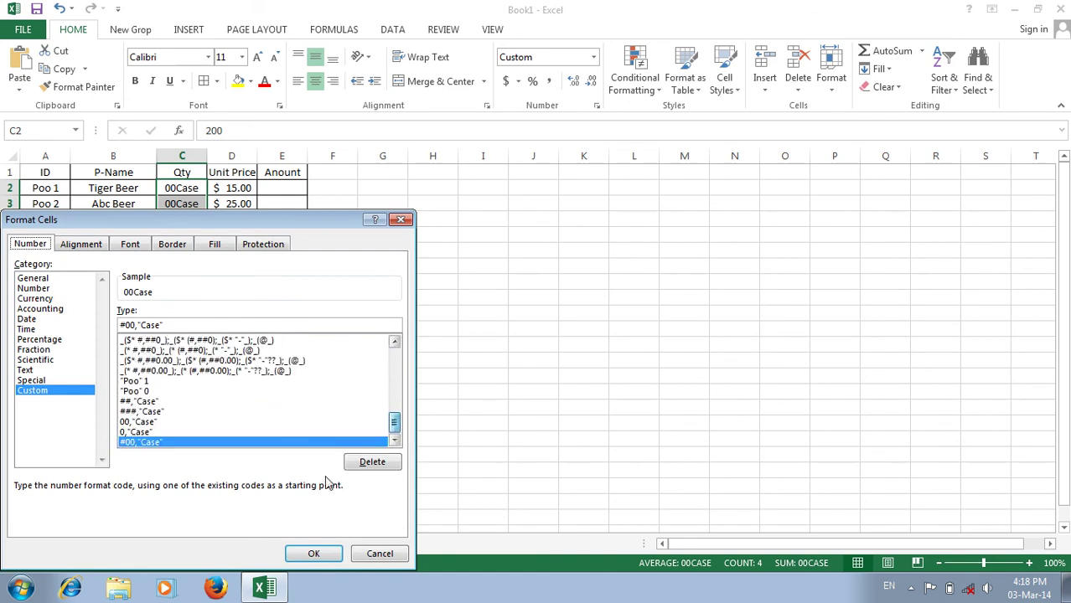
drag(172, 326, 54, 328)
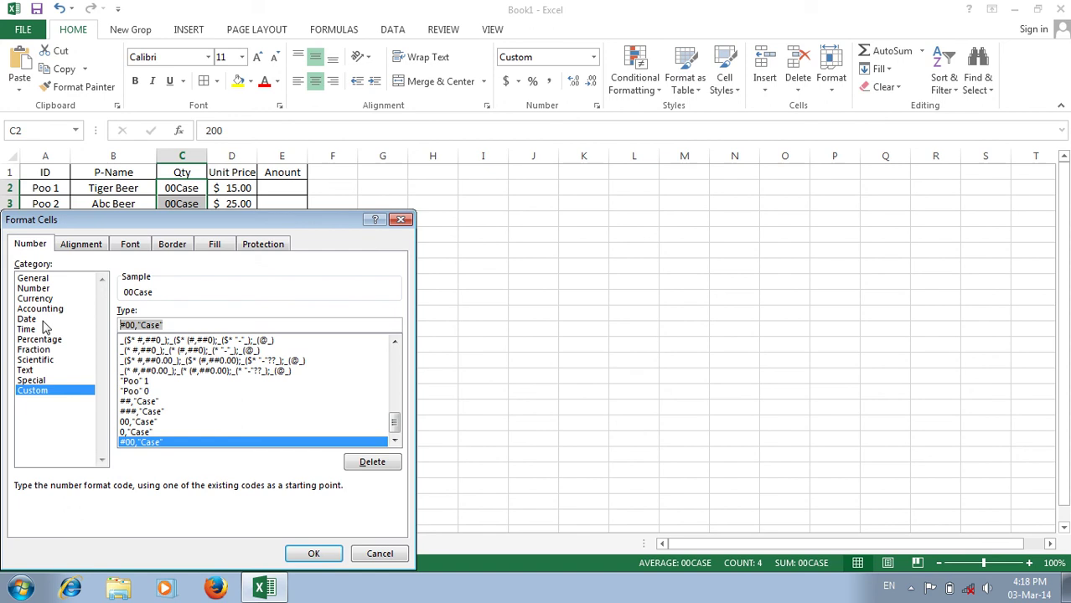
key(BackSpace)
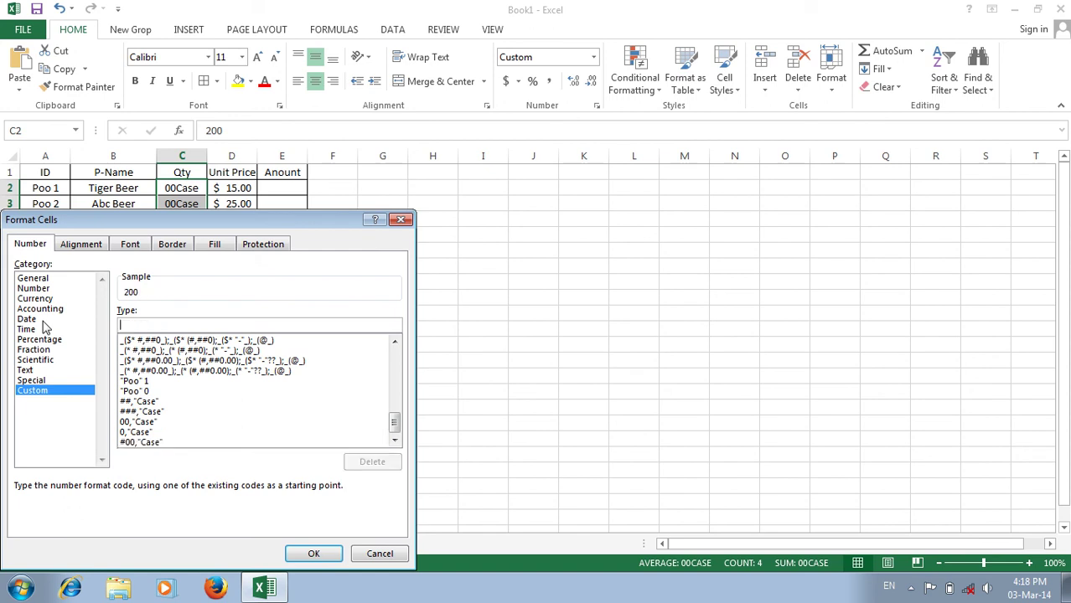
text("c)
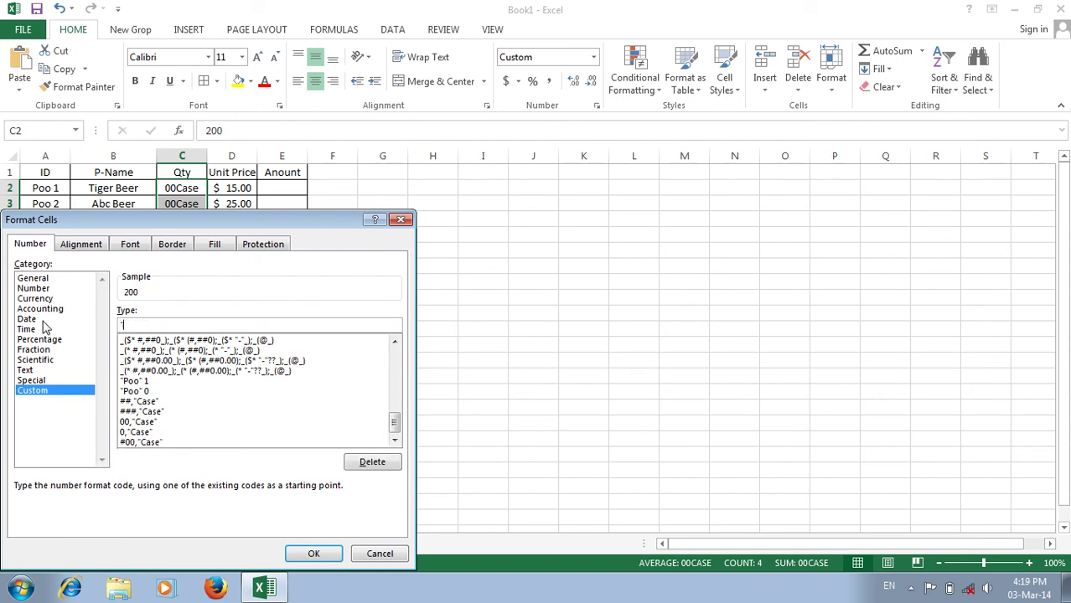
key(BackSpace)
text(Case")
key(Left)
key(Left)
text(00 b)
key(BackSpace)
click(328, 560)
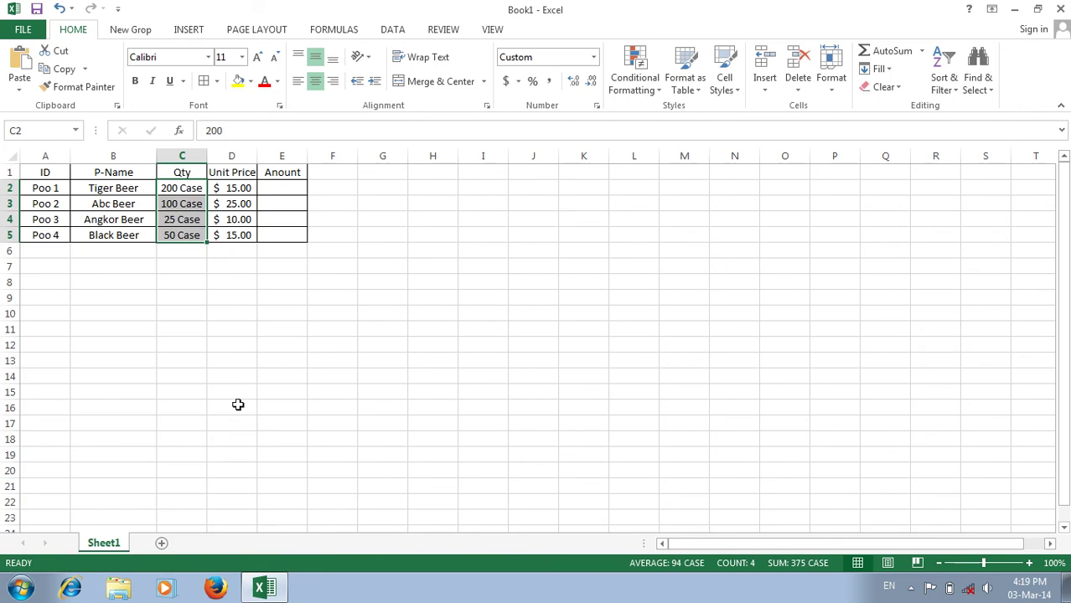
click(238, 203)
click(237, 189)
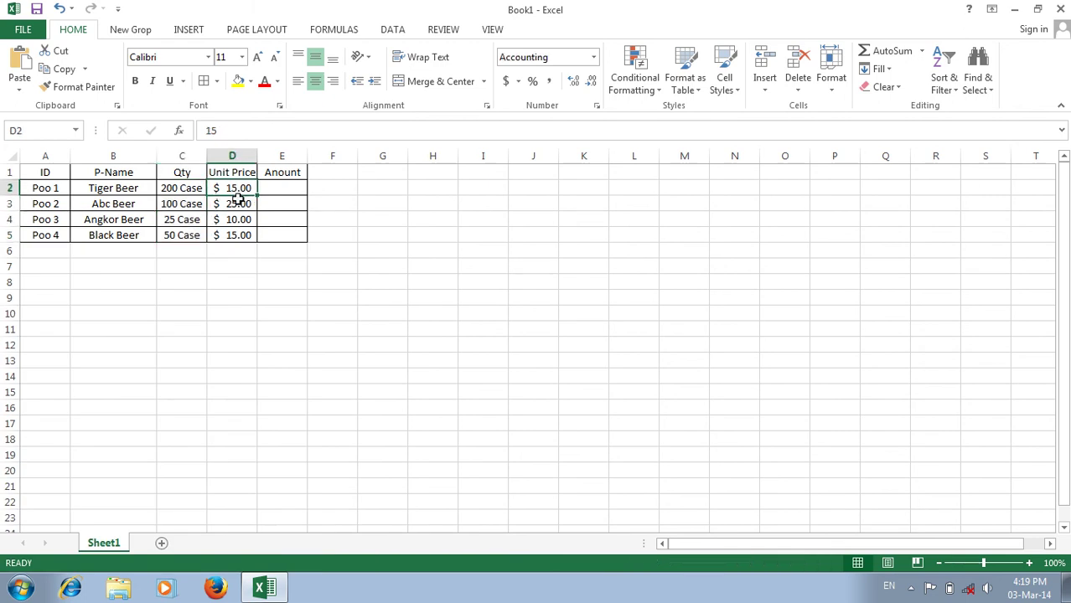
drag(239, 204, 239, 220)
click(269, 186)
click(167, 308)
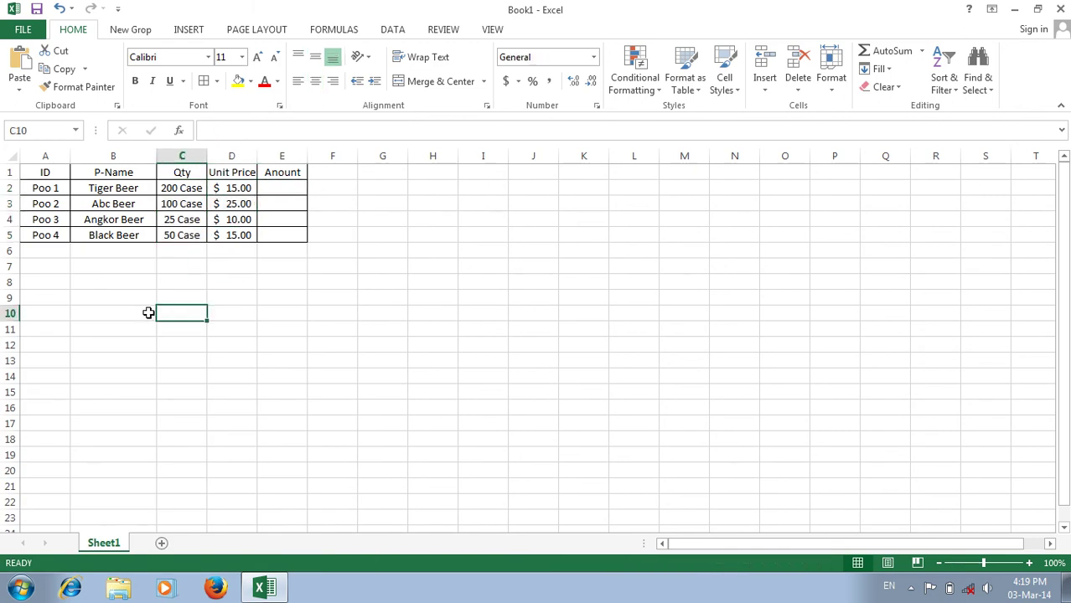
click(185, 268)
- Enter the headers P- Name and Qty in cells B8 and C8 below the product table
click(111, 284)
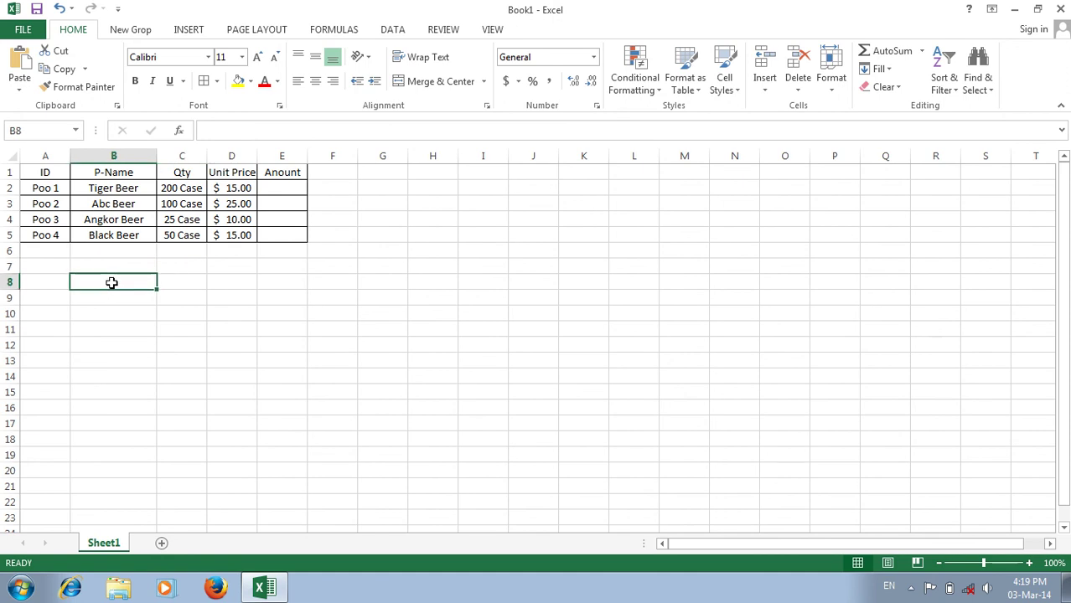
text(P)
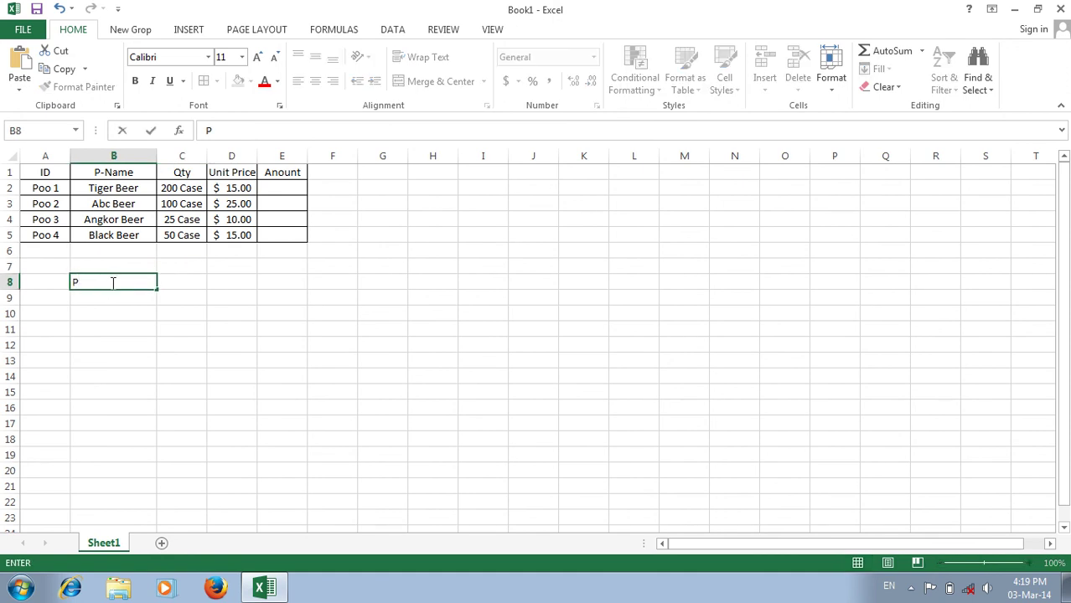
text(- Name)
key(Tab)
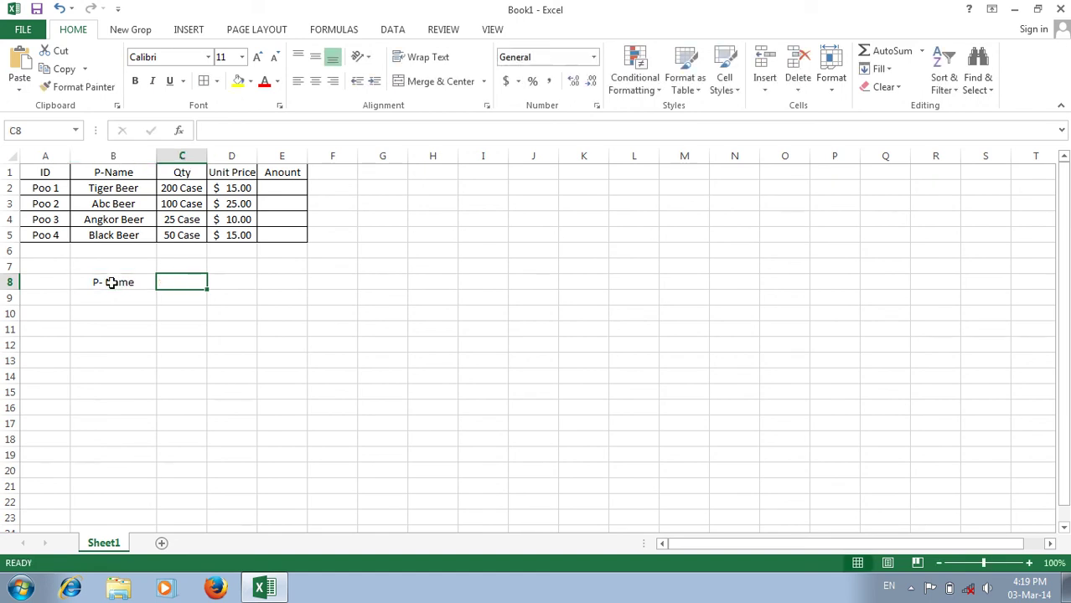
text(Q)
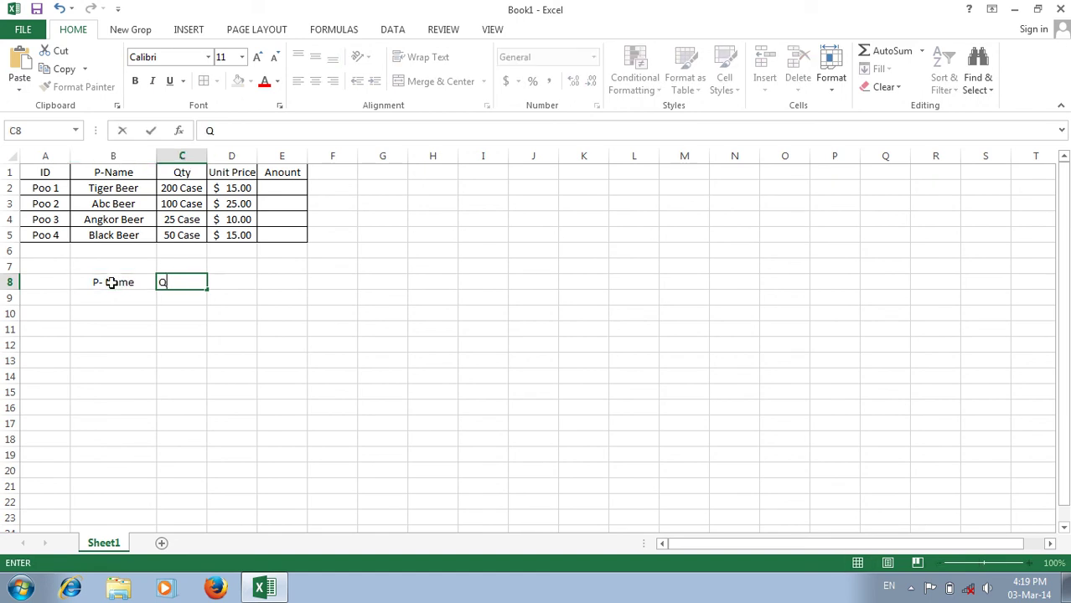
text(ty)
key(Return)
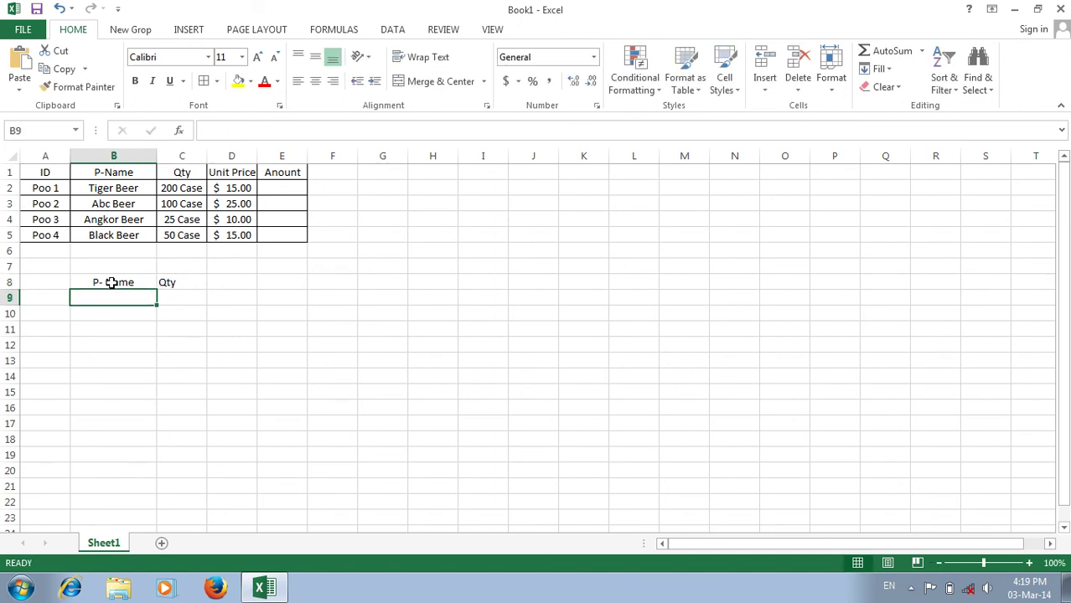
- Enter Tiger Beer in cell B9 and apply borders to all cells of B8:C9
text(Tige)
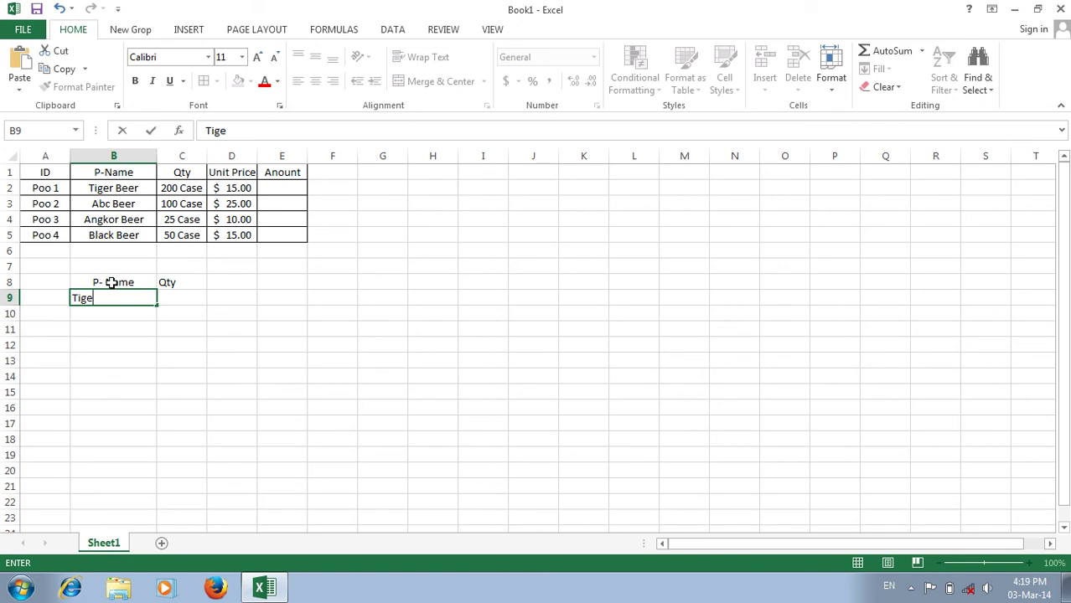
text(r Beer)
key(Return)
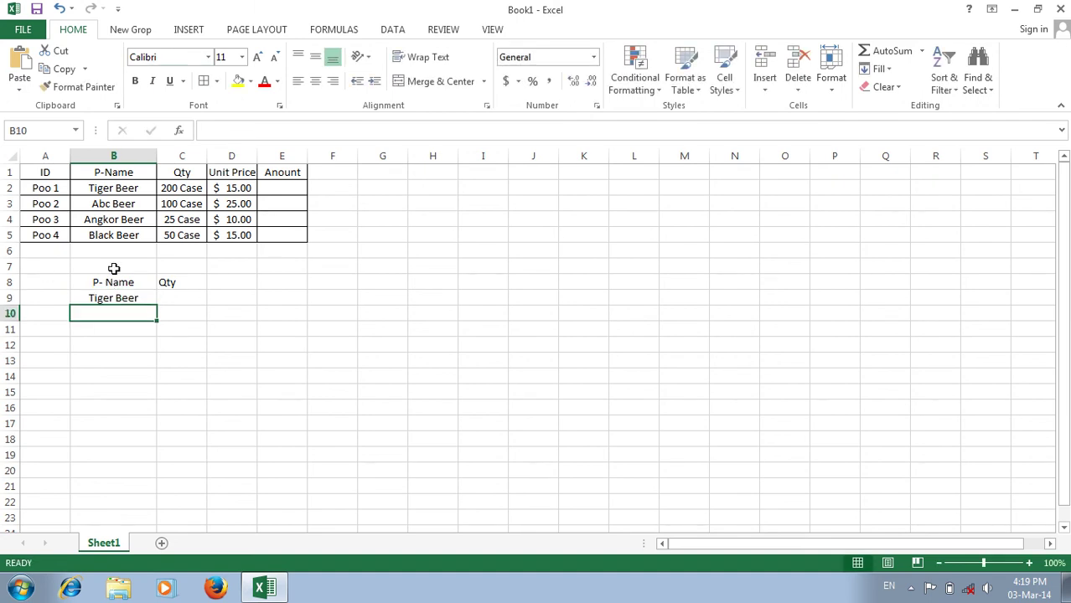
drag(114, 282, 179, 303)
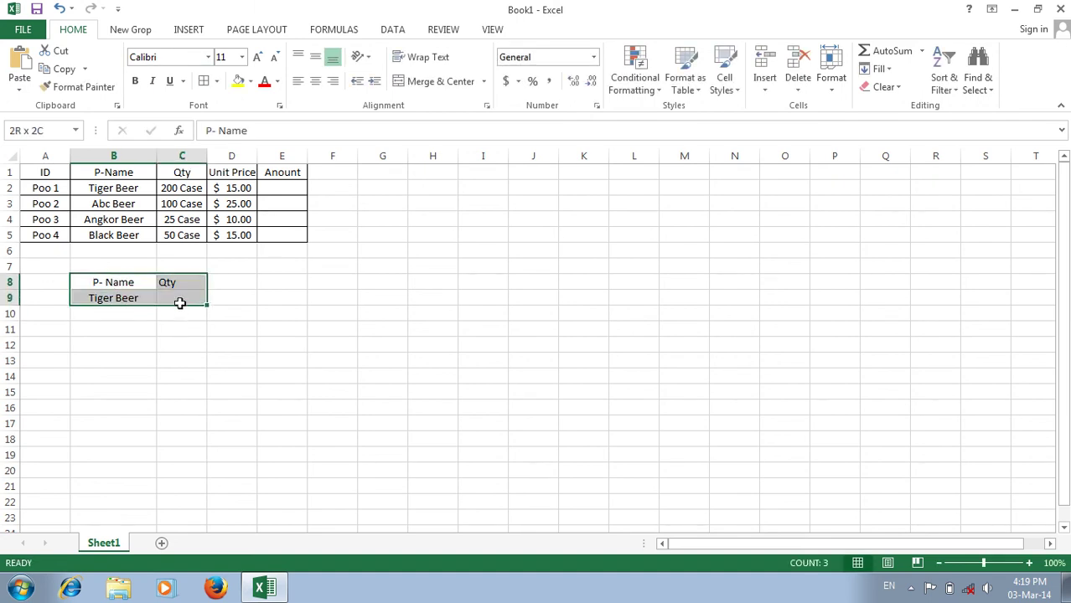
click(204, 80)
- Start a LOOKUP formula in cell C9 with the product name in B9 as the lookup value
click(201, 295)
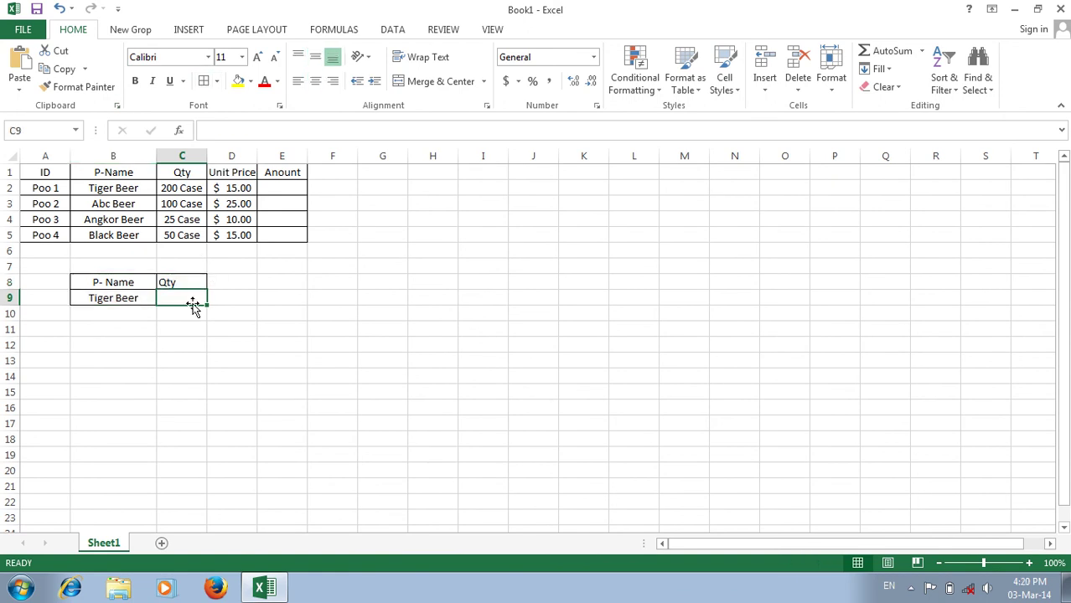
text(-)
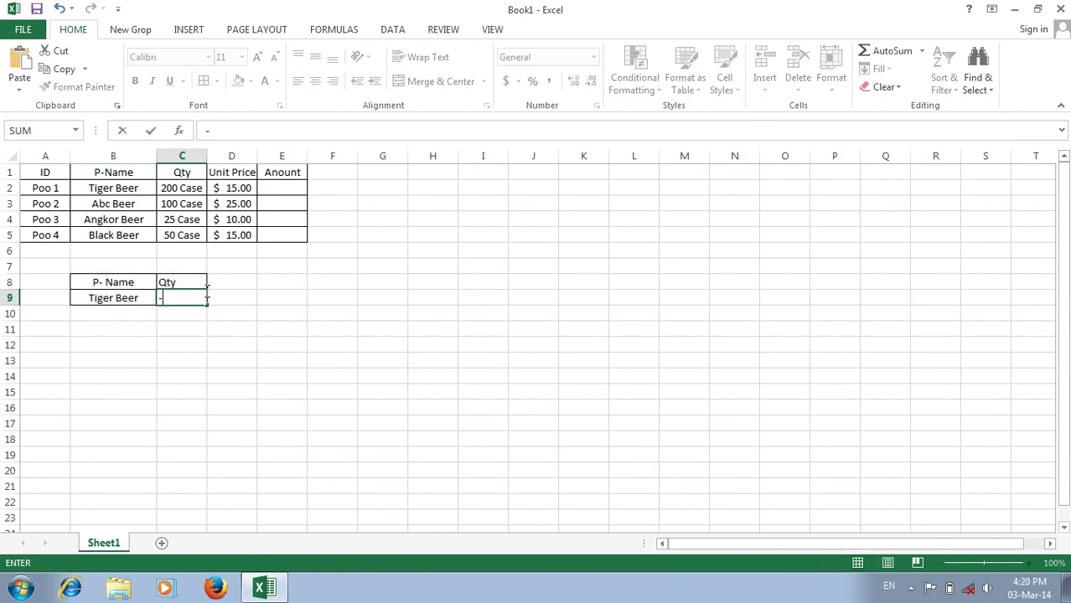
key(Escape)
text(=loo)
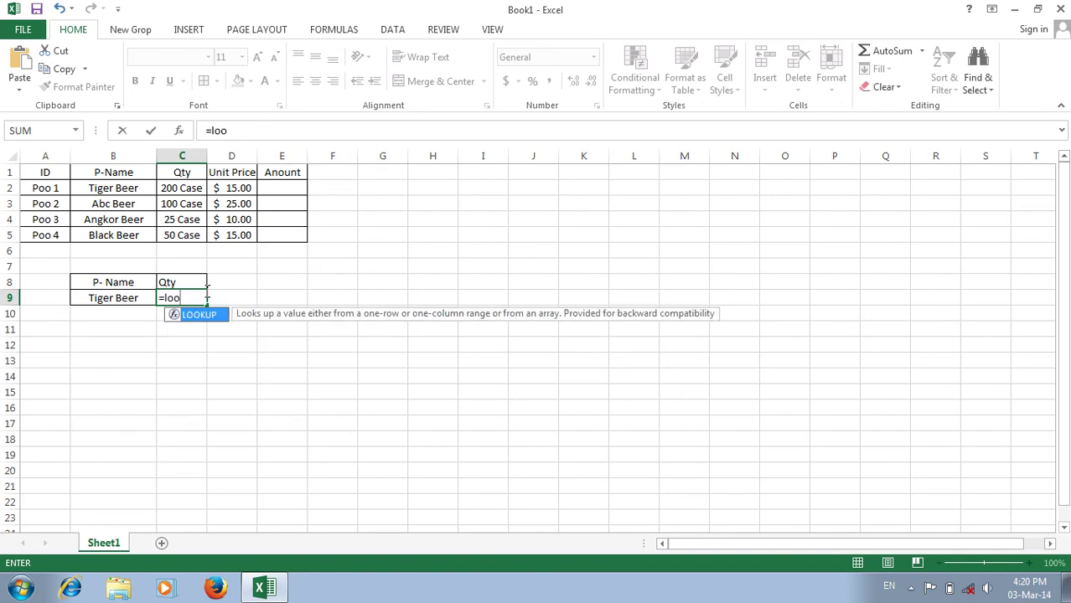
text(kup()
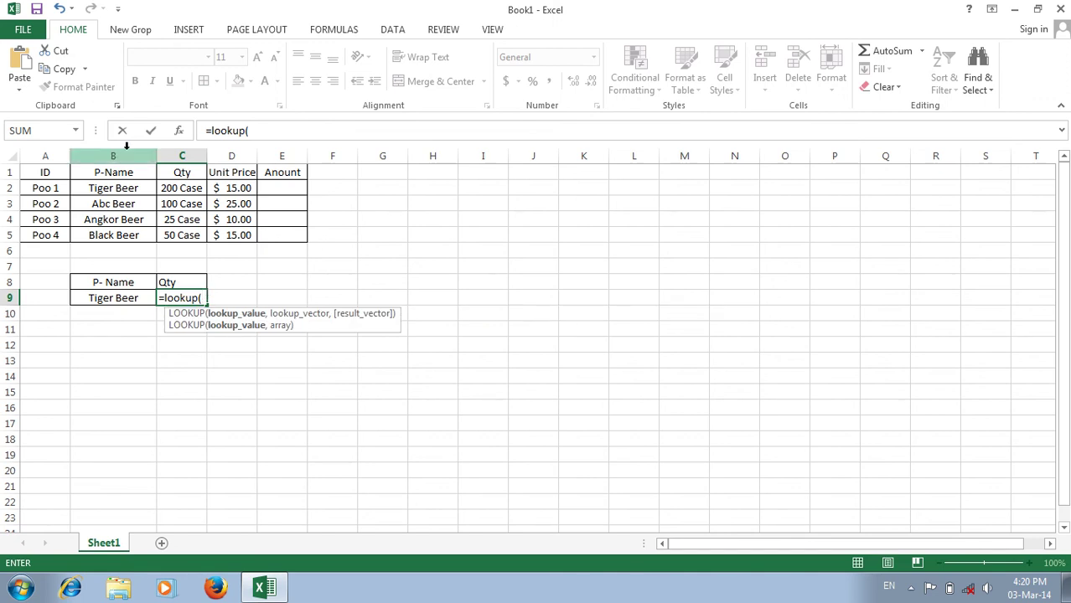
click(123, 299)
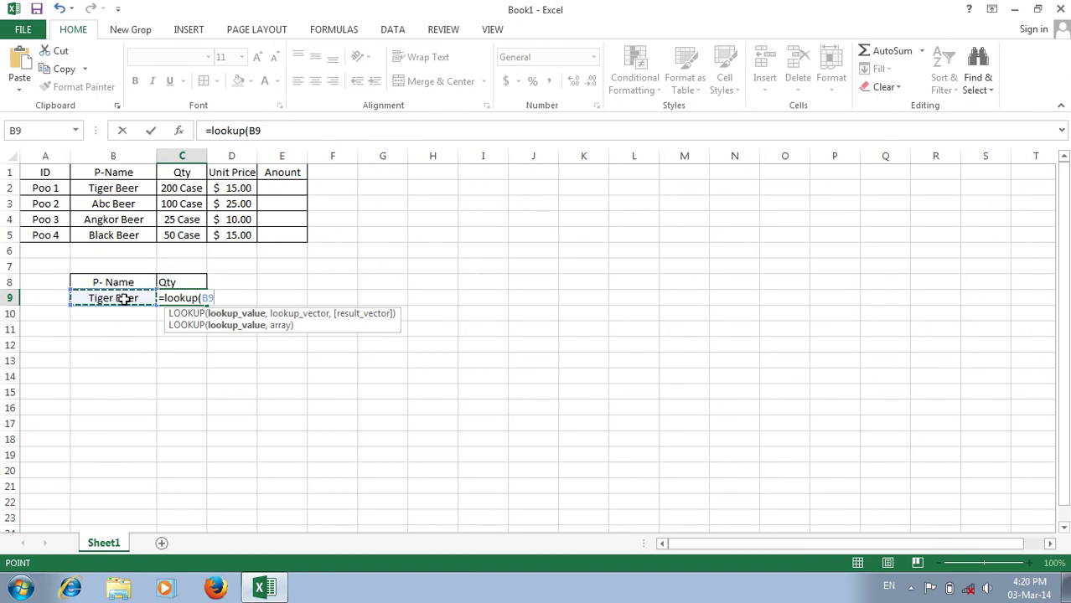
text(,)
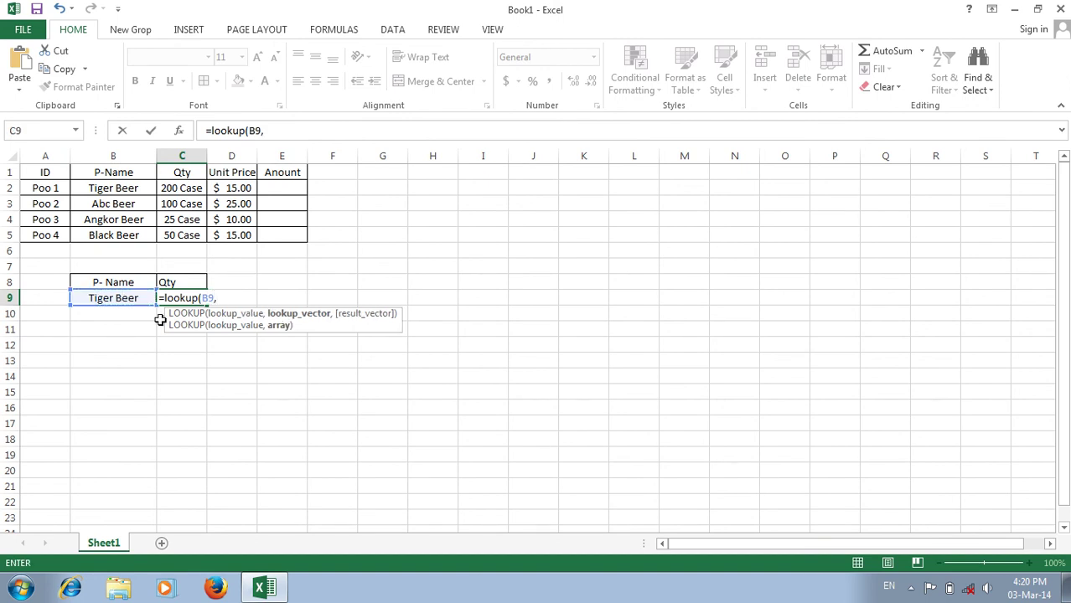
- Complete the LOOKUP formula in C9 with the table A1:E5 and the arguments 3 and 0, and try to enter it
click(43, 173)
drag(43, 173, 278, 237)
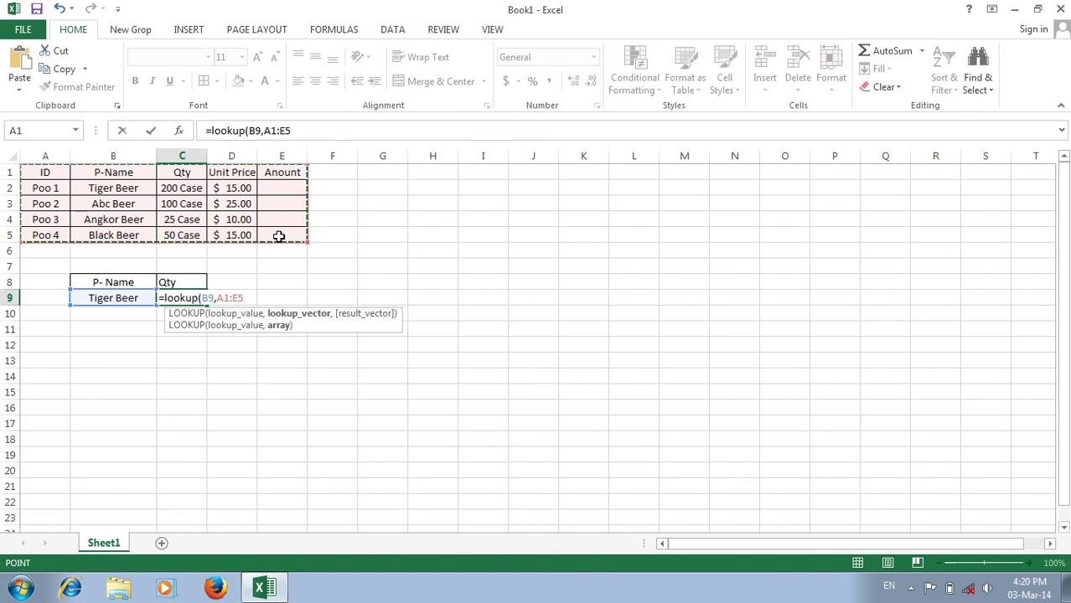
text(,3)
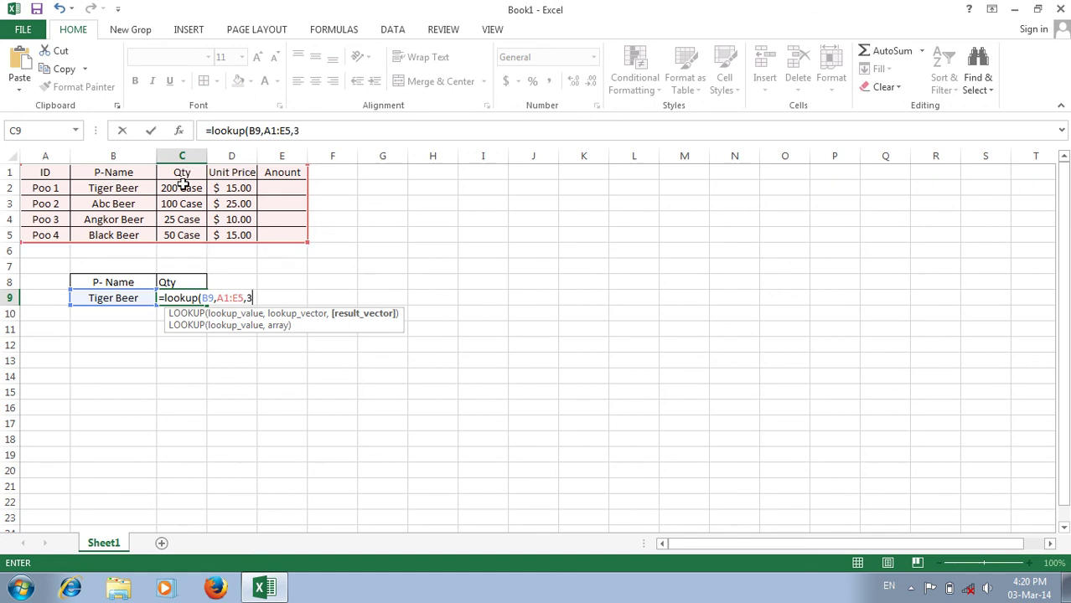
text(,)
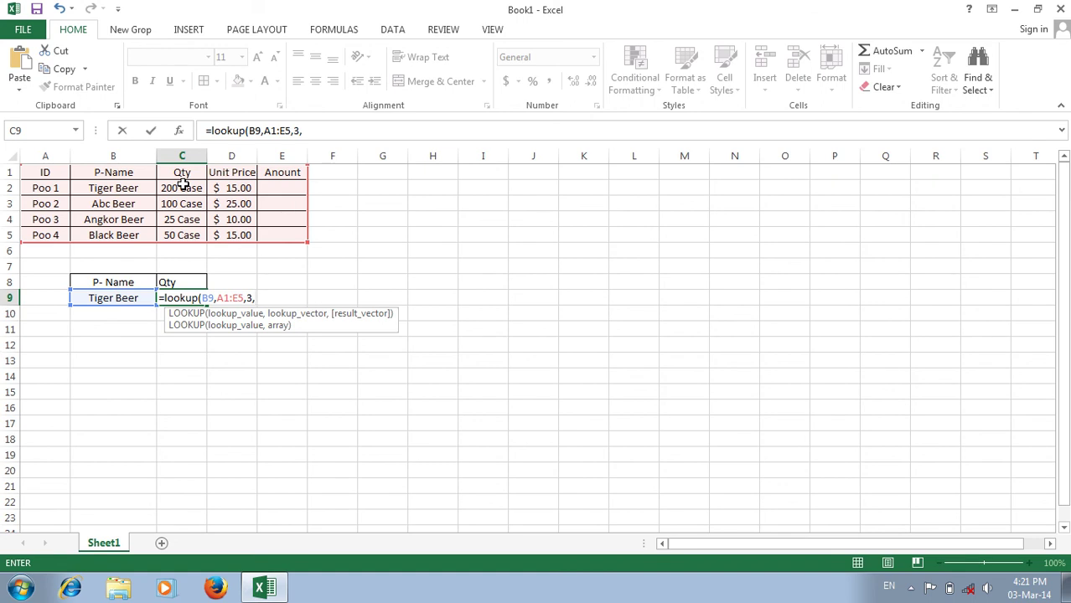
text(0))
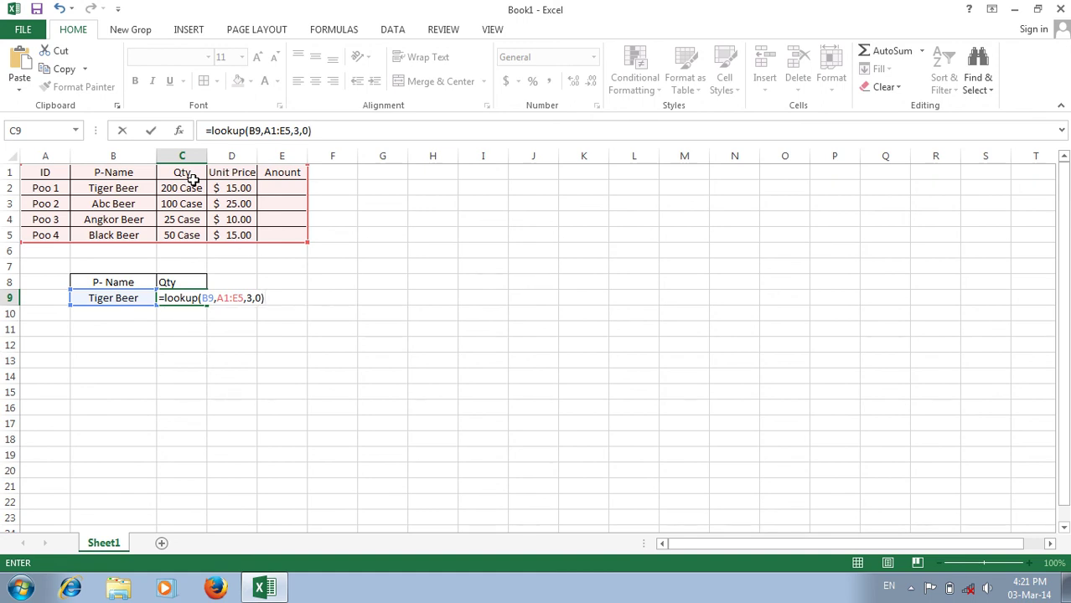
key(Return)
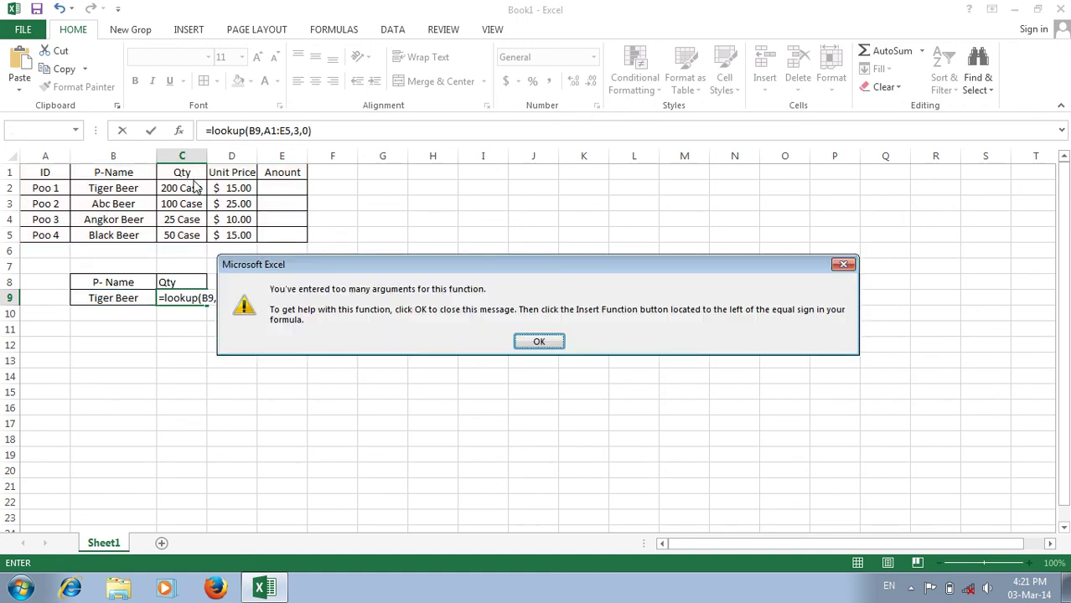
key(Return)
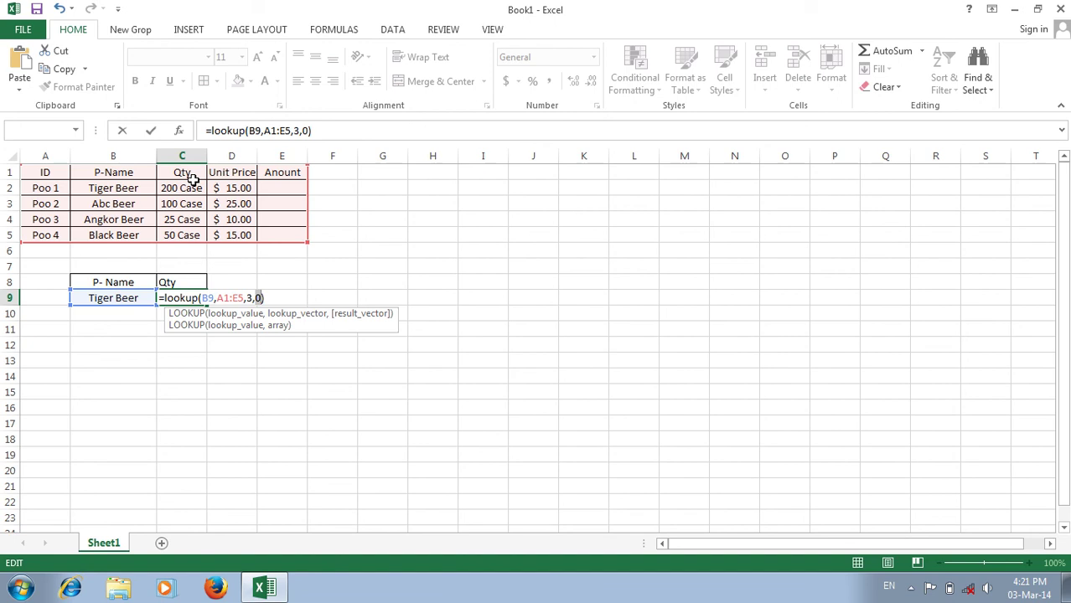
key(Return)
key(Return)
- Change the function in C9 to VLOOKUP, keeping the arguments B9,A1:E5,3,0, and enter the formula
click(165, 298)
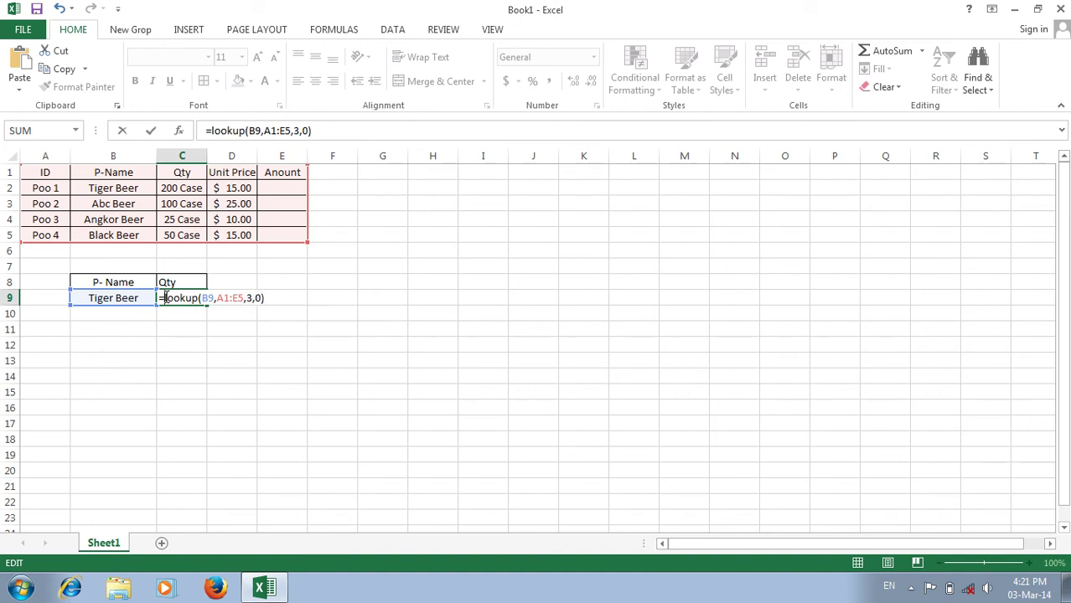
text(v)
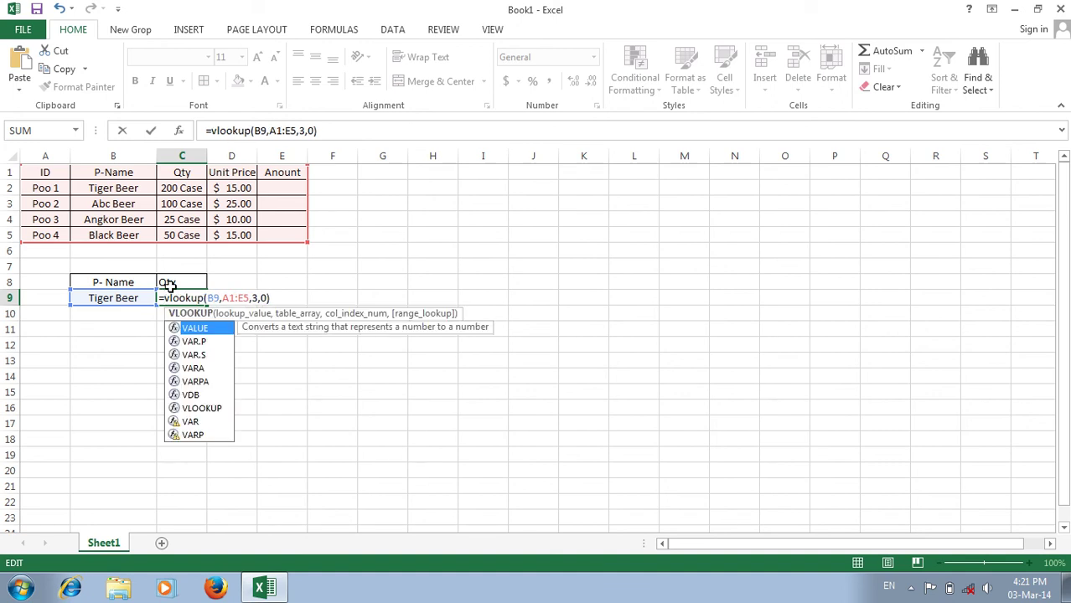
key(Return)
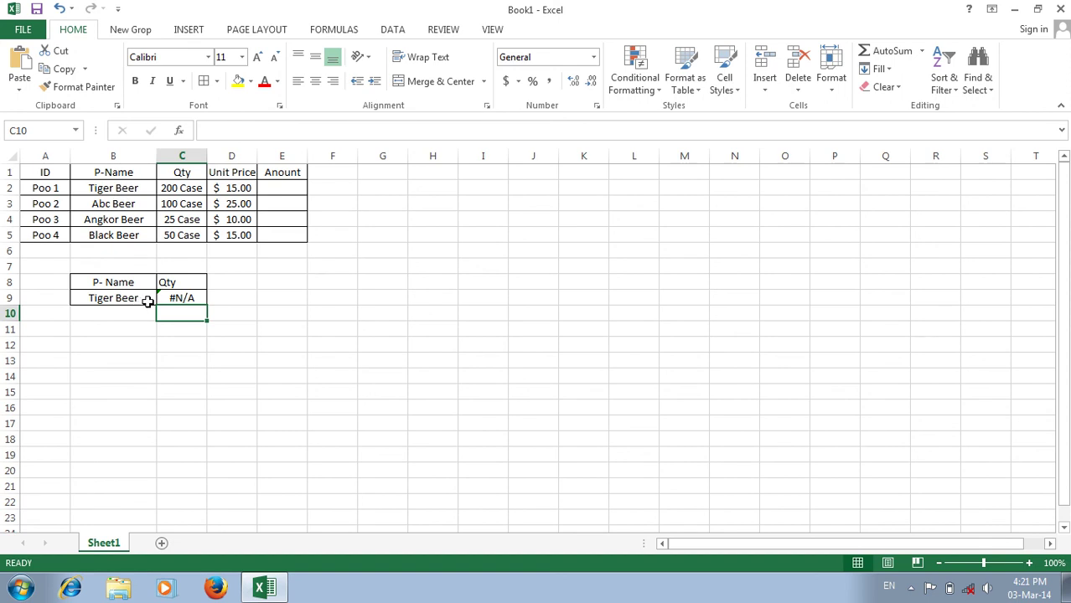
- Make the end of the table range in C9's VLOOKUP formula absolute, as A1:$E$5
click(199, 298)
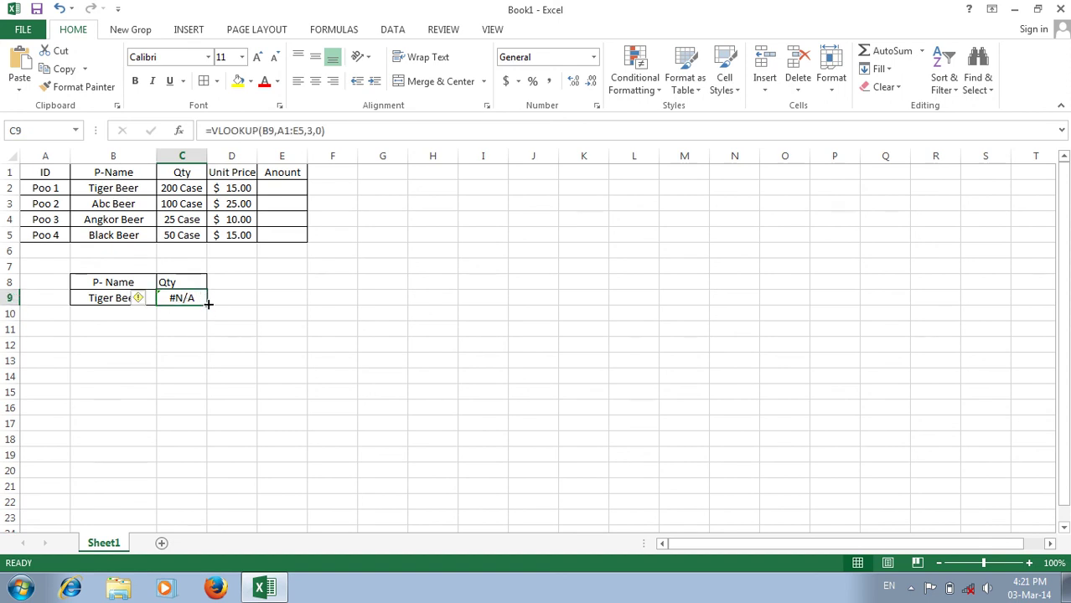
click(295, 131)
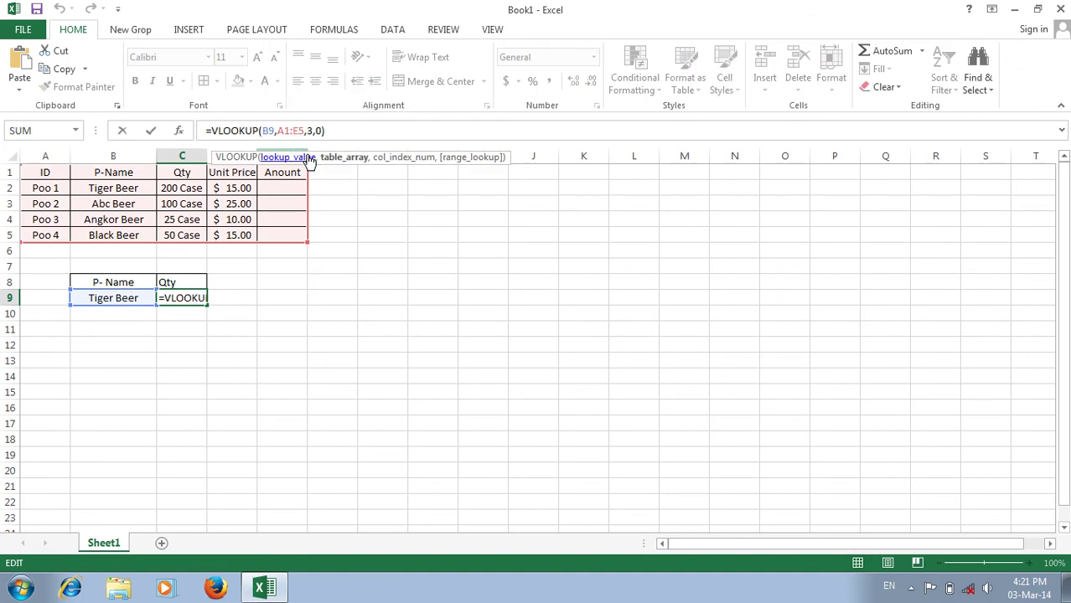
key(F4)
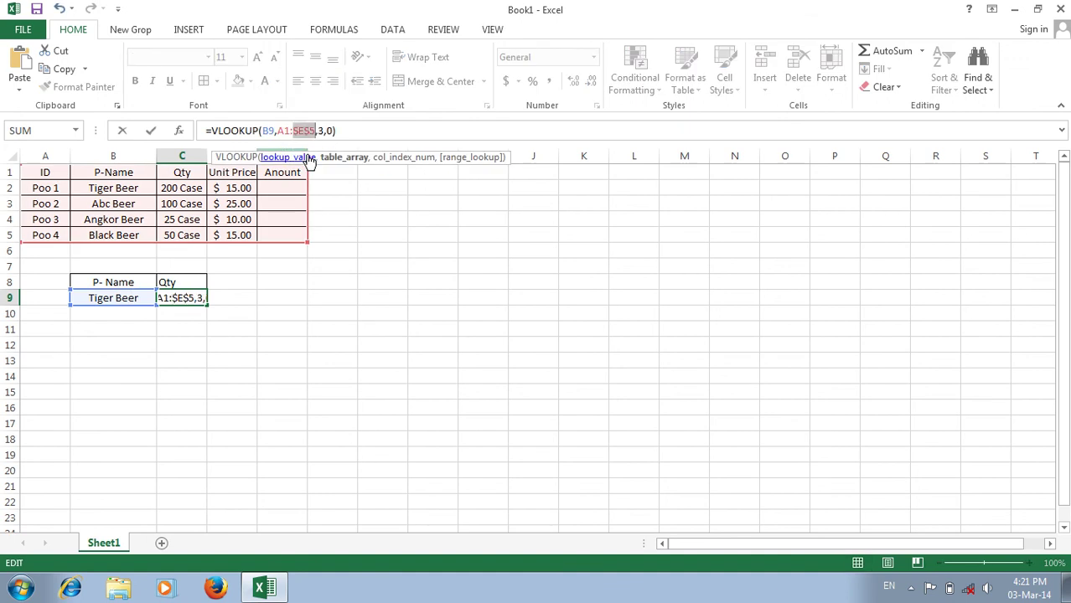
key(Return)
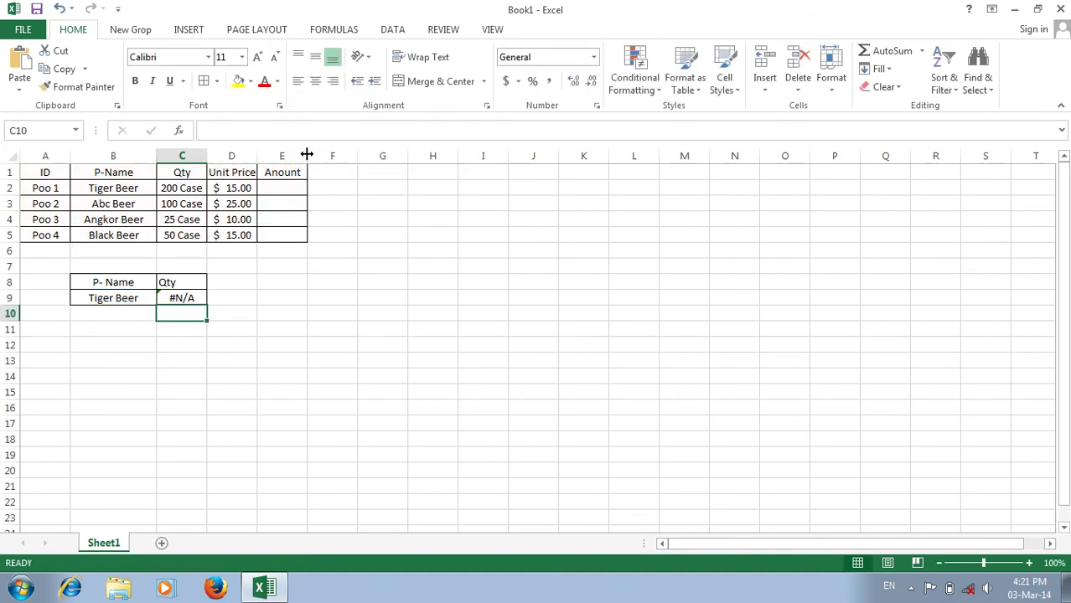
- Clear the formula from C9 and all remaining contents of B8:C9
click(195, 298)
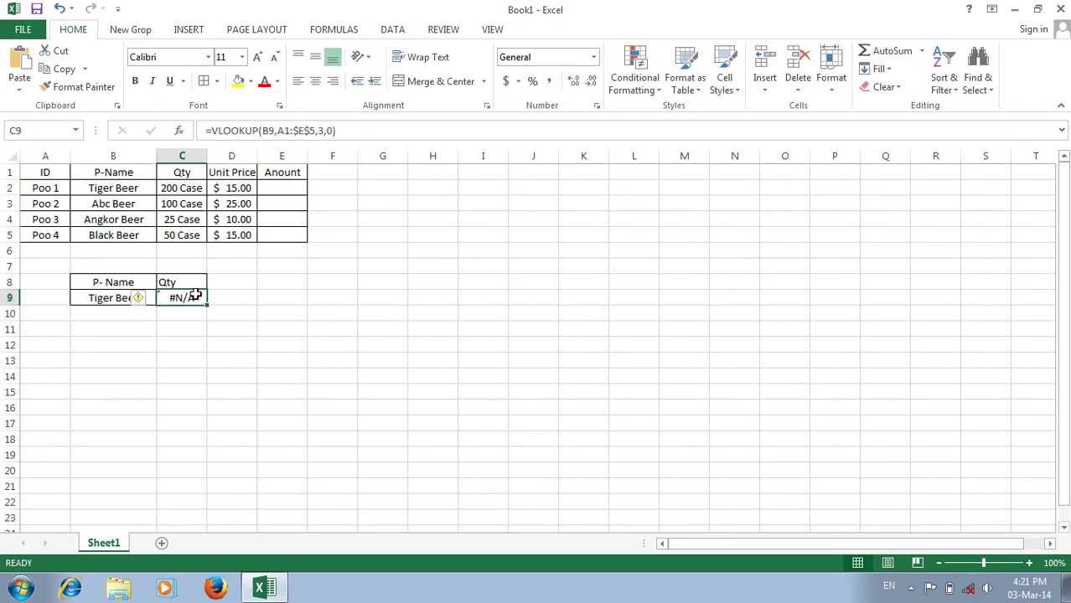
key(BackSpace)
click(314, 249)
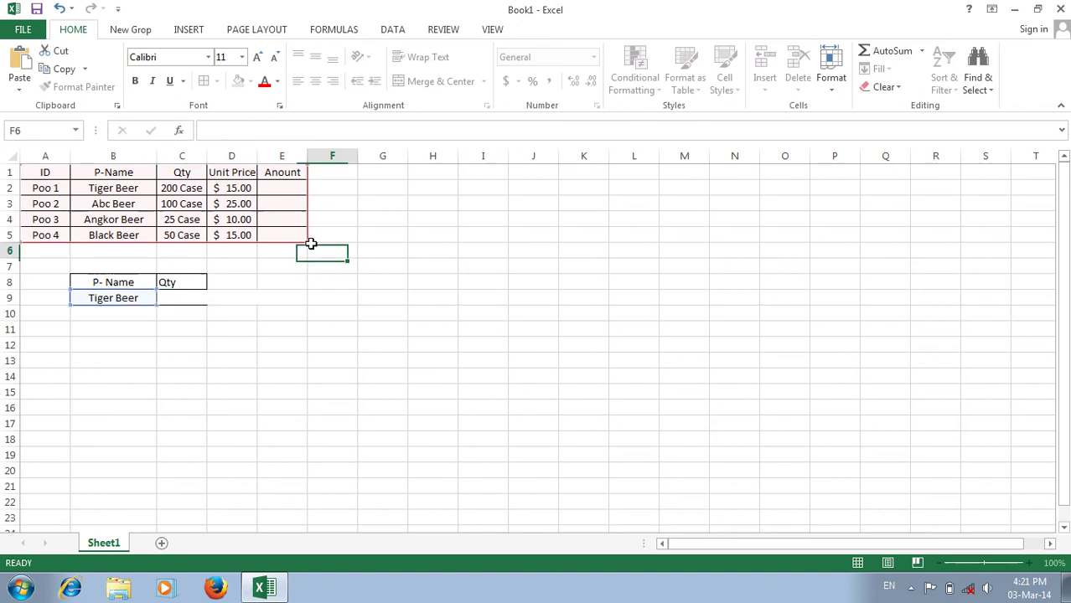
drag(105, 283, 177, 297)
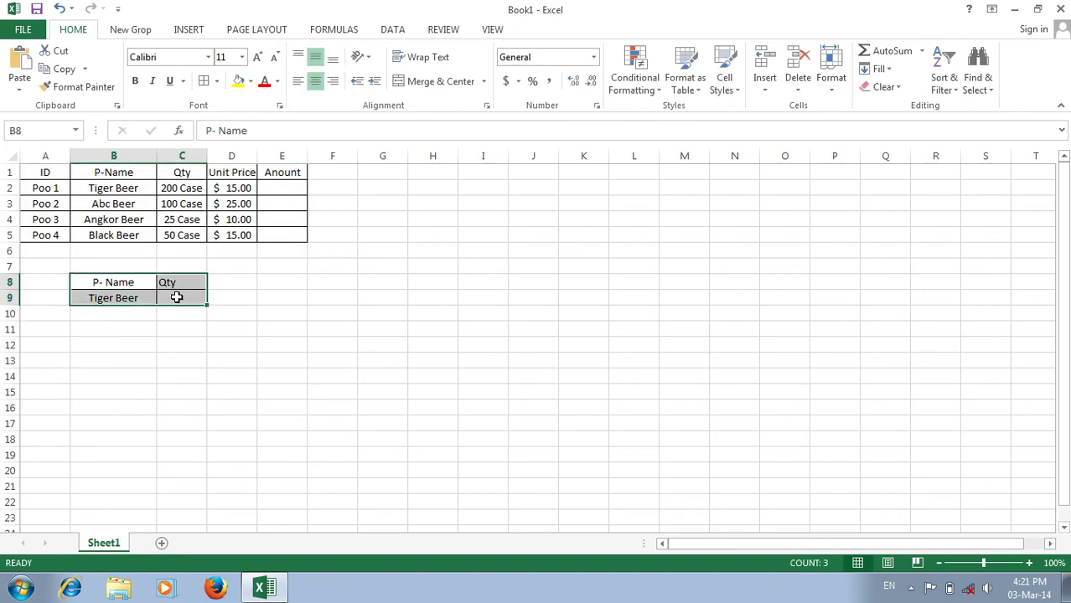
key(Delete)
- Copy the table headers in A1:E1 to row 8, starting at cell A8
drag(280, 282, 331, 284)
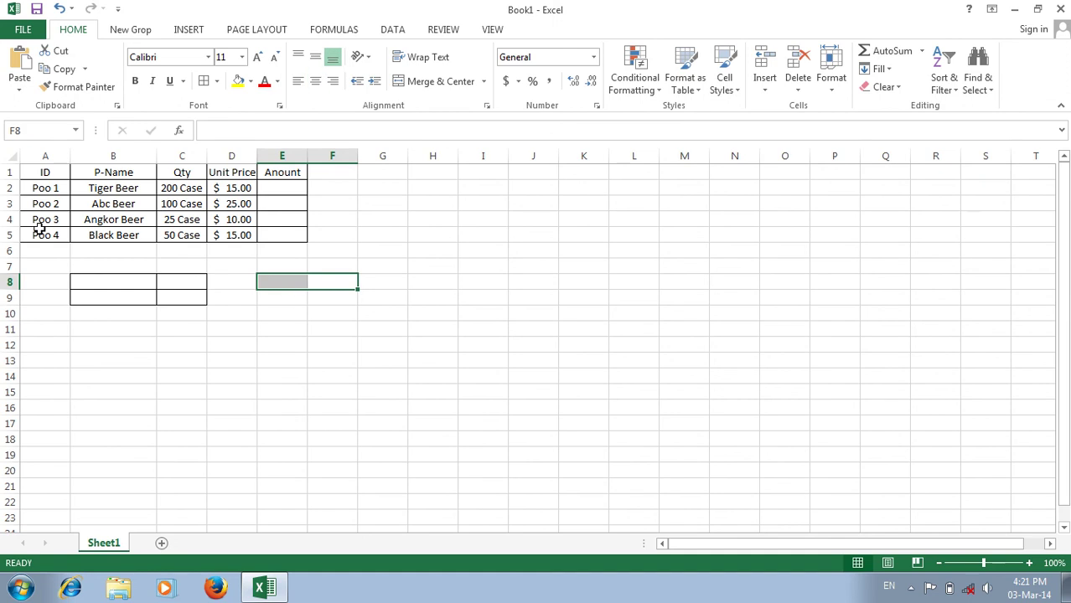
click(47, 172)
drag(47, 172, 269, 170)
key(ctrl+c)
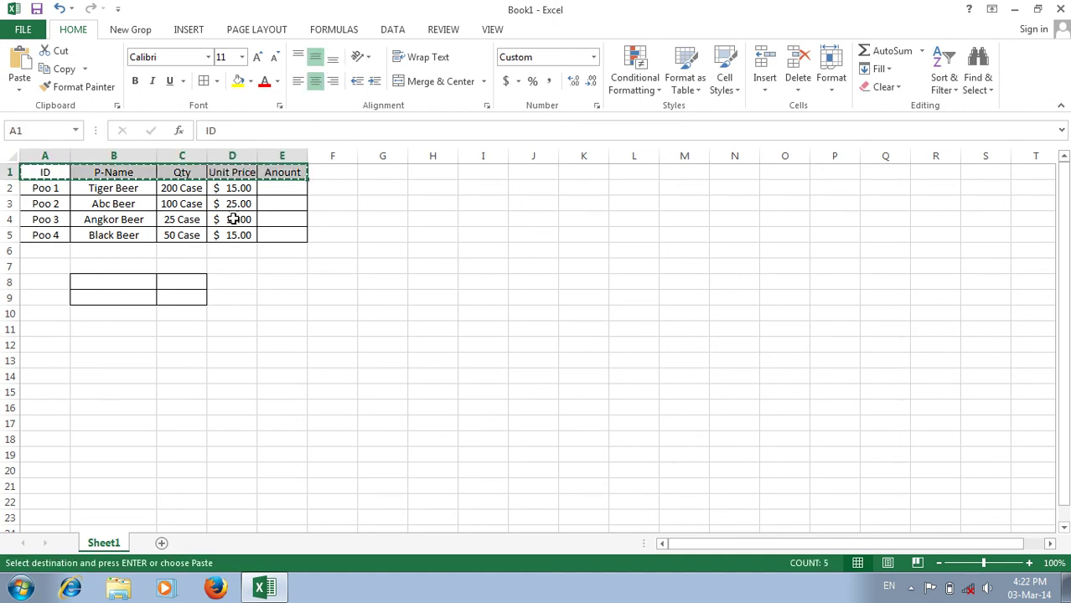
click(46, 283)
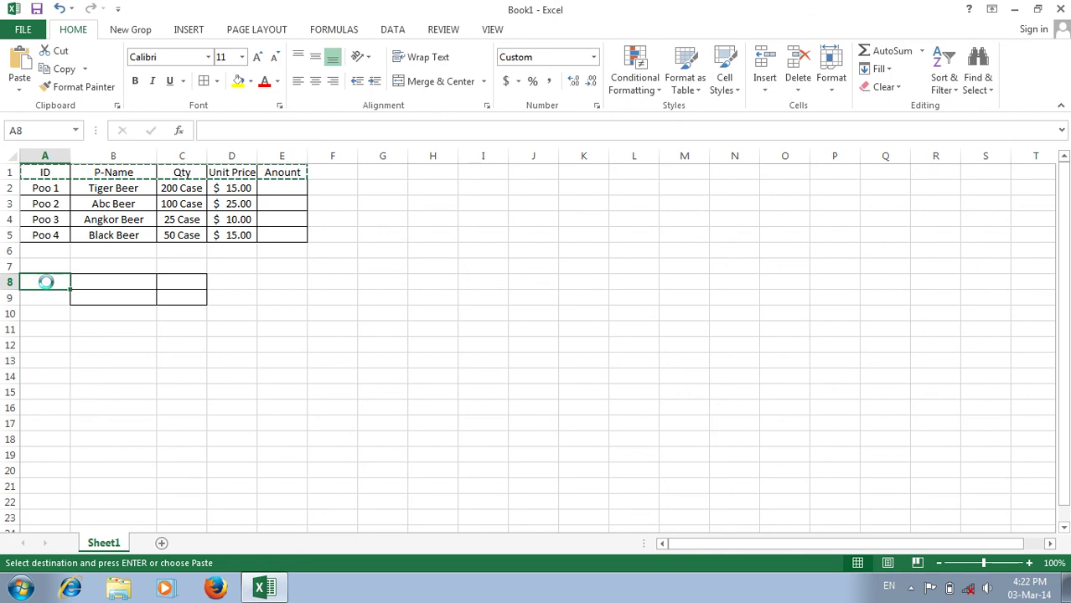
key(ctrl+v)
click(131, 299)
click(59, 300)
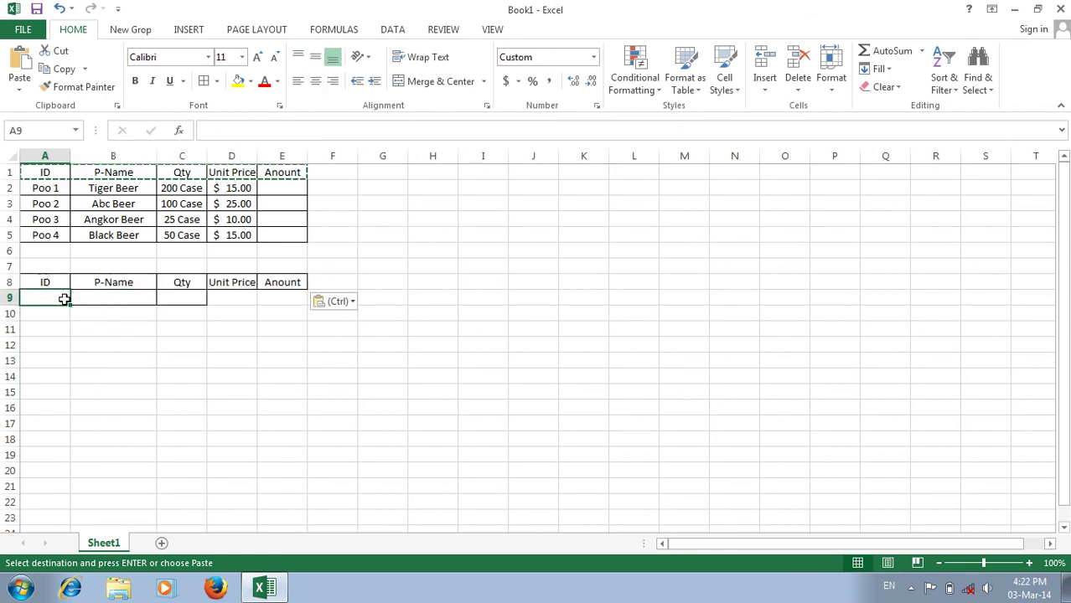
click(77, 295)
click(92, 186)
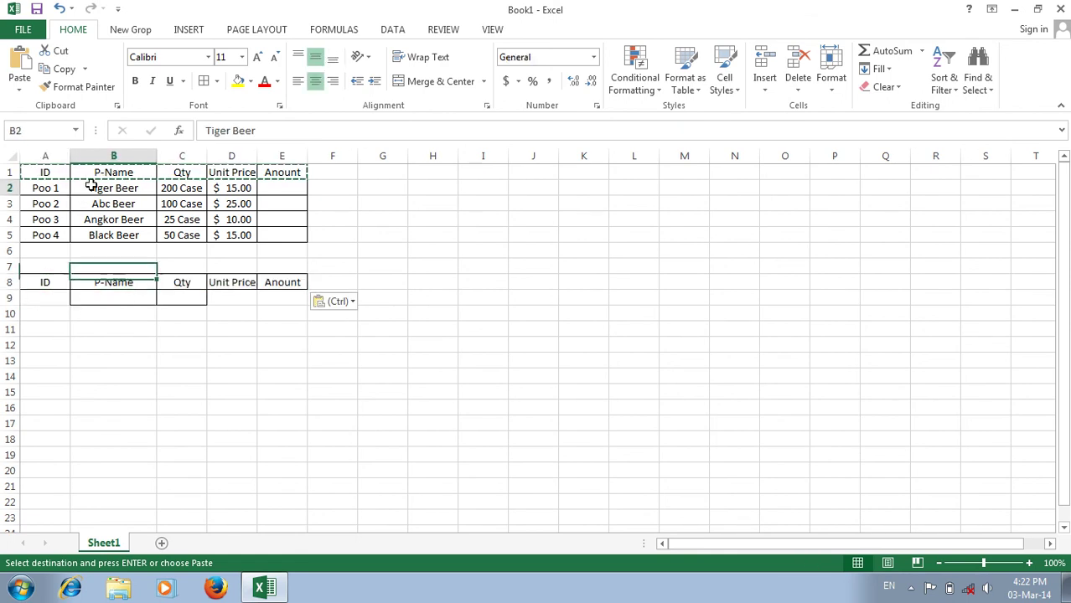
click(50, 280)
click(52, 251)
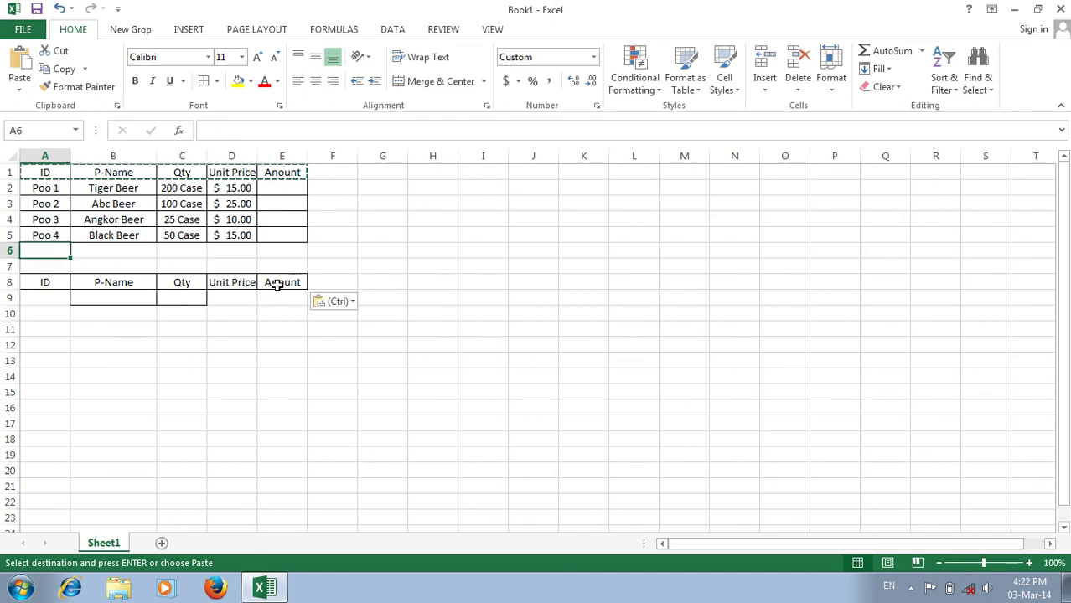
- Widen the Unit Price column slightly
drag(253, 160, 272, 160)
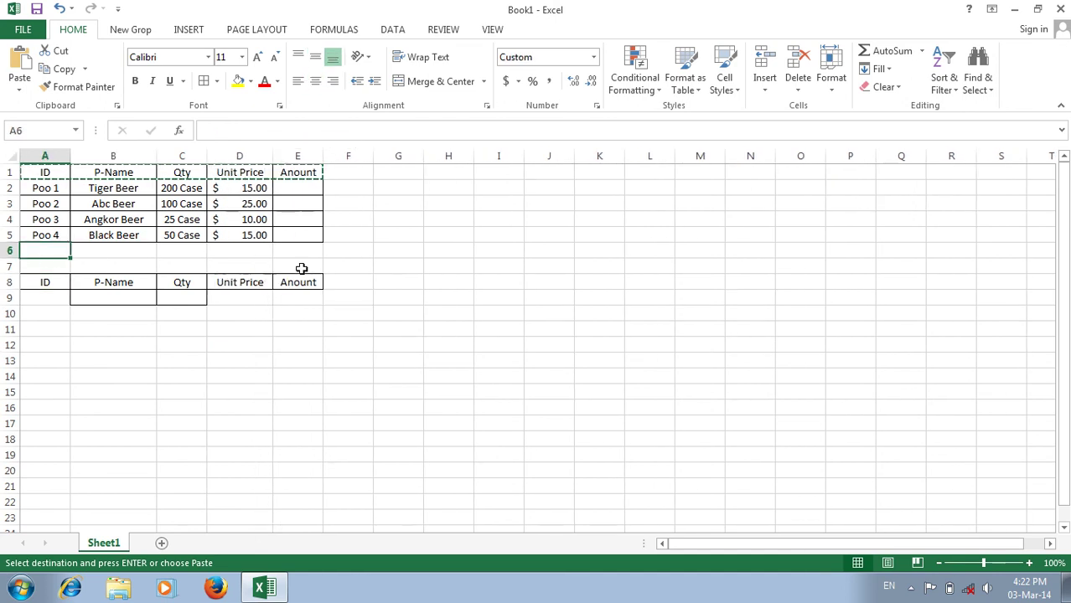
click(188, 325)
click(48, 281)
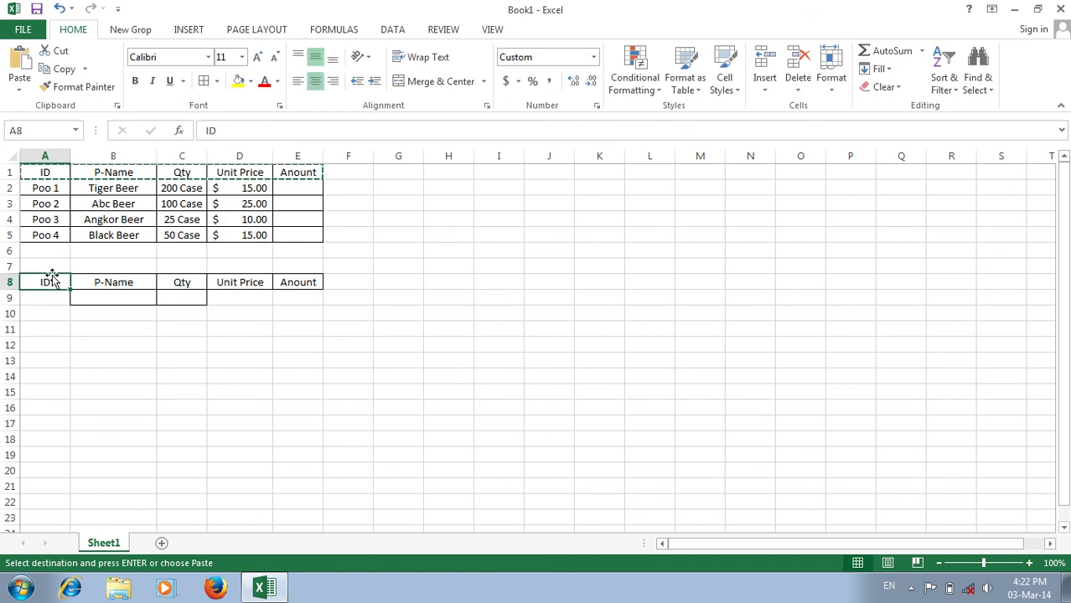
- Copy Abc Beer from cell B3 into cell B9 under the new P-Name header
click(95, 300)
click(97, 201)
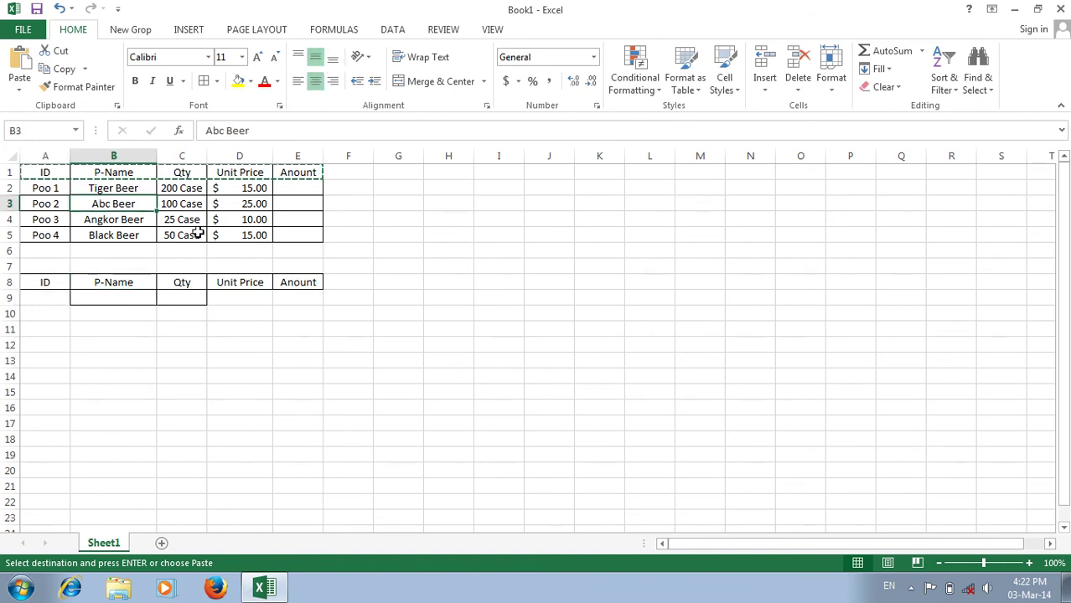
key(ctrl+c)
key(ctrl+v)
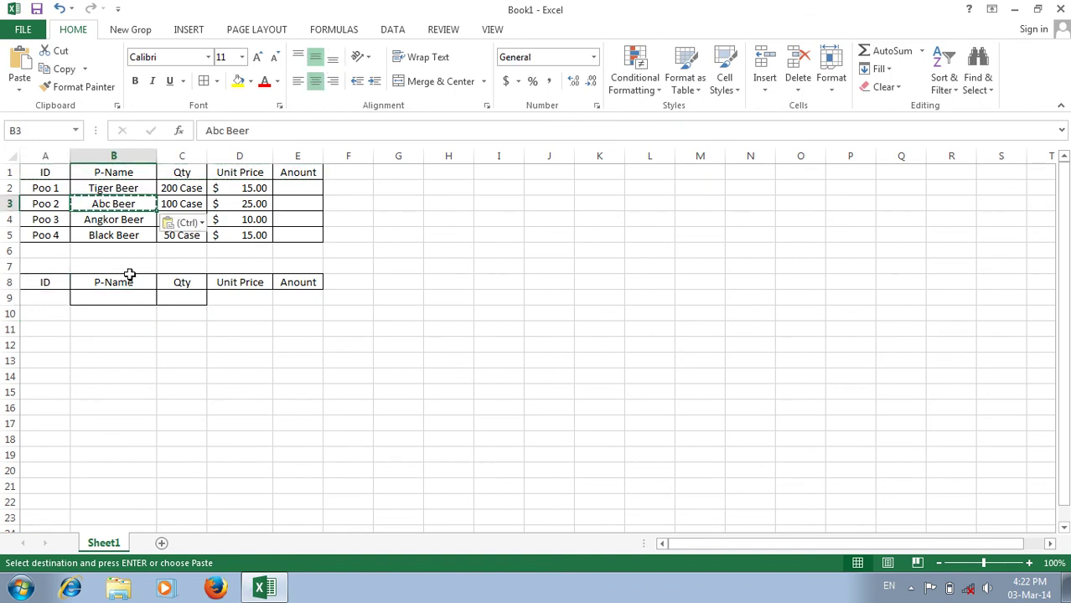
click(124, 299)
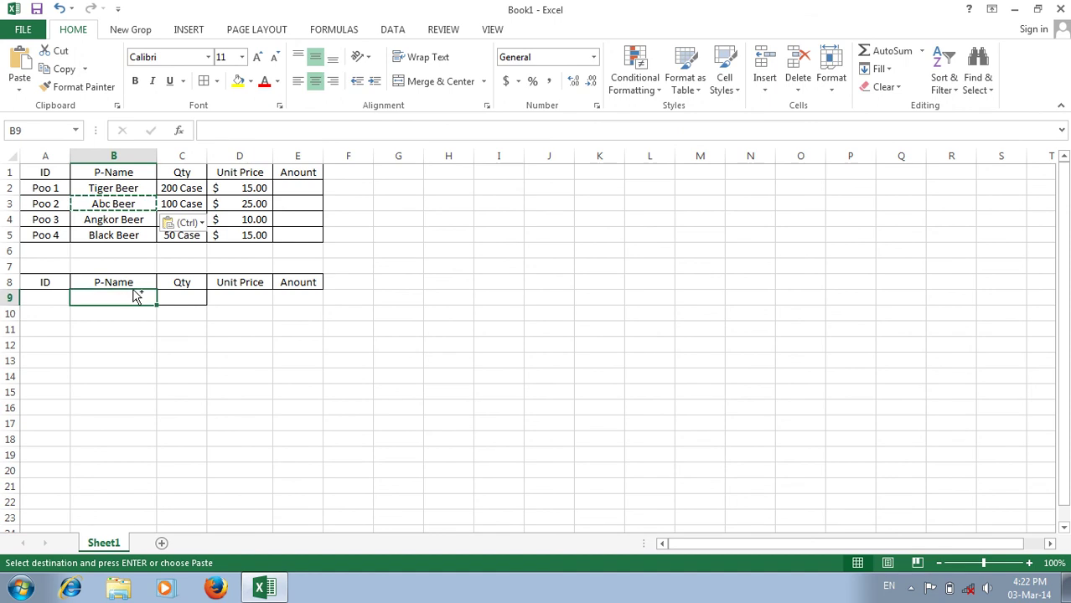
key(ctrl+v)
key(ctrl)
key(Escape)
- Try to look up the Abc Beer quantity by entering =VLOOKUP(B9,A1:E5,3,0) in cell C9
click(191, 294)
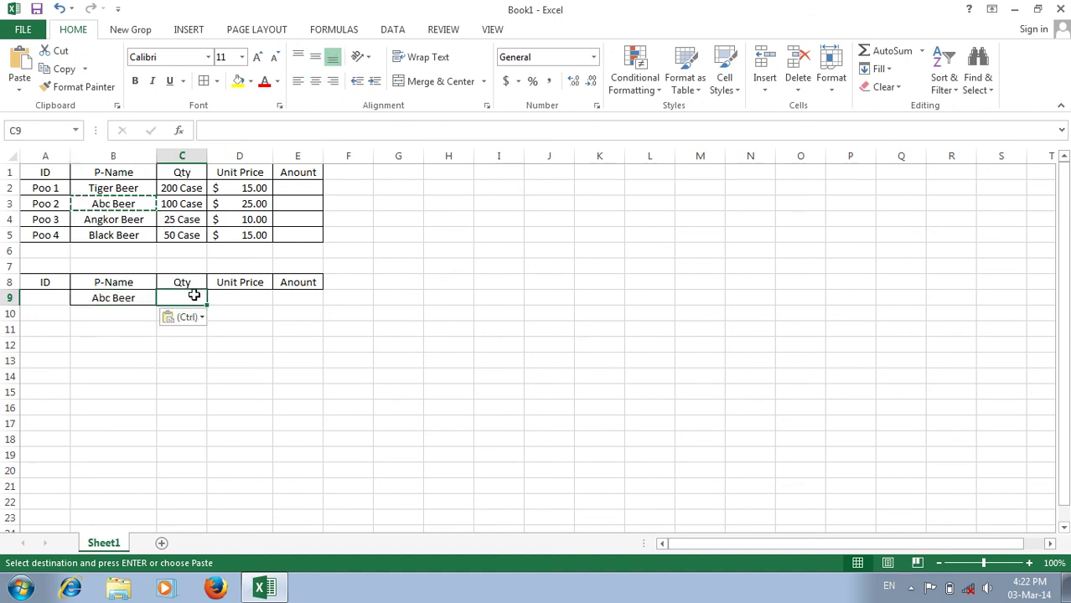
text(=)
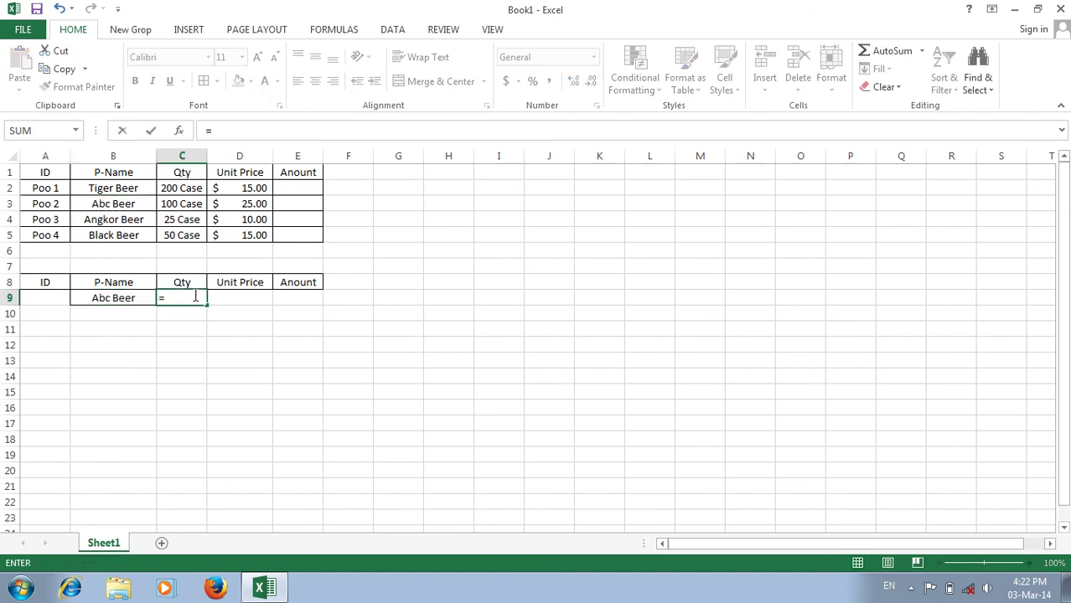
text(vloo)
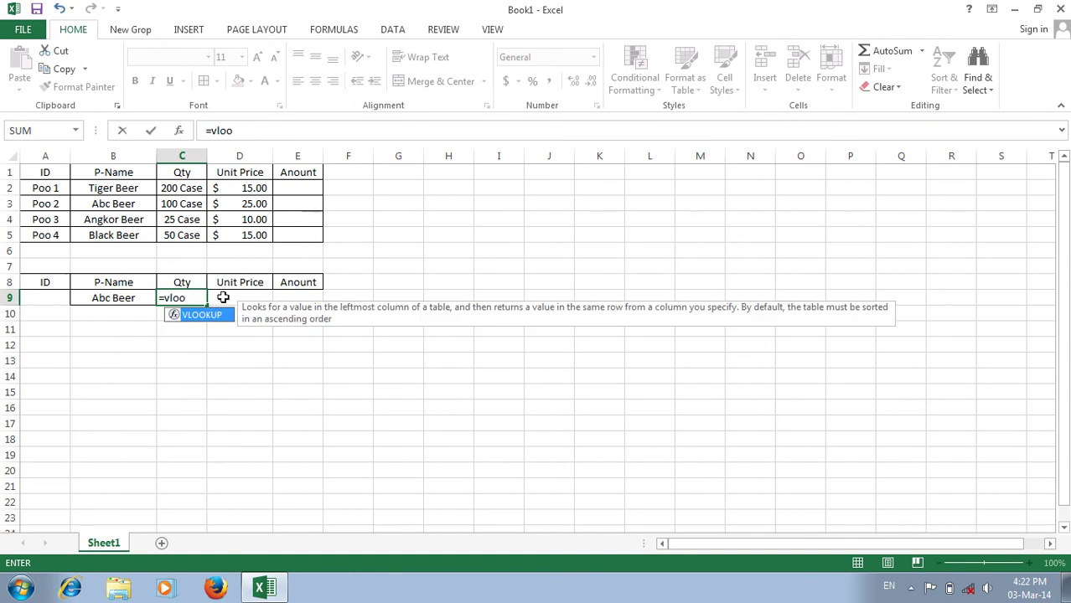
double_click(211, 319)
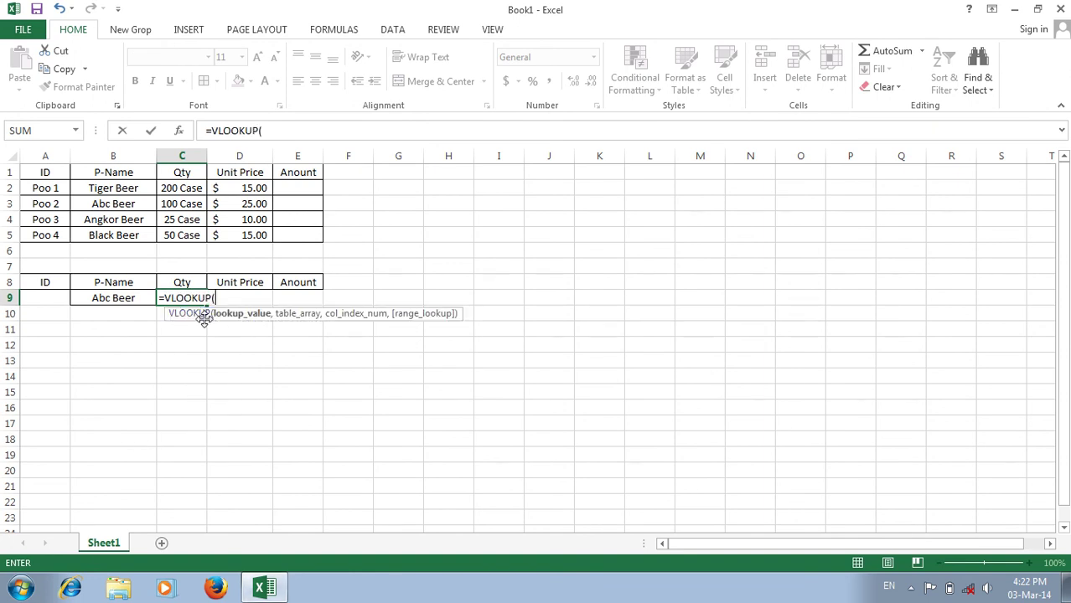
click(134, 299)
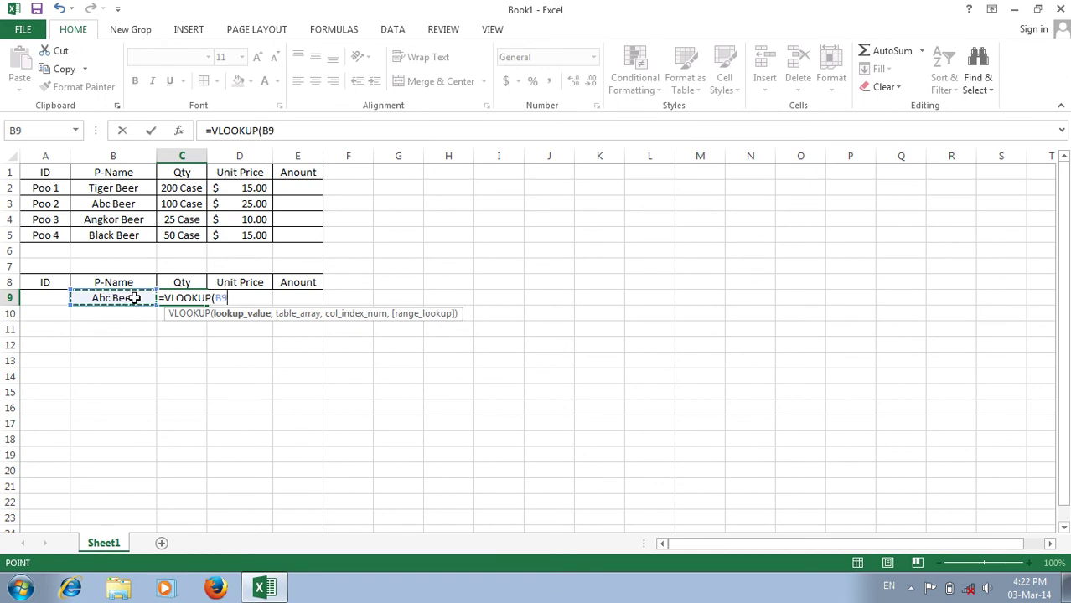
text(,)
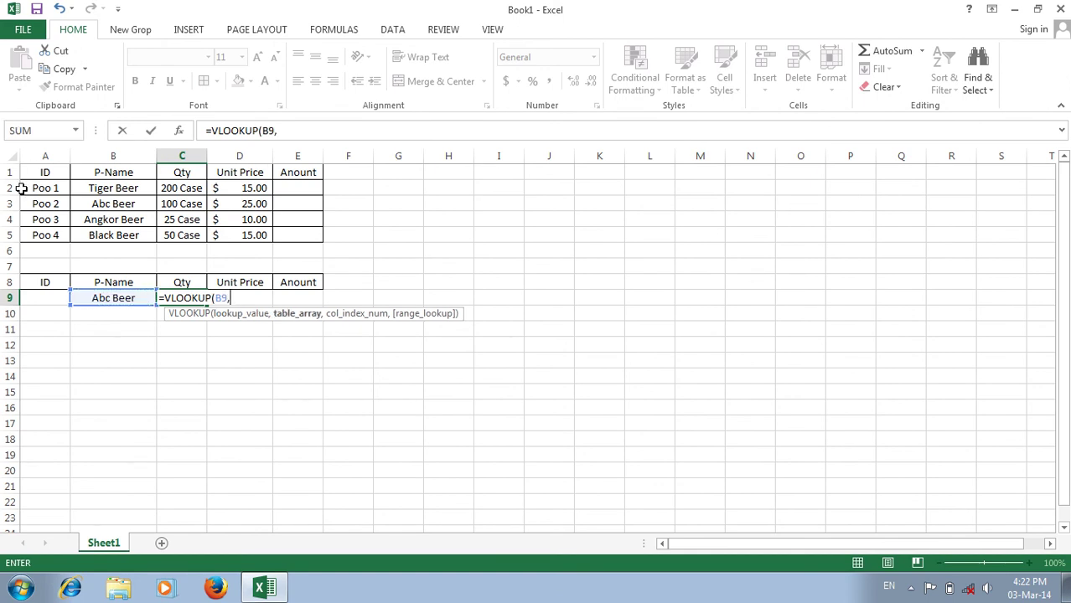
drag(35, 174, 301, 232)
text(,)
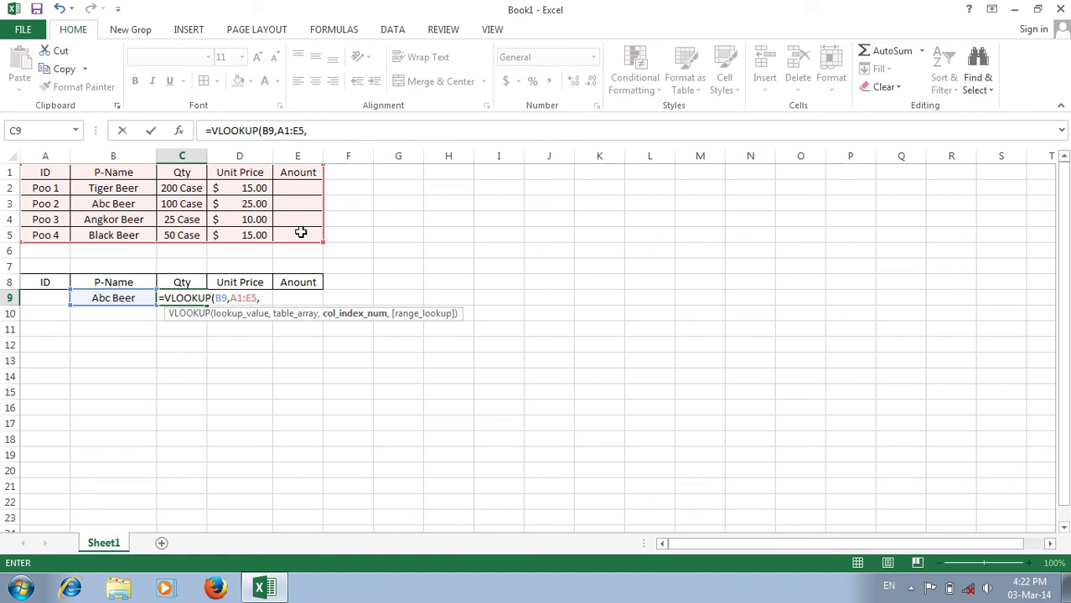
text(3,0)
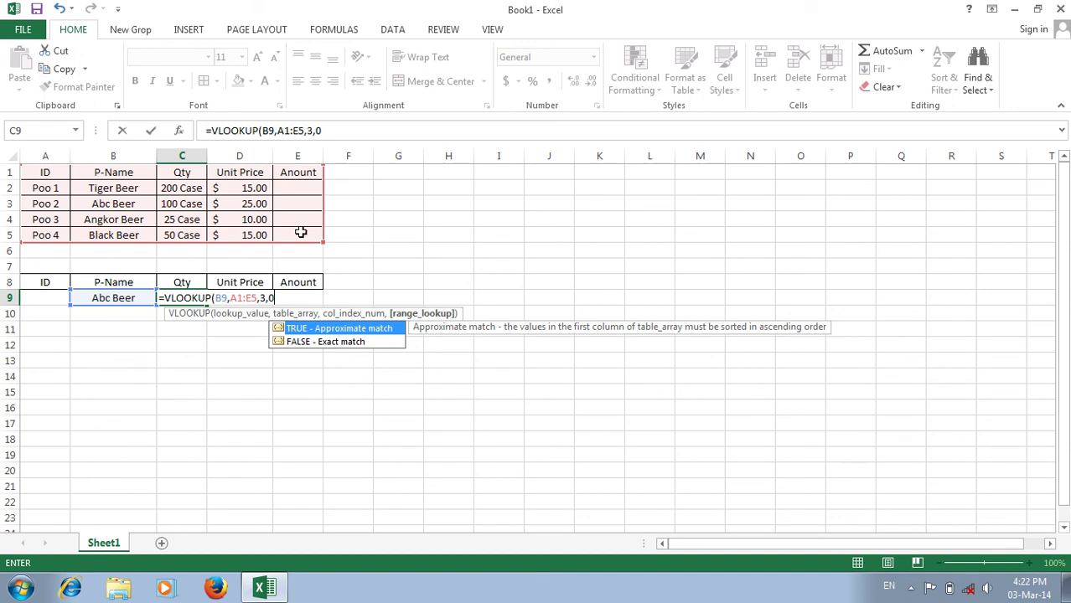
text())
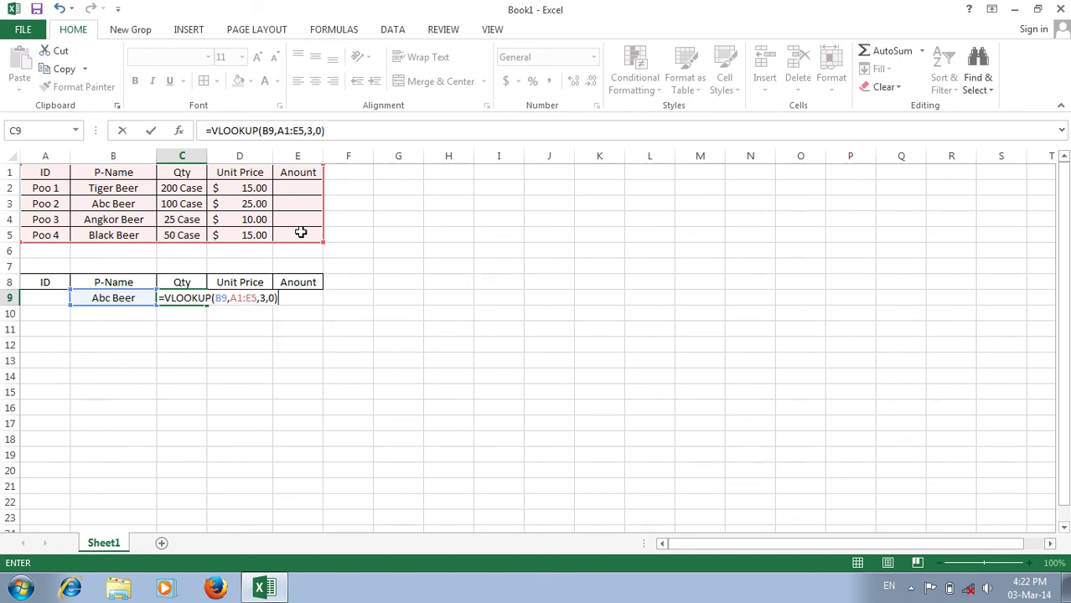
key(Return)
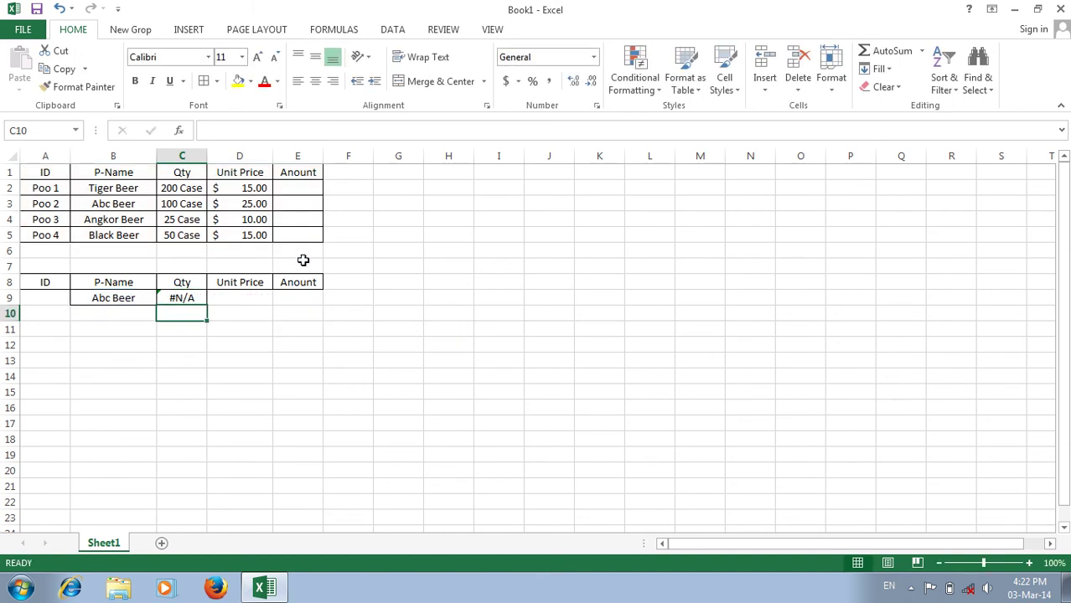
- Examine the lookup formula in C9, its lookup value in B9, and the ID, P-Name and Qty columns of the product table
click(199, 298)
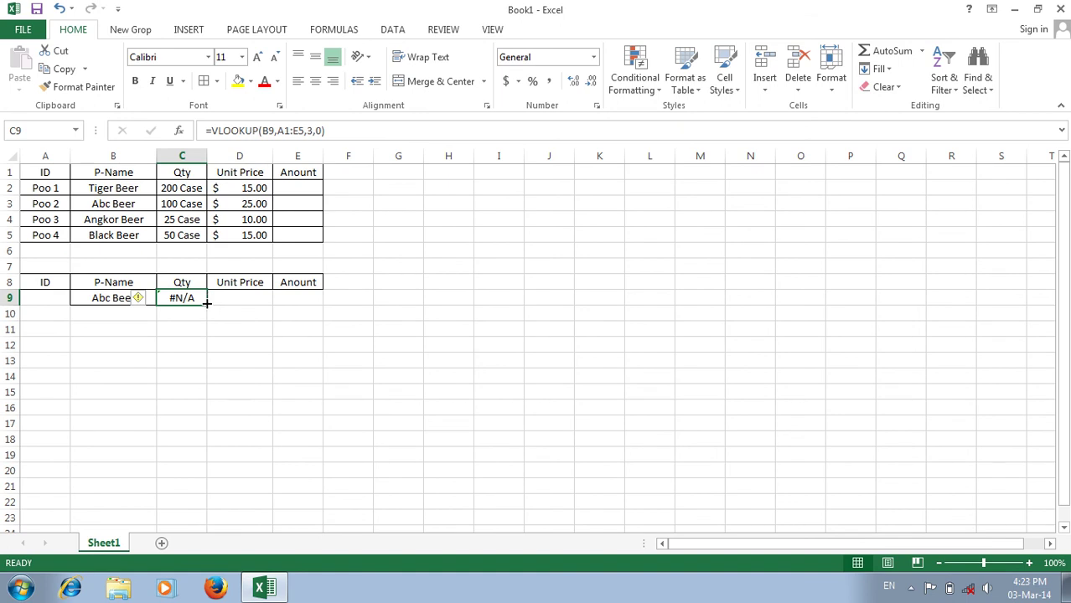
click(50, 204)
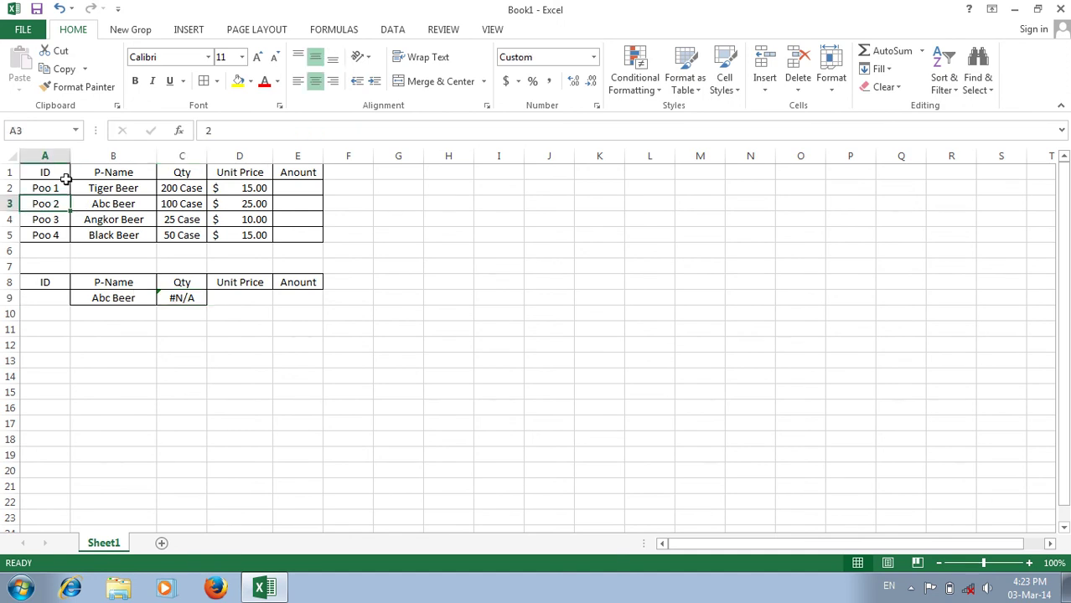
click(116, 170)
click(170, 173)
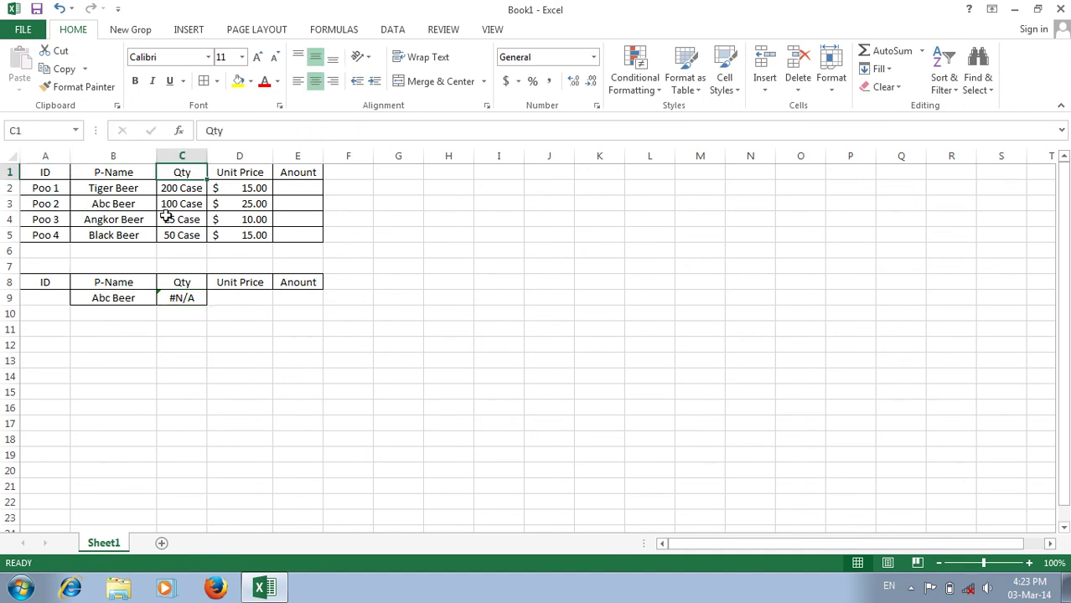
click(174, 295)
click(96, 297)
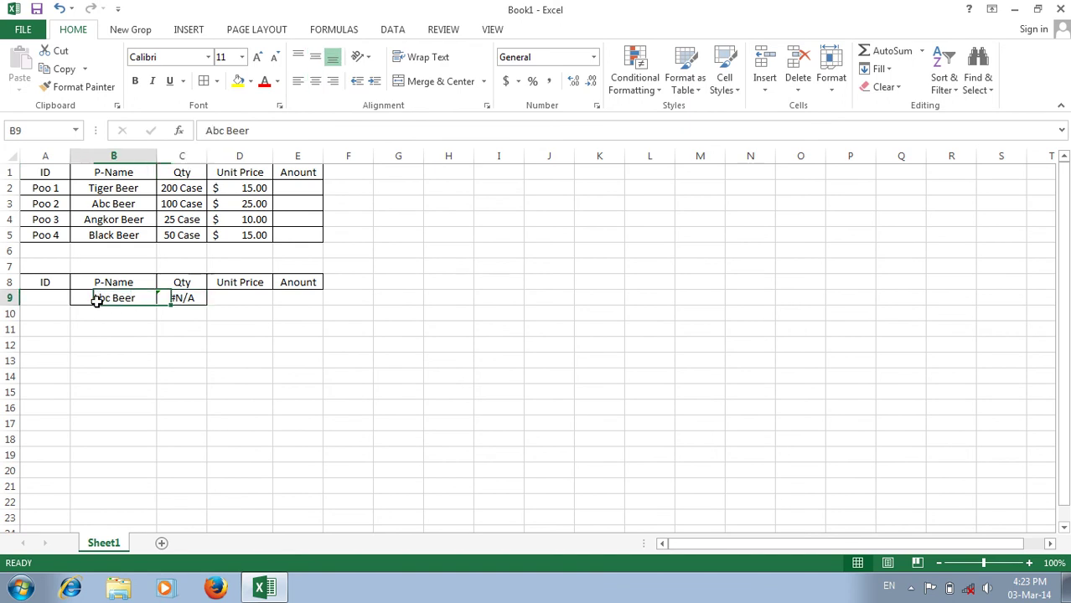
click(52, 294)
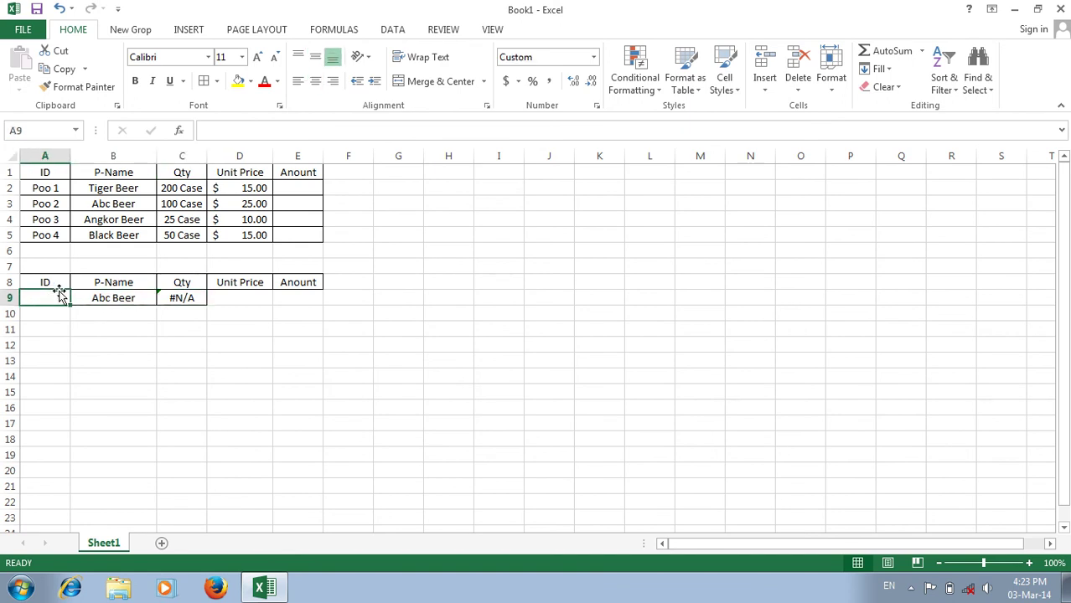
click(124, 295)
- Delete the formula in C9 and the remaining contents of the second table in A8:E10
click(174, 295)
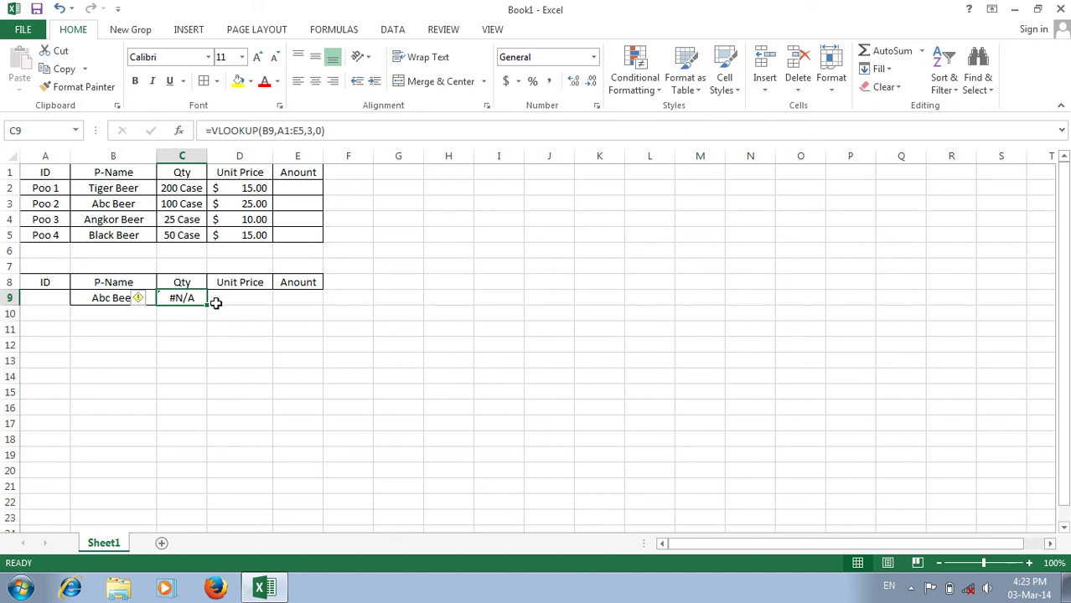
key(Delete)
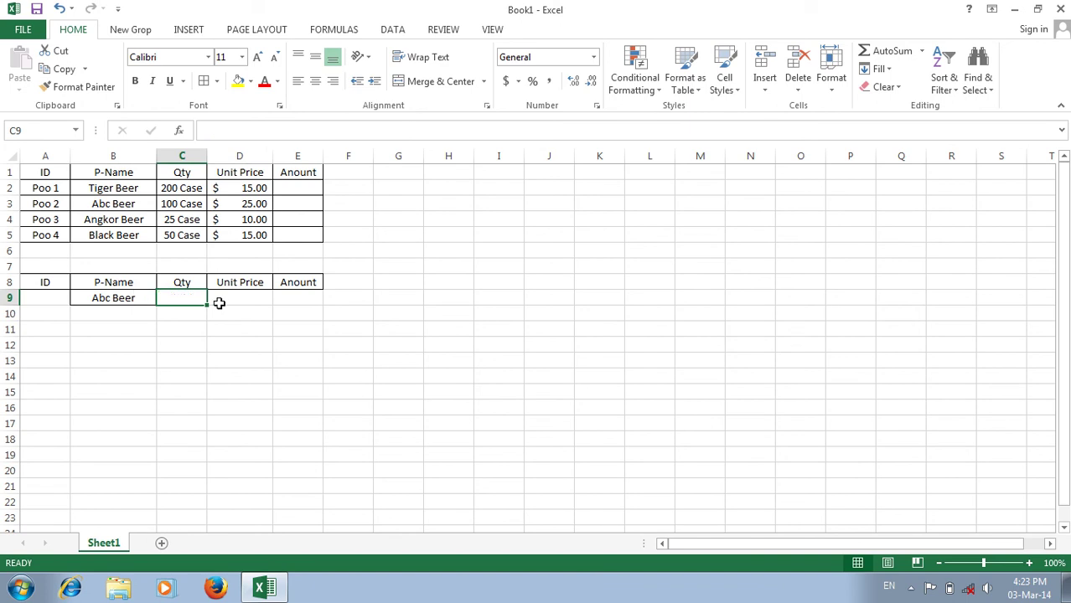
click(234, 339)
click(42, 284)
drag(42, 284, 307, 311)
key(Delete)
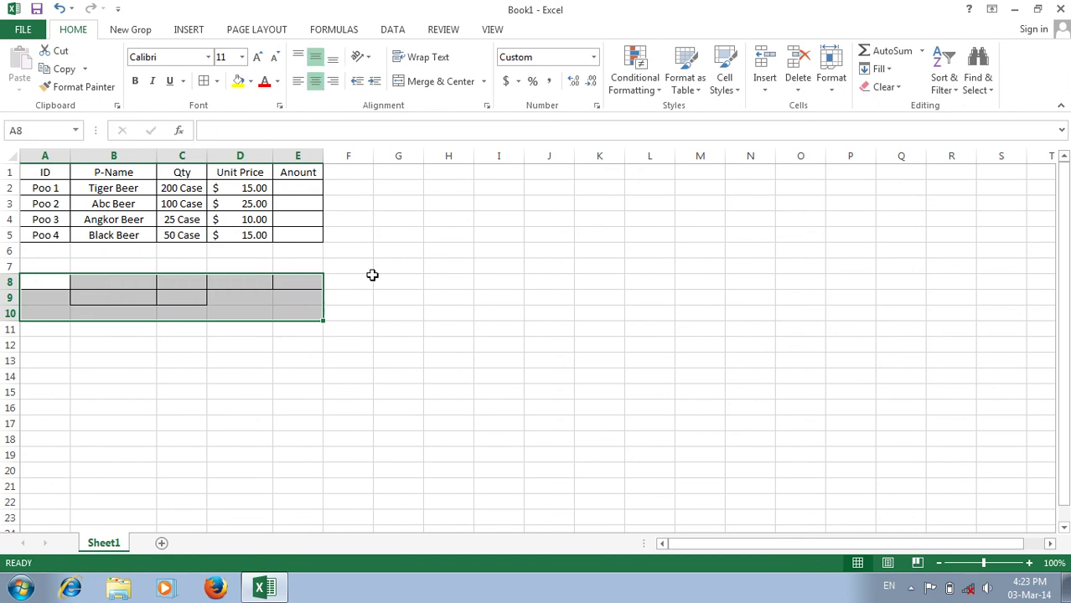
- Remove the leftover cell borders from A8:E9
click(377, 268)
drag(60, 286, 300, 292)
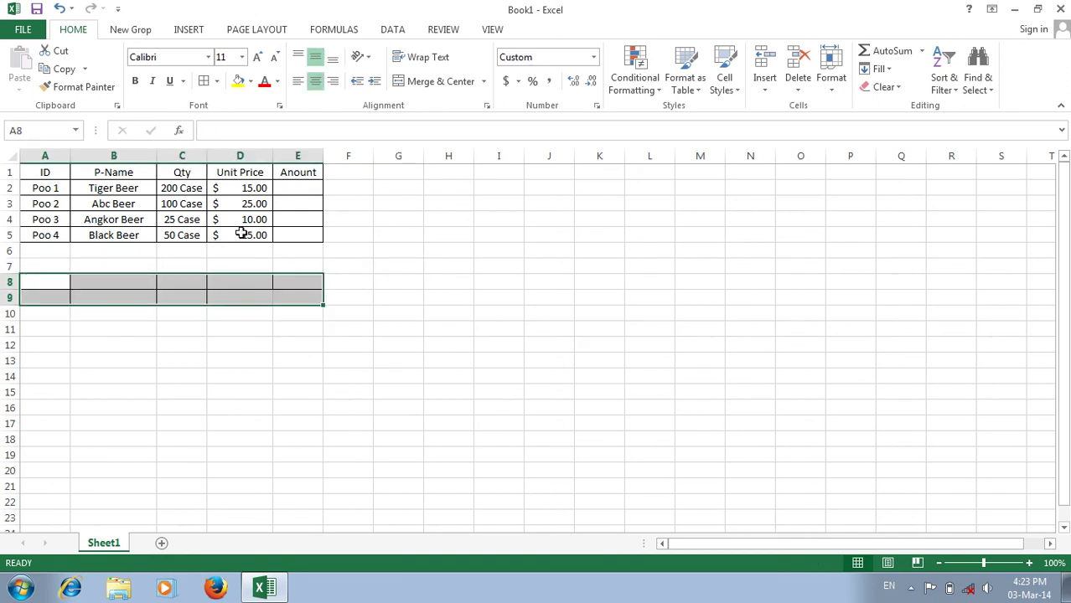
click(204, 81)
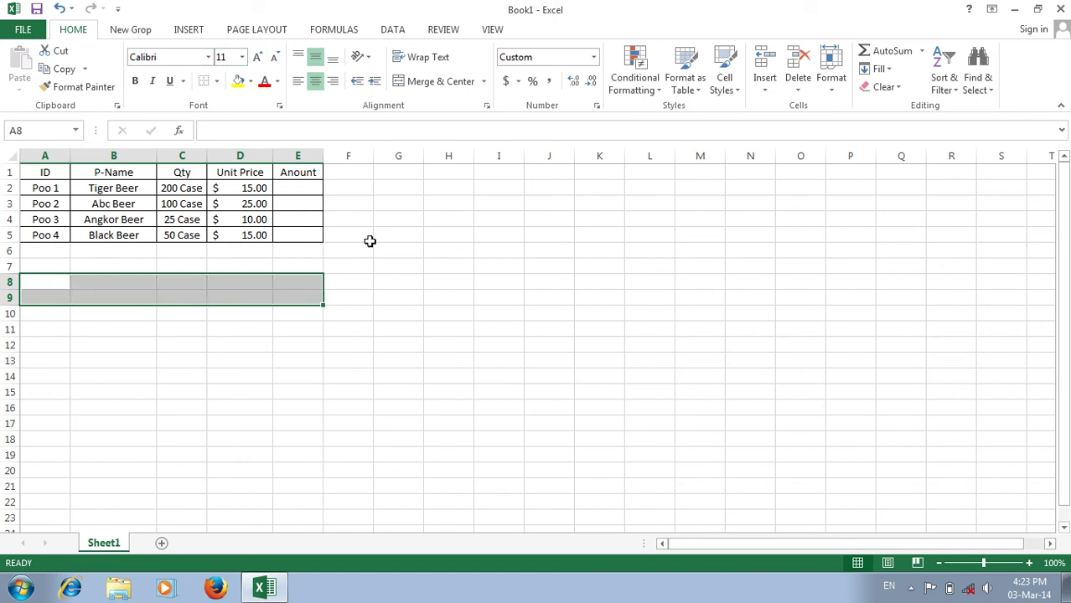
click(397, 266)
- Copy the P-Name and Qty headers from B1:C1 to row 8, starting at cell B8
click(101, 174)
drag(101, 174, 166, 172)
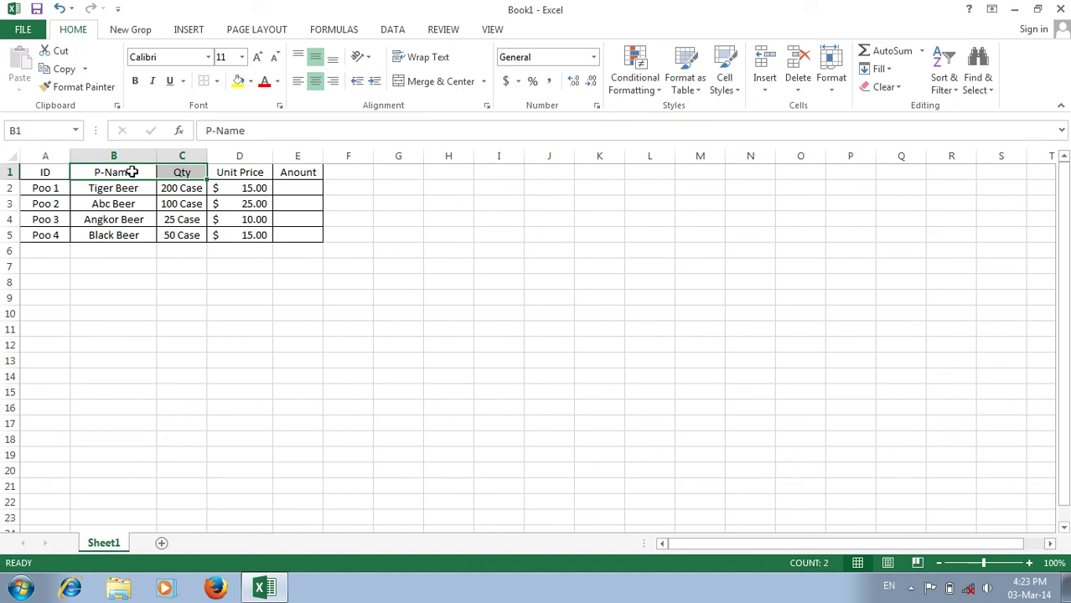
click(56, 172)
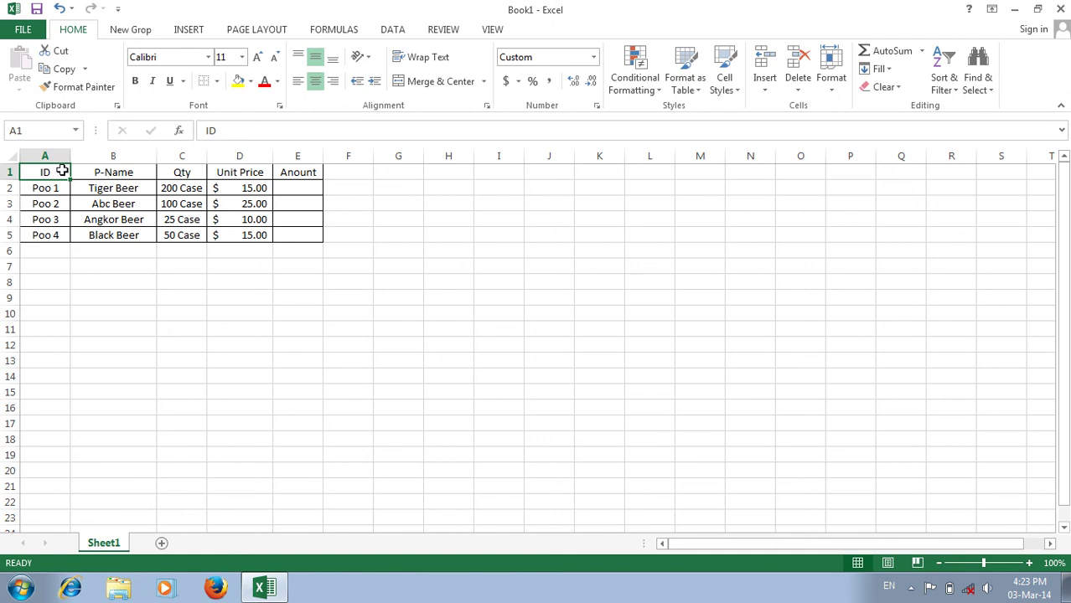
click(95, 170)
drag(104, 170, 164, 171)
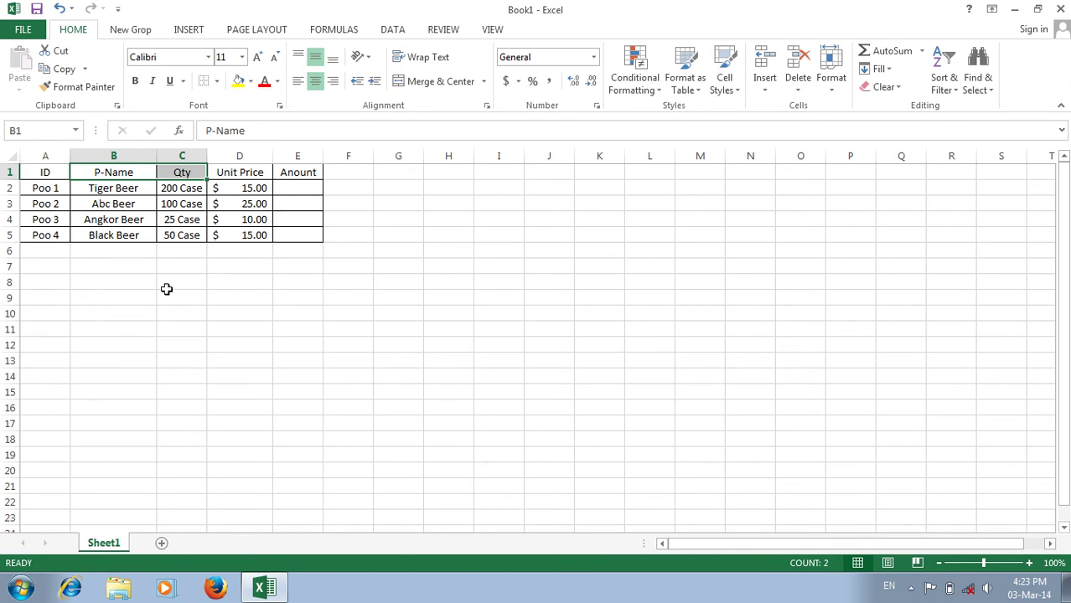
key(ctrl+c)
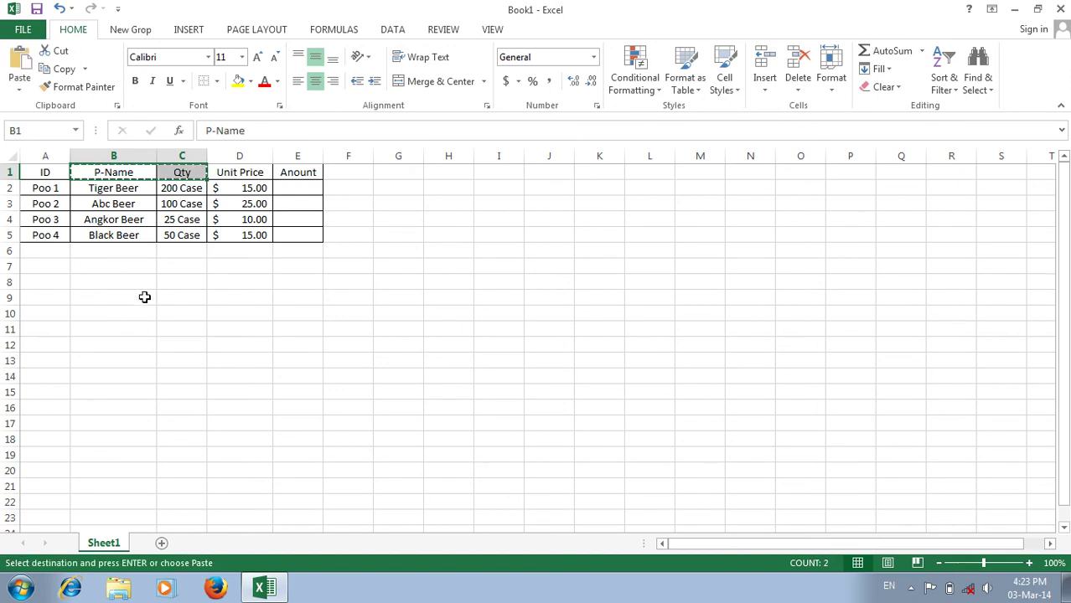
click(89, 281)
key(ctrl+v)
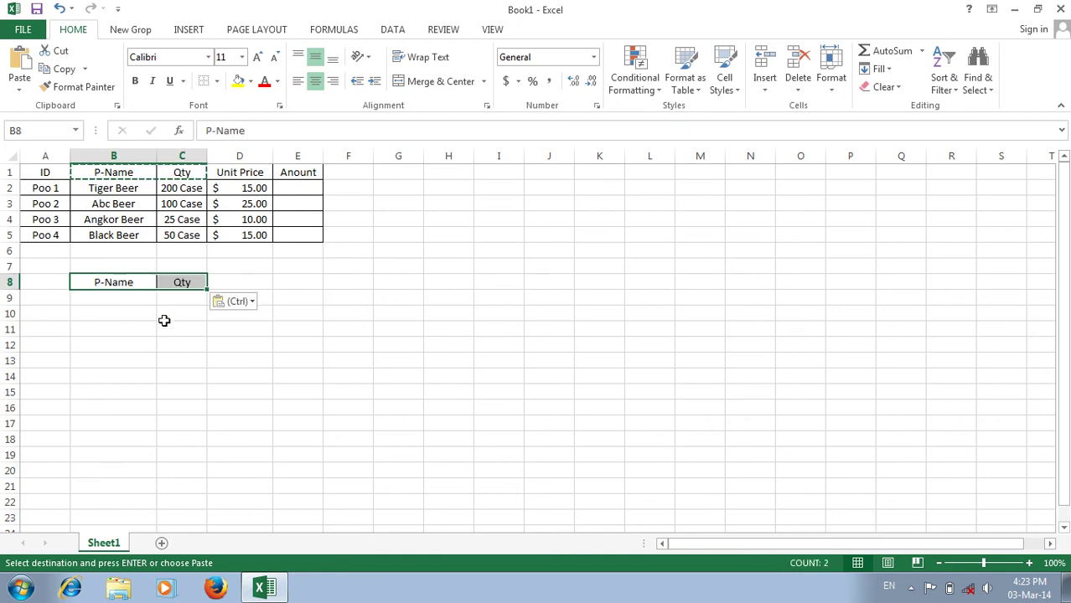
click(165, 321)
click(110, 296)
text(=)
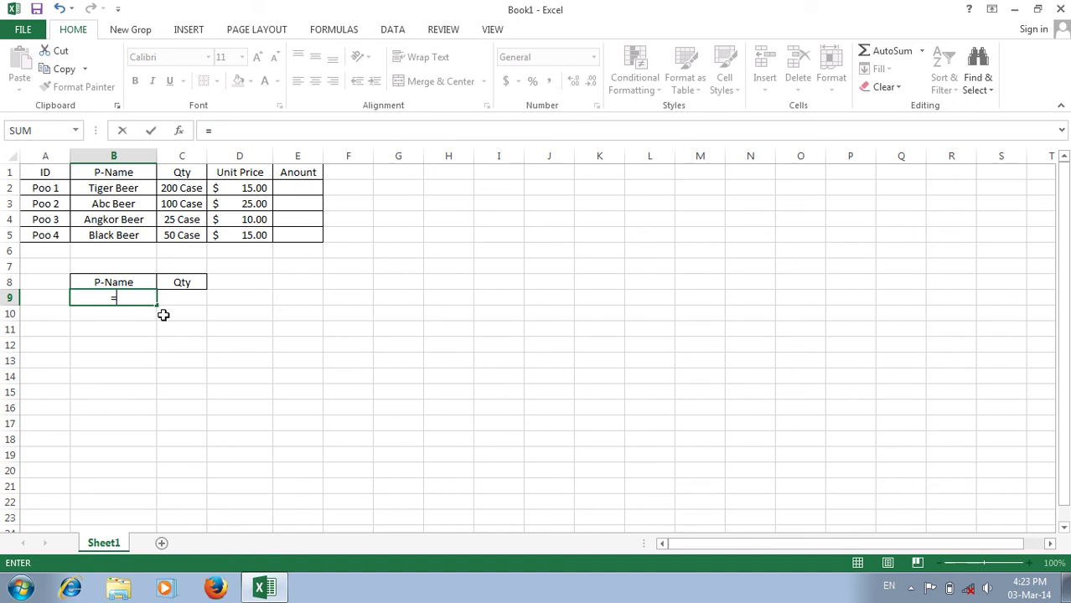
text(V)
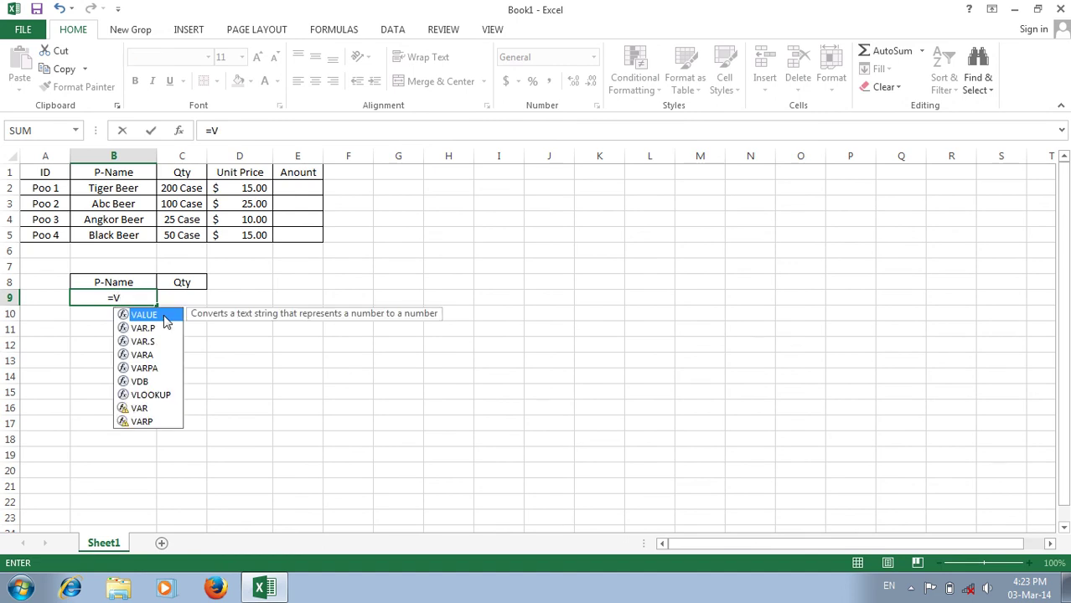
text(loo)
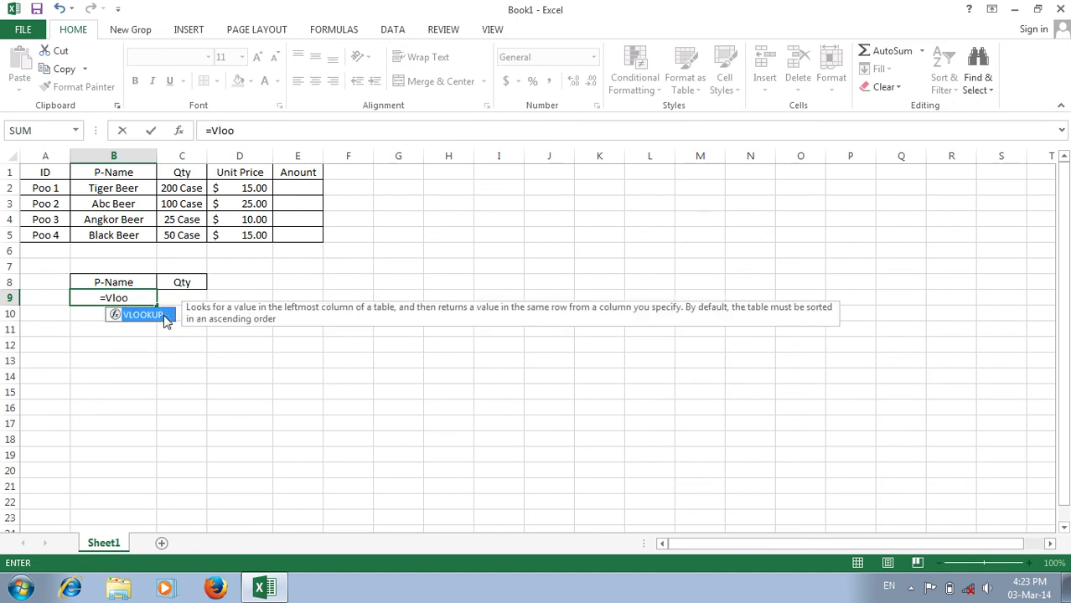
double_click(153, 317)
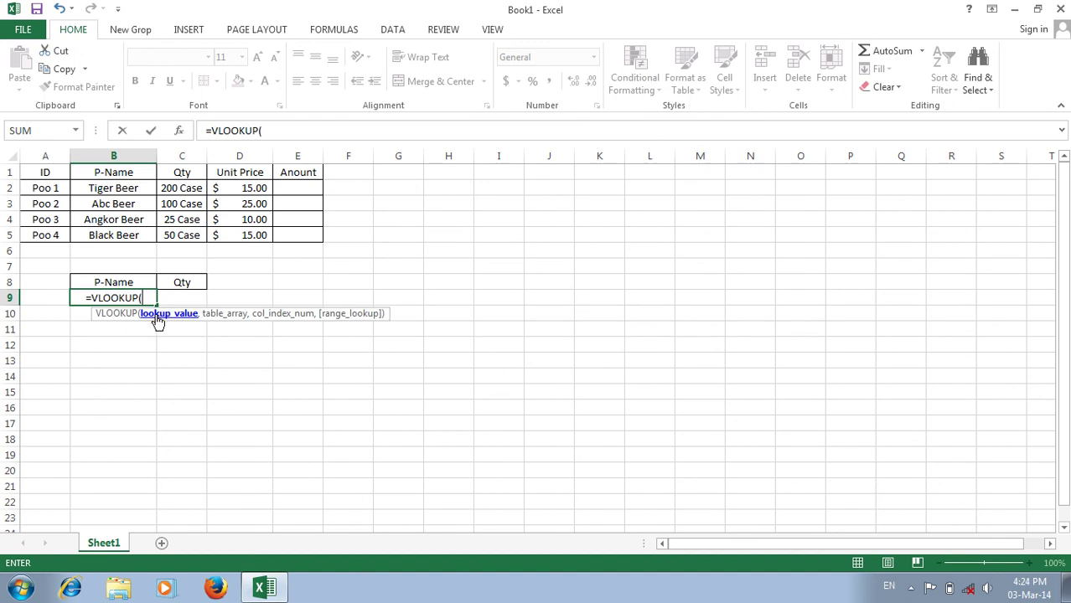
key(BackSpace)
key(Escape)
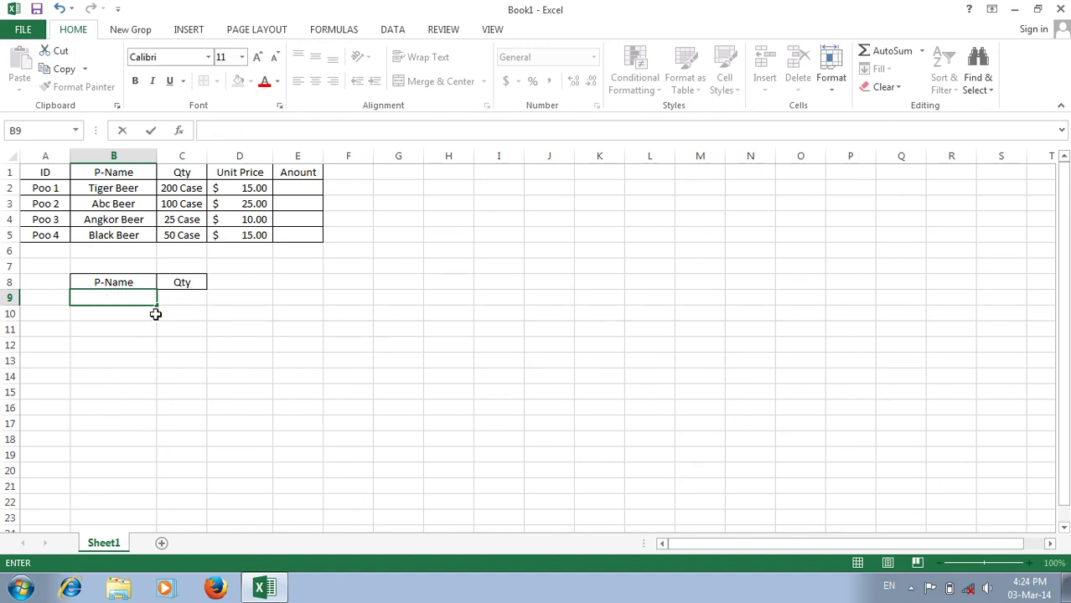
key(Down)
key(Down)
key(Down)
key(Down)
click(186, 300)
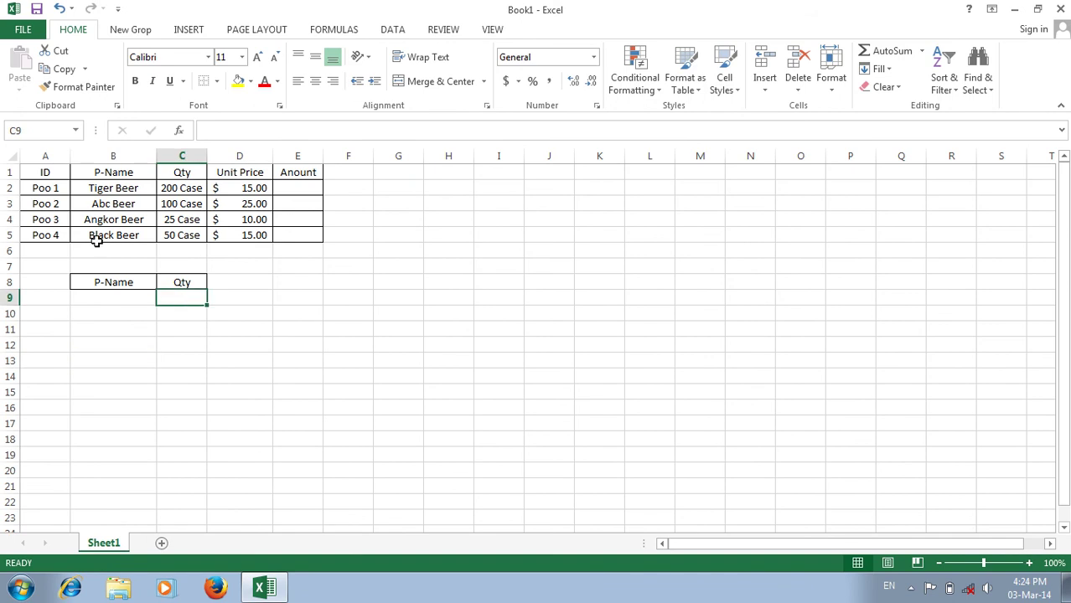
- Copy Tiger Beer from cell B2 into cell B9 under the second P-Name header
click(99, 186)
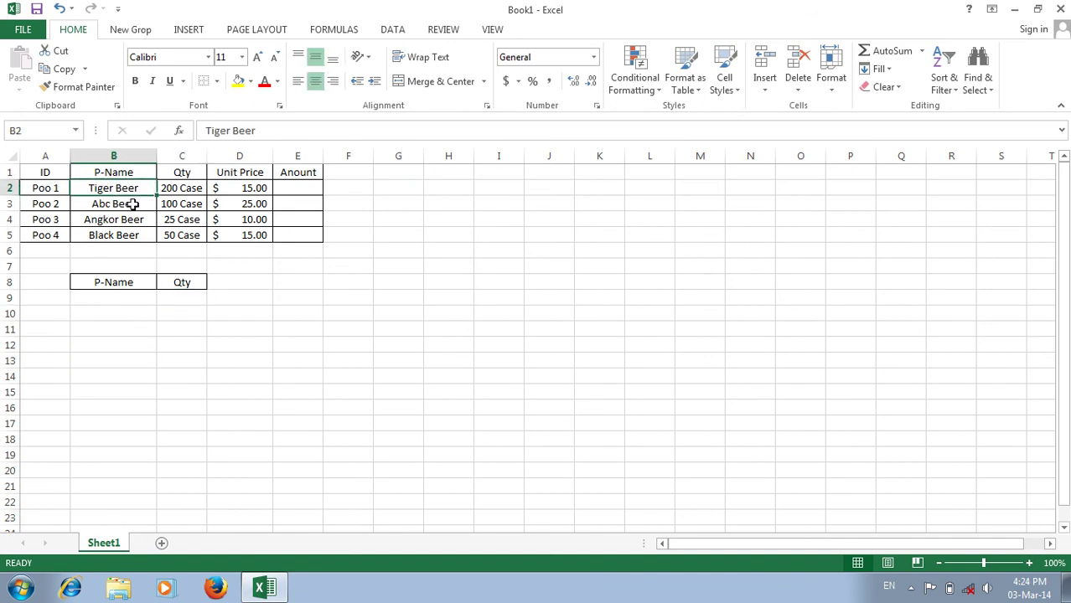
key(ctrl+c)
click(110, 297)
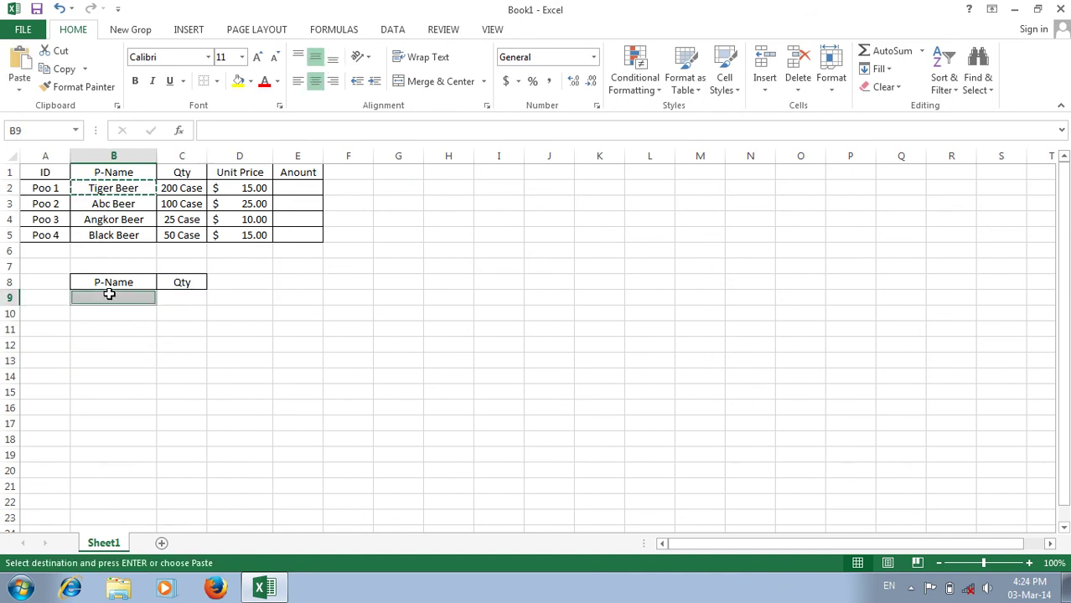
key(ctrl+v)
click(176, 310)
click(172, 297)
key(BackSpace)
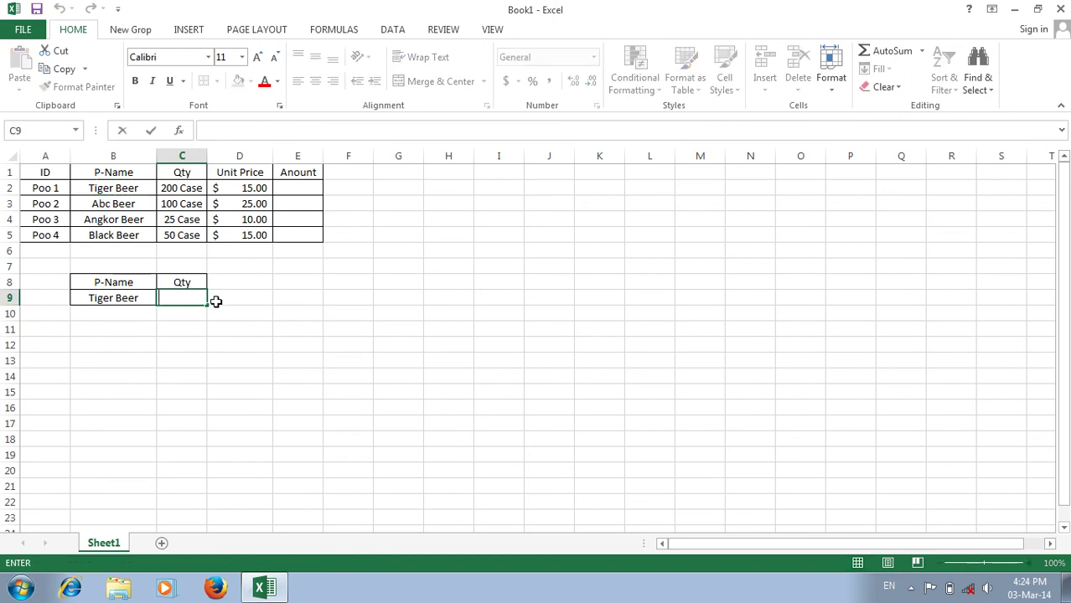
text(=)
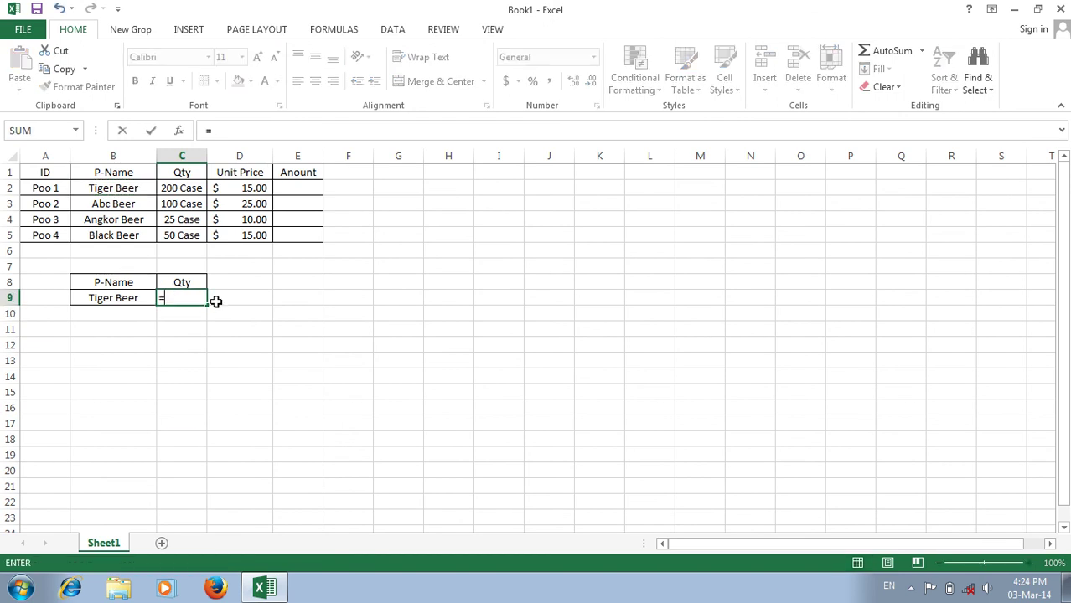
text(vloo)
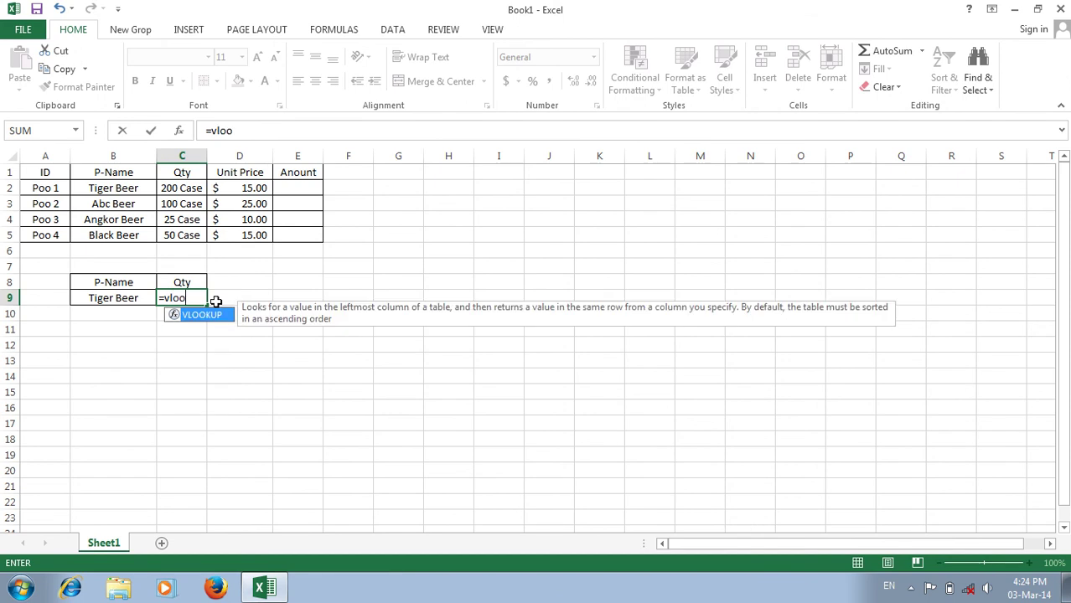
double_click(217, 314)
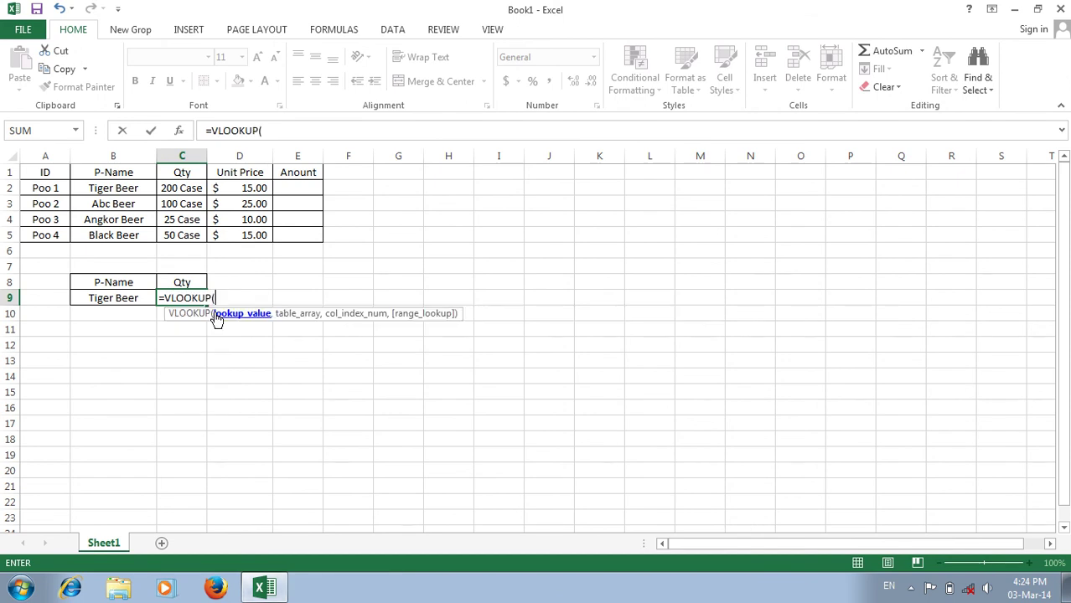
click(129, 298)
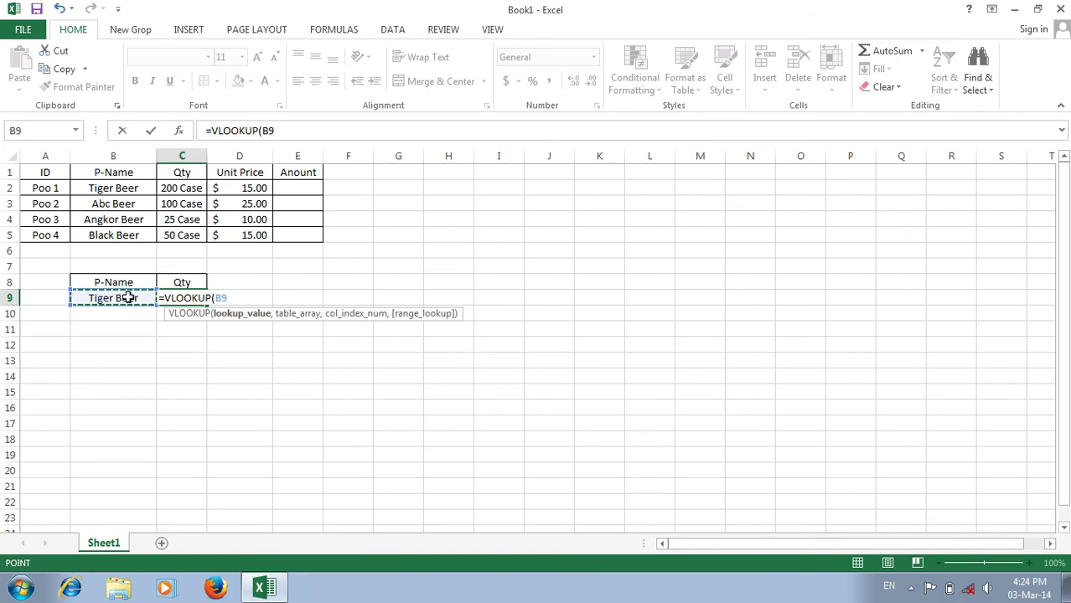
text(,)
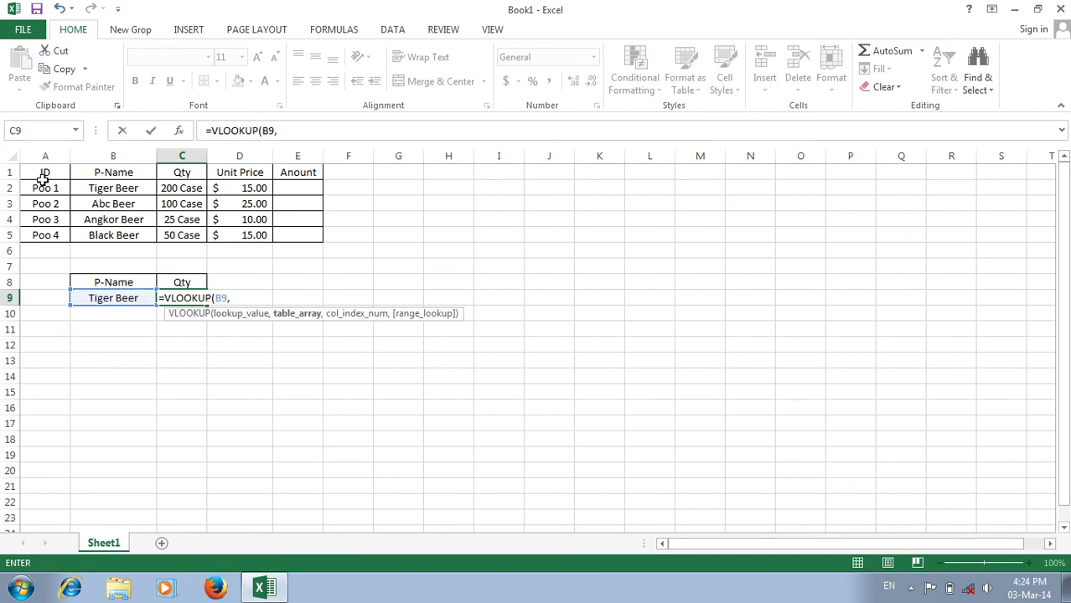
drag(42, 180, 293, 234)
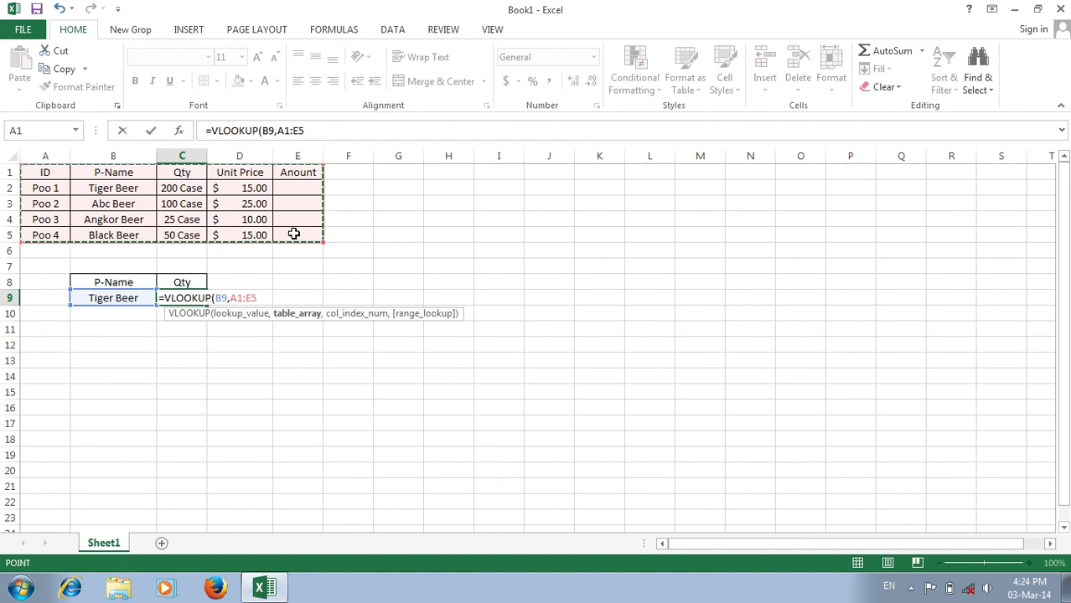
text(,)
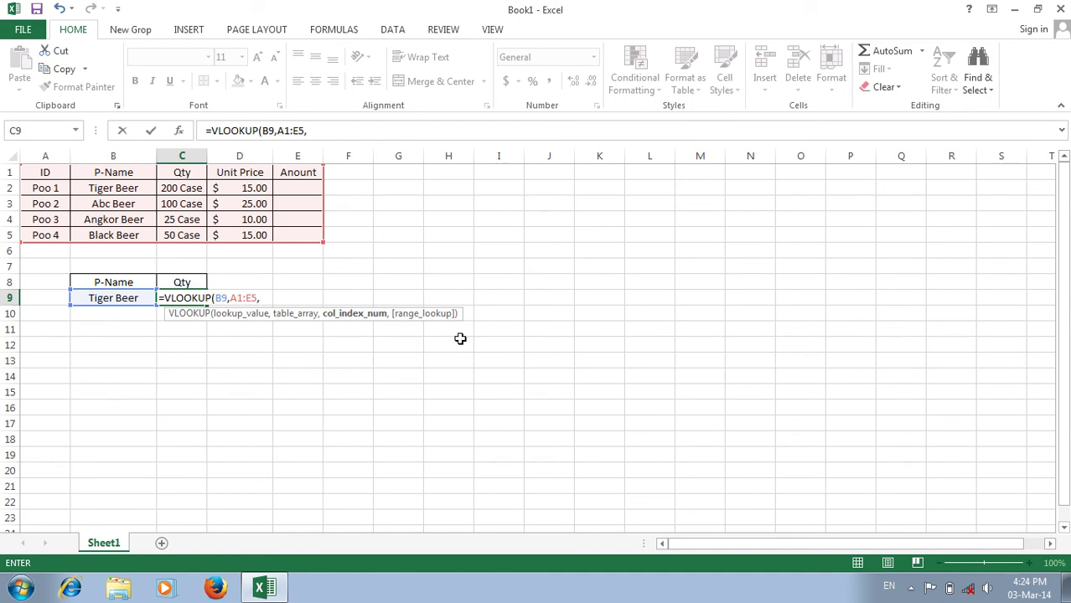
key(BackSpace)
key(BackSpace)
key(BackSpace)
key(BackSpace)
key(BackSpace)
key(BackSpace)
key(BackSpace)
key(BackSpace)
key(BackSpace)
key(BackSpace)
key(BackSpace)
key(BackSpace)
key(BackSpace)
key(BackSpace)
key(BackSpace)
key(BackSpace)
key(BackSpace)
key(BackSpace)
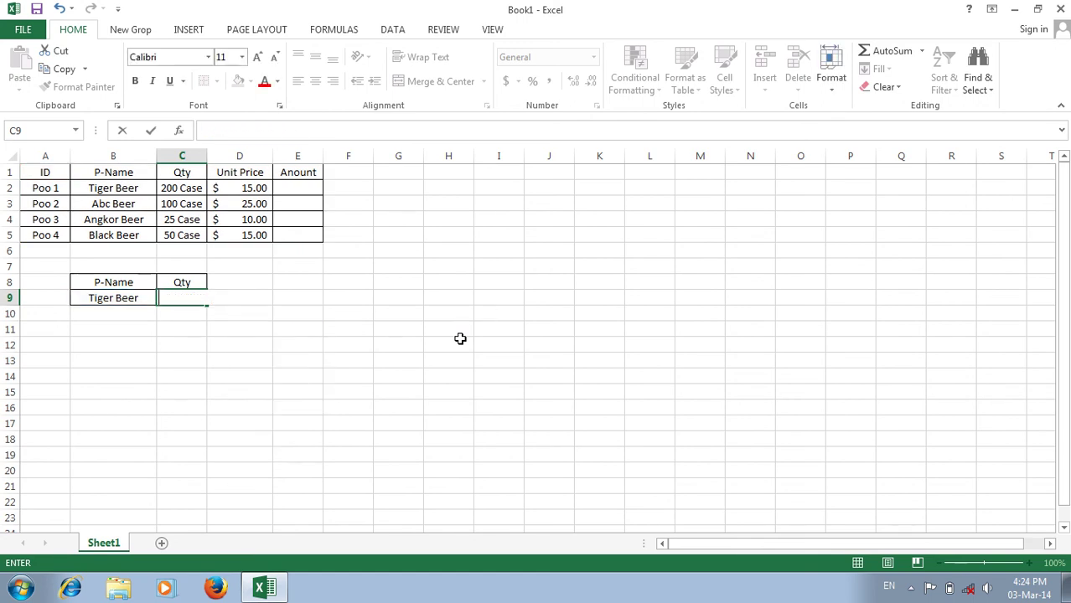
click(223, 327)
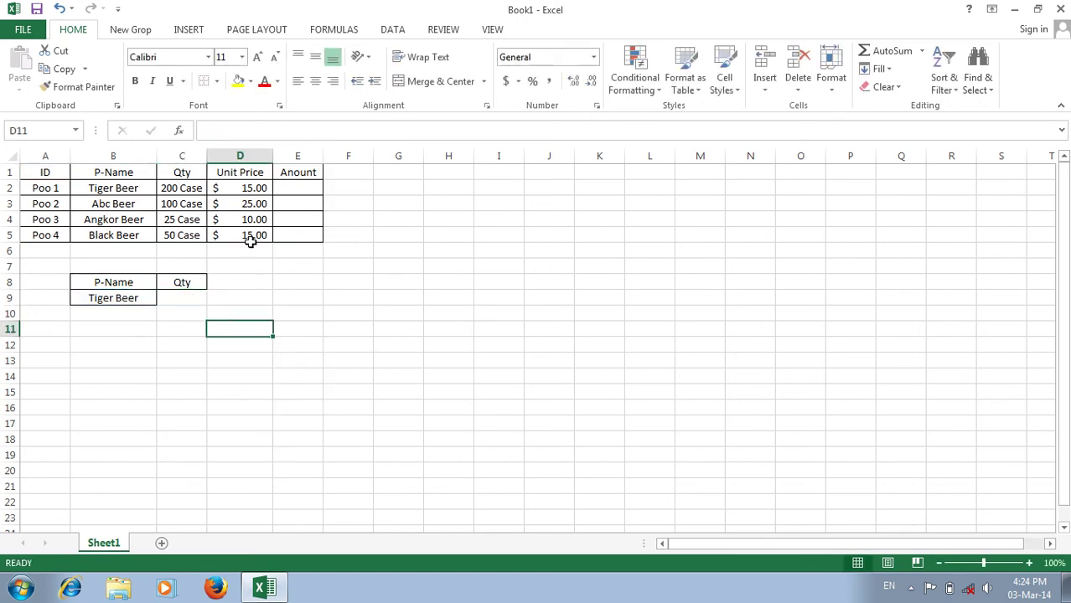
- Calculate Tiger Beer's amount in cell E2 by multiplying its quantity by its unit price with =C2*D2
click(305, 192)
text(=)
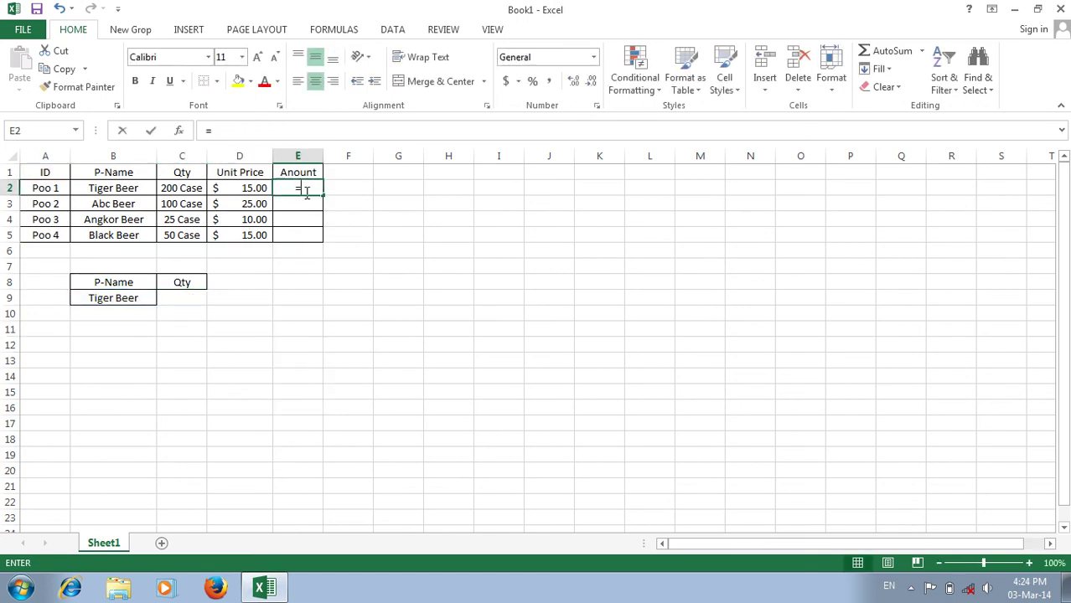
click(188, 191)
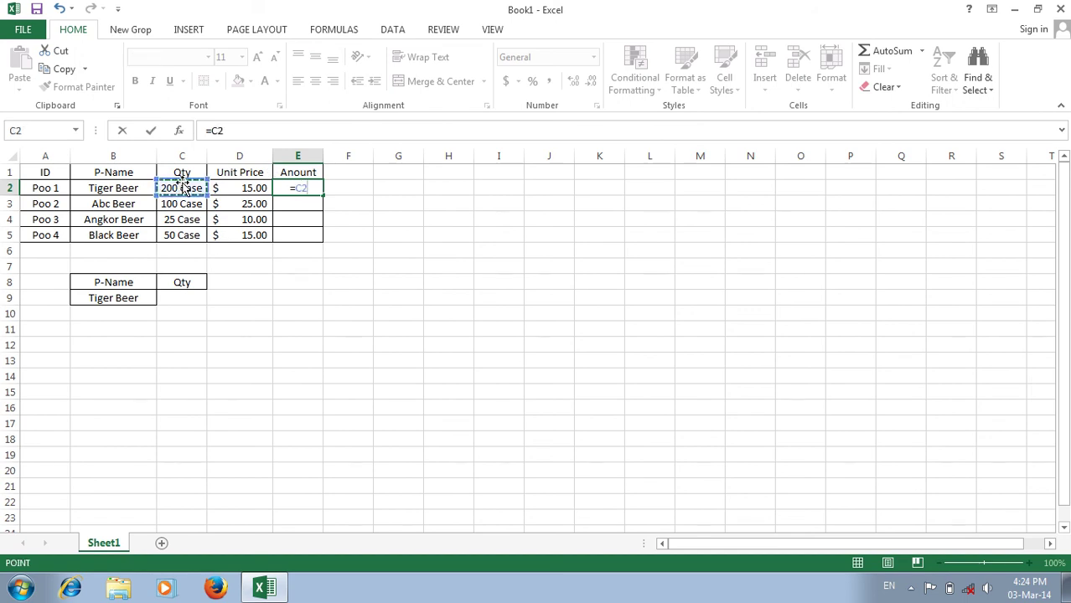
text(*)
click(220, 185)
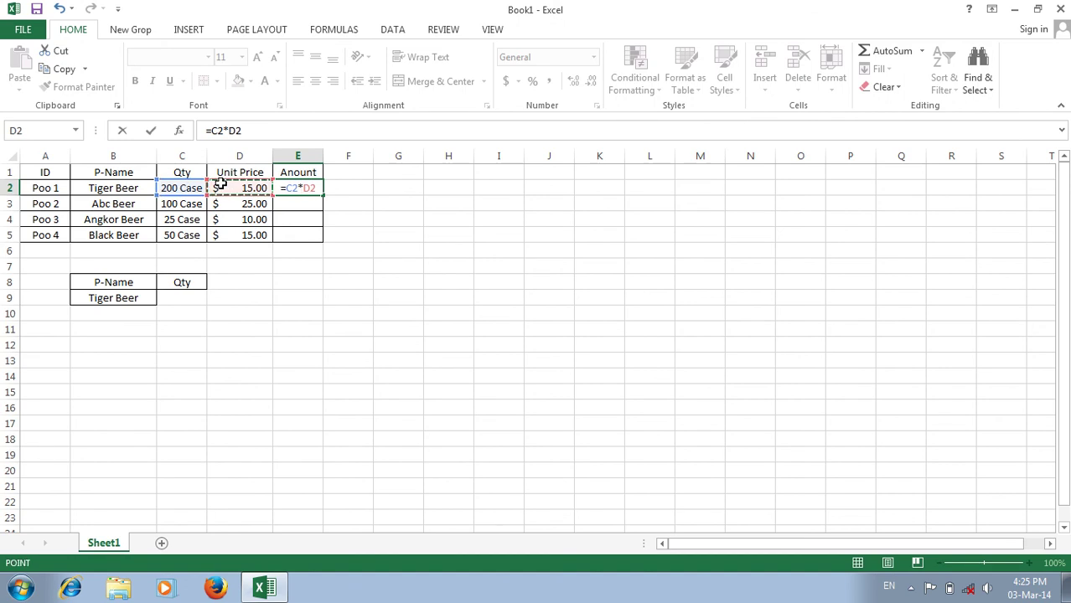
key(Return)
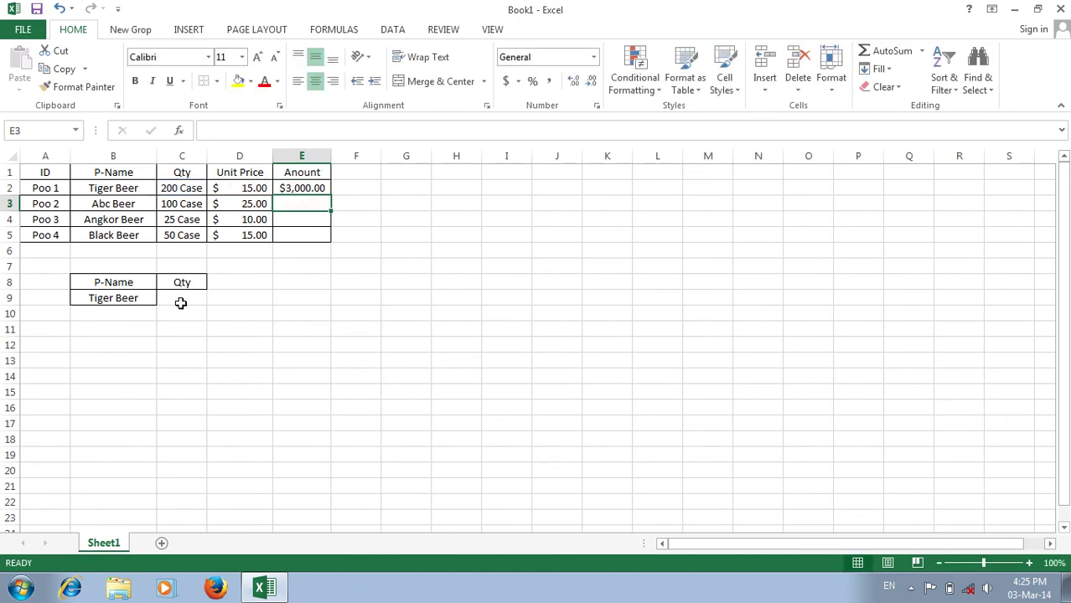
- Try to look up Tiger Beer's quantity in cell C9 with the formula =VLOOKUP(B9,A1:C5,3,0)
click(188, 298)
text(=)
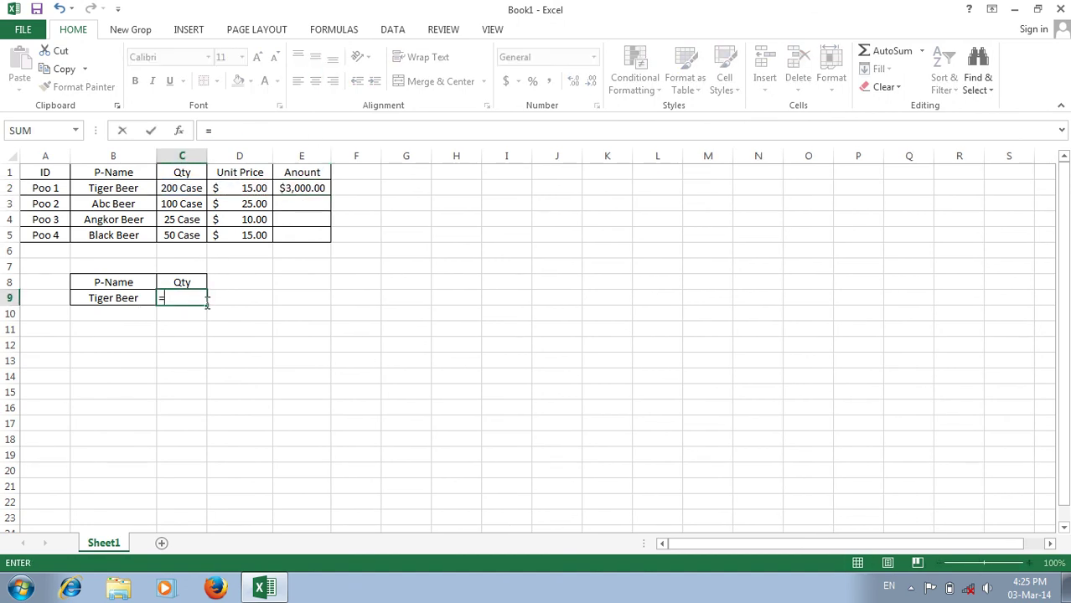
text(V)
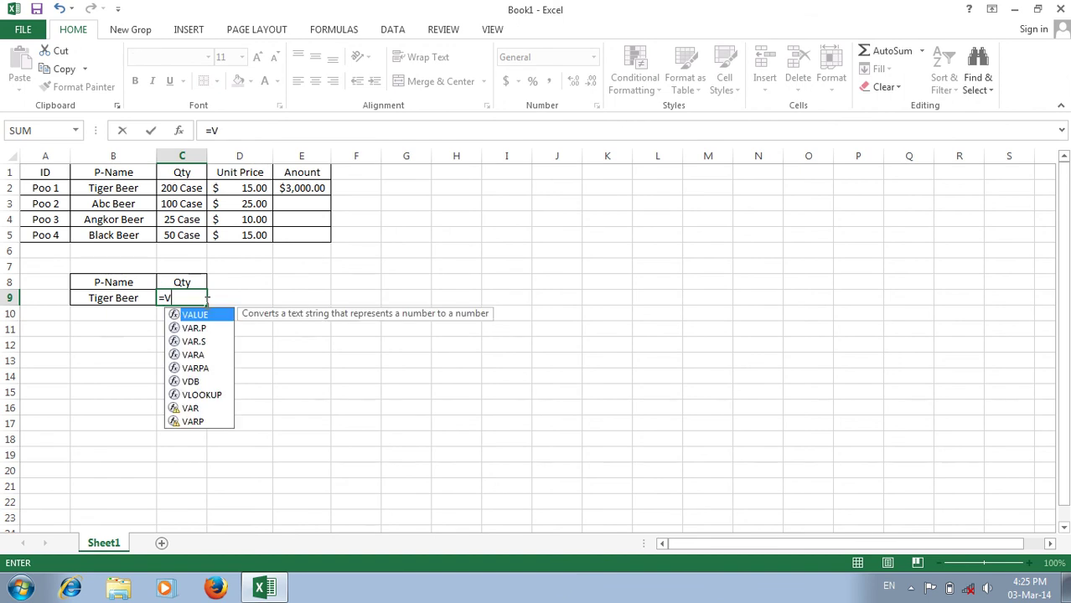
text(l)
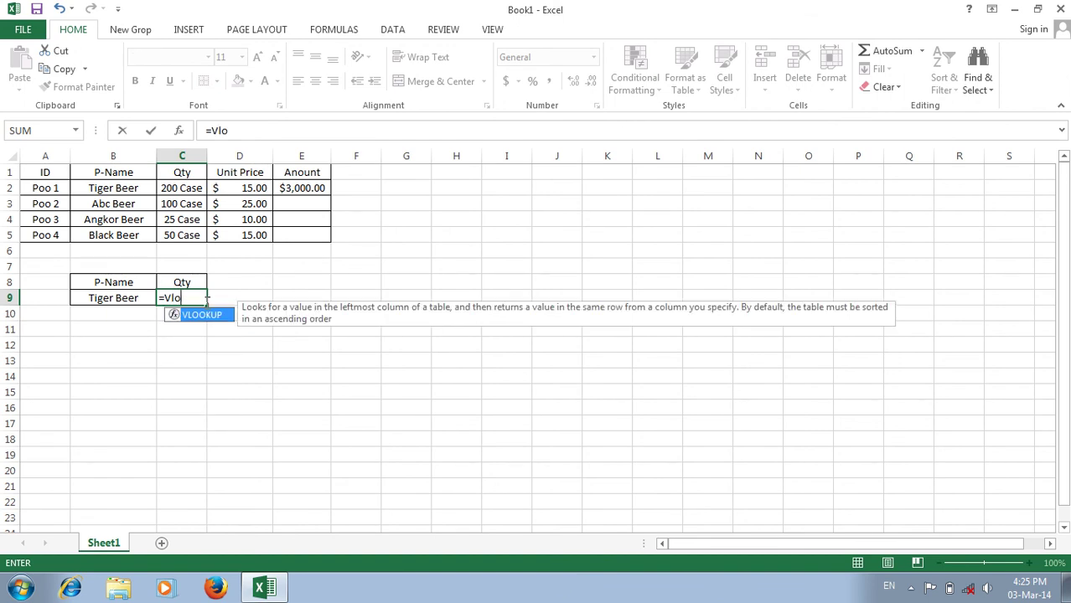
text(o)
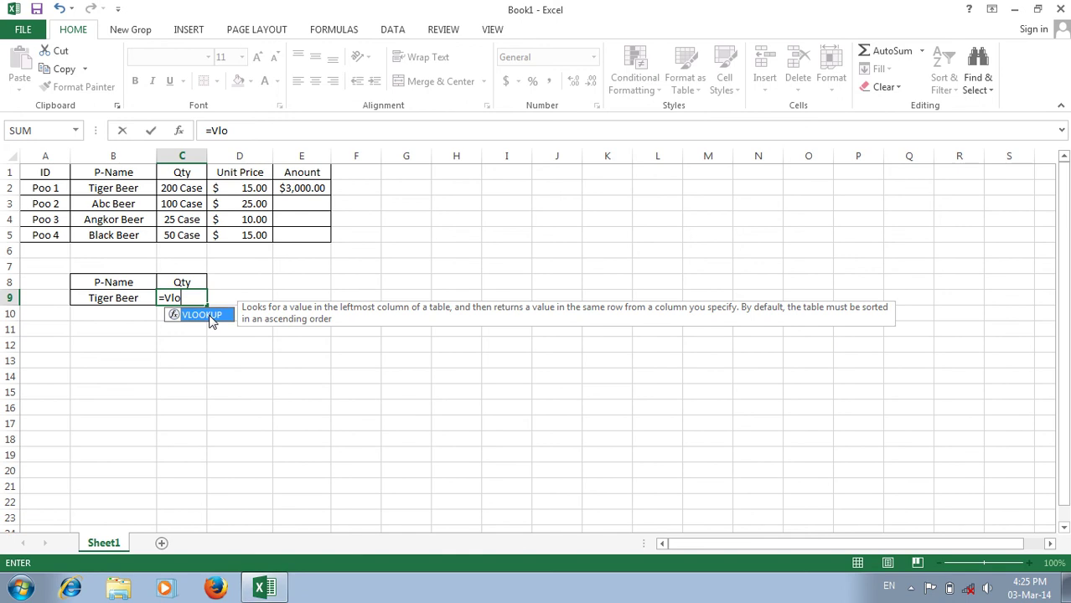
double_click(209, 315)
click(143, 295)
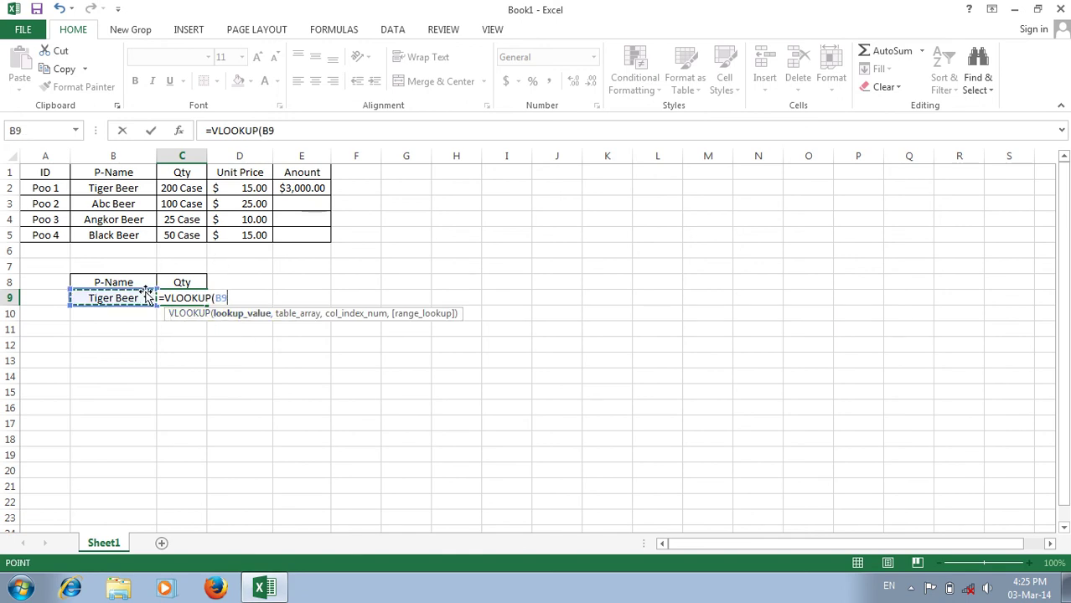
text(,)
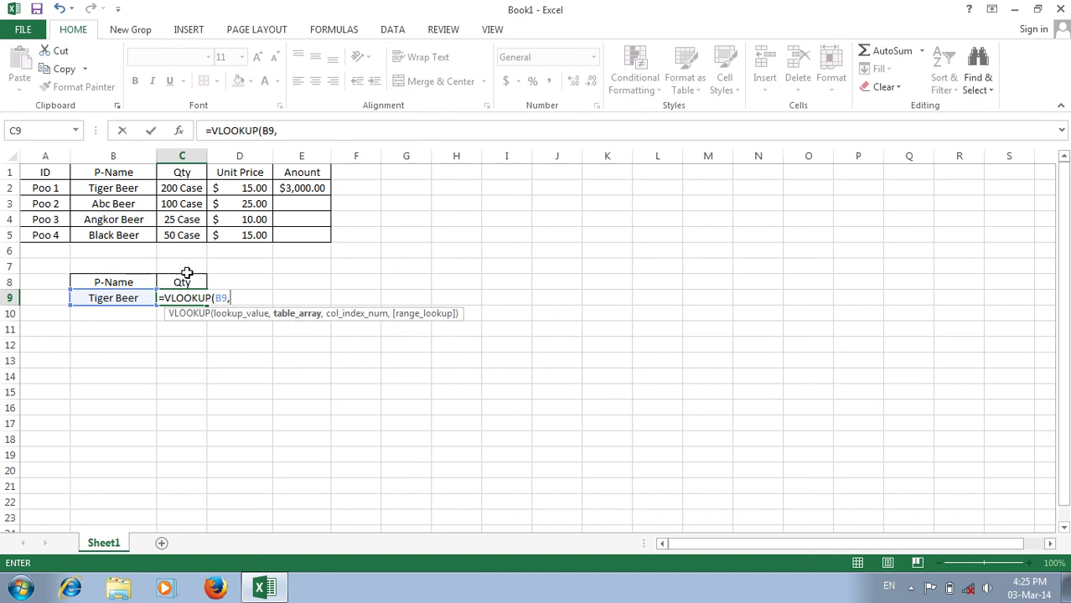
drag(62, 167, 191, 235)
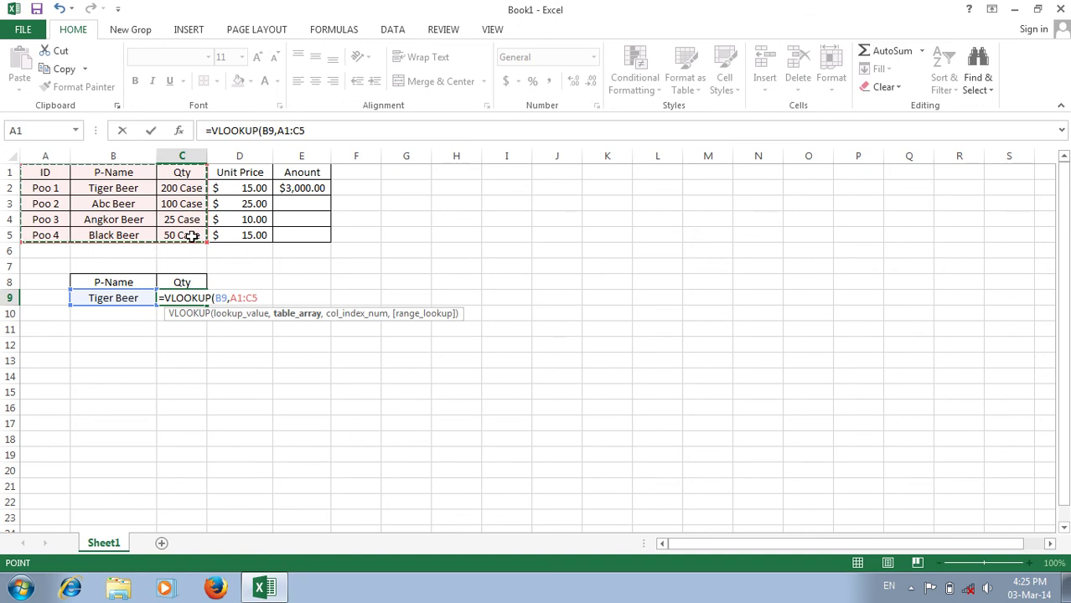
text(,)
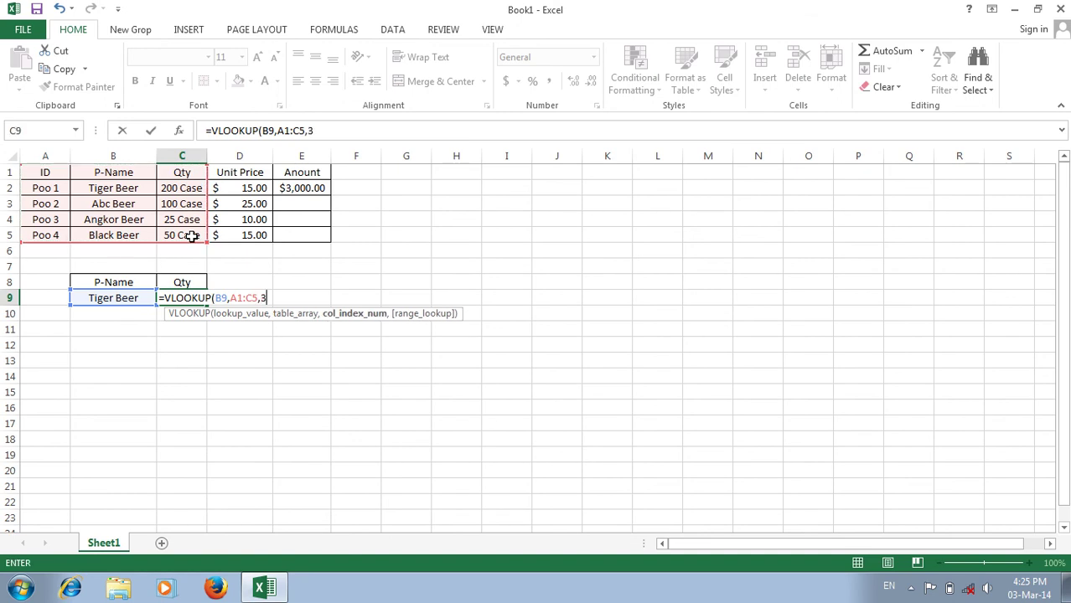
text(3,0)
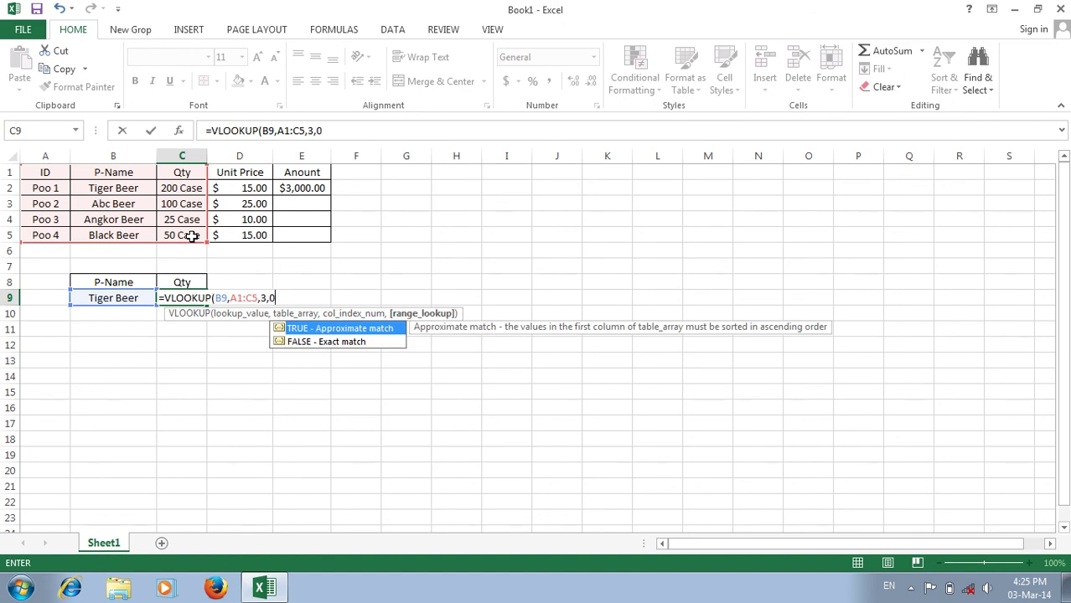
text())
key(Return)
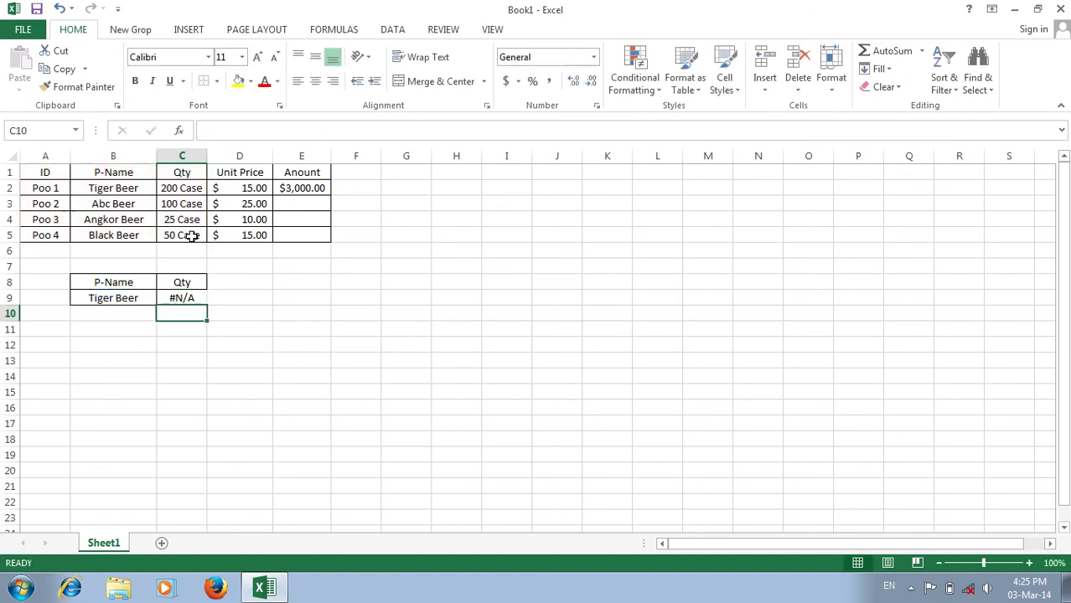
- Widen the Qty column C to about the same width as the P-Name column
click(198, 297)
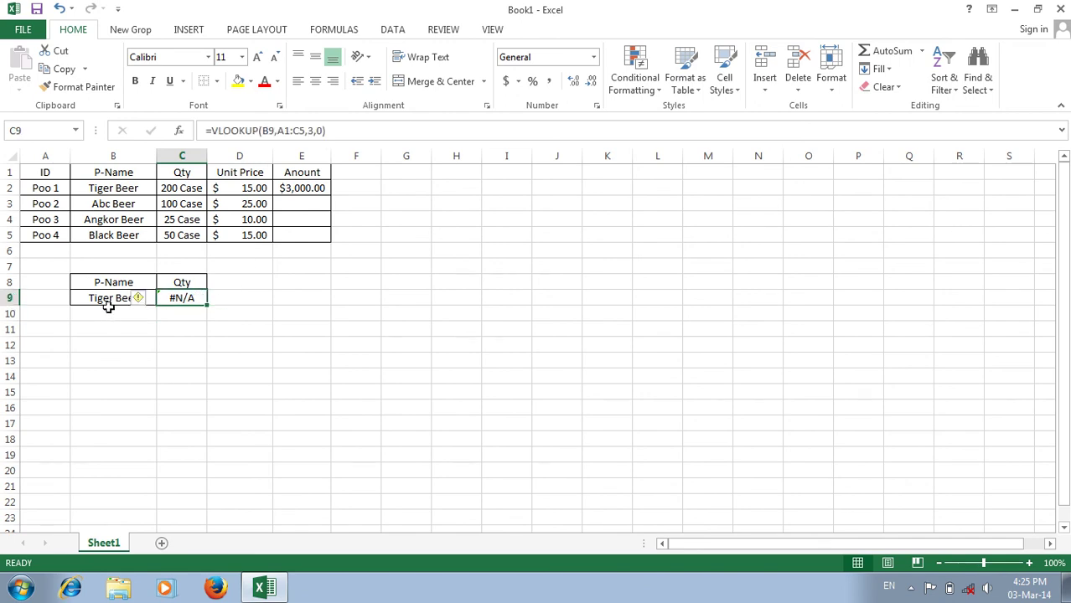
click(160, 329)
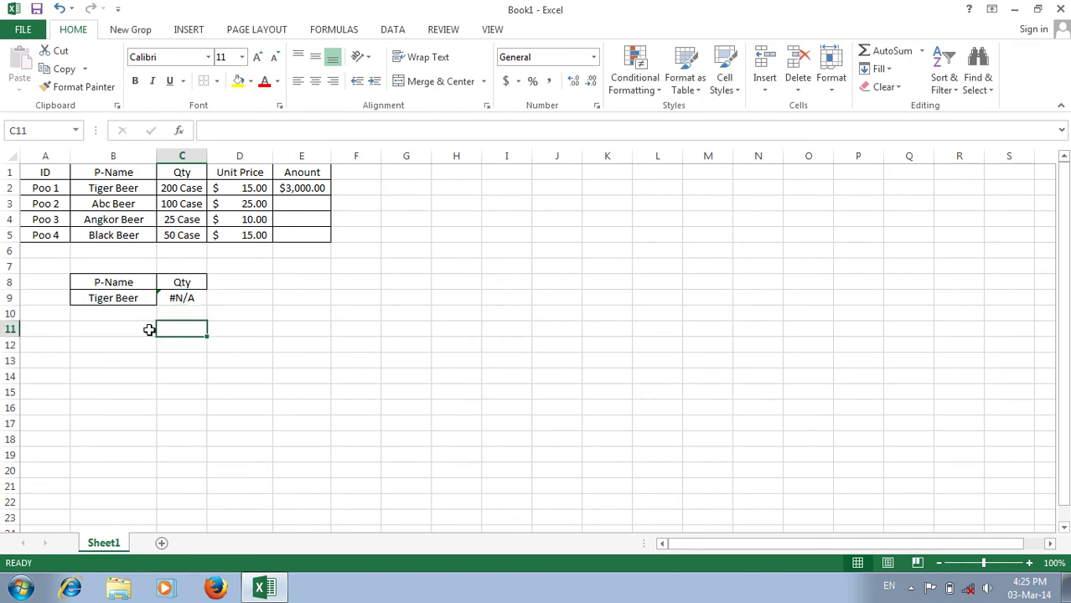
click(192, 299)
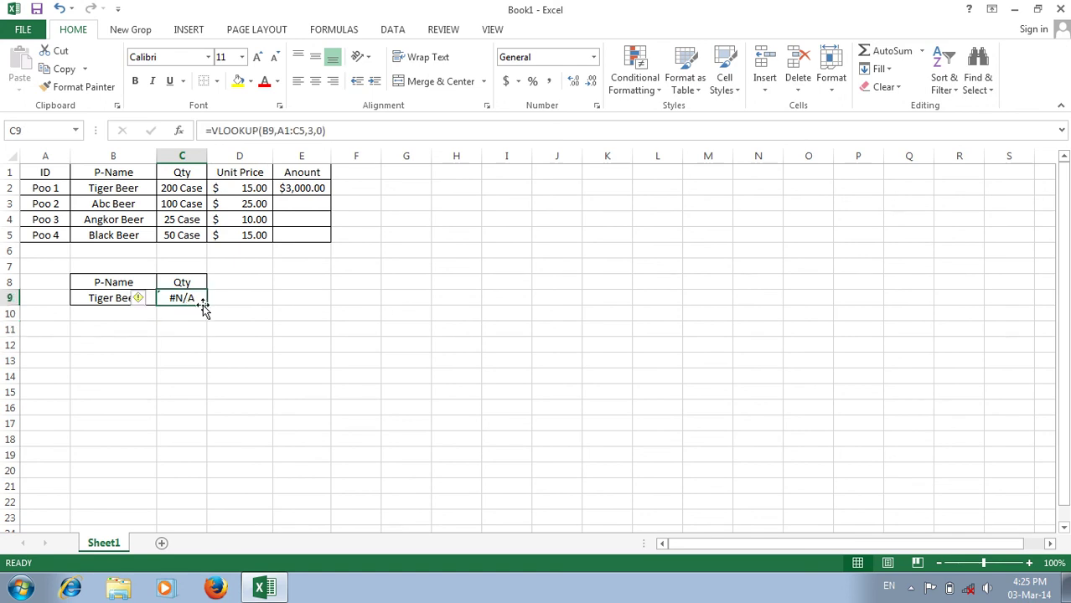
drag(205, 305, 223, 305)
drag(207, 156, 242, 164)
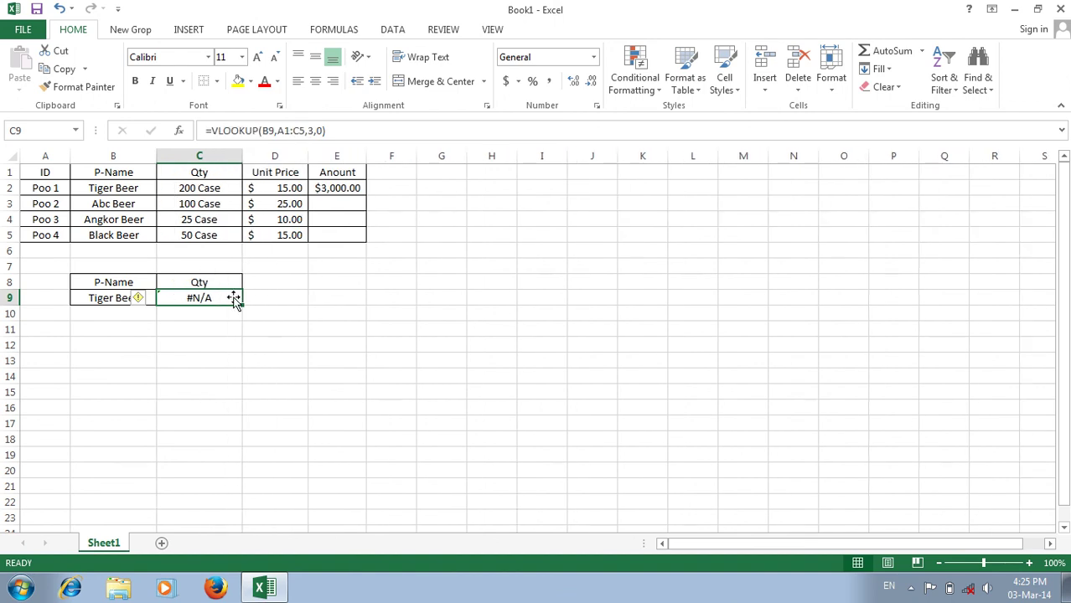
- Delete the VLOOKUP formula from cell C9
click(195, 329)
click(180, 298)
key(Delete)
click(263, 315)
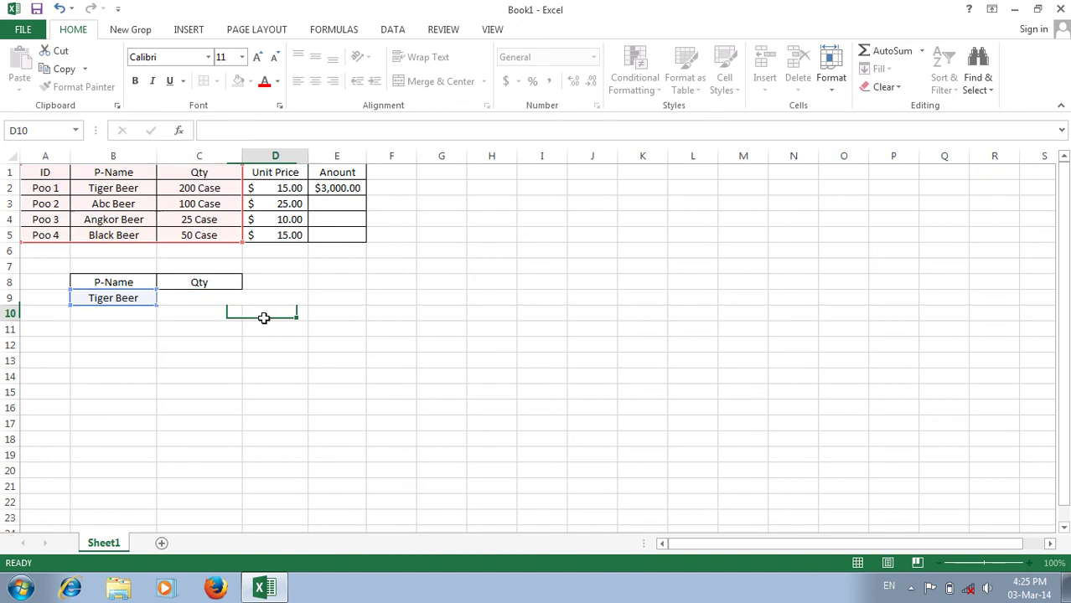
click(184, 300)
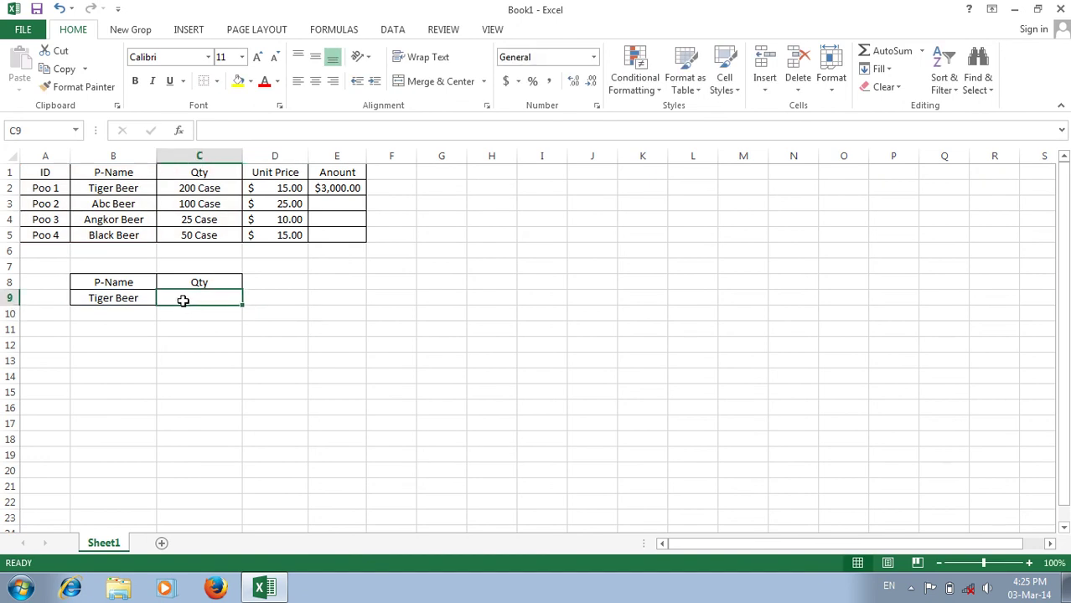
text(=)
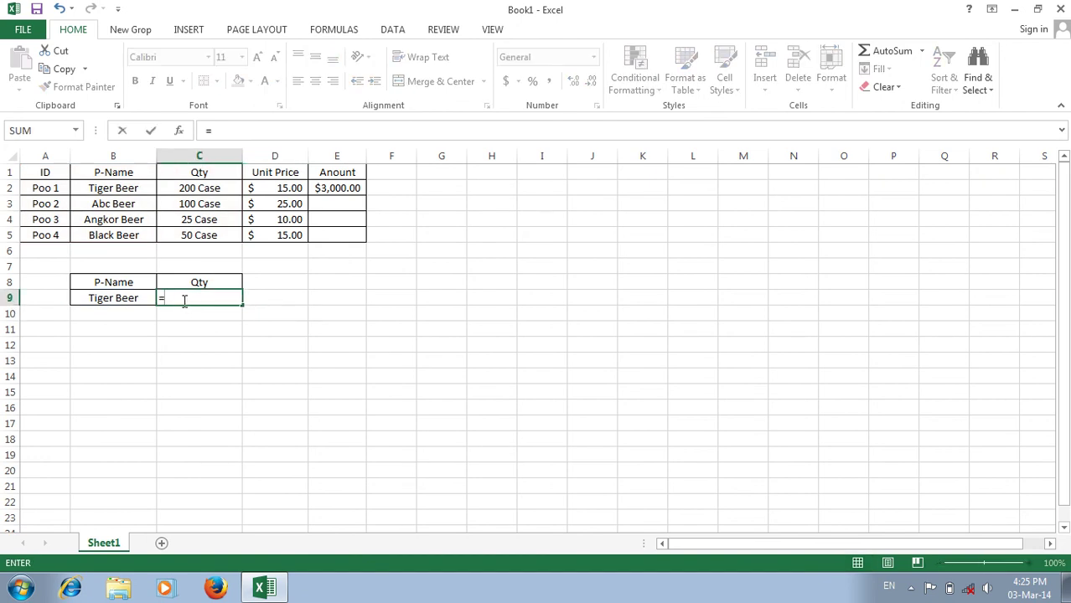
text(V)
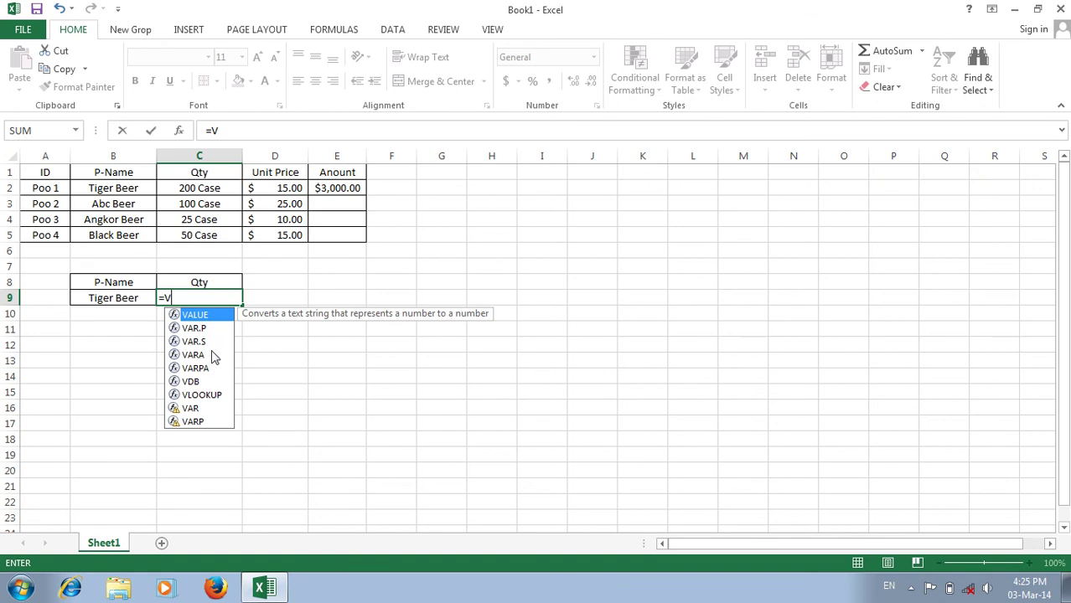
click(211, 395)
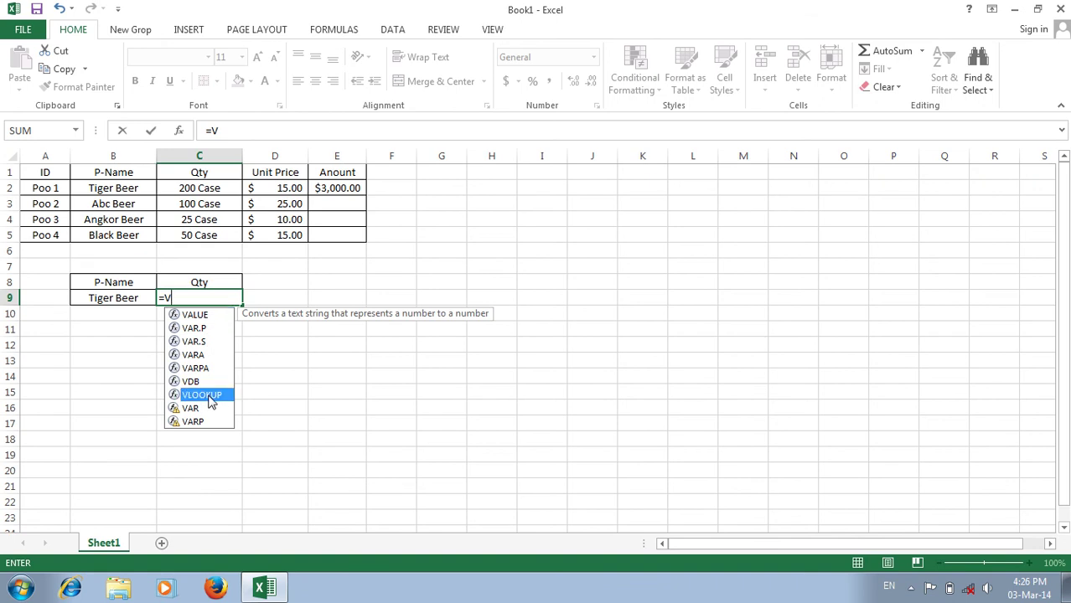
double_click(210, 395)
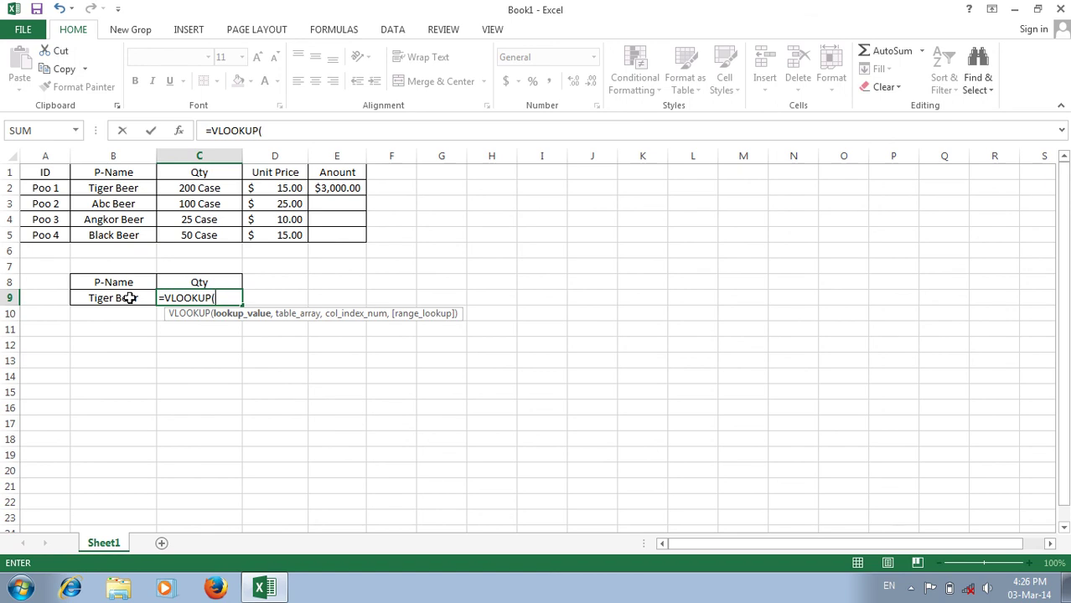
click(300, 266)
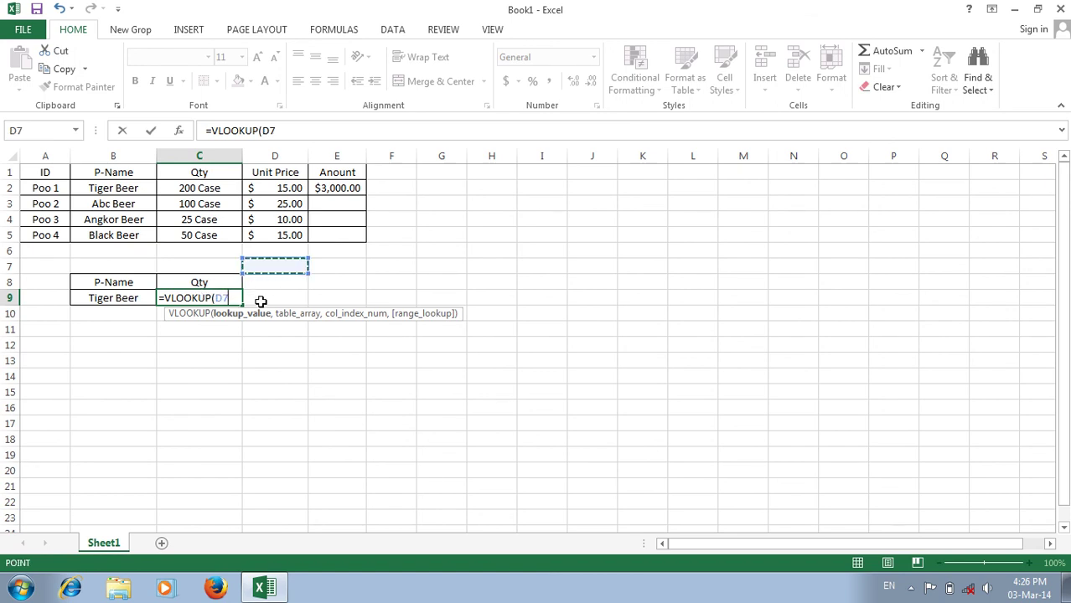
key(BackSpace)
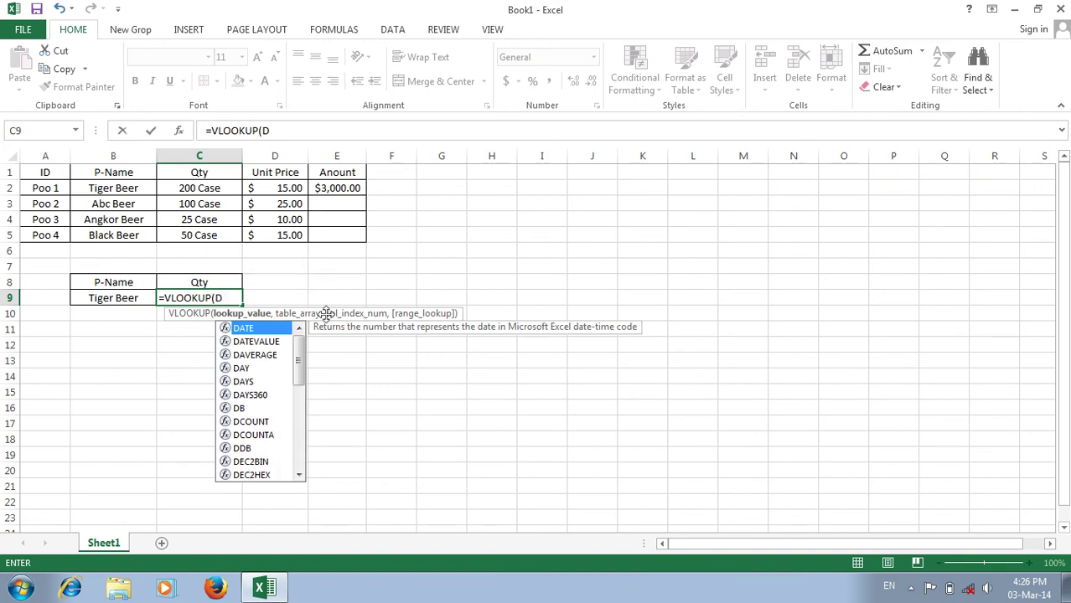
click(341, 363)
click(536, 342)
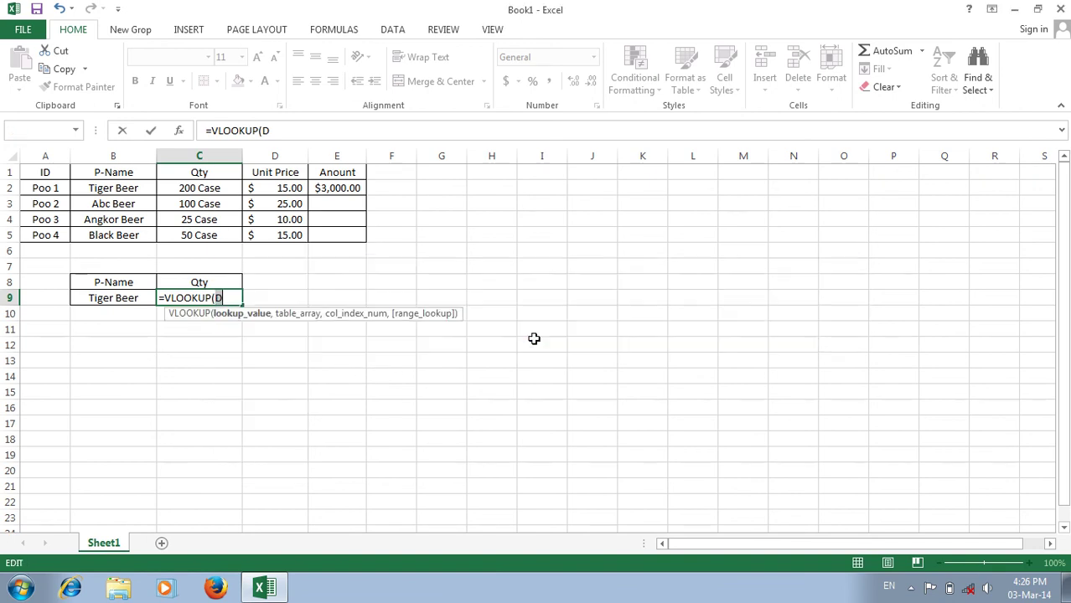
key(BackSpace)
key(BackSpace)
key(Escape)
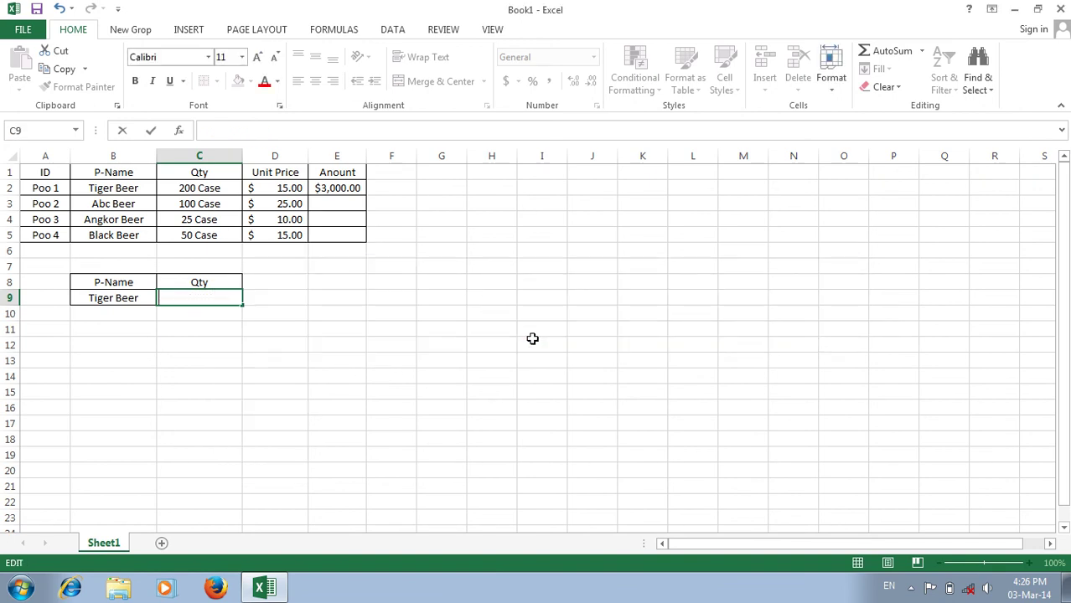
drag(500, 383, 441, 376)
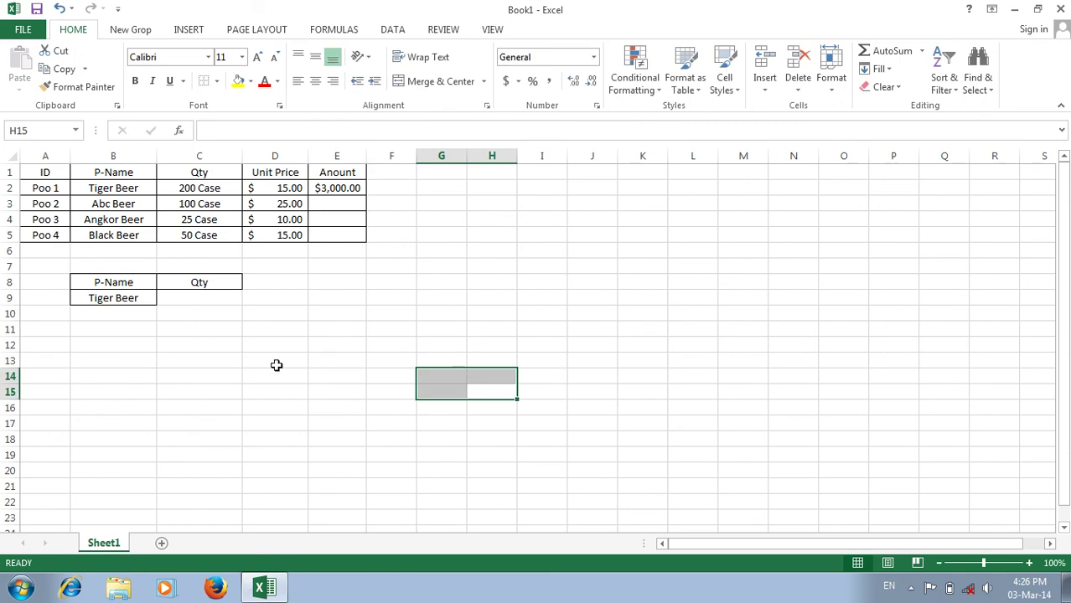
- Delete the whole ID column from the worksheet
right_click(27, 159)
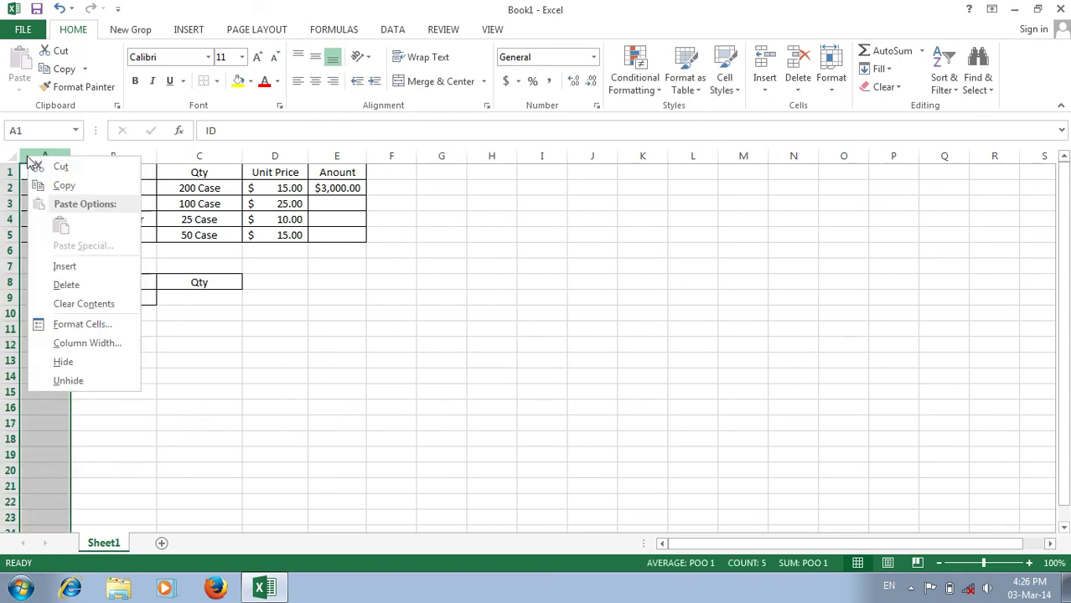
click(74, 284)
click(195, 282)
- Look up Tiger Beer's quantity in cell B9 with the exact-match formula =VLOOKUP(A9,A1:D5,2,0)
click(183, 297)
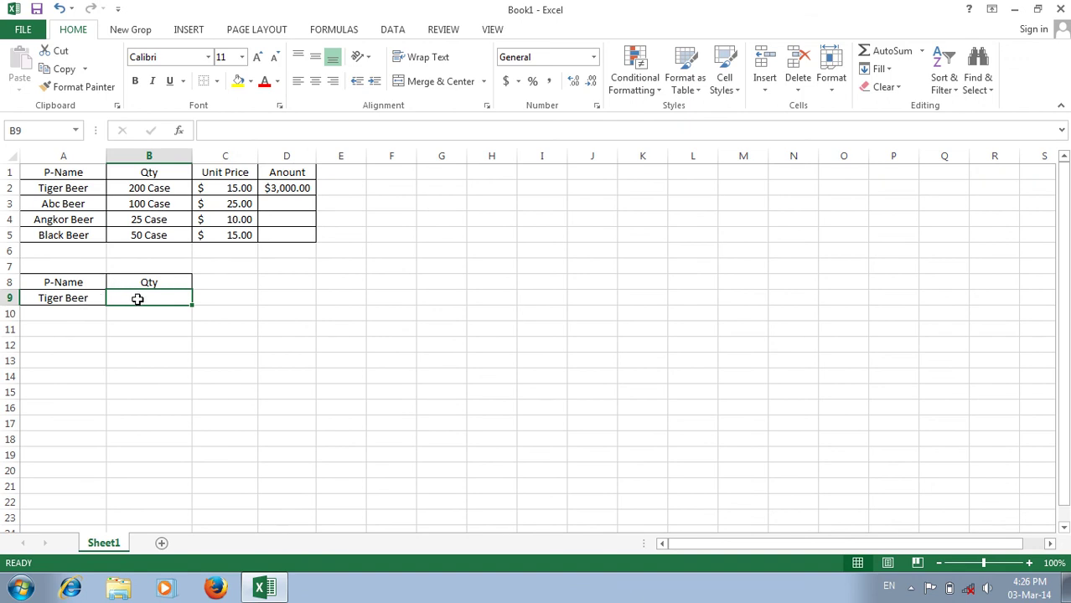
text(=)
click(65, 297)
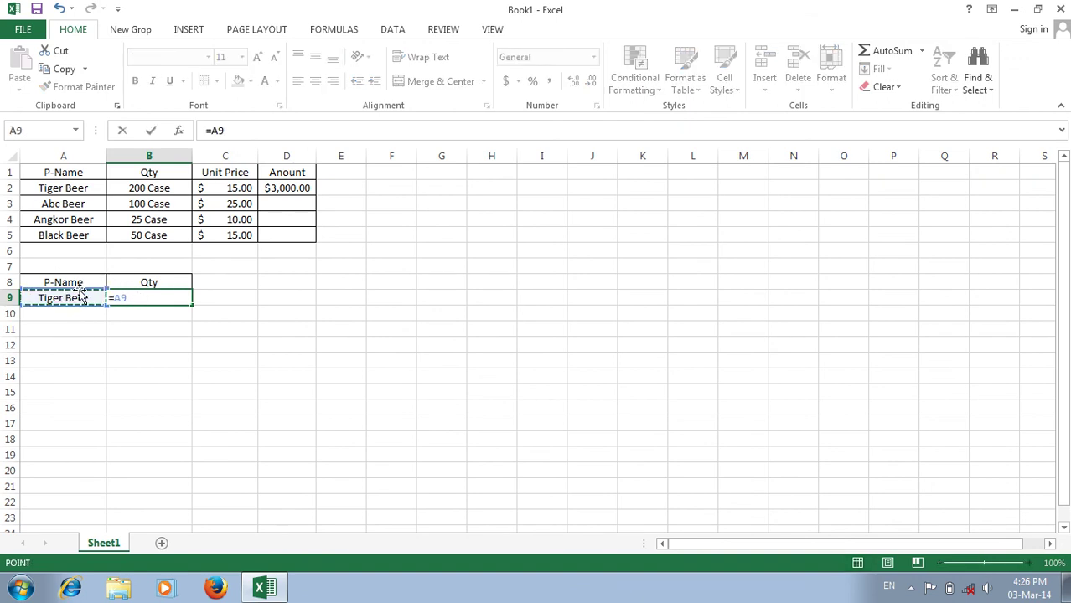
key(BackSpace)
key(BackSpace)
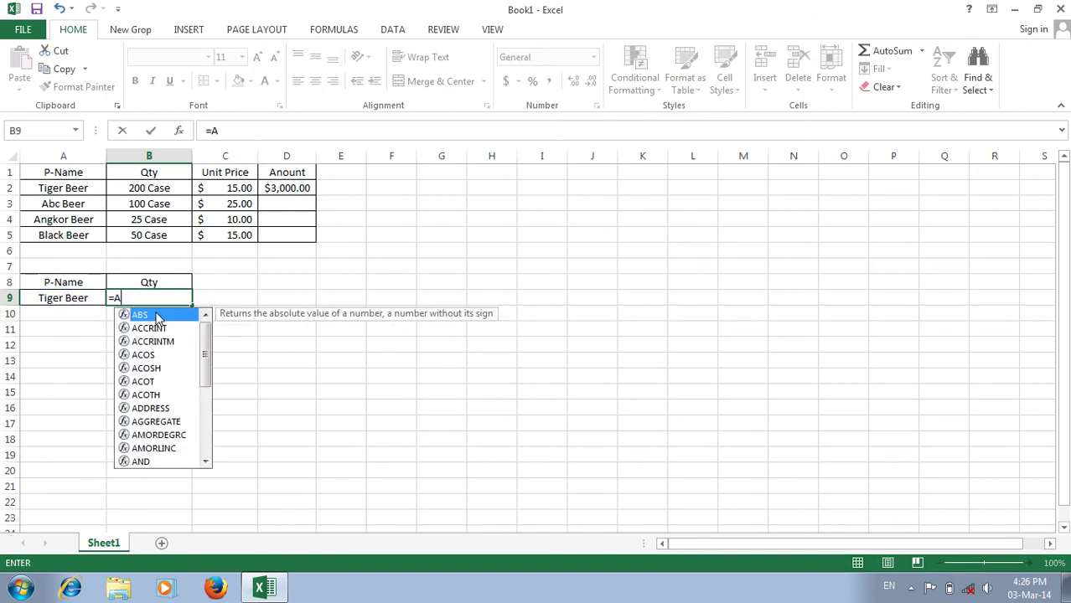
text(V)
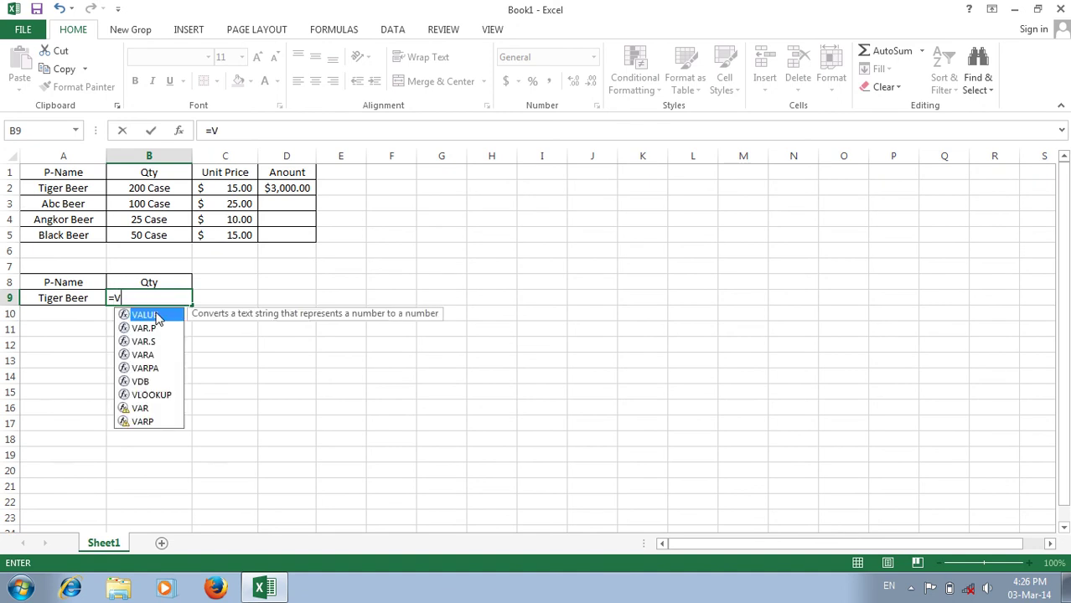
text(l)
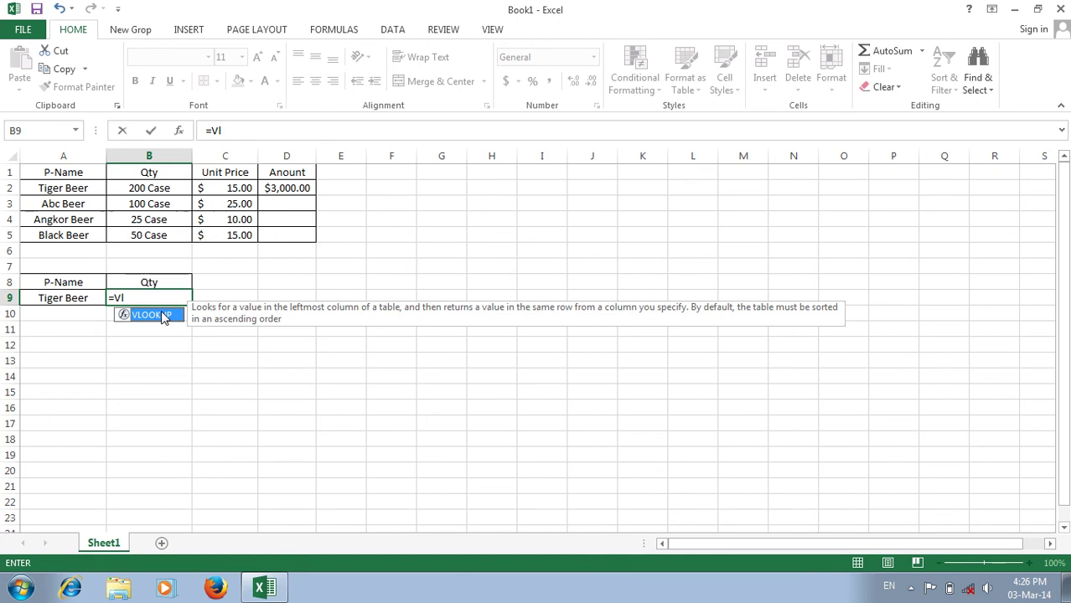
double_click(150, 315)
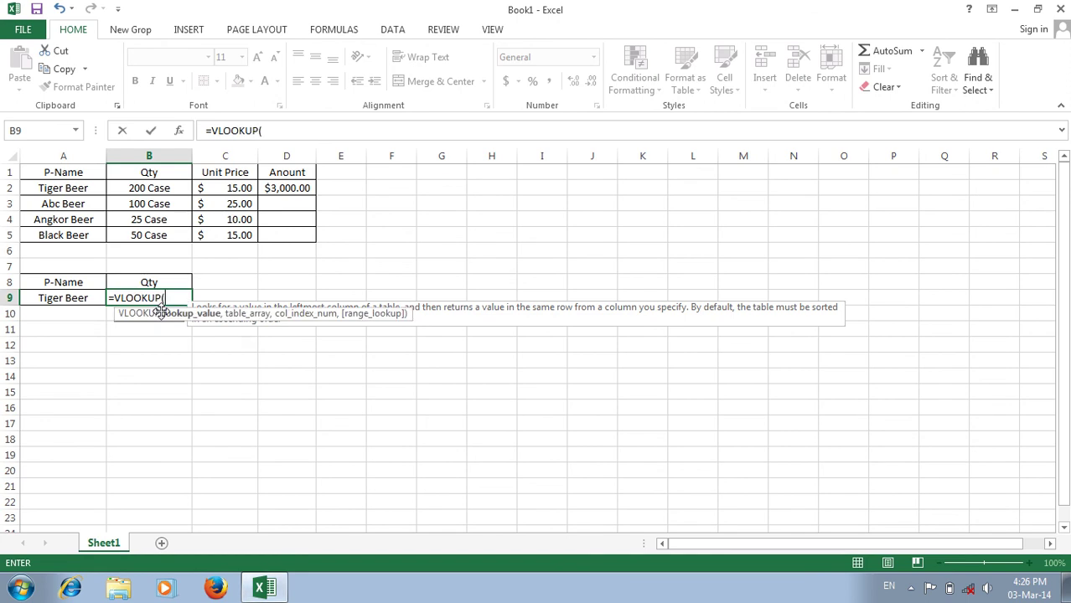
click(51, 298)
text(,)
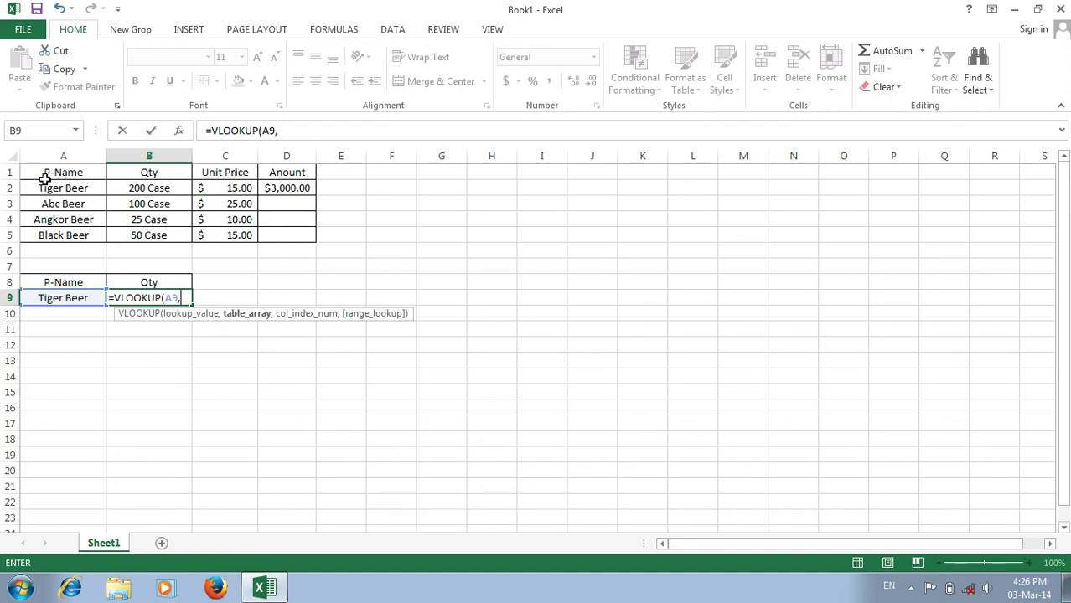
drag(50, 172, 287, 234)
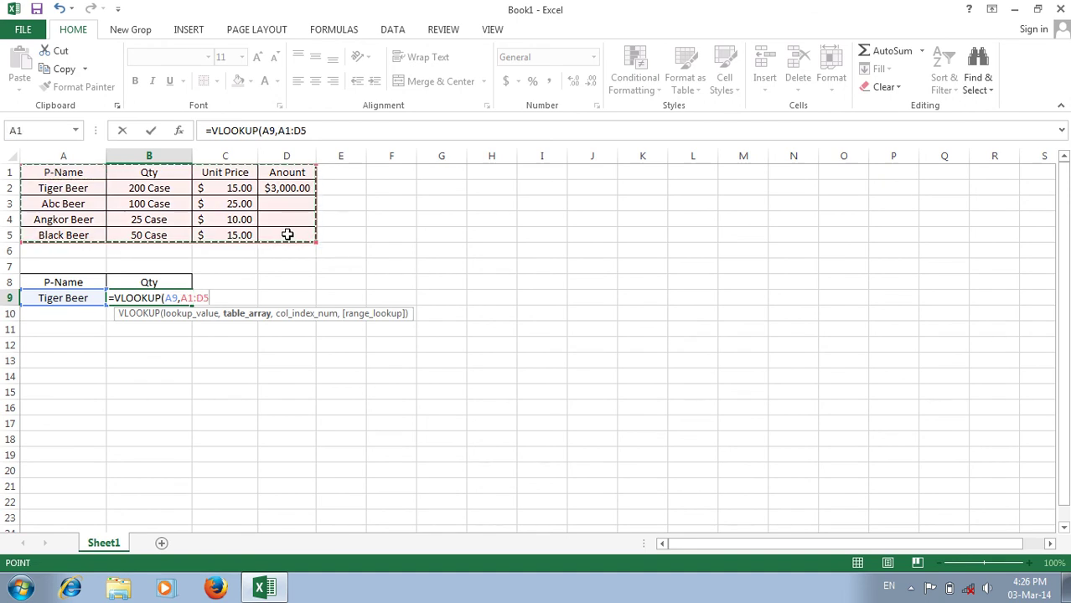
text(,)
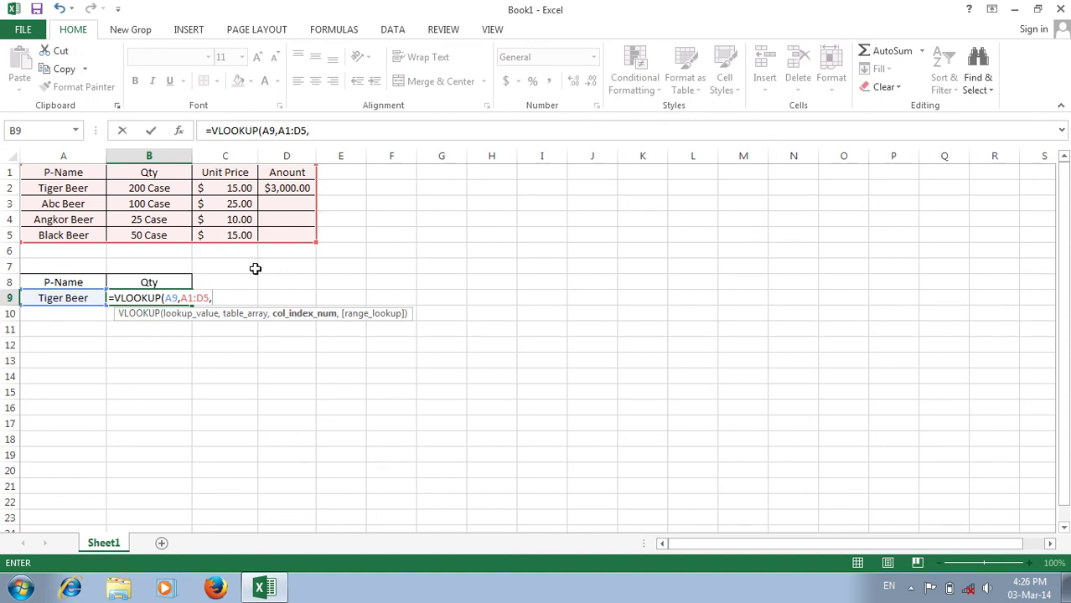
text(2,)
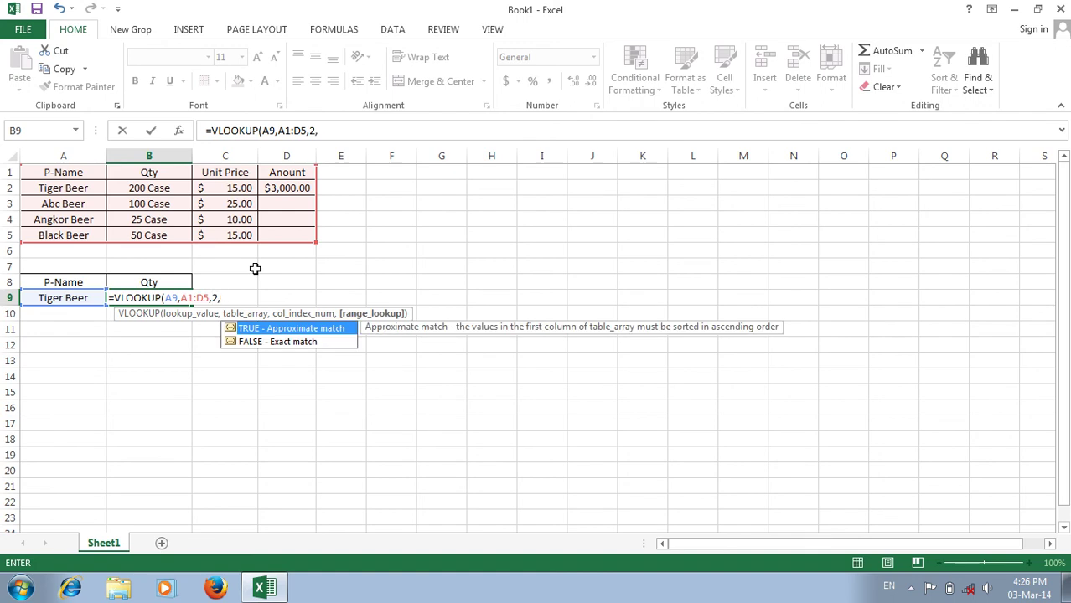
text(0))
key(Return)
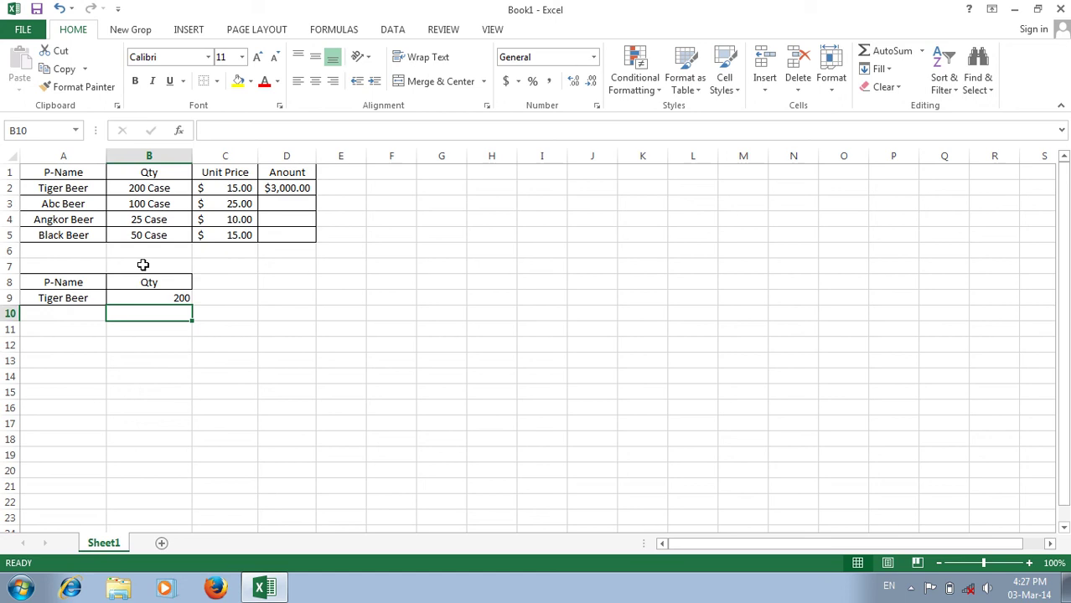
- Fill the Amount formula from cell D2 down to D5 for the remaining products
click(176, 300)
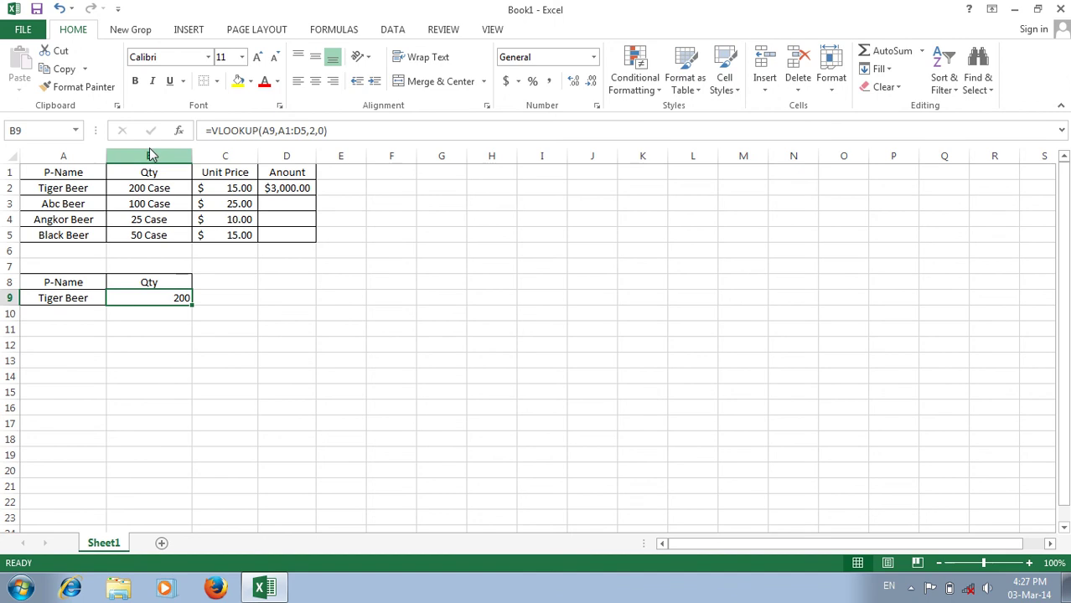
click(276, 184)
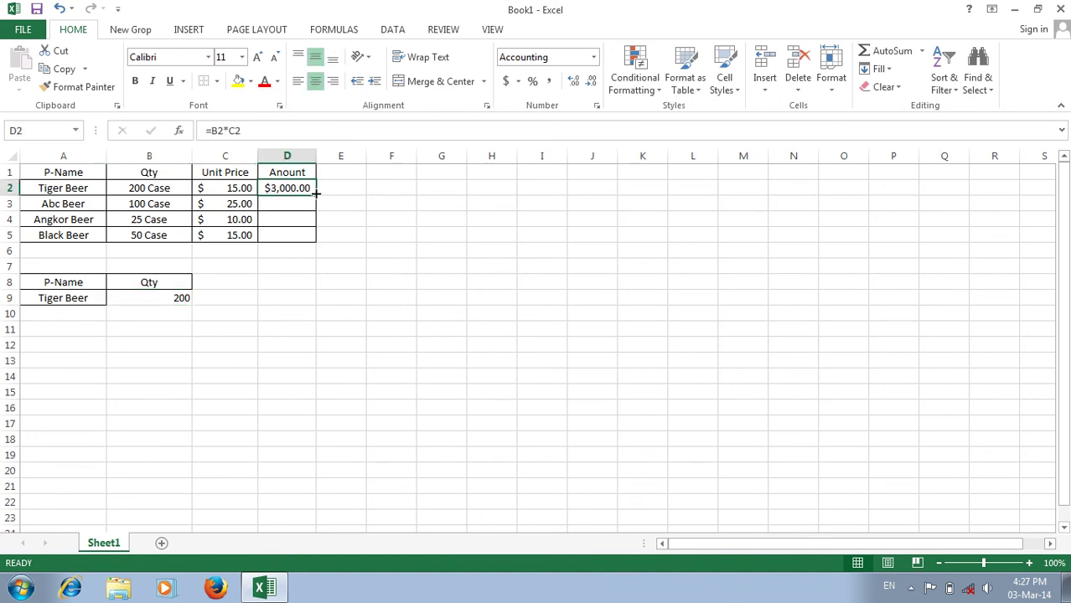
drag(316, 194, 320, 240)
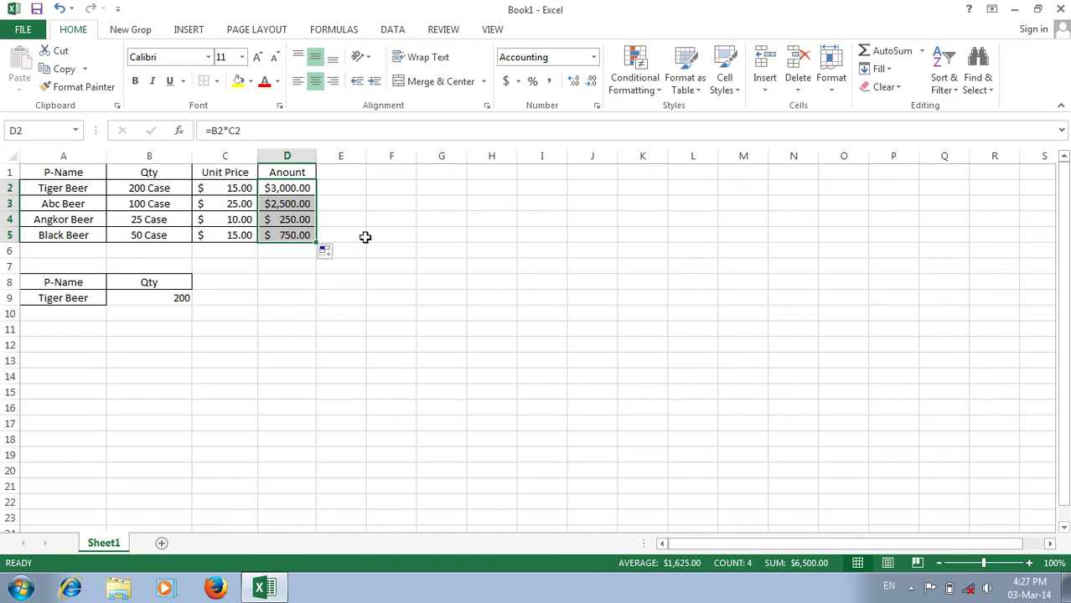
click(238, 359)
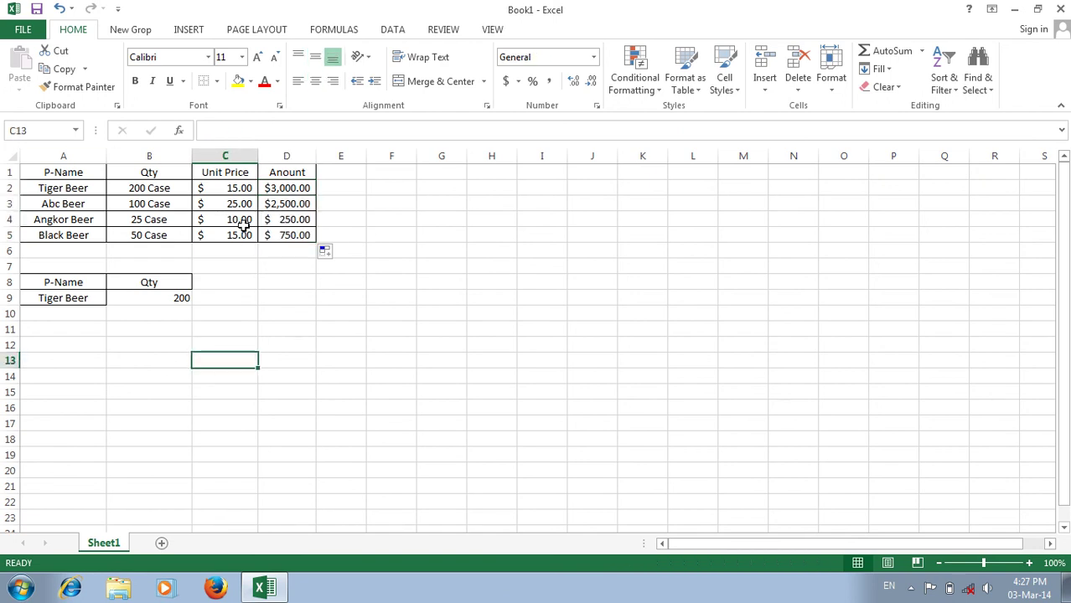
- Copy the Unit Price header into cell A10 and the Amount header into cell A11
click(232, 171)
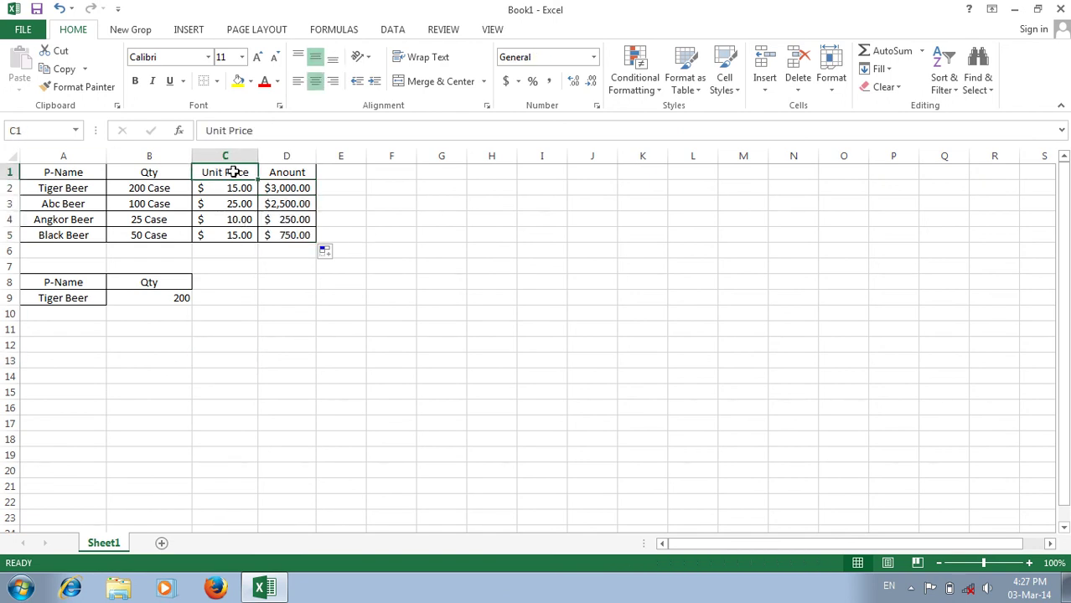
key(ctrl+c)
click(92, 311)
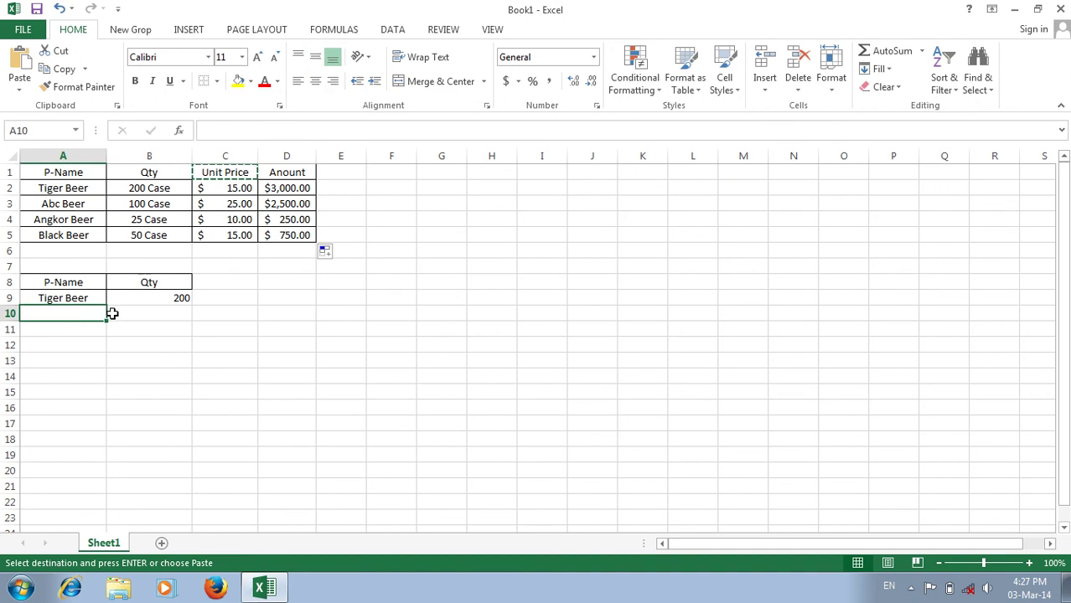
key(ctrl+v)
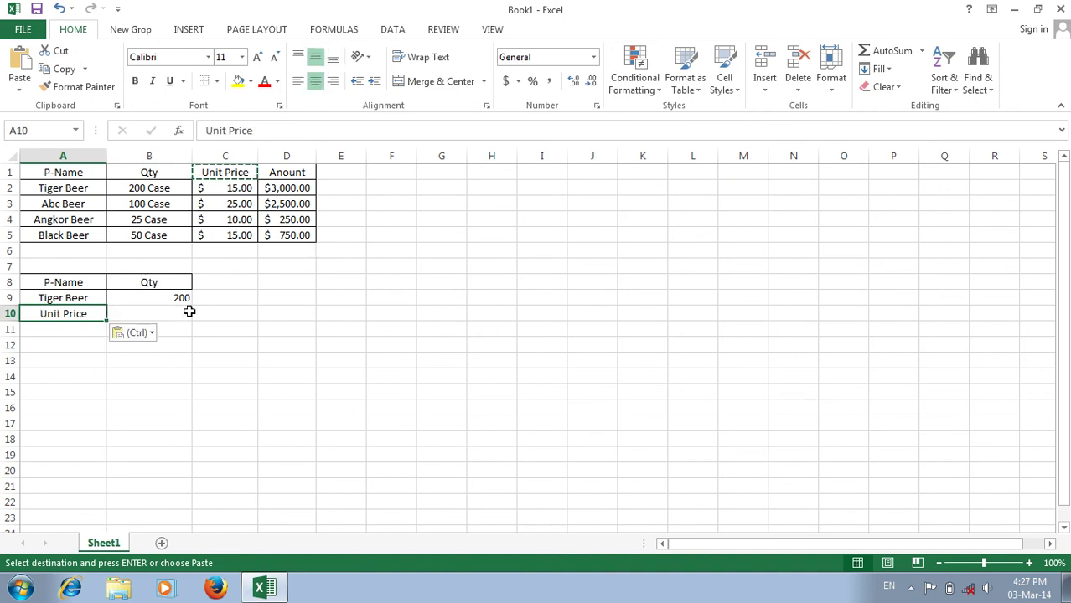
click(283, 171)
key(ctrl+c)
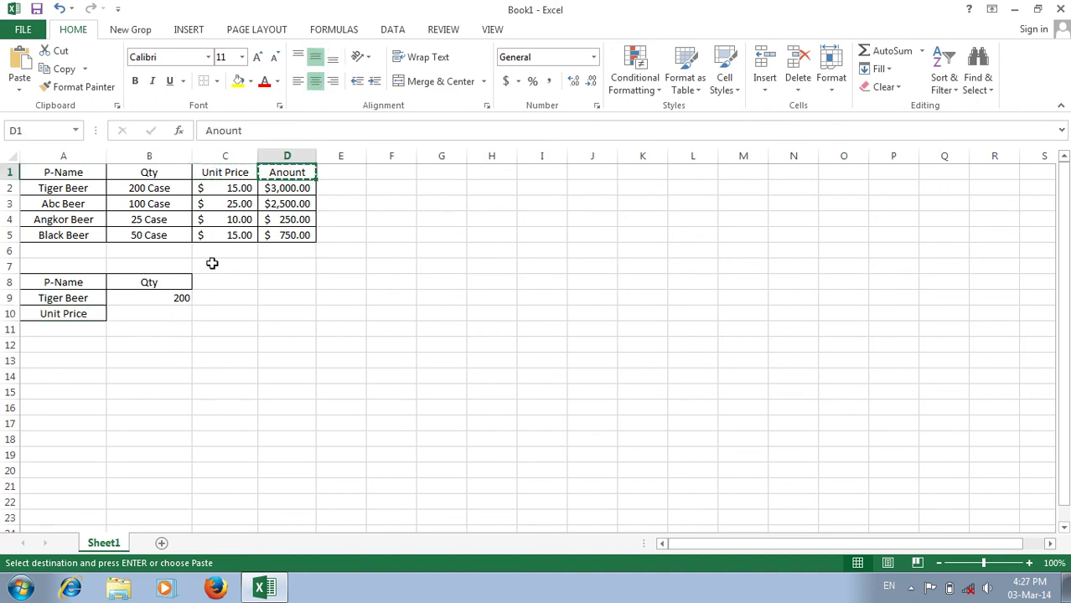
click(87, 329)
key(ctrl+v)
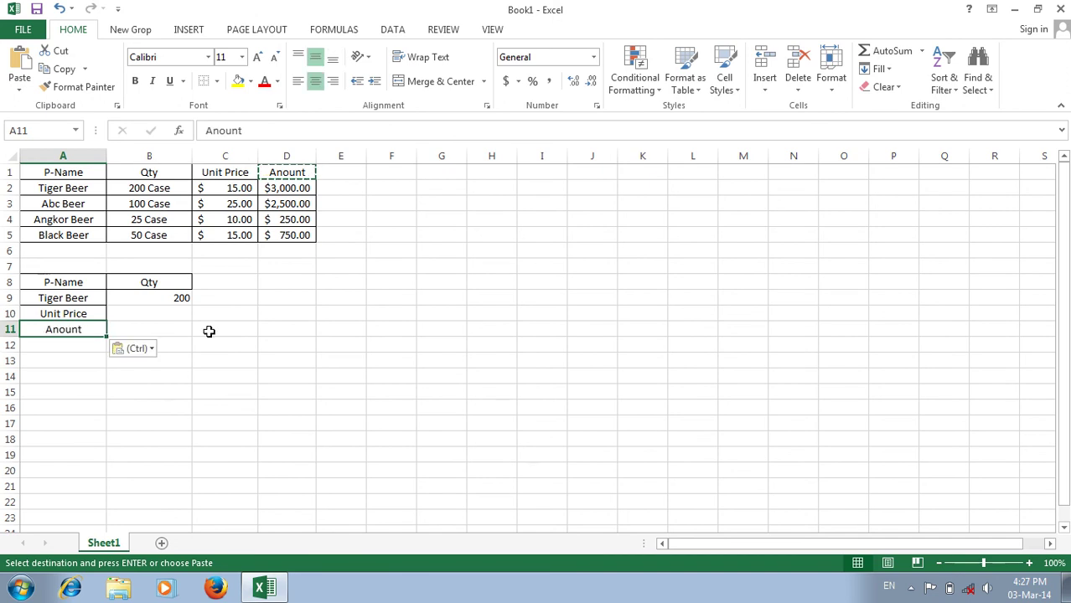
- Fill the VLOOKUP formula from cell B9 down to B11
click(286, 314)
click(153, 311)
click(148, 295)
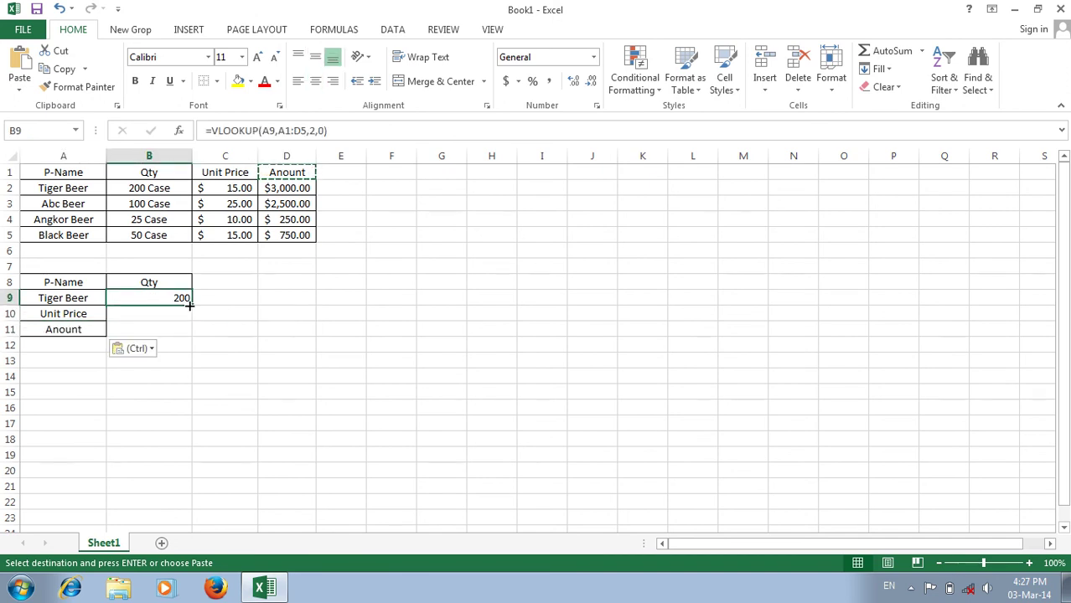
drag(189, 305, 191, 333)
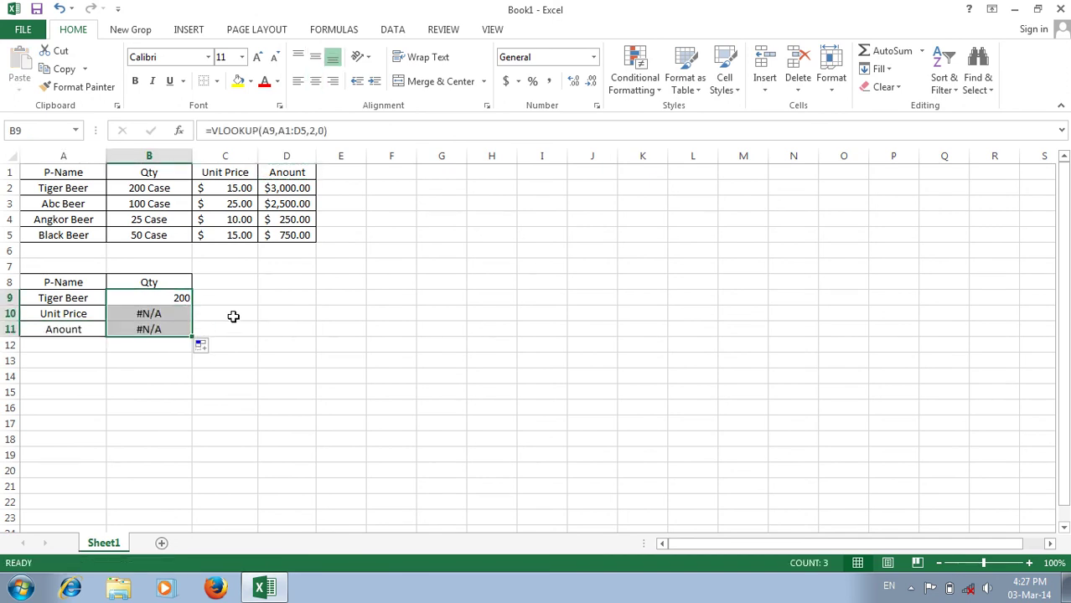
- Set the column index of the VLOOKUP formula in cell B10 to 3
click(184, 327)
click(179, 311)
double_click(208, 313)
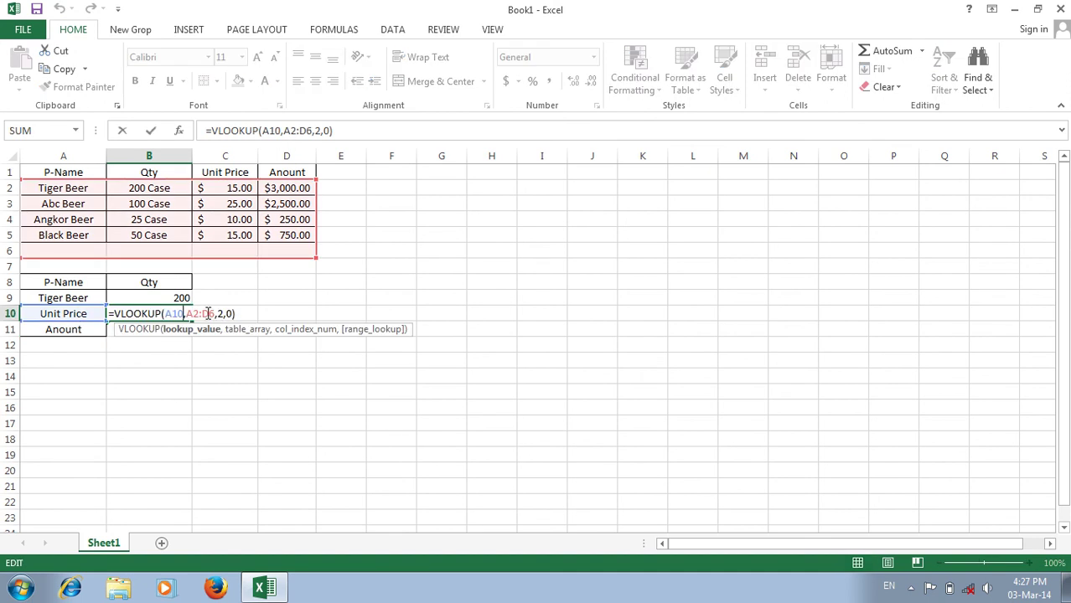
click(223, 313)
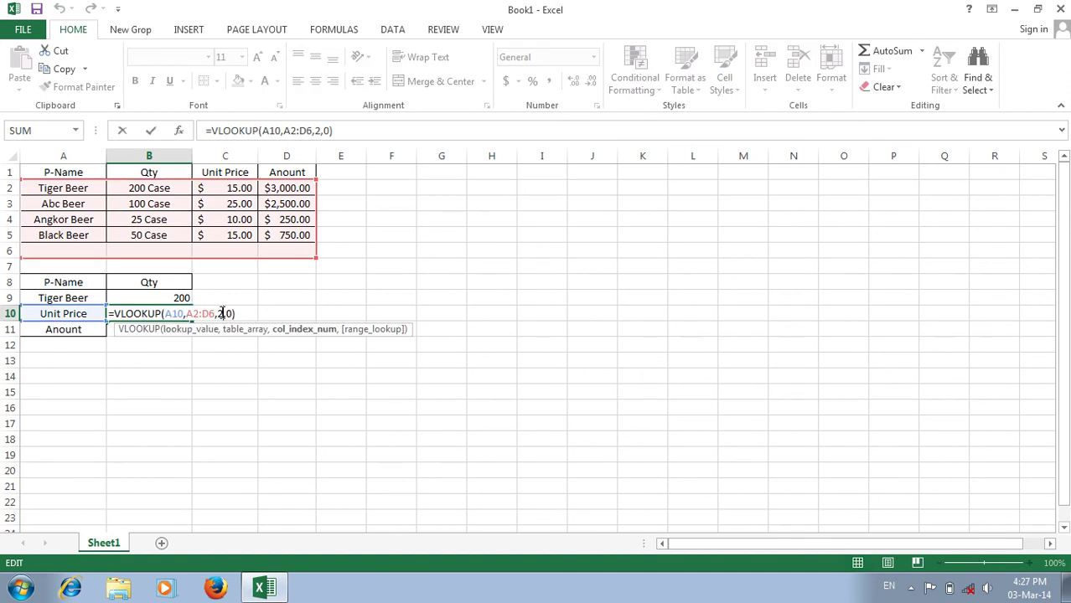
key(BackSpace)
text(3)
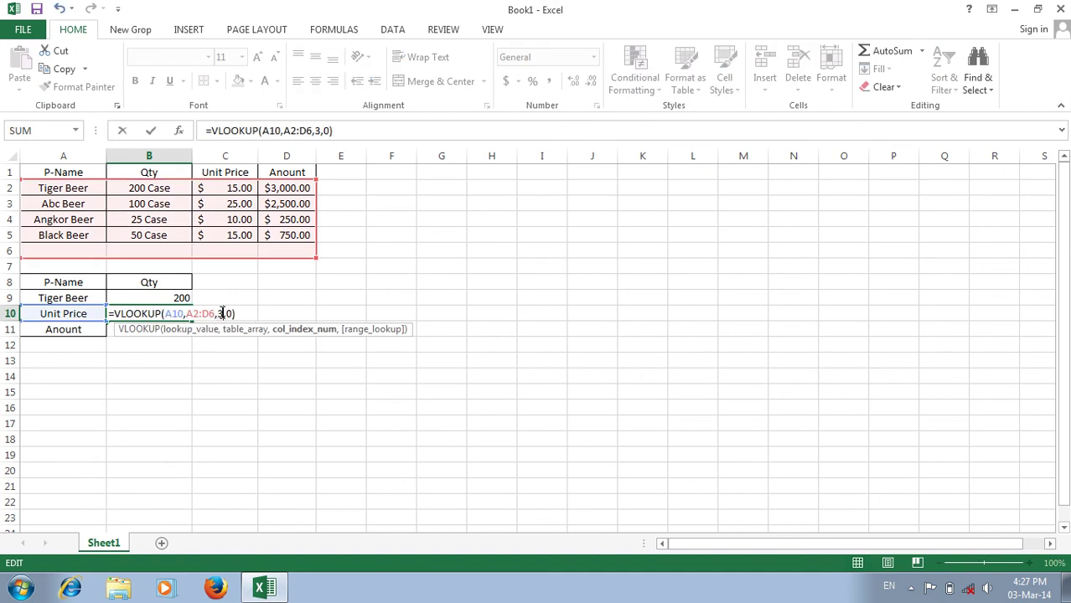
key(Return)
- Reselect cell A10 as the lookup value in cell B10's VLOOKUP formula
click(163, 313)
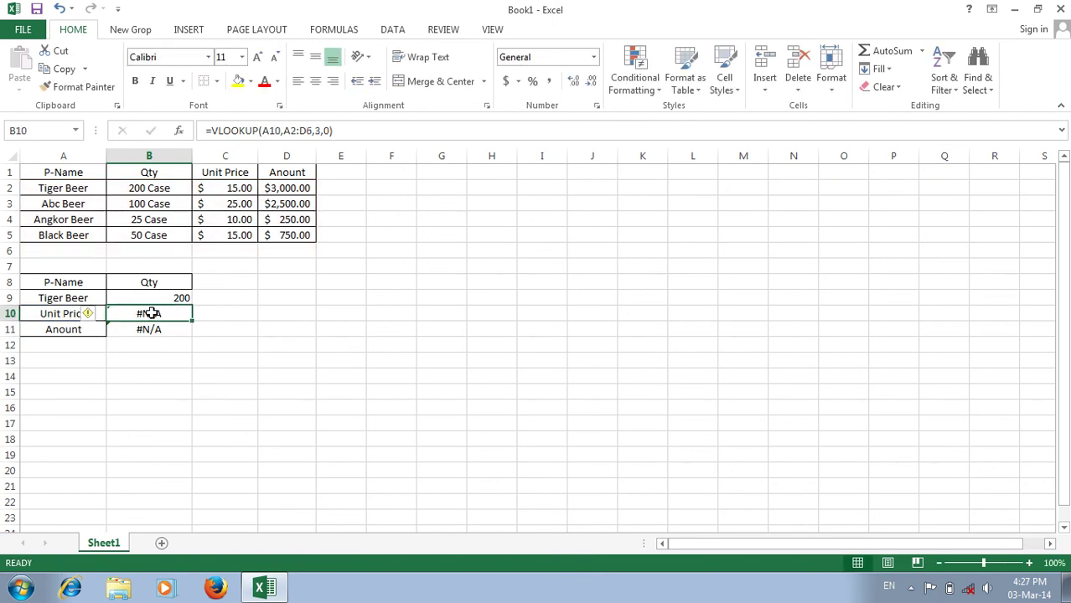
double_click(161, 314)
click(184, 315)
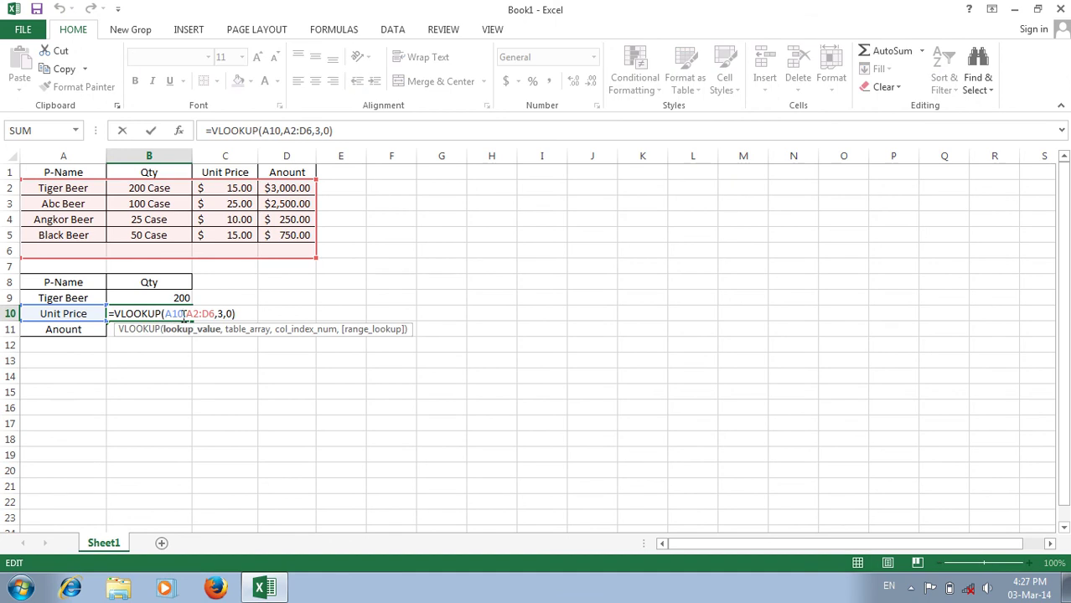
key(BackSpace)
key(BackSpace)
key(BackSpace)
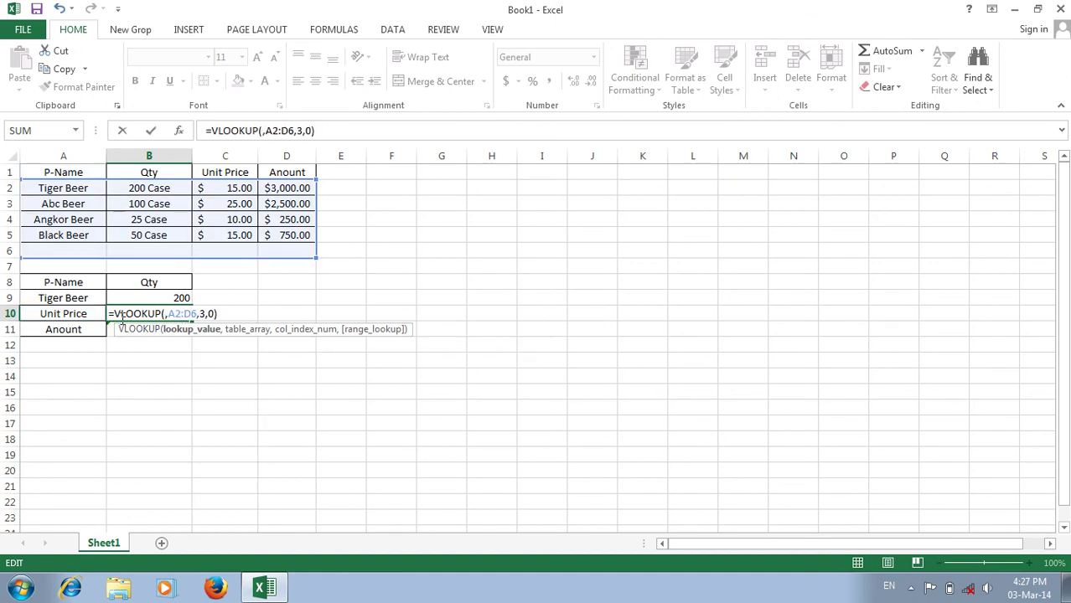
click(80, 310)
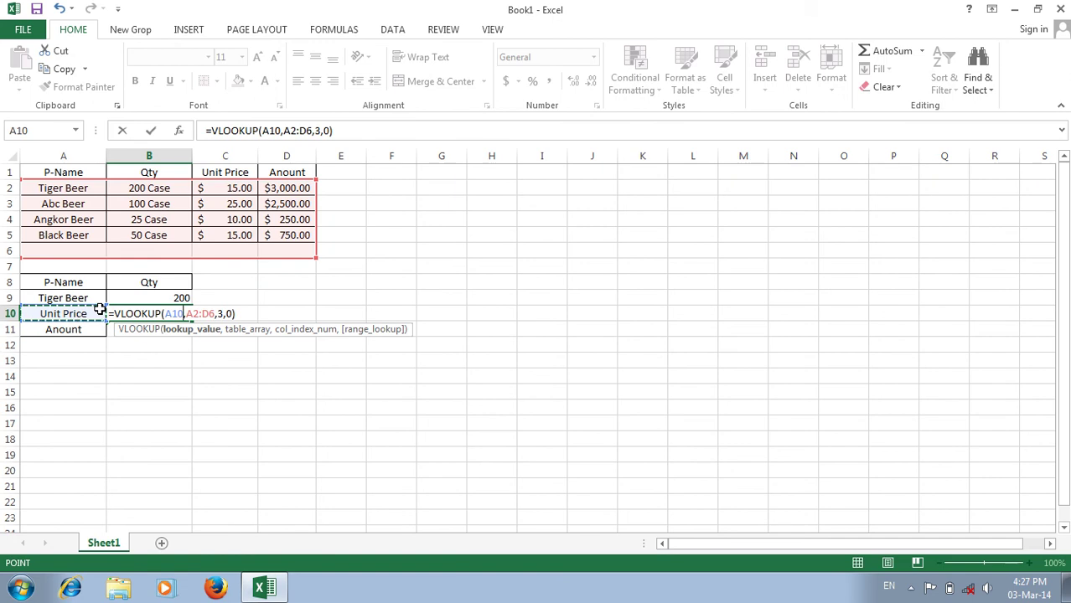
key(Return)
click(148, 310)
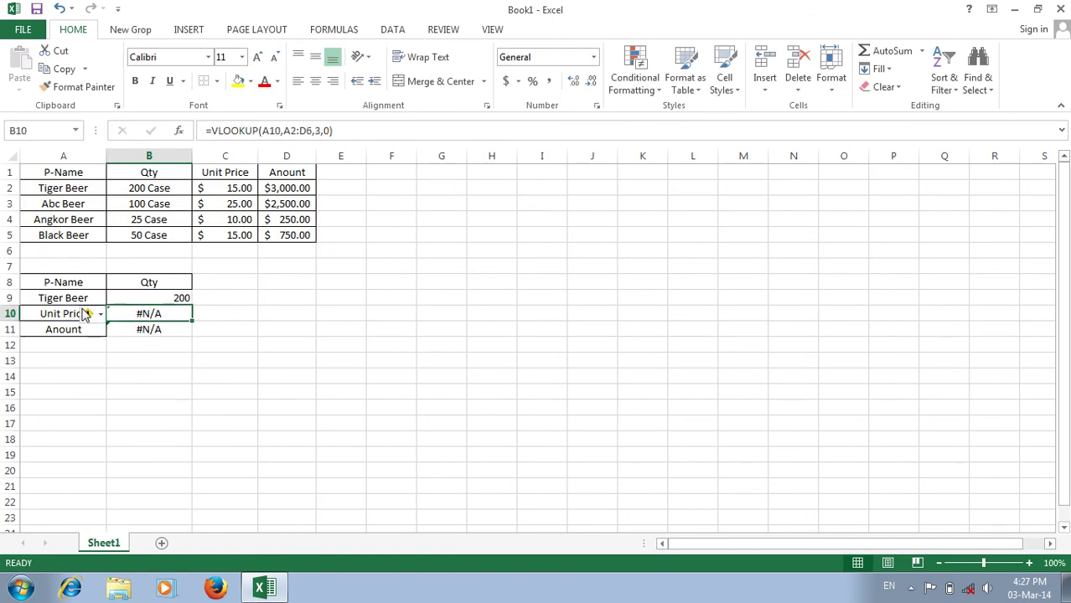
- Clear the Unit Price label in cell A10 and the VLOOKUP formulas in cells B10:B11
drag(94, 312, 134, 333)
key(BackSpace)
click(271, 328)
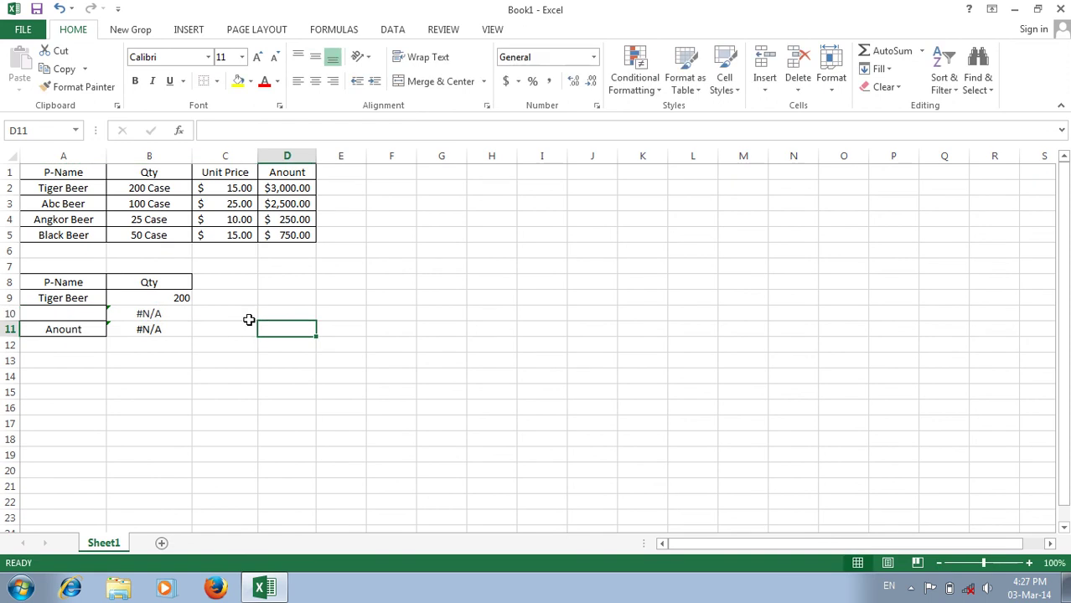
drag(158, 313, 162, 334)
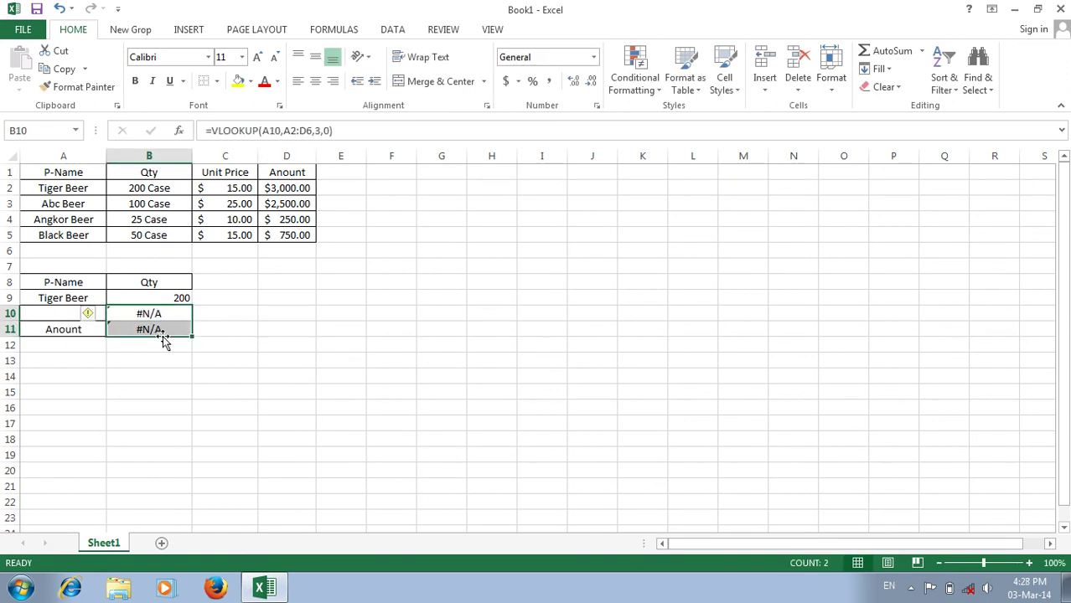
key(Delete)
click(84, 310)
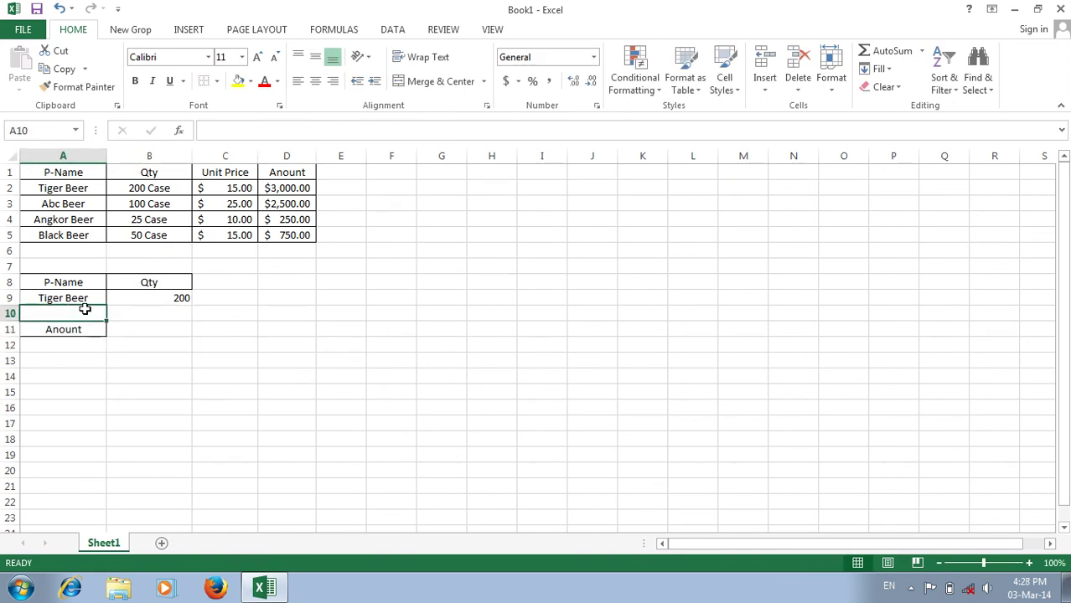
- Clear the remaining contents of the lookup block in cells A8:B11
click(79, 292)
drag(90, 282, 171, 332)
key(BackSpace)
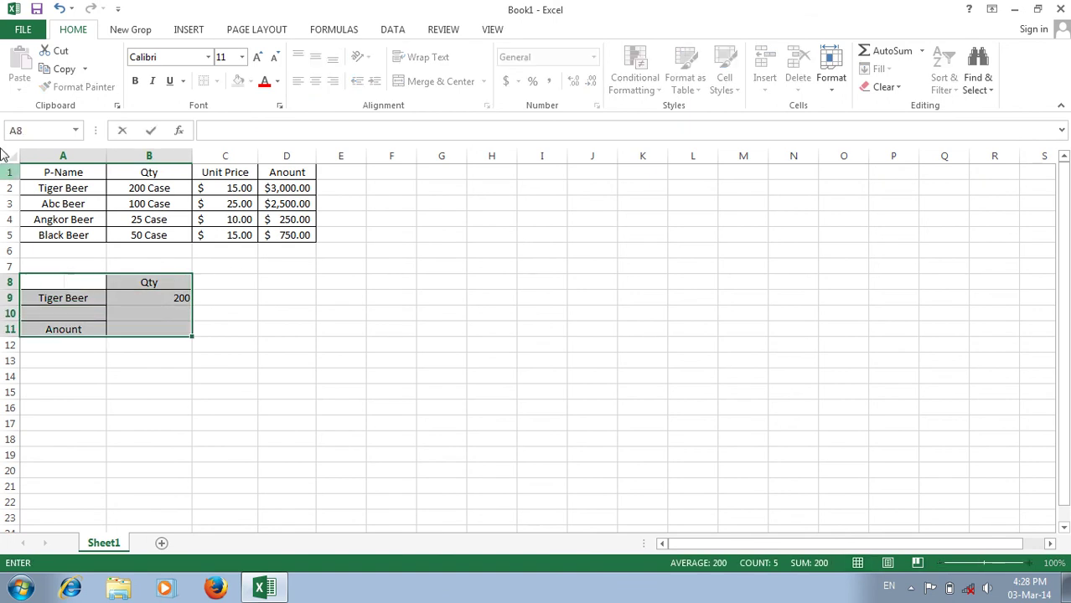
click(59, 9)
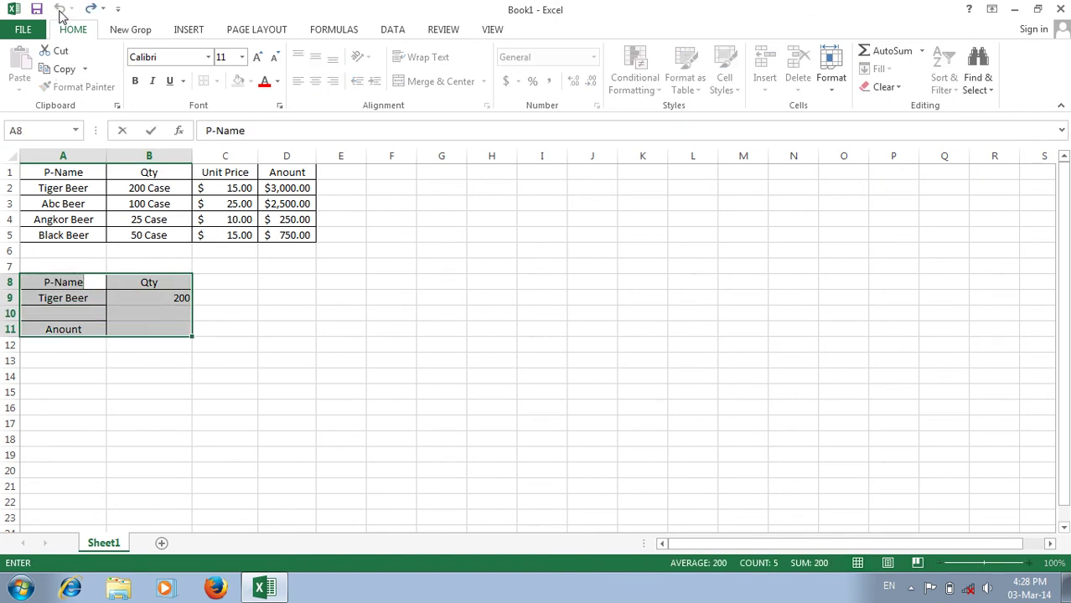
click(226, 281)
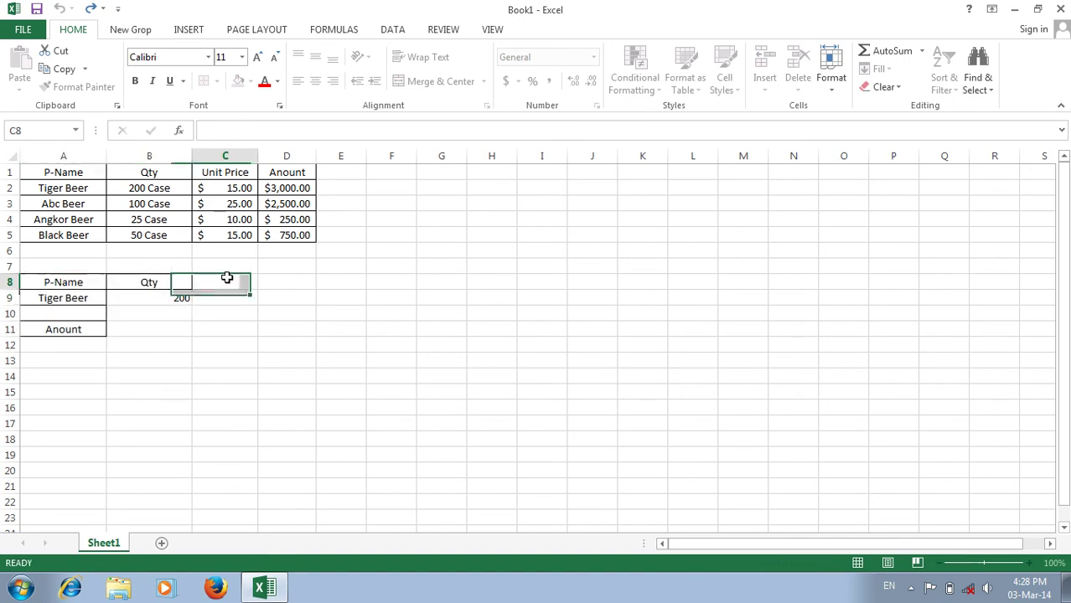
drag(84, 299, 134, 327)
key(Delete)
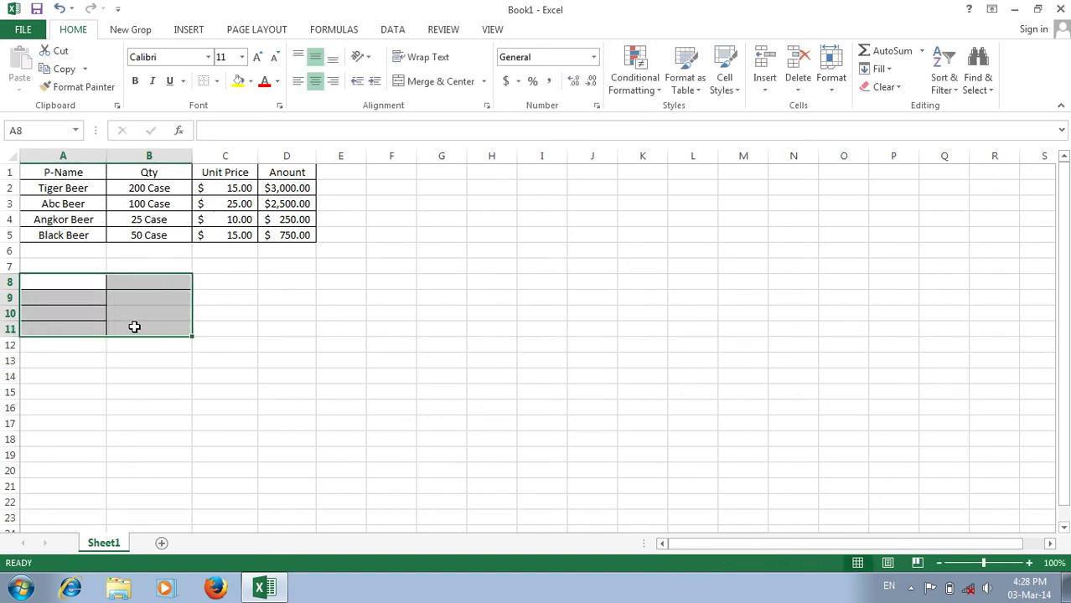
- Remove the borders from cells A9:B11
click(253, 315)
click(155, 297)
drag(76, 302, 111, 332)
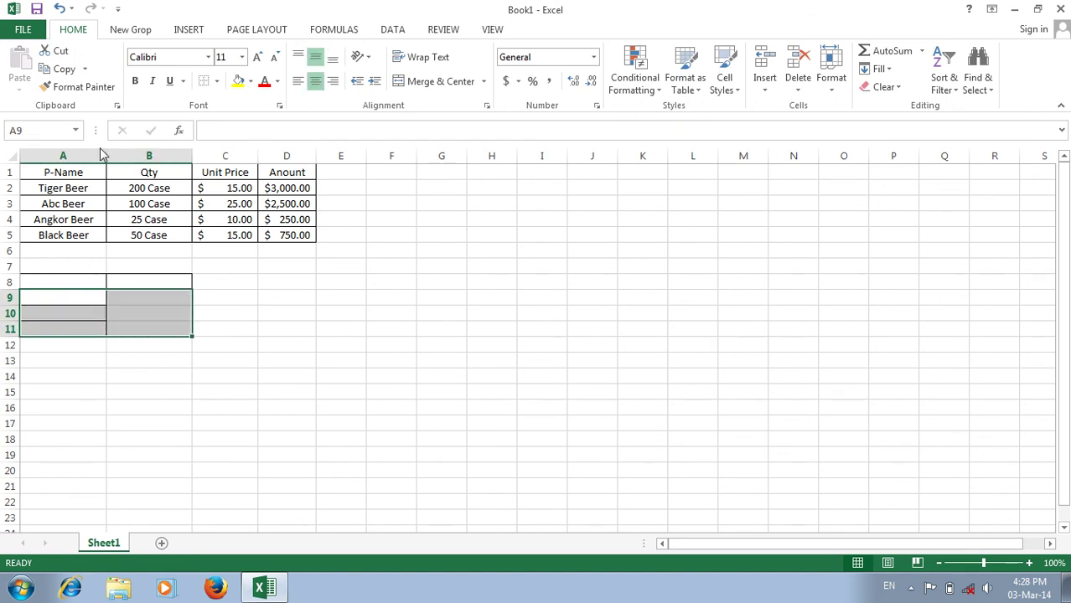
click(278, 302)
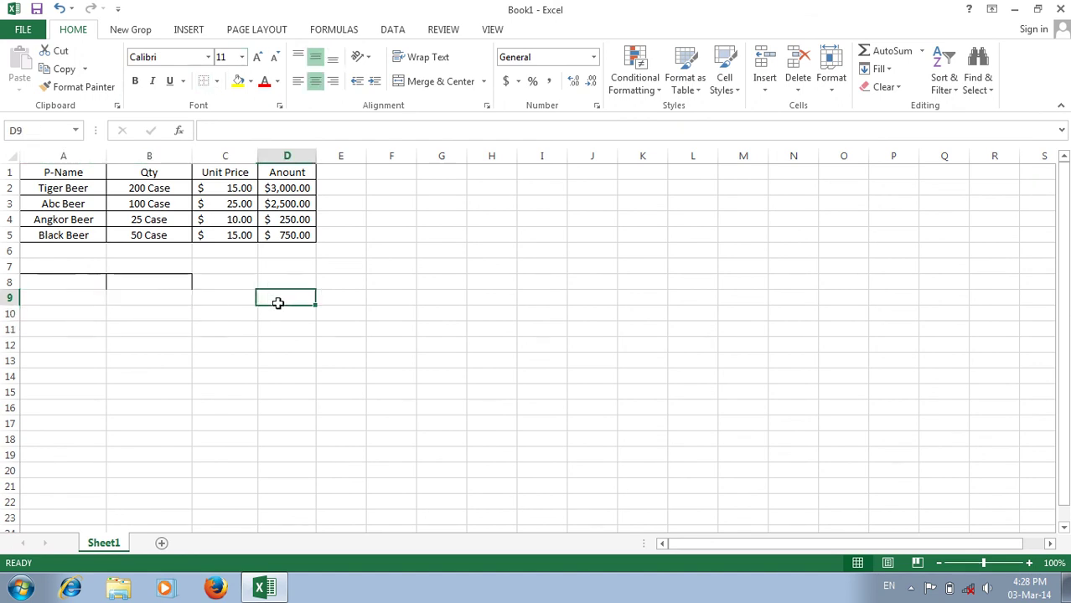
- Copy the P-Name header from cell A1 into cell A8
click(88, 285)
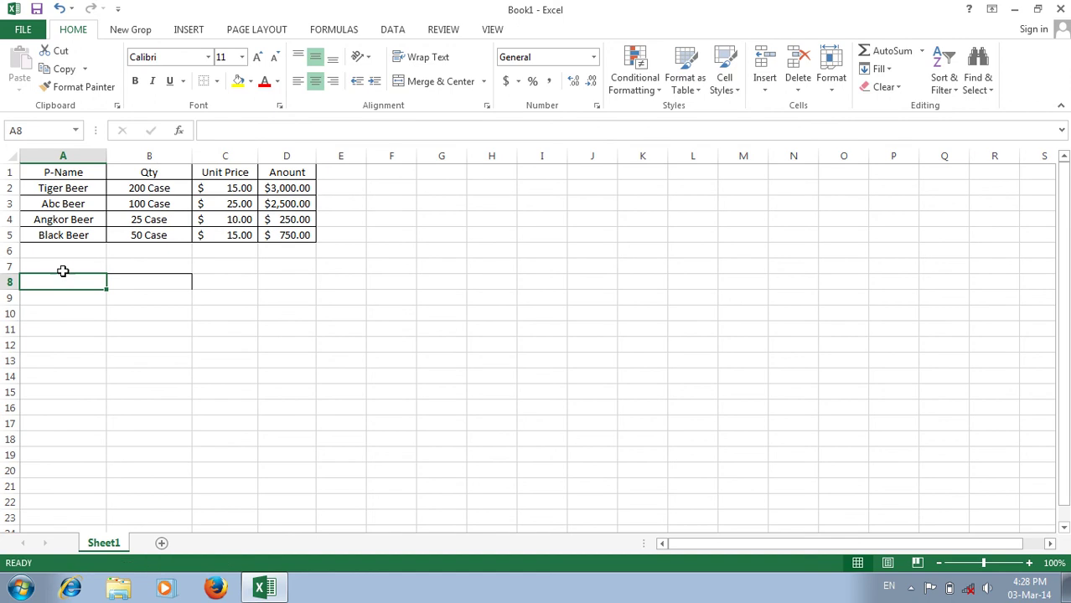
click(74, 170)
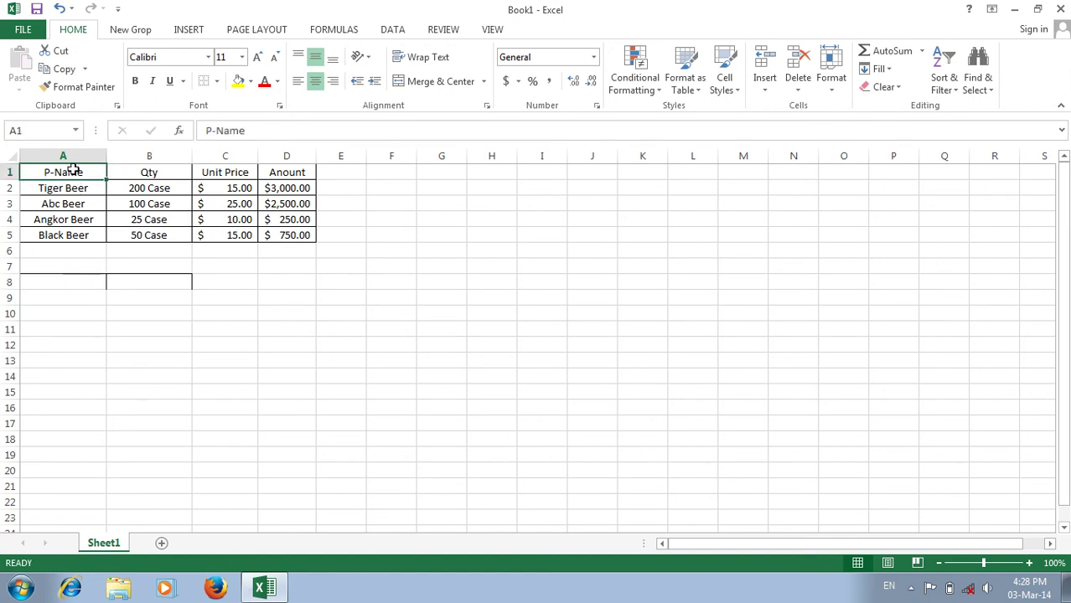
key(ctrl+c)
click(60, 279)
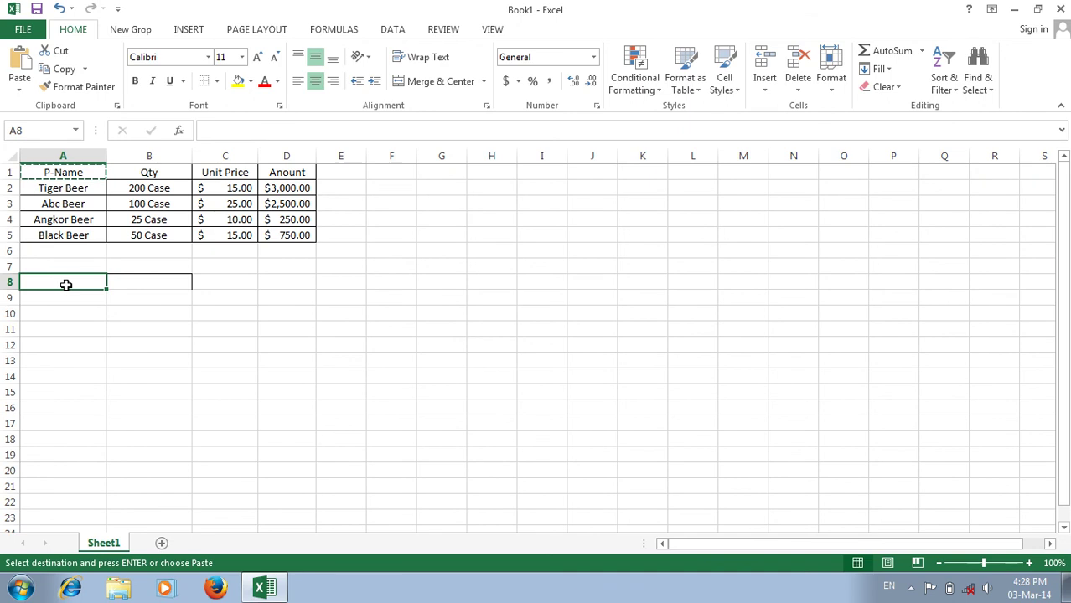
key(ctrl+v)
click(132, 282)
click(135, 173)
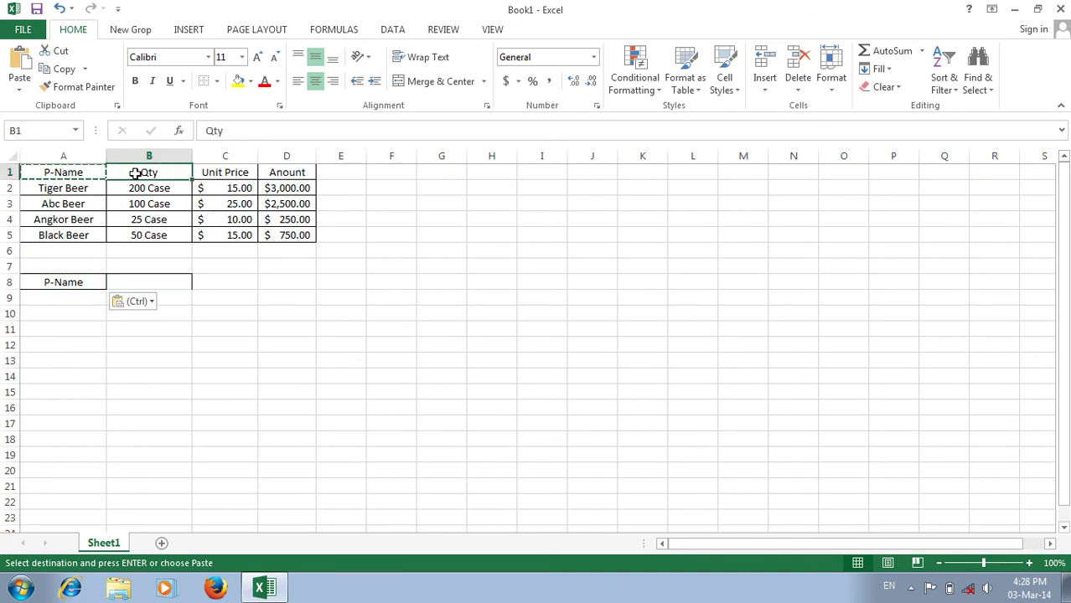
- Copy the complete header row A1:D1 into row 8, starting at cell A8
drag(91, 172, 263, 172)
key(ctrl+c)
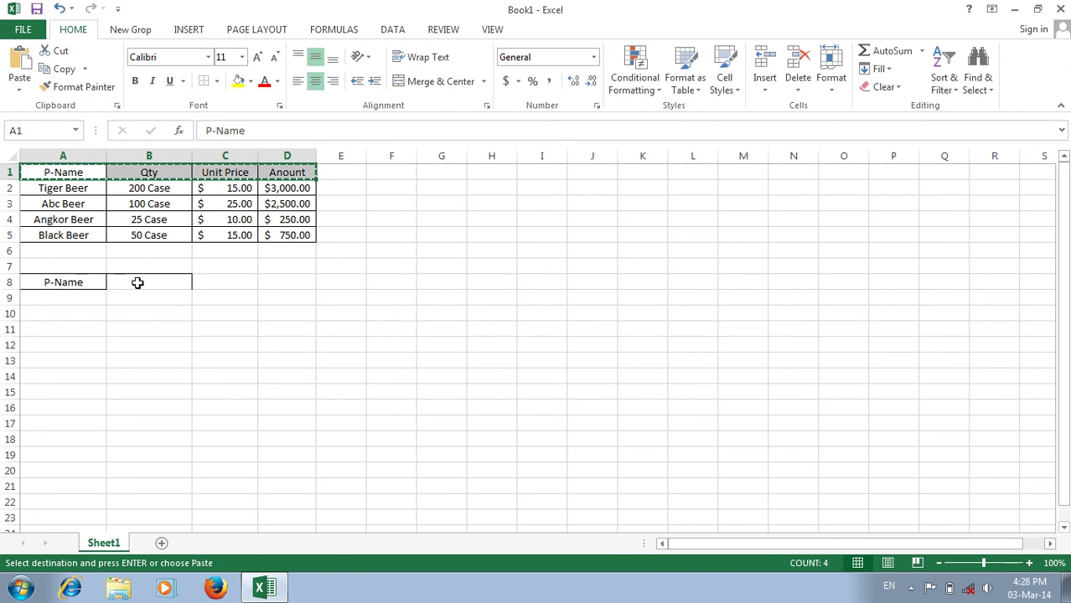
click(88, 282)
key(ctrl+v)
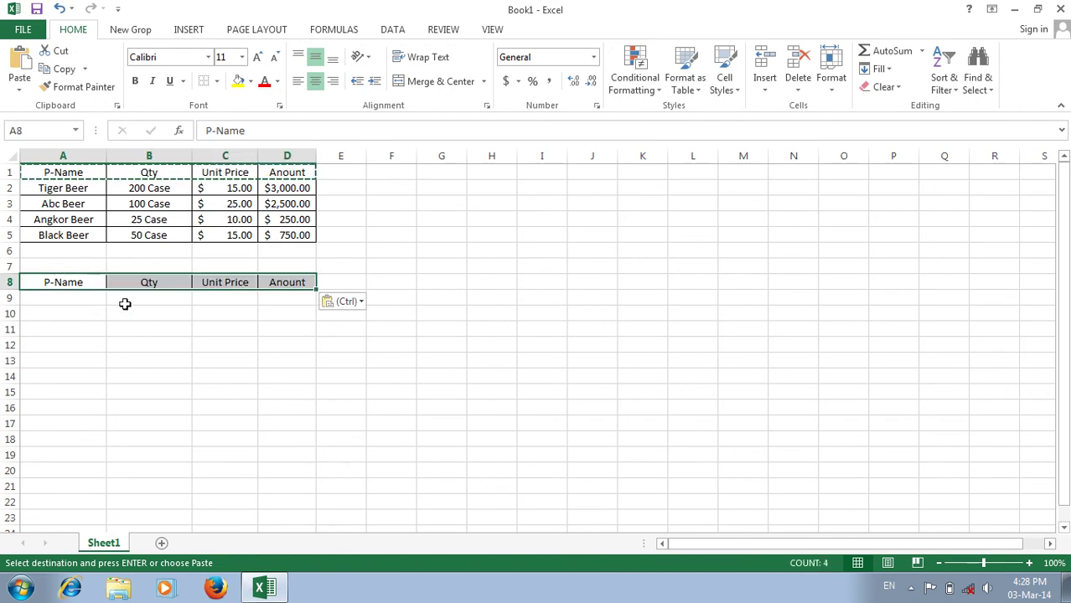
- Copy Tiger Beer from cell A2 into cell A9 under the P-Name header
click(126, 306)
click(72, 295)
click(59, 190)
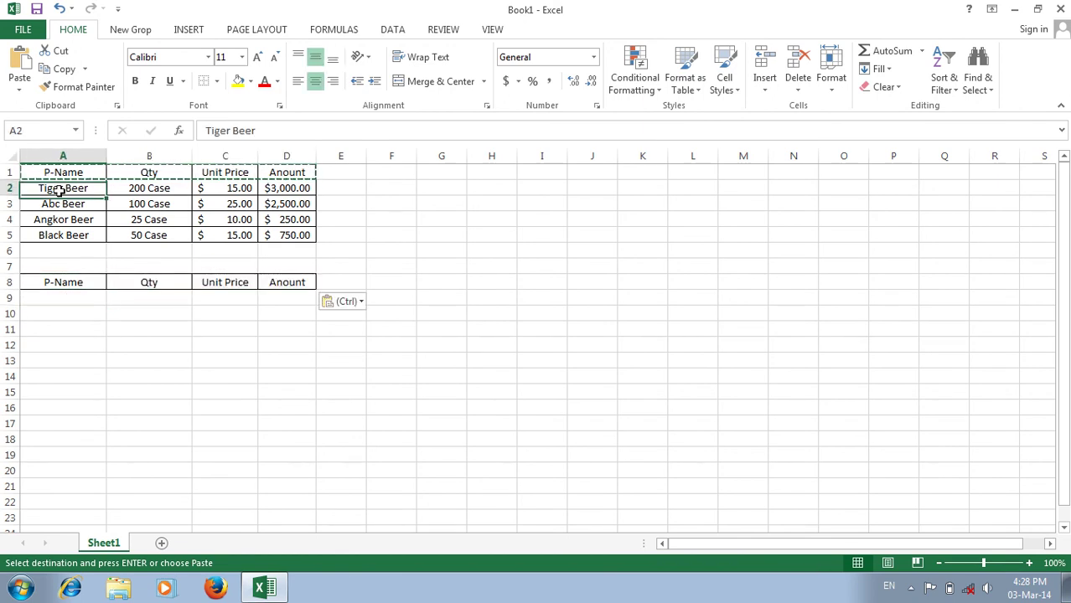
key(ctrl+c)
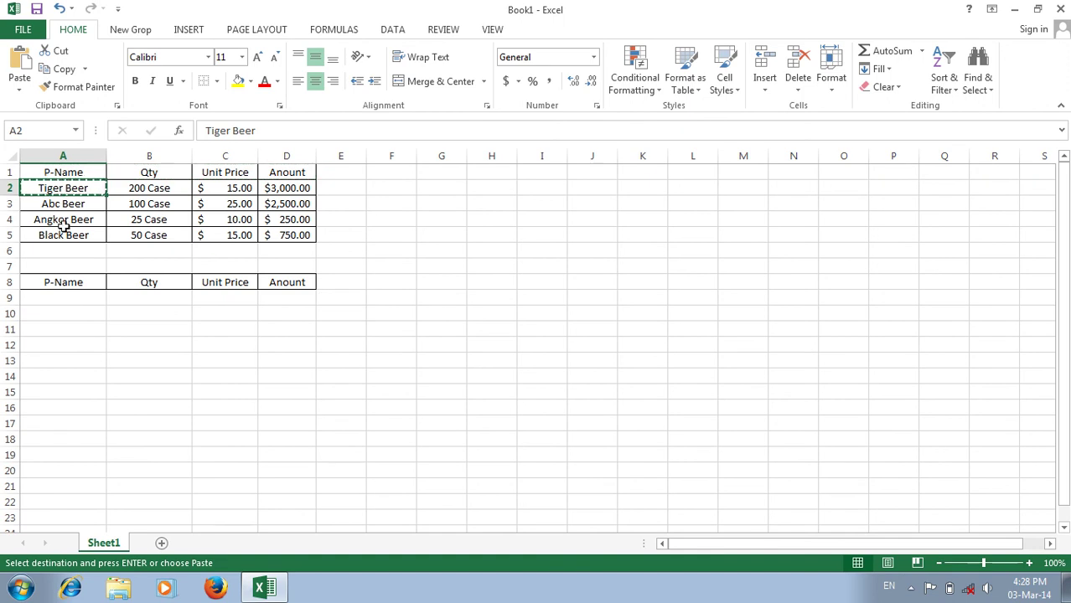
click(68, 299)
key(ctrl+v)
- Enter the formula =VLOOKUP(A9,A1:D5,2,0) in cell B9 to look up the product's quantity
click(167, 299)
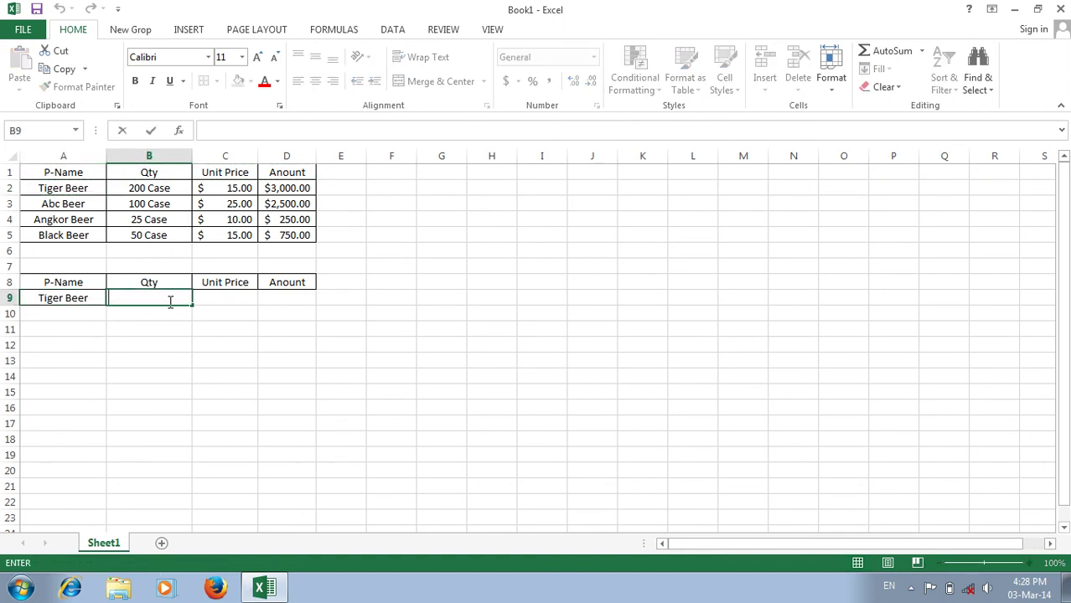
text(=v)
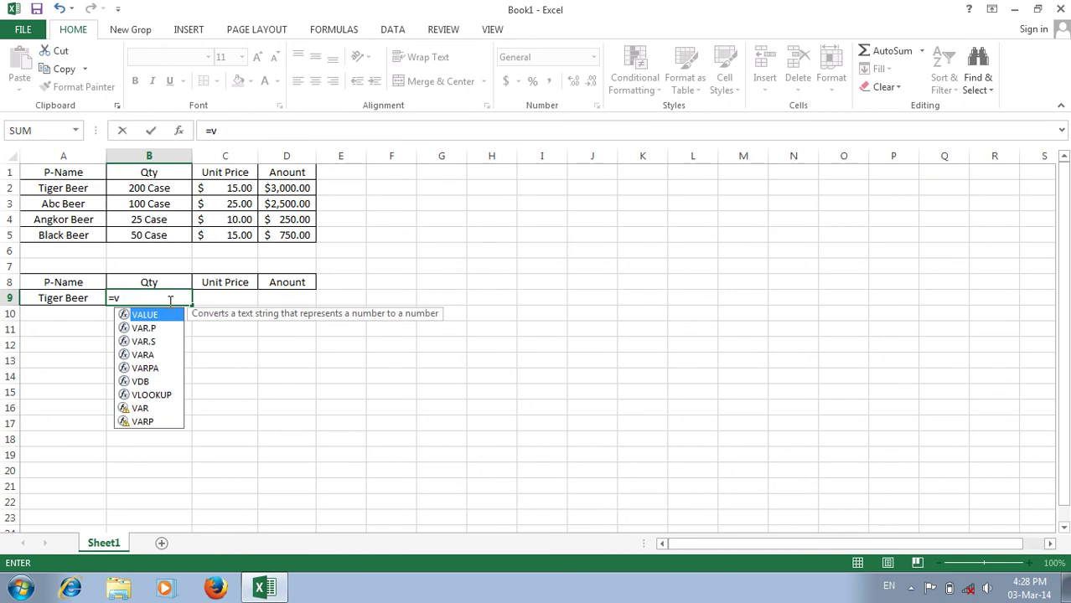
text(lo)
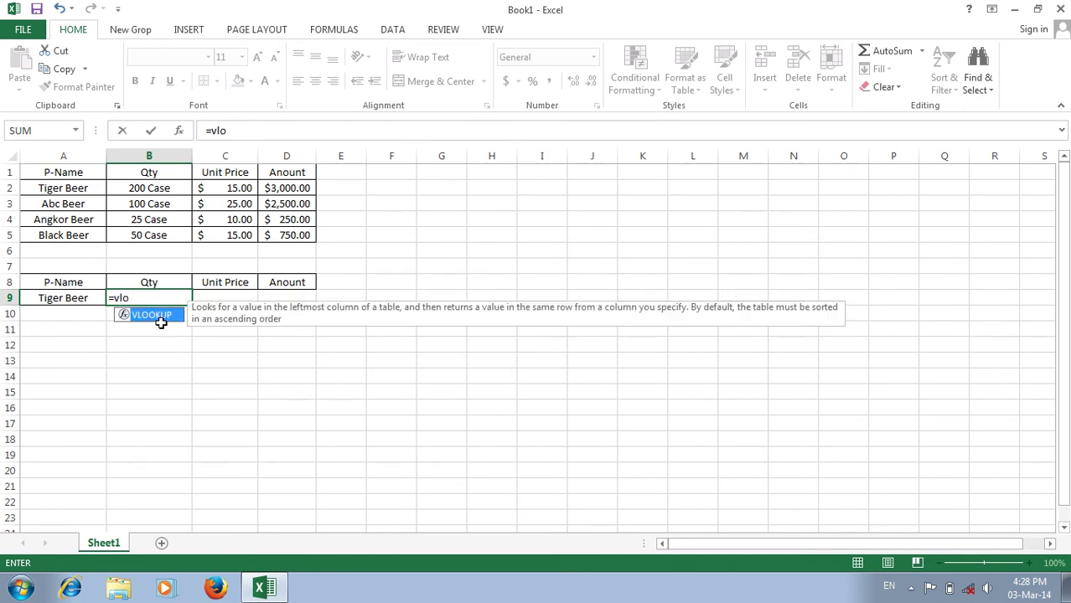
double_click(163, 318)
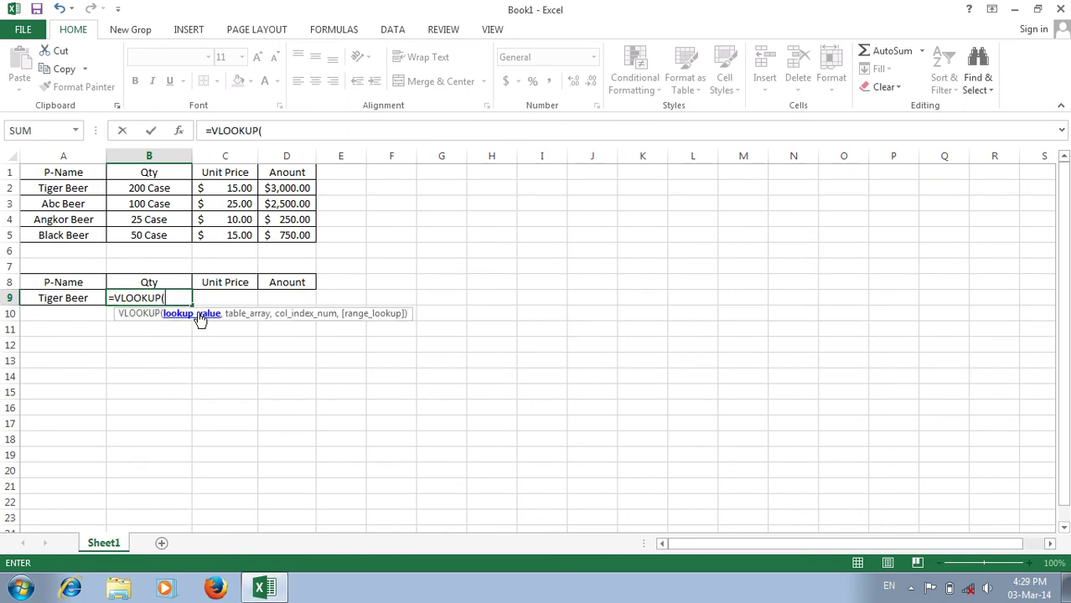
click(76, 298)
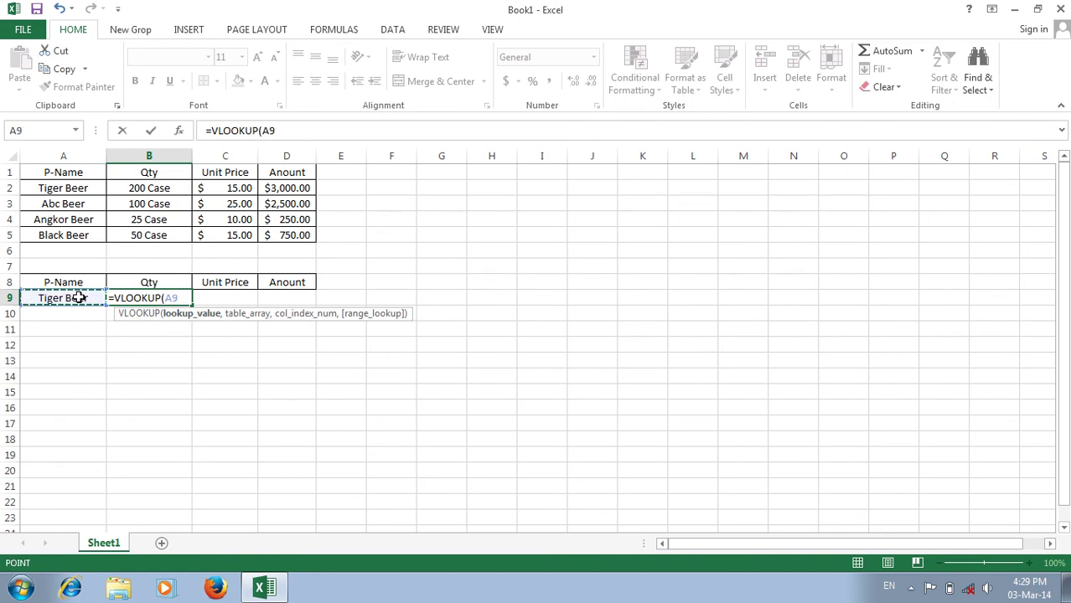
text(,)
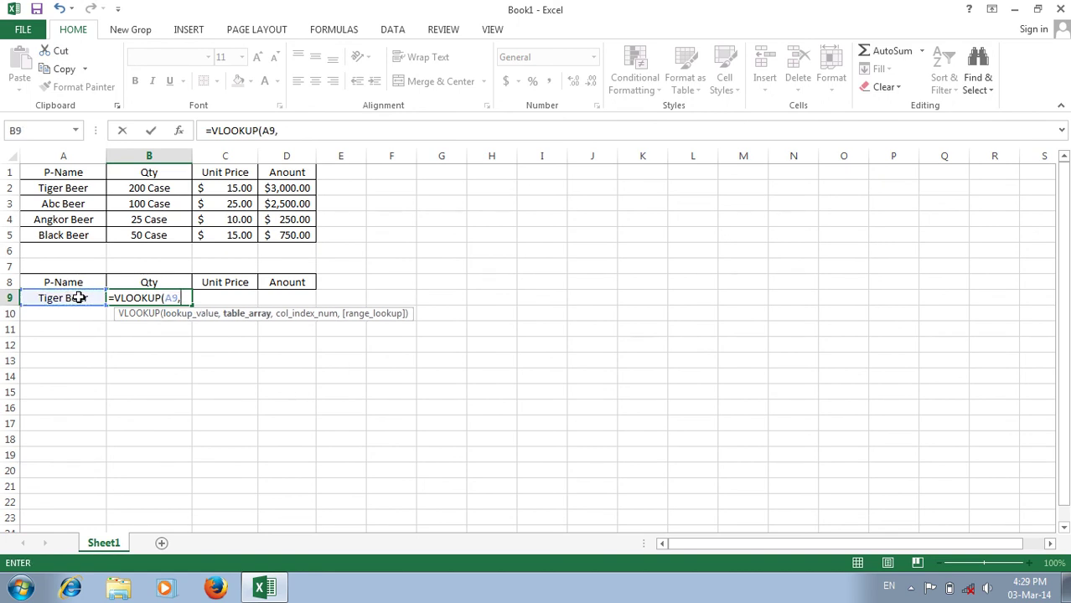
drag(72, 172, 283, 232)
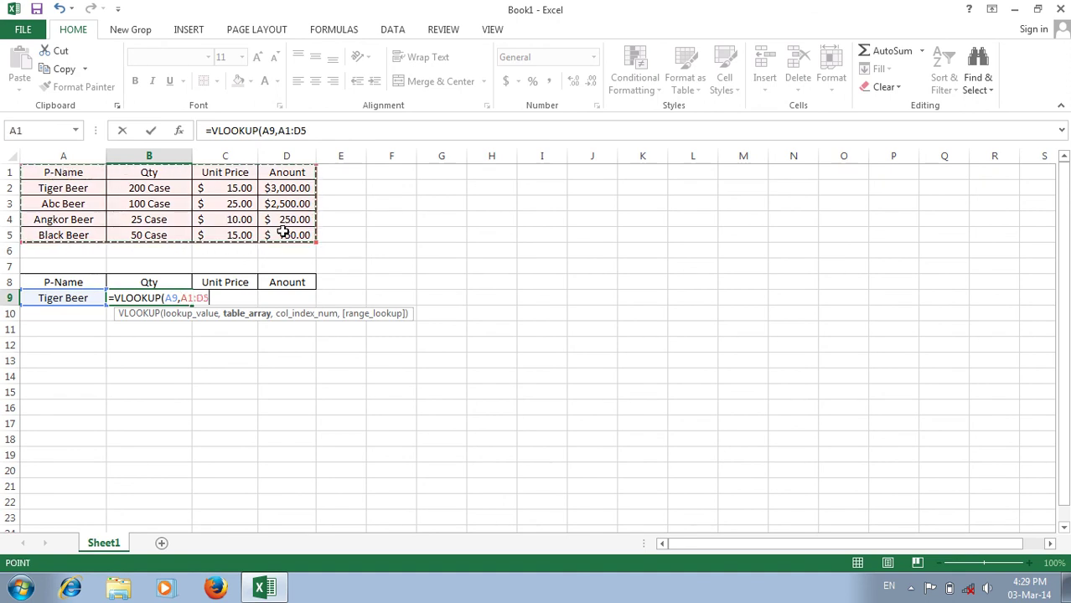
text(,)
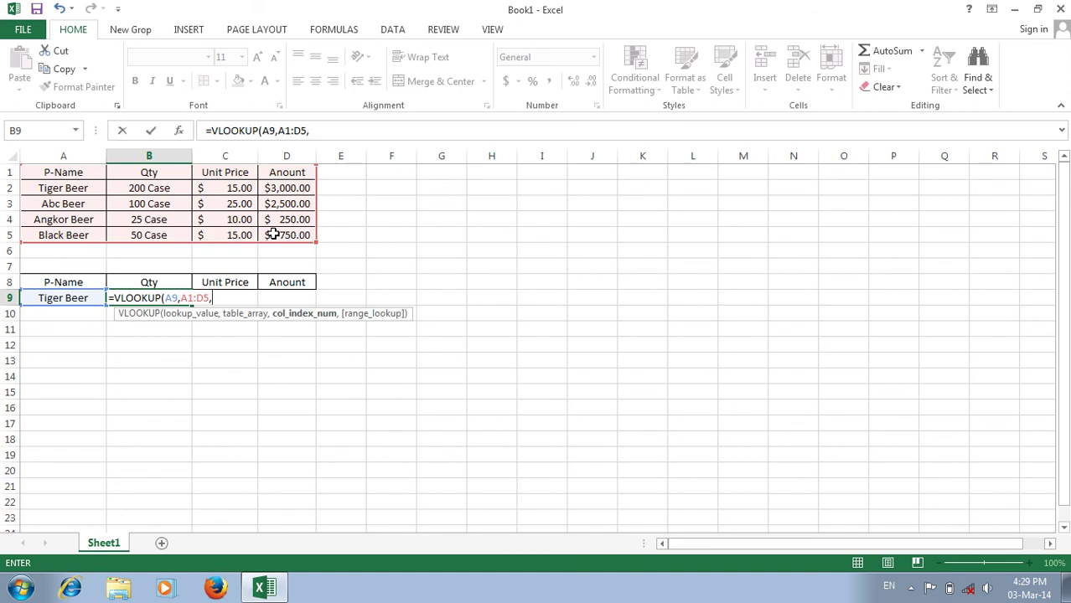
text(2,)
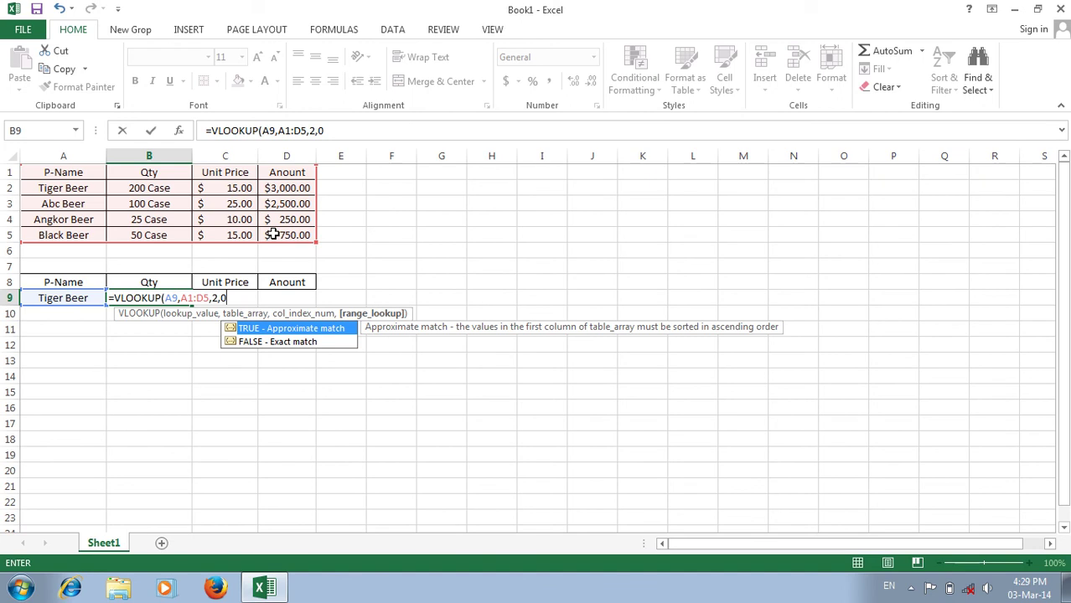
text(0))
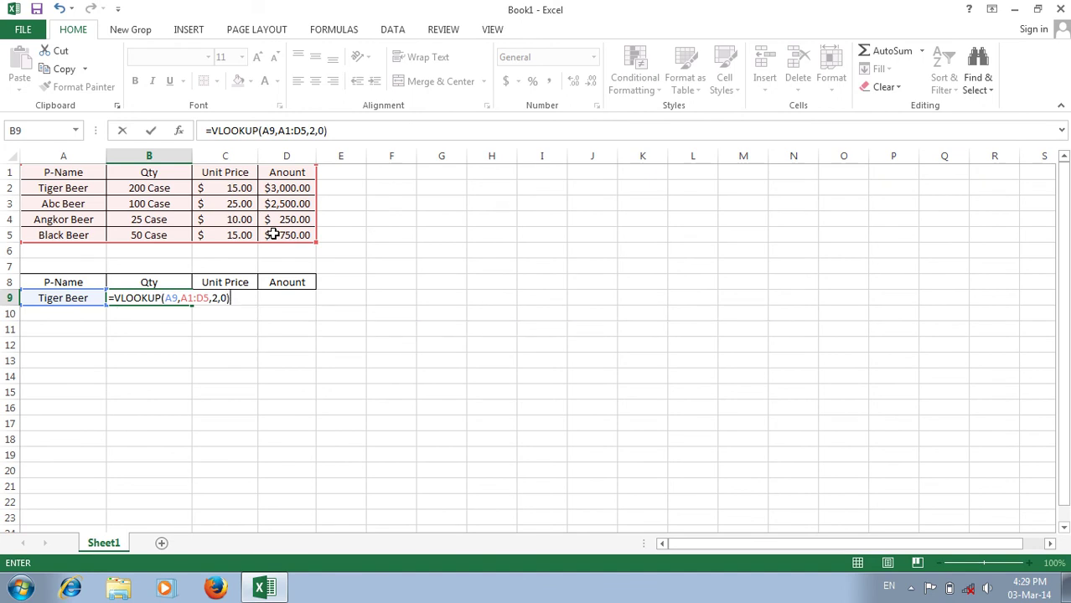
key(Return)
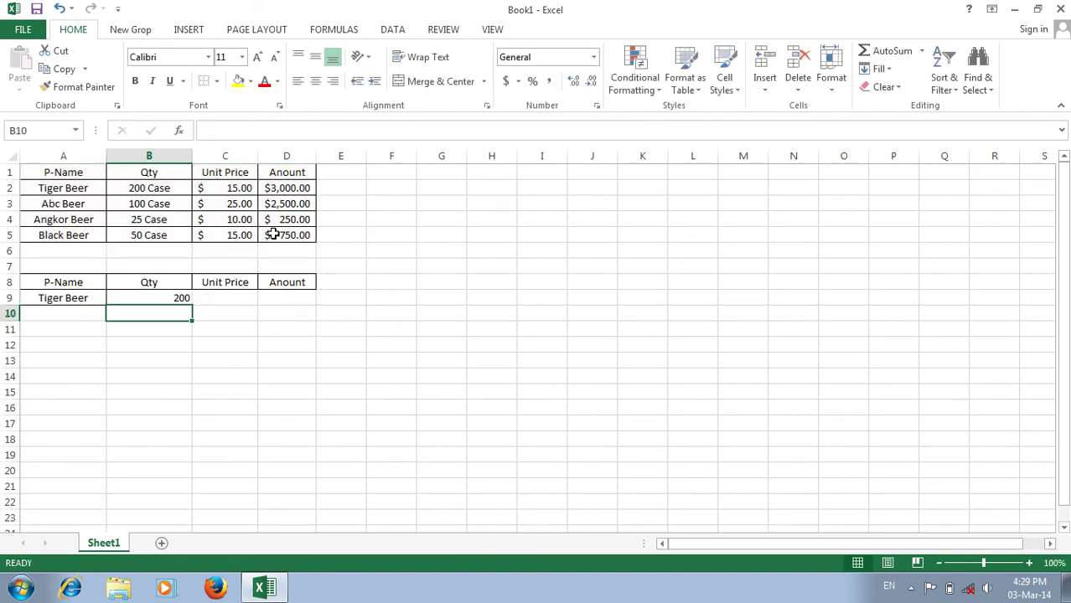
- Fill the VLOOKUP formula from B9 across to the Unit Price and Amount cells C9:D9
click(185, 297)
drag(191, 304, 296, 301)
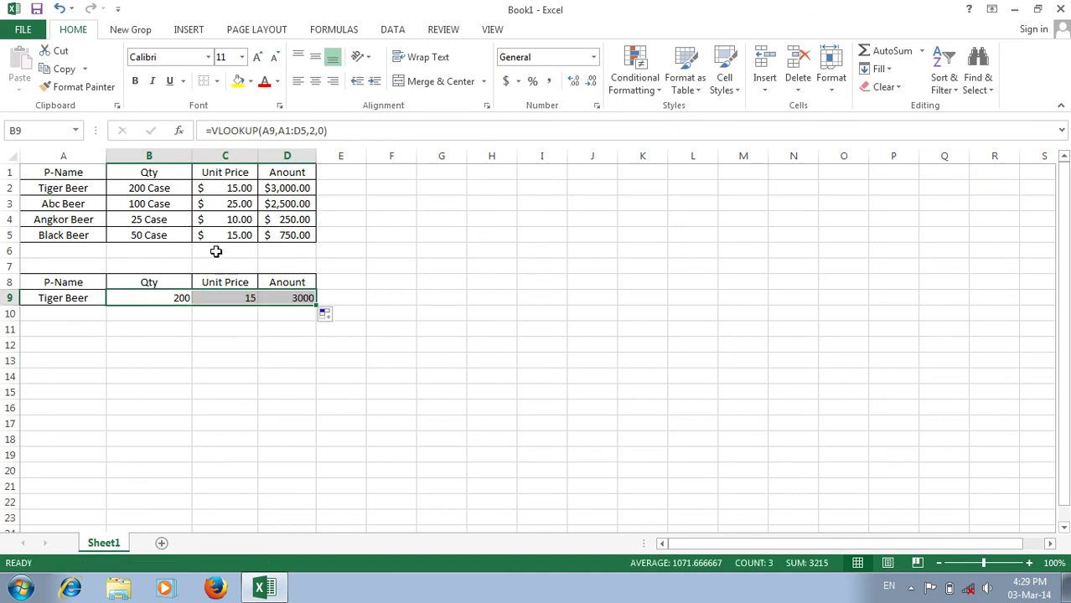
click(253, 345)
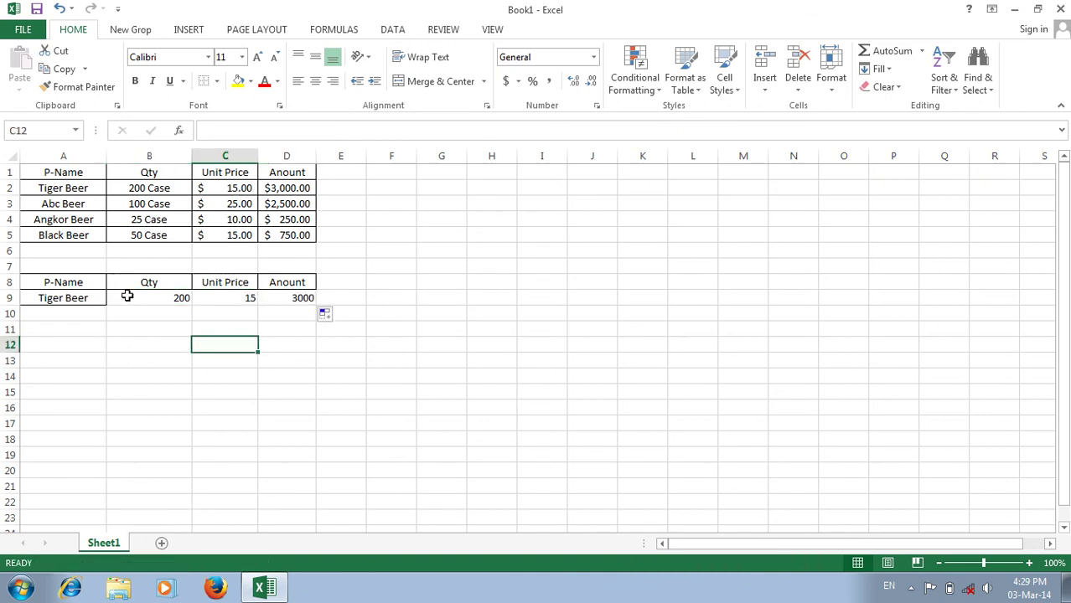
- Make the table range's start reference absolute as $A$1 in B9's VLOOKUP formula and fill the formula down to B13
click(171, 300)
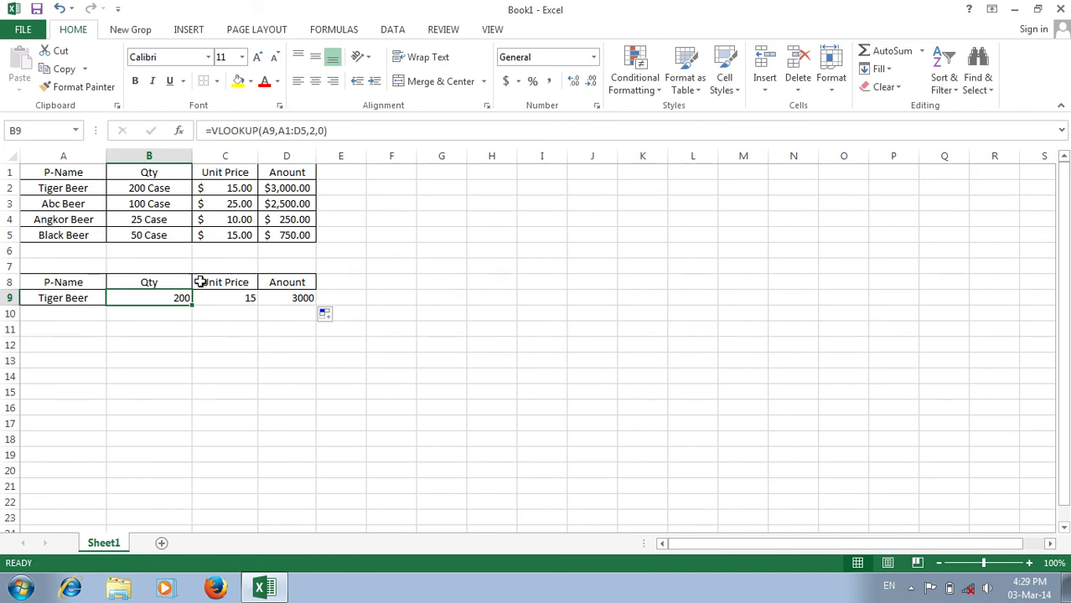
click(292, 129)
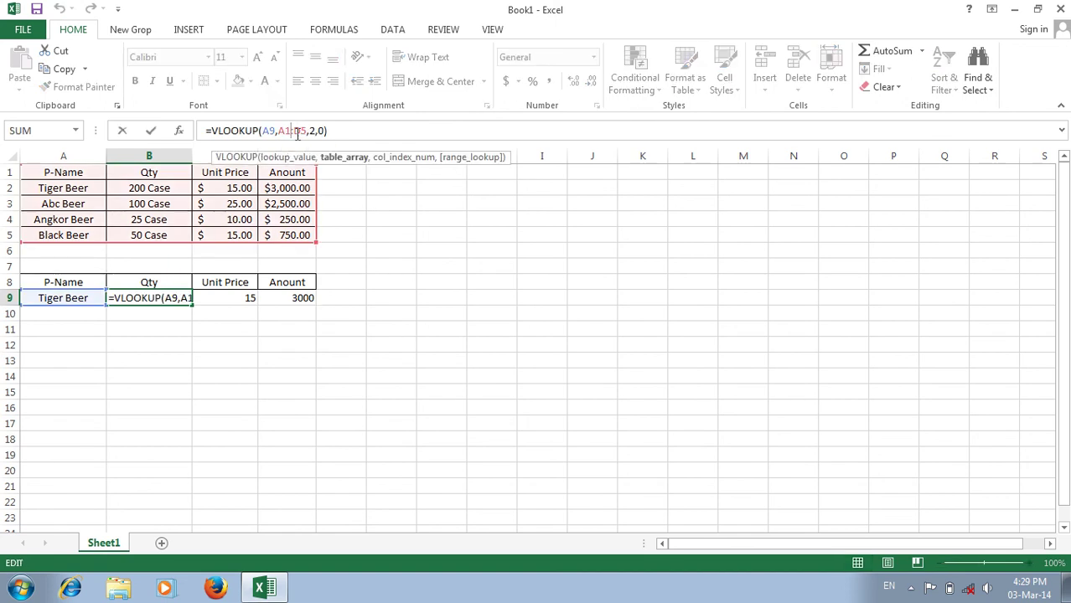
key(F4)
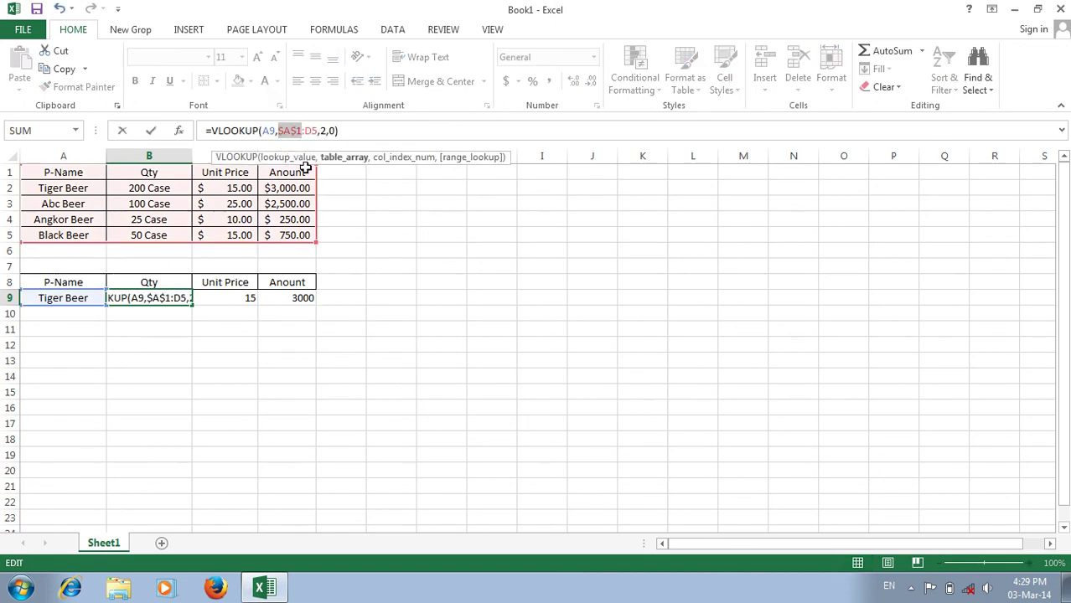
key(Return)
click(180, 297)
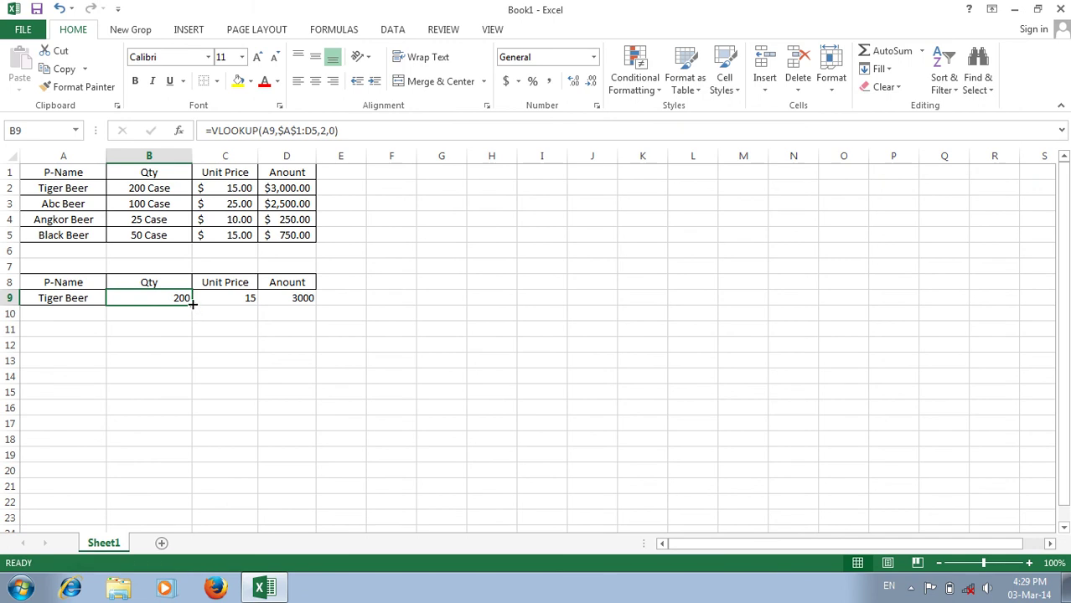
drag(192, 304, 193, 366)
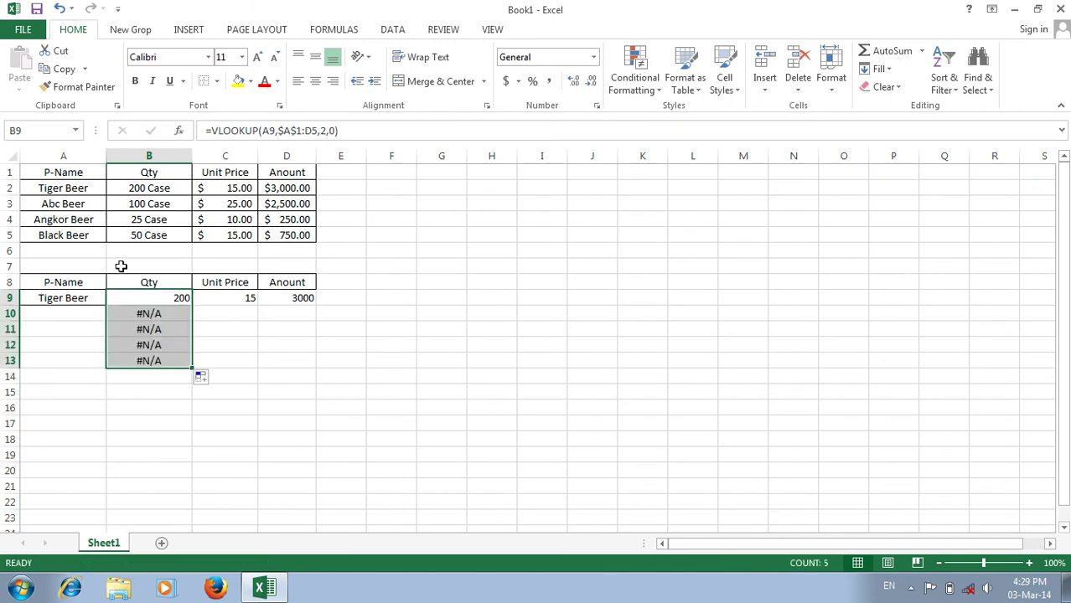
- Copy Angkor Beer from cell A4 into cell A10 under Tiger Beer
click(80, 222)
key(ctrl+c)
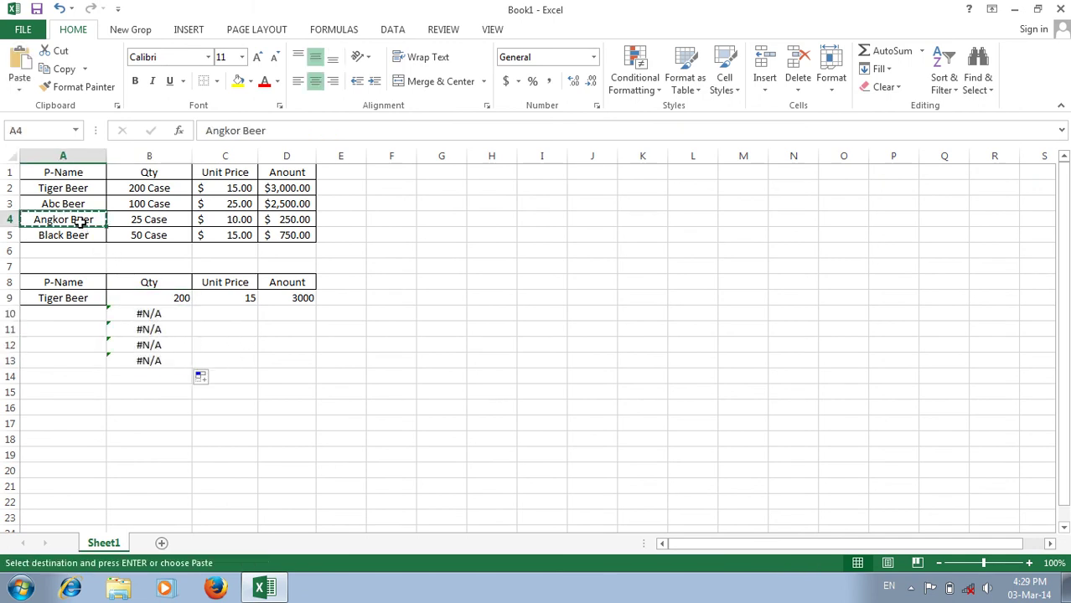
click(75, 316)
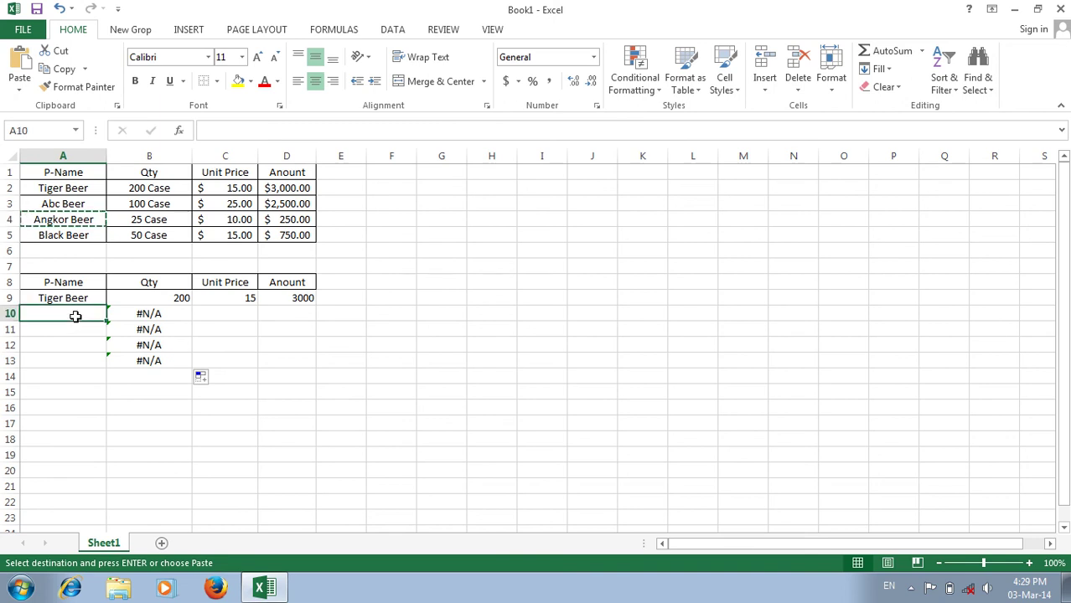
key(ctrl+v)
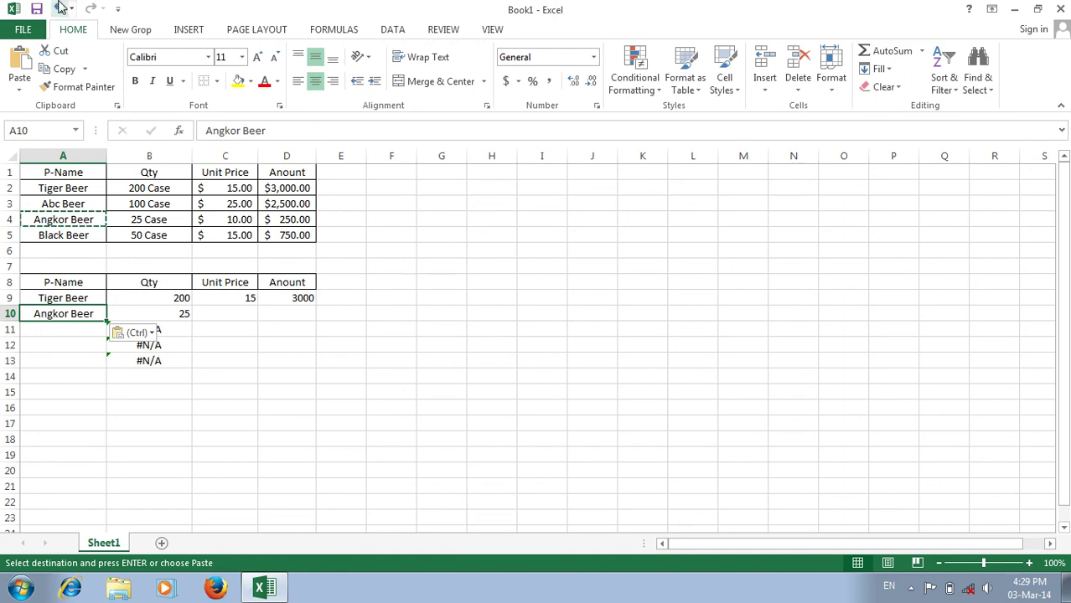
- Save the workbook as "Excell Vlookup" in the Documents library, copying the file name text before saving
click(131, 29)
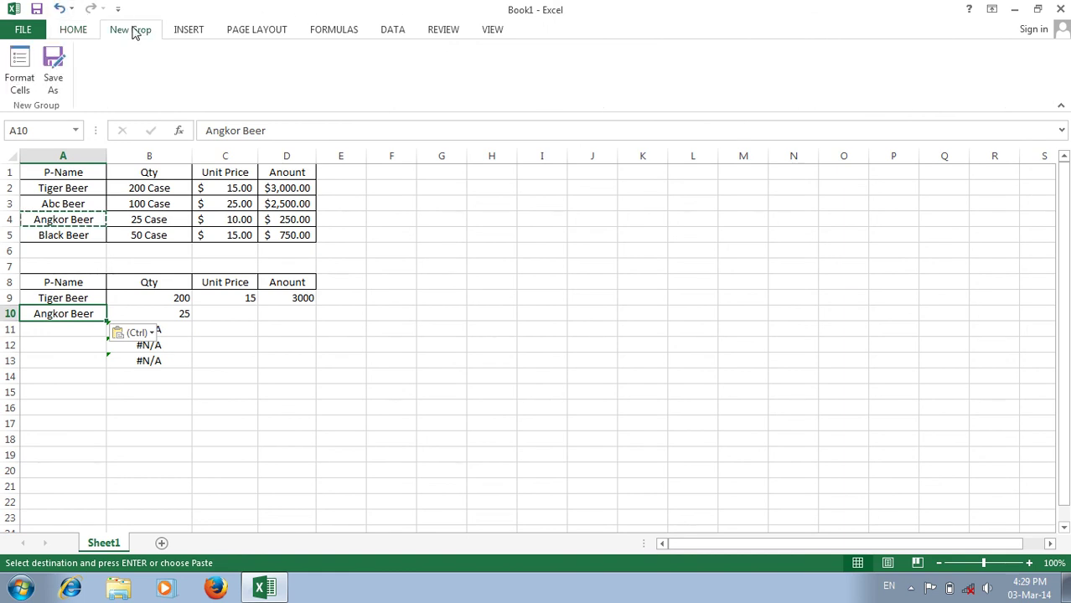
click(53, 71)
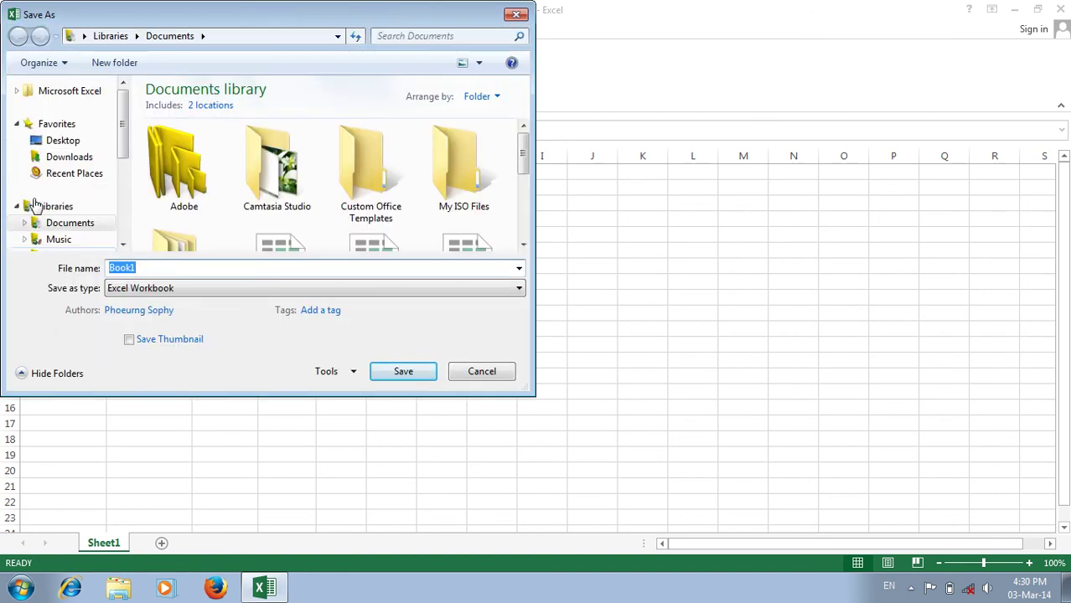
text(VV)
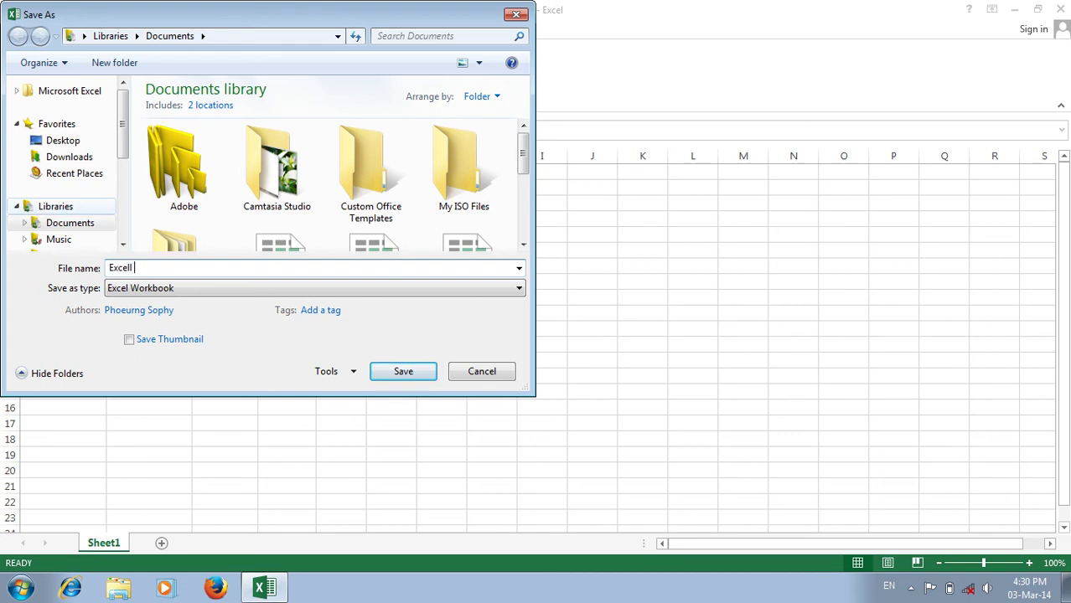
text(Vlookup)
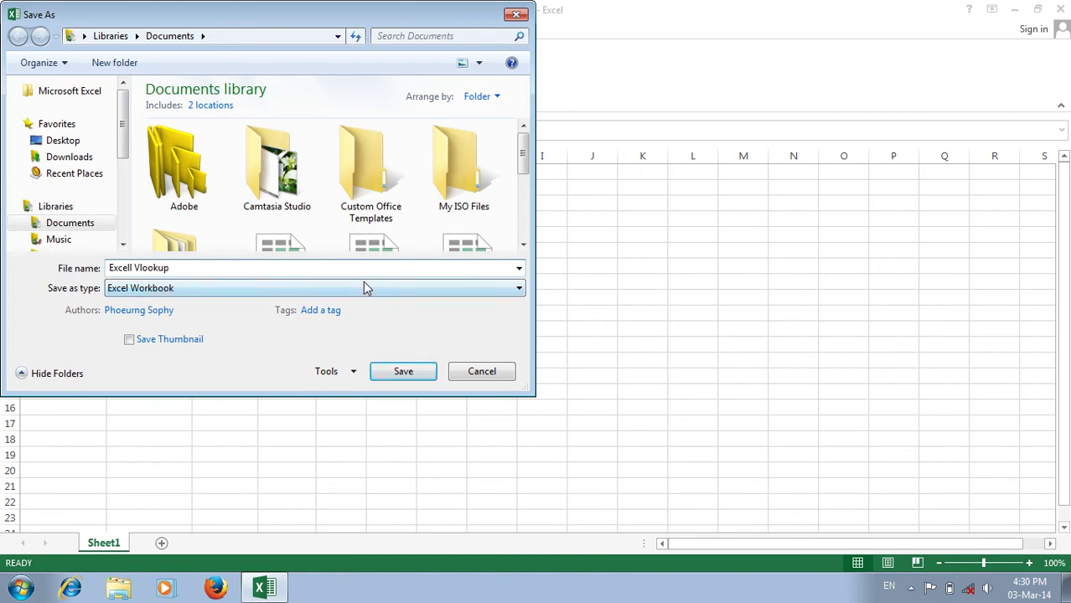
drag(177, 267, 113, 288)
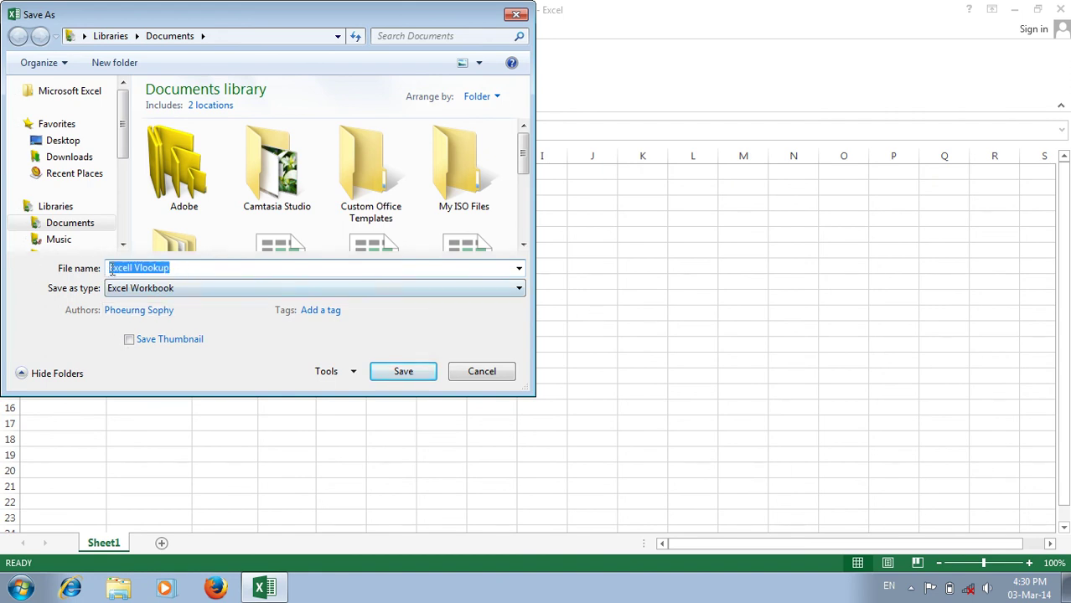
right_click(125, 269)
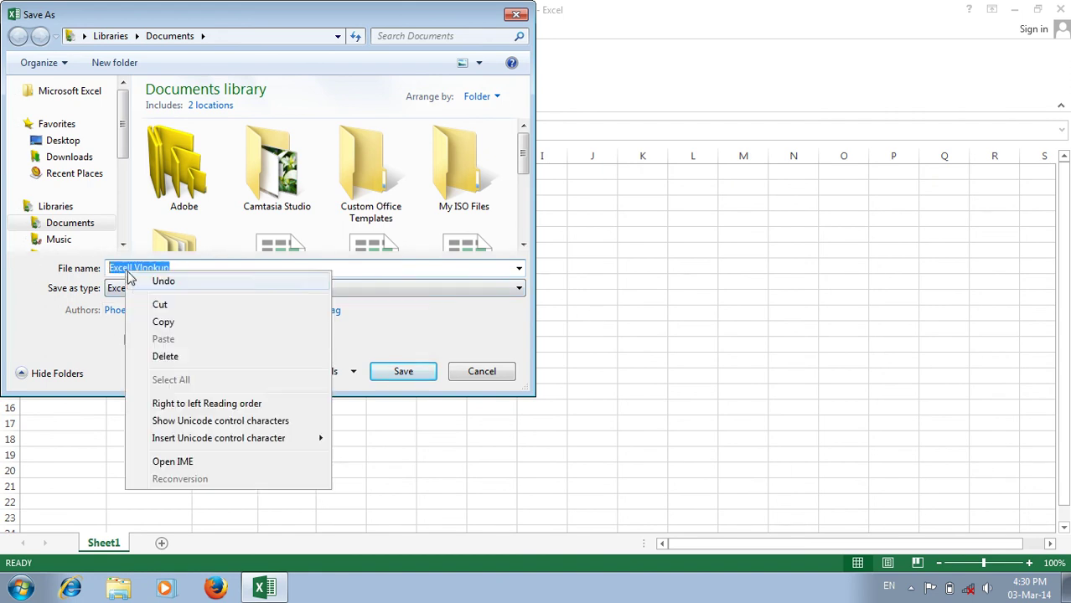
click(167, 326)
click(403, 372)
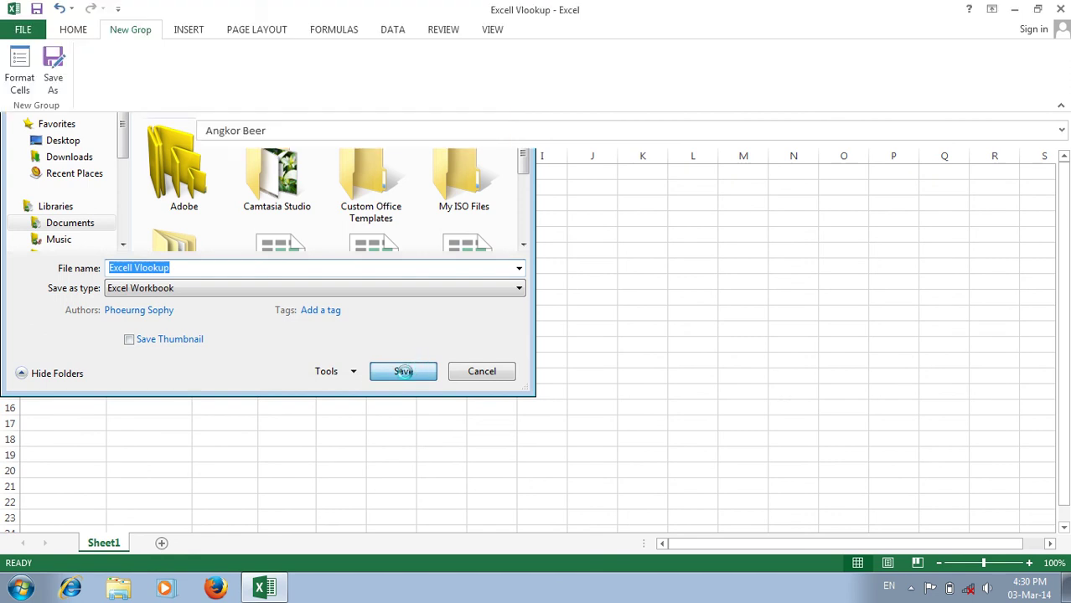